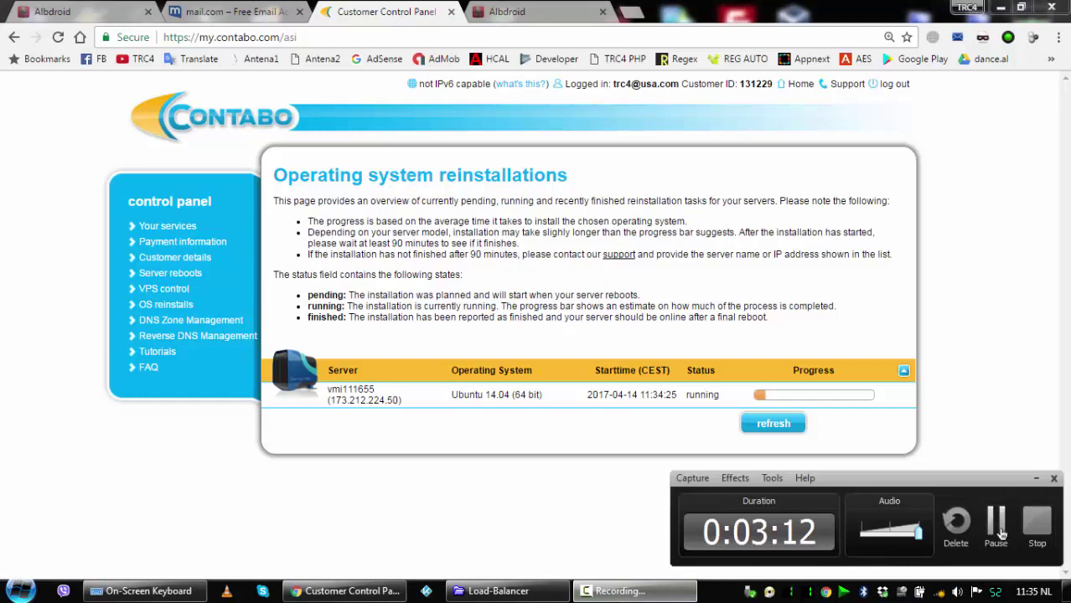
- Once the Ubuntu 14.04 reinstall shows finished, open 173.212.224.50 in a new tab
{"action": "left_click", "coordinate": [996, 526]}
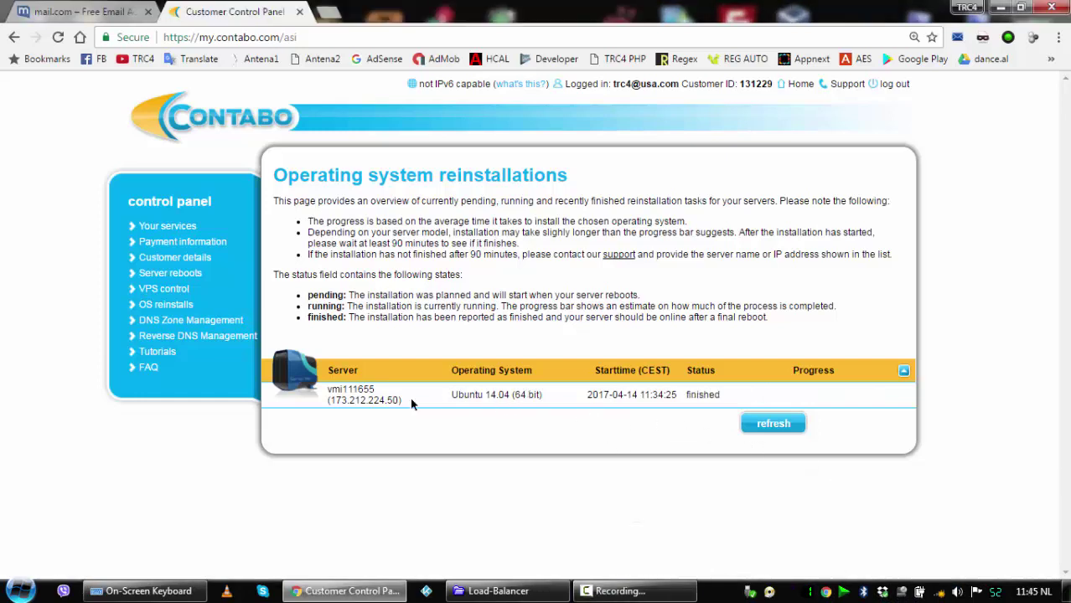
{"action": "left_click_drag", "start_coordinate": [348, 390], "coordinate": [748, 393]}
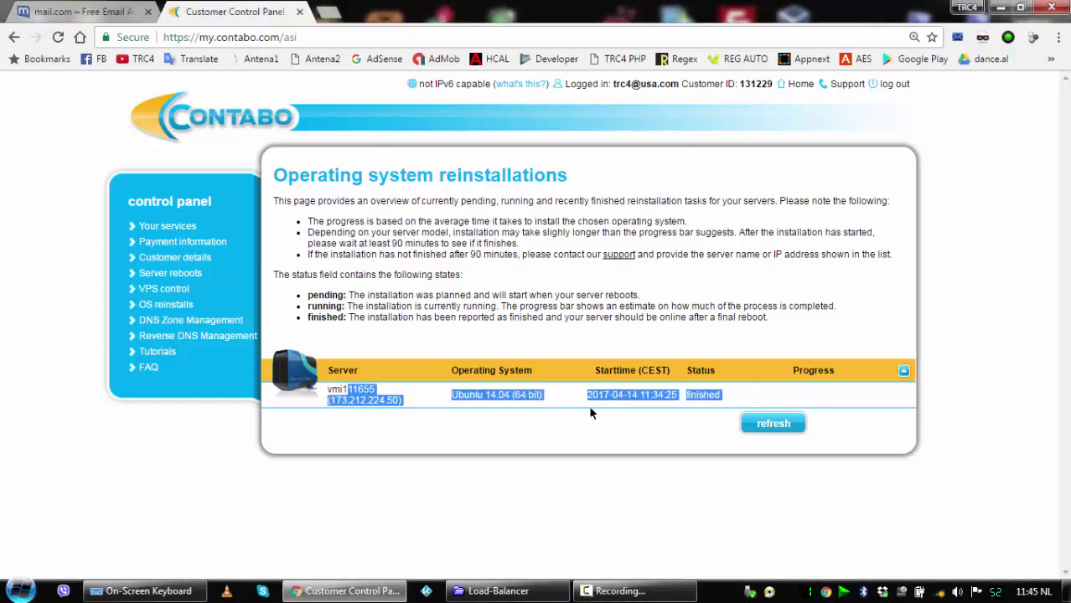
{"action": "left_click", "coordinate": [442, 403]}
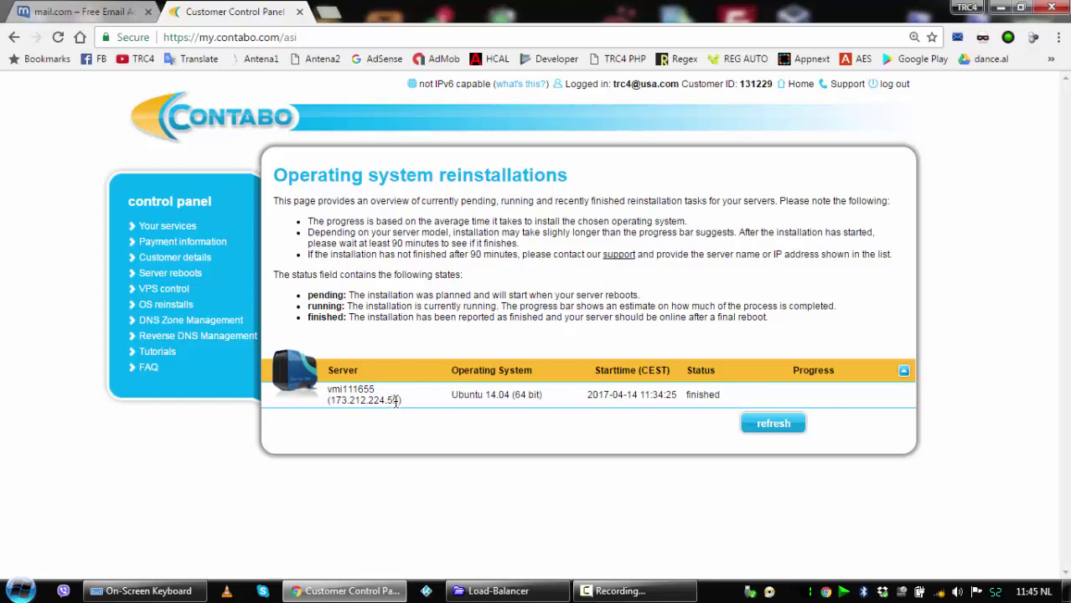
{"action": "right_click", "coordinate": [334, 401]}
{"action": "left_click", "coordinate": [400, 399]}
{"action": "right_click", "coordinate": [343, 401]}
{"action": "left_click", "coordinate": [448, 224]}
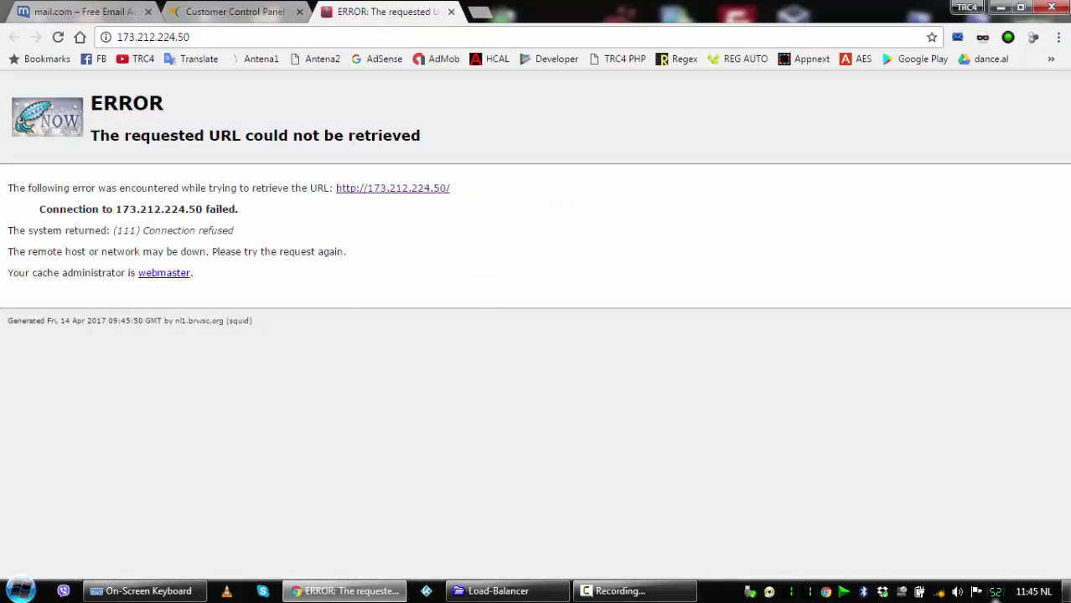
{"action": "key", "text": "super+d"}
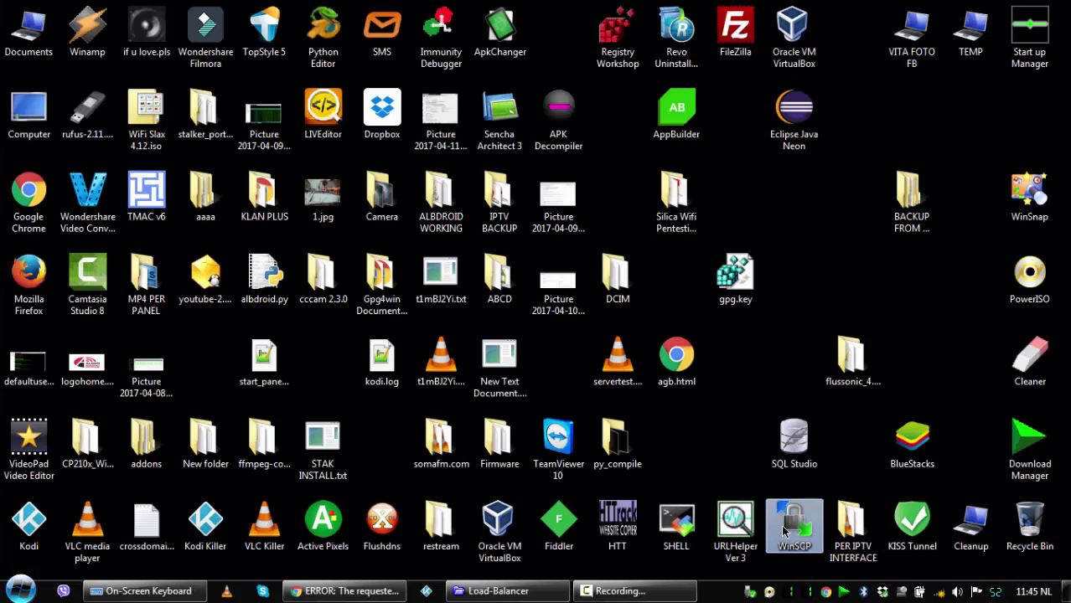
- Log in to VPS Load Balancer in WinSCP, accepting the updated host key, then reload 173.212.224.50
{"action": "double_click", "coordinate": [783, 532]}
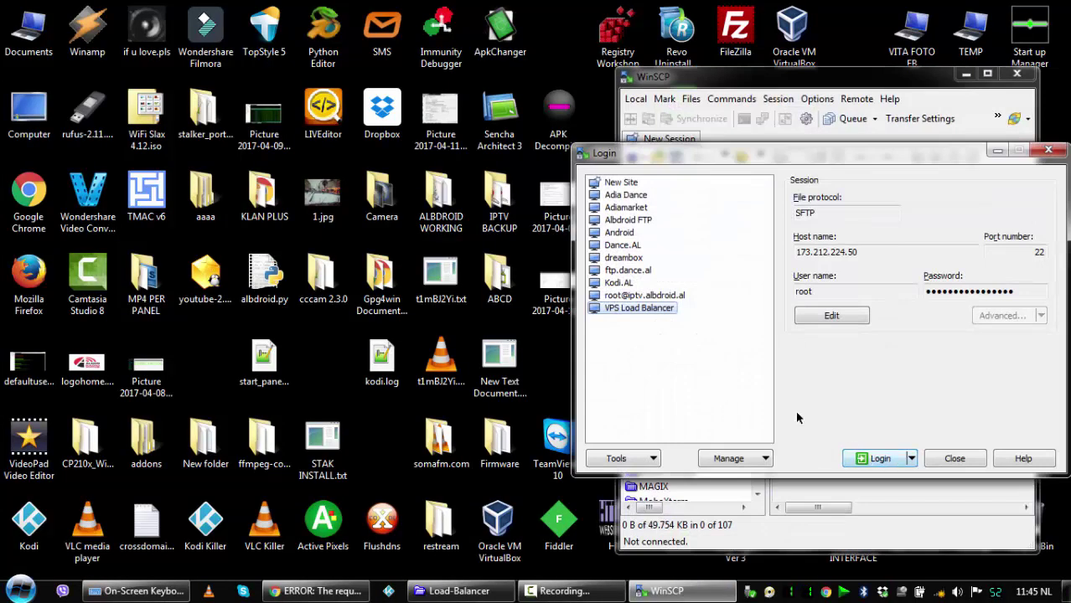
{"action": "left_click", "coordinate": [868, 459]}
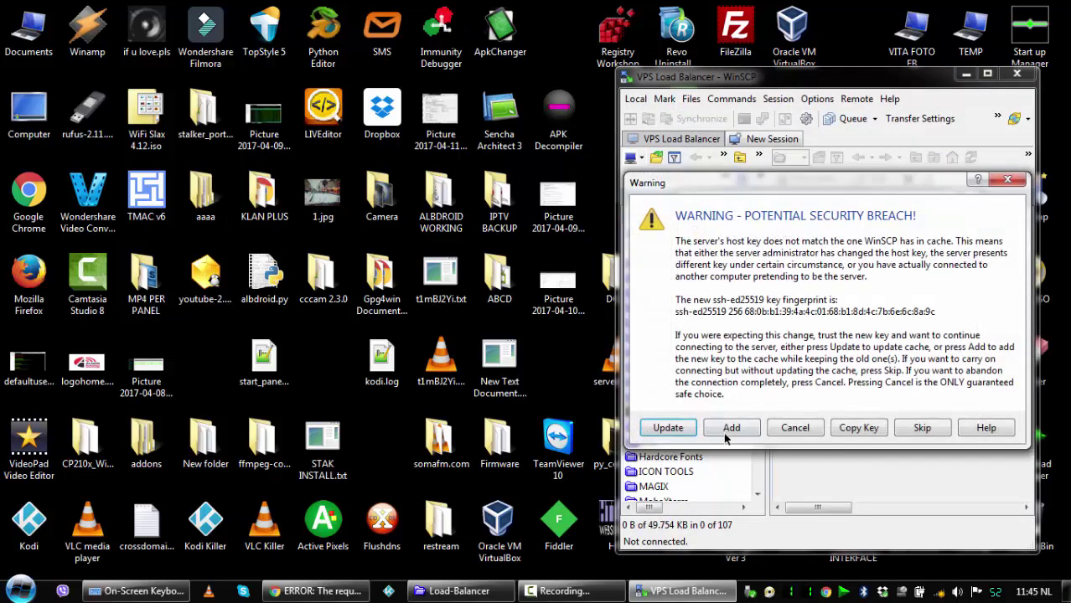
{"action": "left_click", "coordinate": [672, 429]}
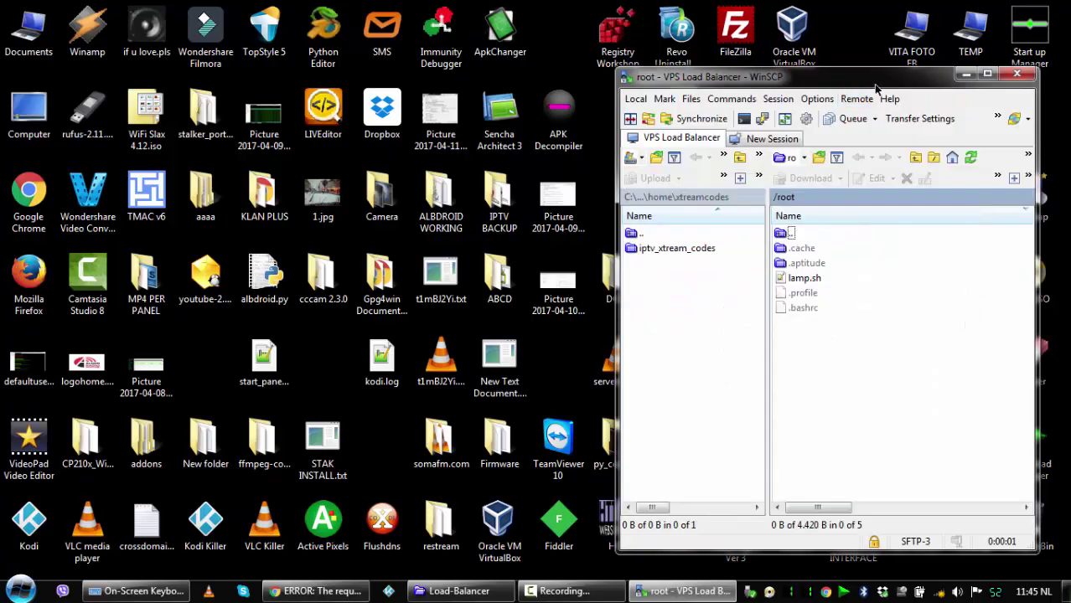
{"action": "double_click", "coordinate": [876, 87]}
{"action": "left_click", "coordinate": [318, 591]}
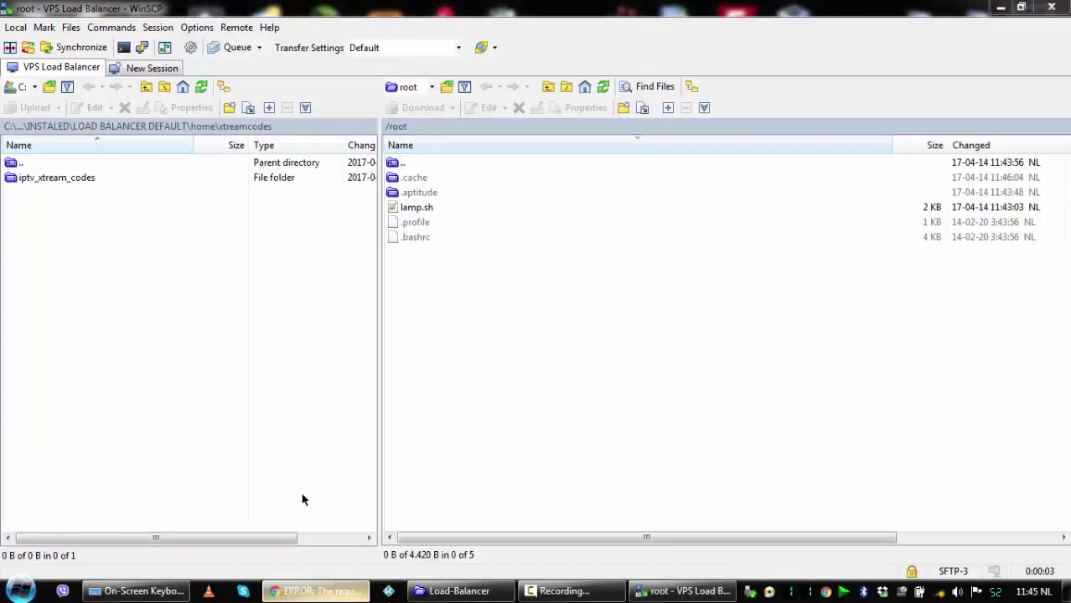
{"action": "left_click", "coordinate": [57, 40]}
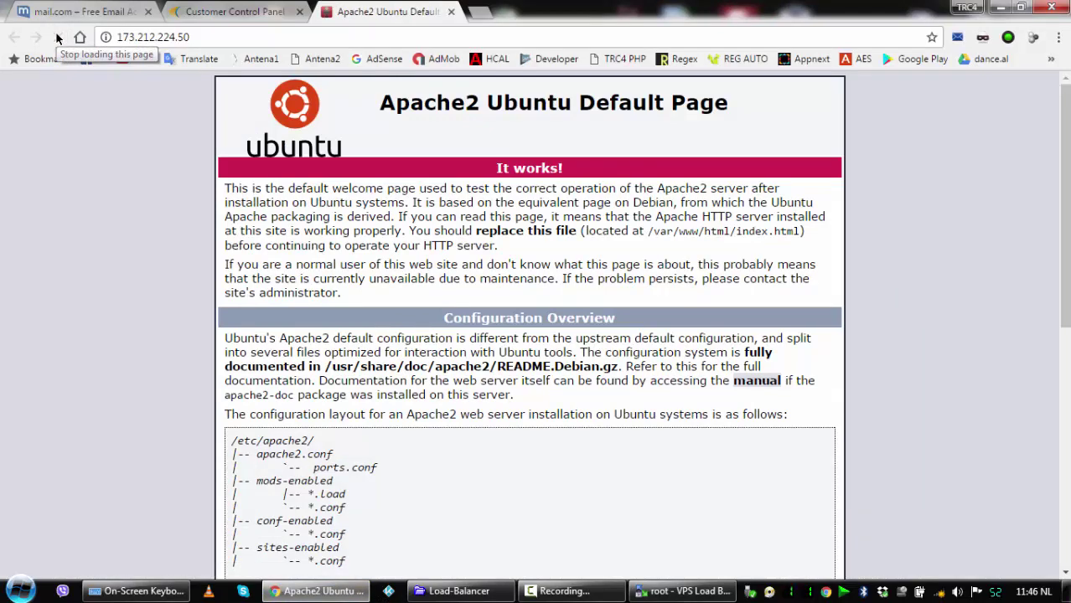
- Reload 173.212.224.50 until the Apache2 default page appears, then return to WinSCP's /root listing
{"action": "left_click", "coordinate": [57, 37]}
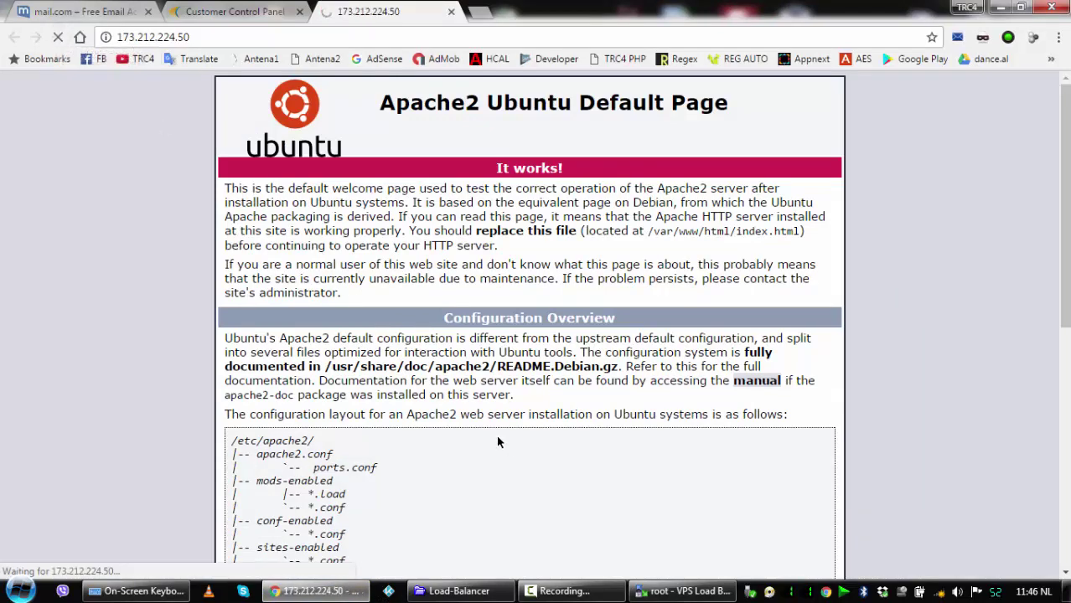
{"action": "left_click", "coordinate": [603, 592]}
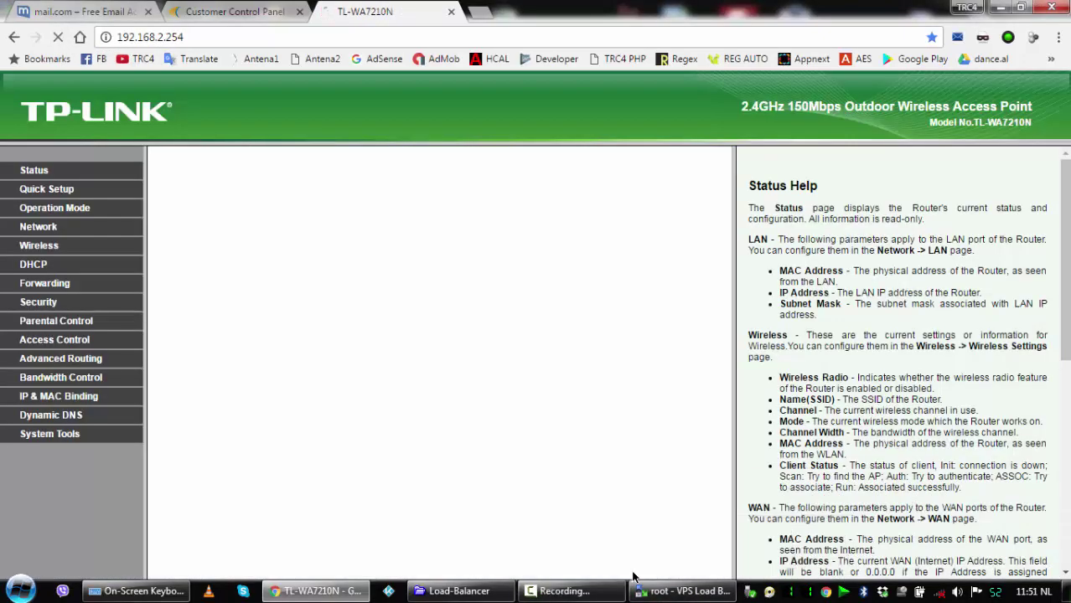
{"action": "left_click", "coordinate": [662, 591]}
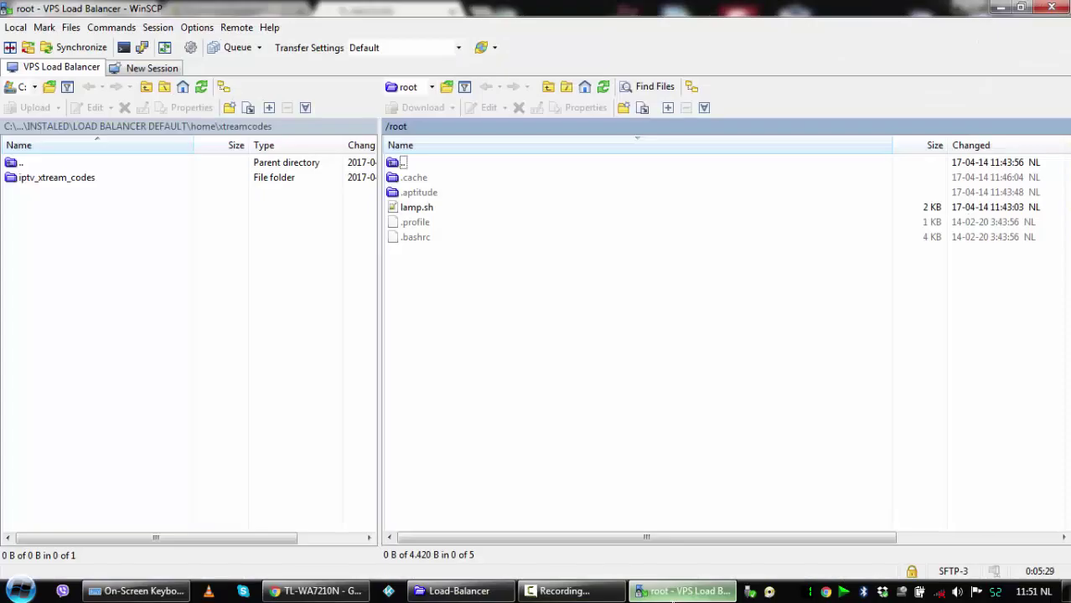
- Upload balancer.sh from the local Load-Balancer folder into the server's /root folder
{"action": "left_click", "coordinate": [1020, 8]}
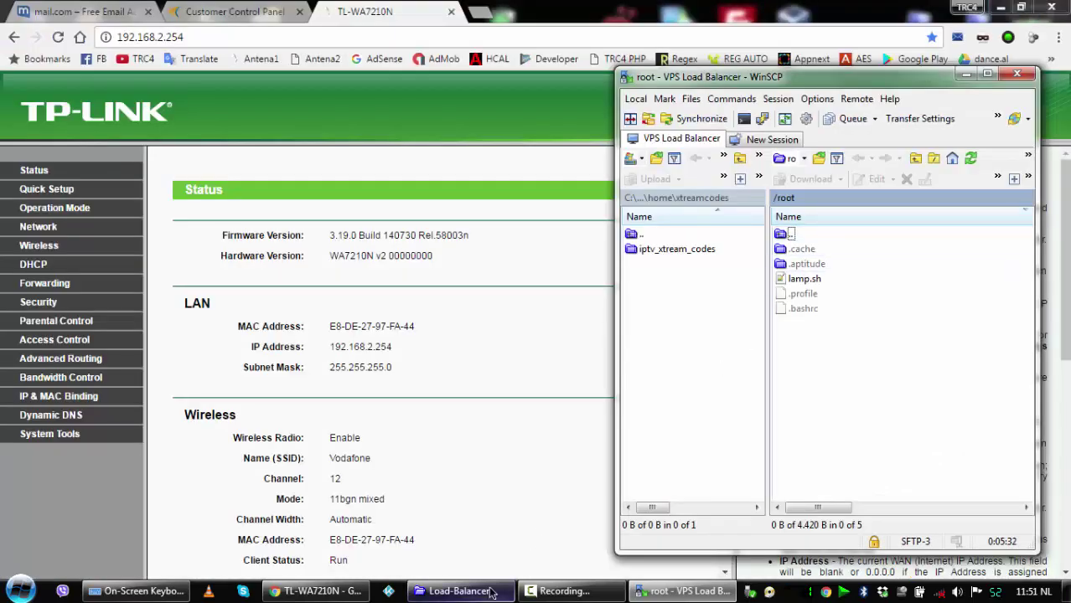
{"action": "left_click", "coordinate": [459, 591]}
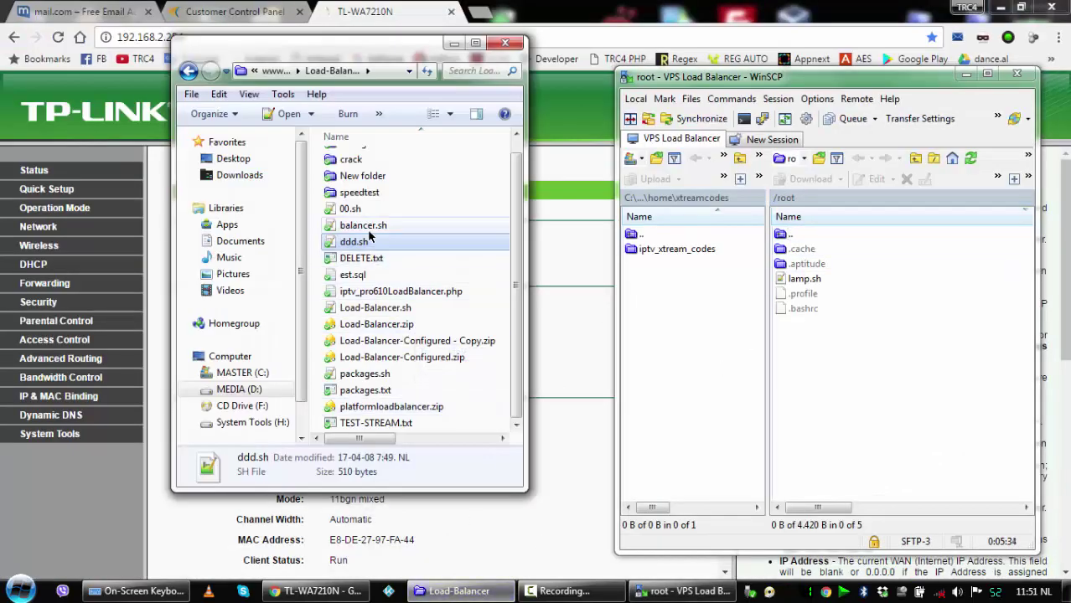
{"action": "left_click_drag", "start_coordinate": [363, 226], "coordinate": [907, 373]}
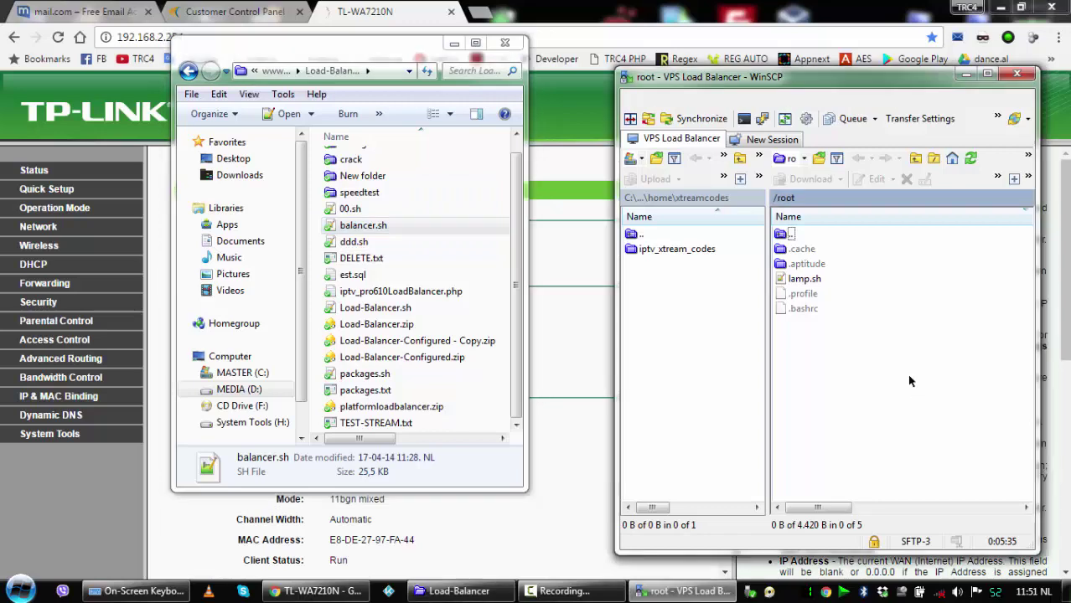
{"action": "left_click", "coordinate": [453, 42]}
- Set balancer.sh permissions to 0777 with read, write and execute for everyone
{"action": "right_click", "coordinate": [820, 281]}
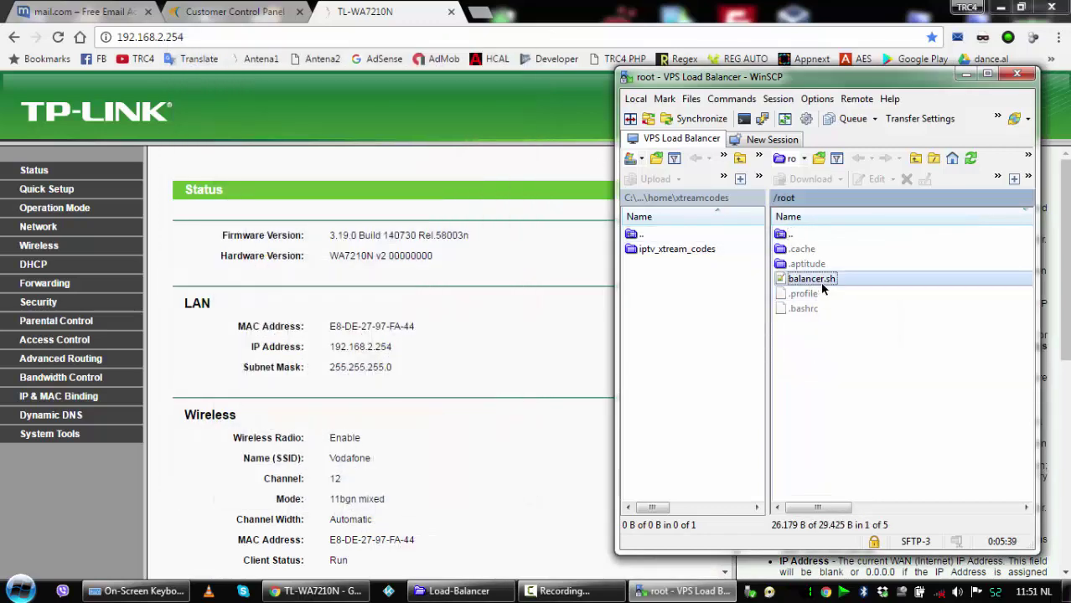
{"action": "left_click", "coordinate": [865, 454]}
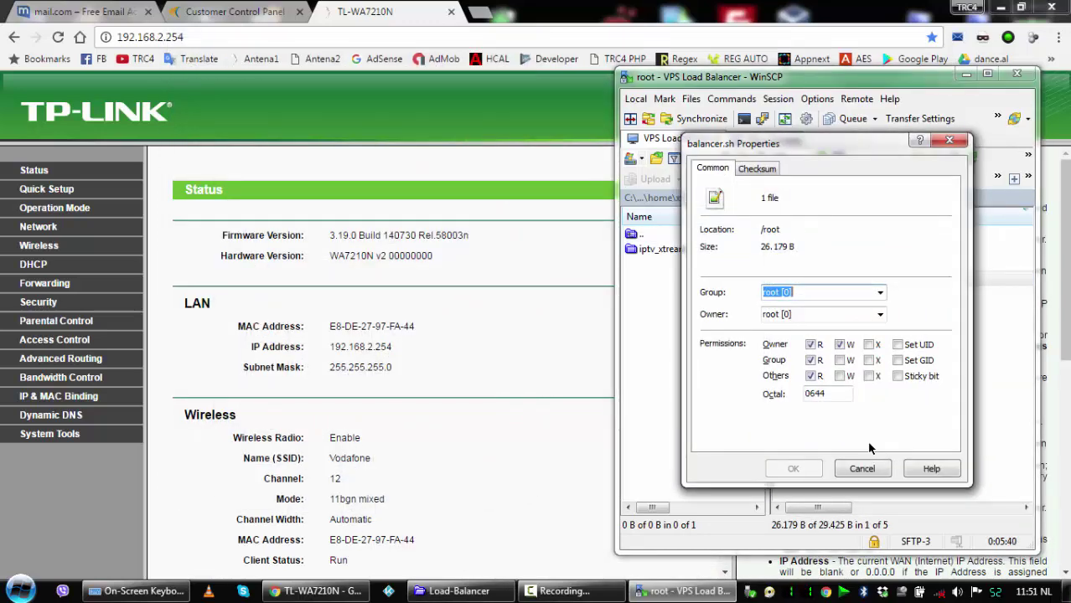
{"action": "left_click", "coordinate": [868, 375]}
{"action": "left_click", "coordinate": [869, 360]}
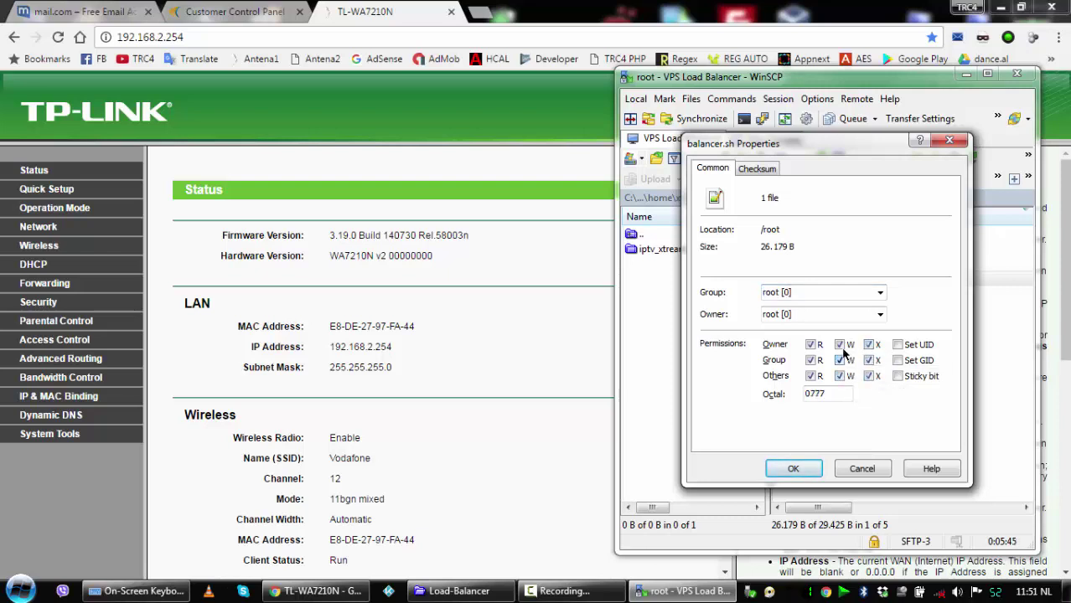
{"action": "left_click", "coordinate": [793, 470]}
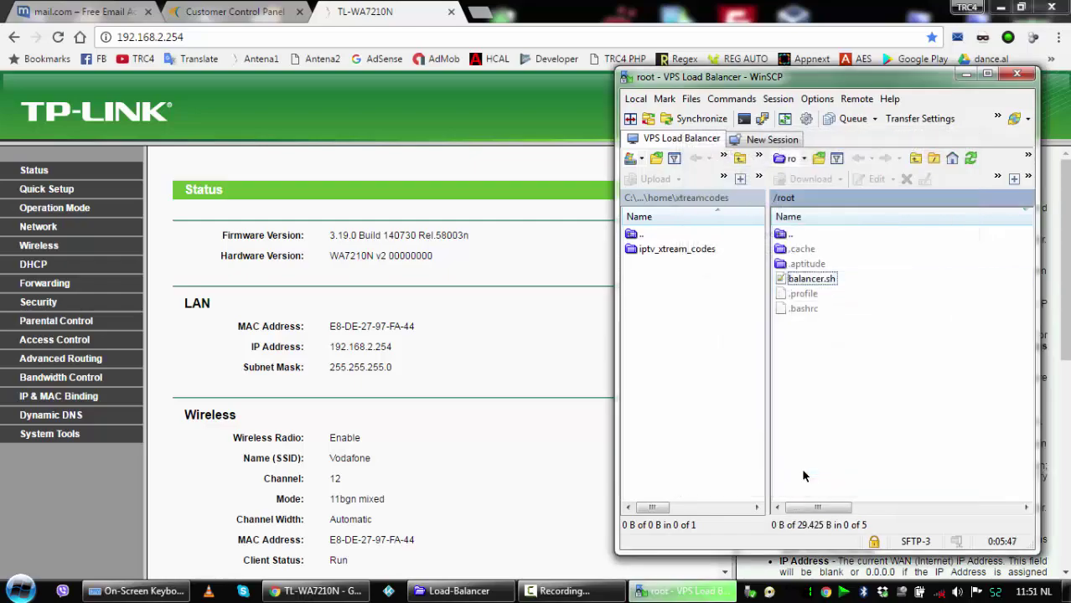
{"action": "key", "text": "super+d"}
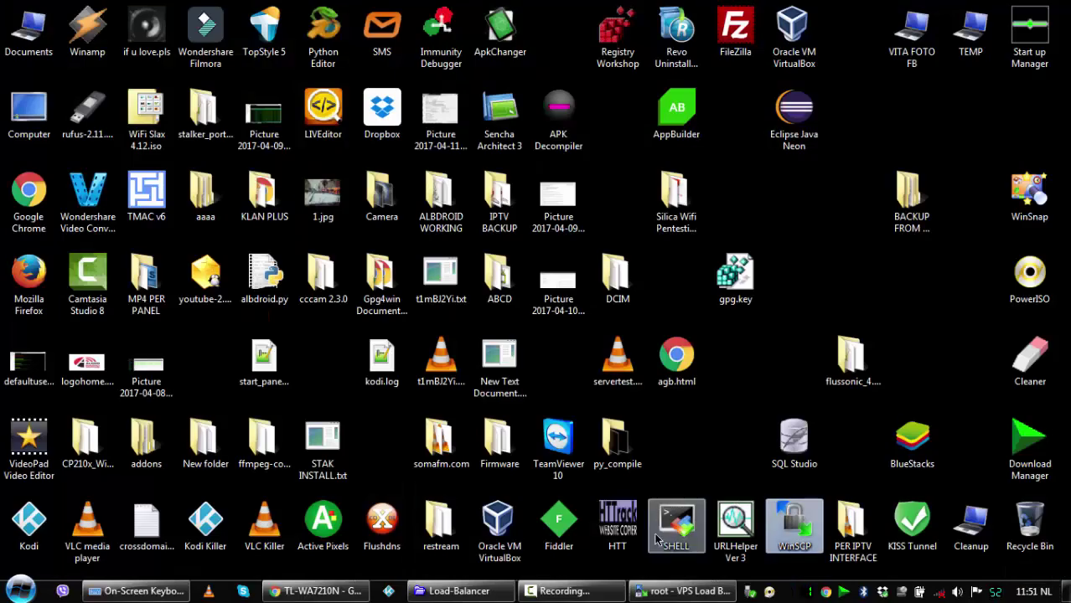
- Launch MobaXterm and connect the TRC4 Balancer session to 173.212.224.50, accepting the changed host key
{"action": "left_click", "coordinate": [657, 525]}
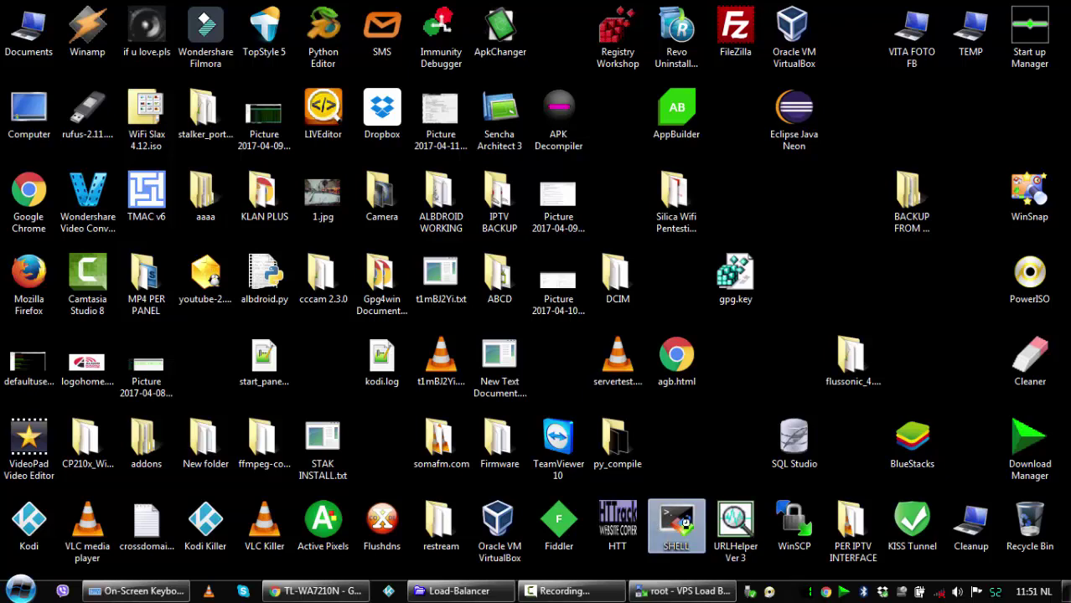
{"action": "double_click", "coordinate": [680, 522]}
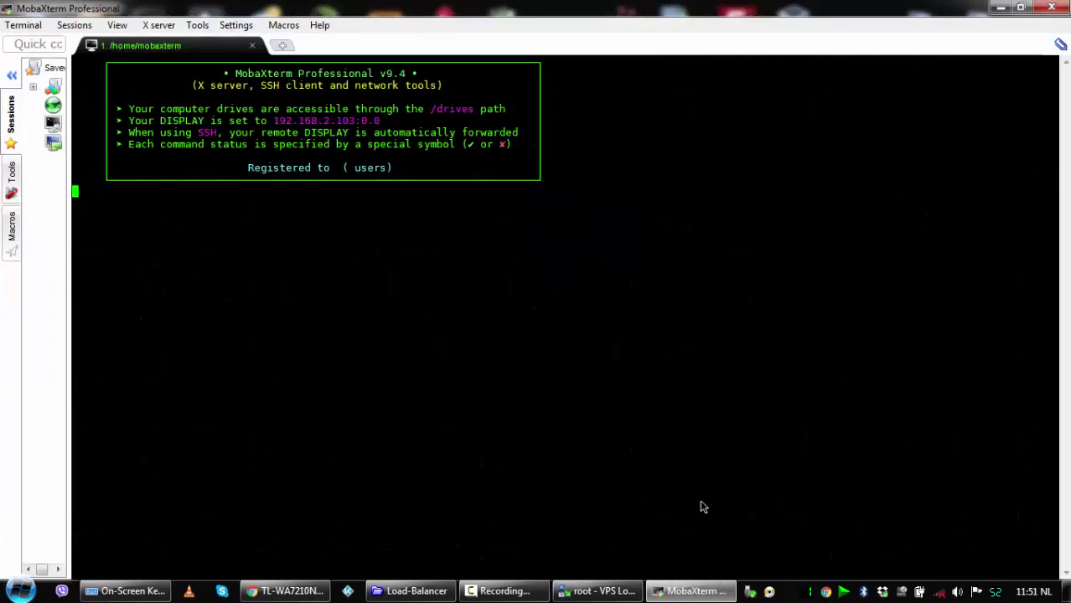
{"action": "double_click", "coordinate": [53, 144]}
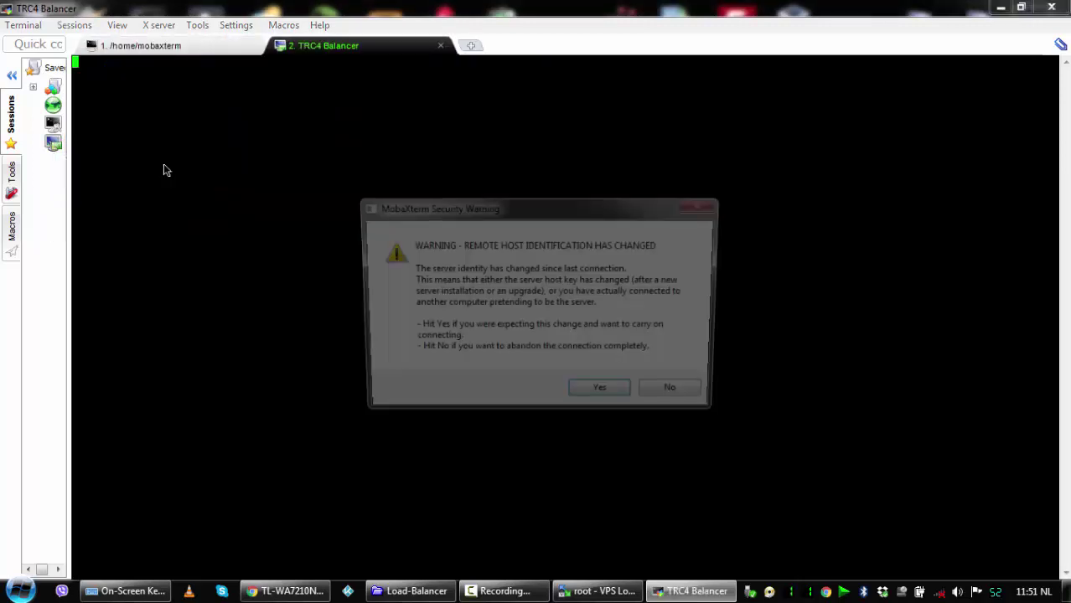
{"action": "left_click", "coordinate": [604, 396]}
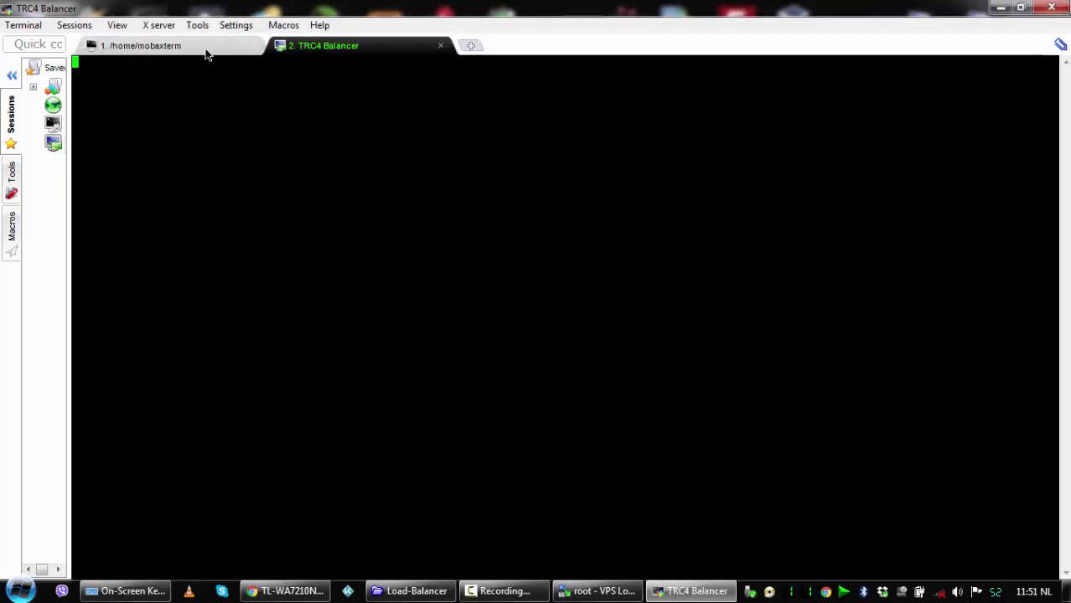
{"action": "left_click", "coordinate": [411, 592]}
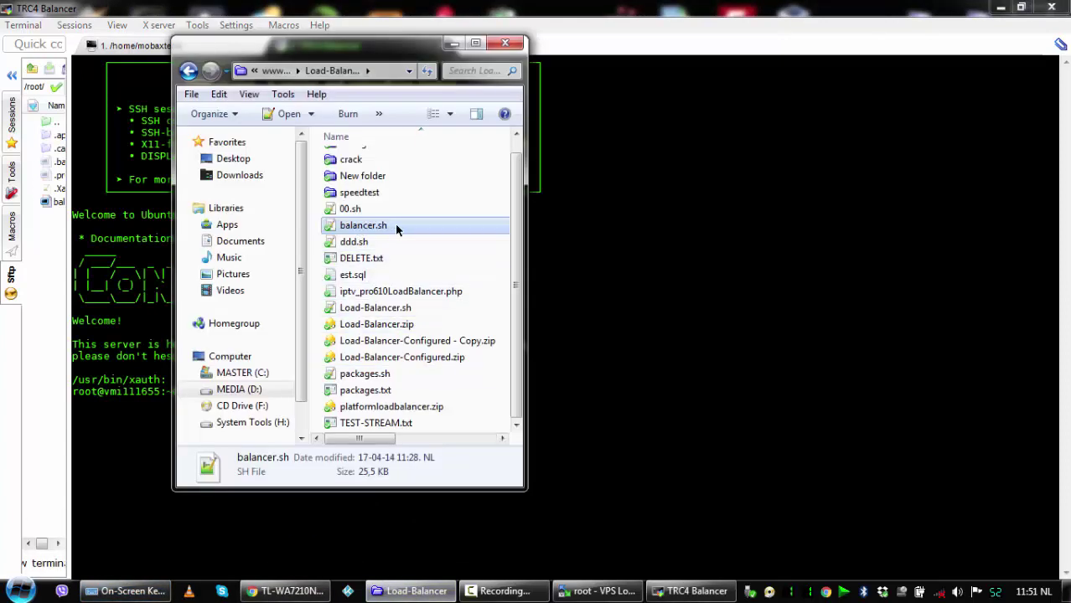
- Run ./balancer.sh in the TRC4 Balancer terminal, pasting the copied file name after ./
{"action": "left_click", "coordinate": [396, 229]}
{"action": "right_click", "coordinate": [359, 225]}
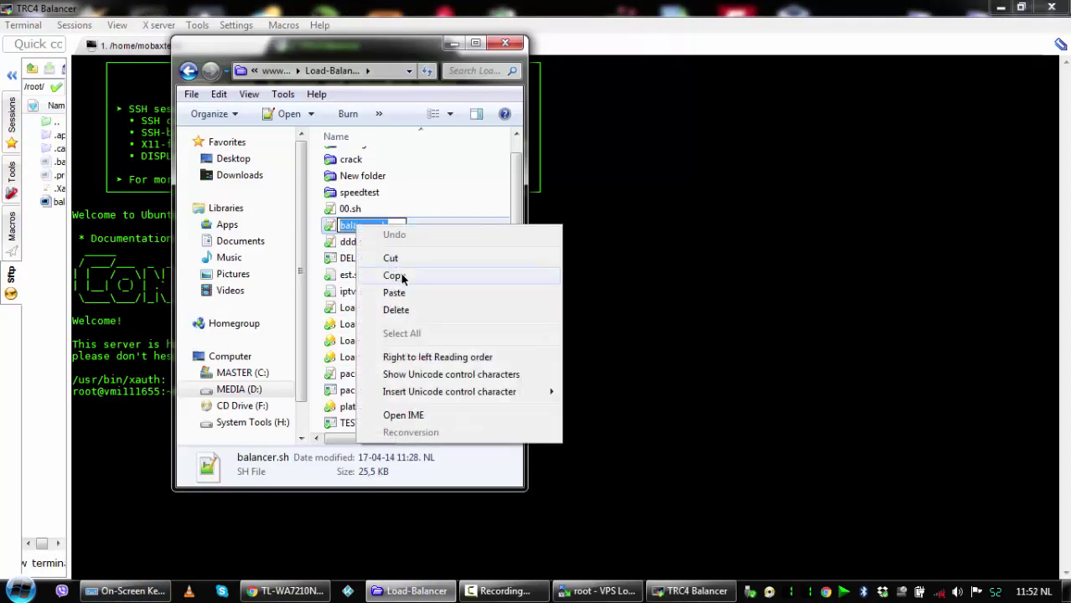
{"action": "left_click", "coordinate": [394, 276]}
{"action": "left_click", "coordinate": [125, 592]}
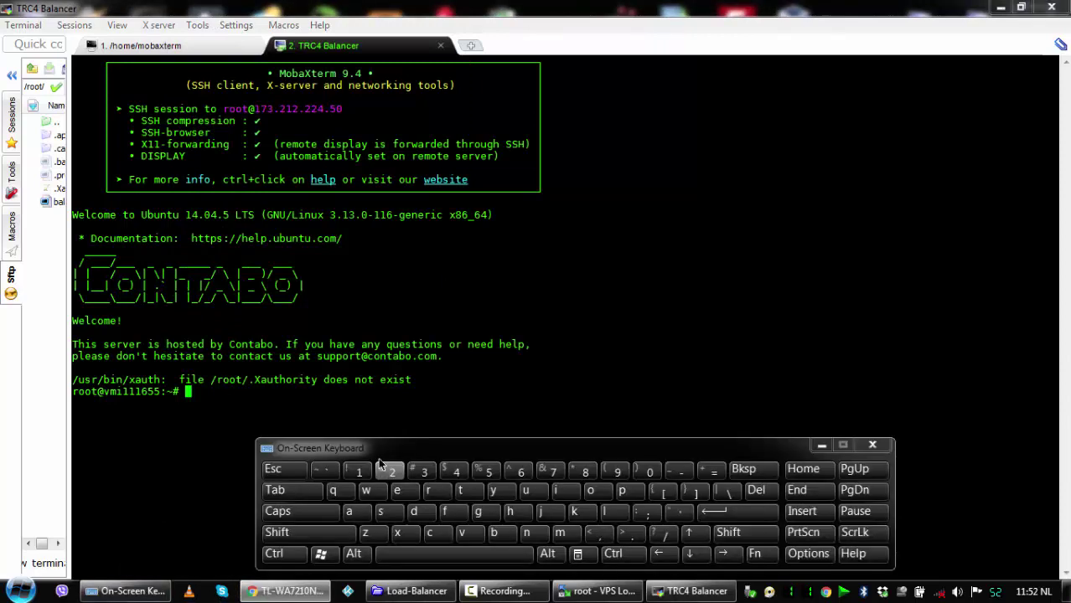
{"action": "left_click", "coordinate": [408, 400]}
{"action": "left_click", "coordinate": [630, 534]}
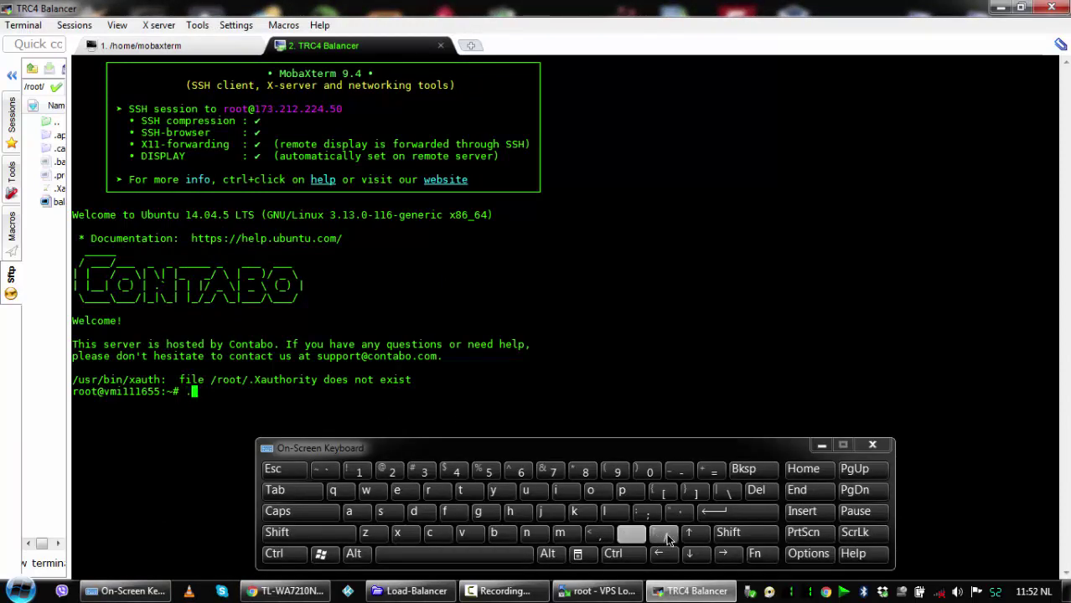
{"action": "left_click", "coordinate": [668, 540]}
{"action": "right_click", "coordinate": [578, 351]}
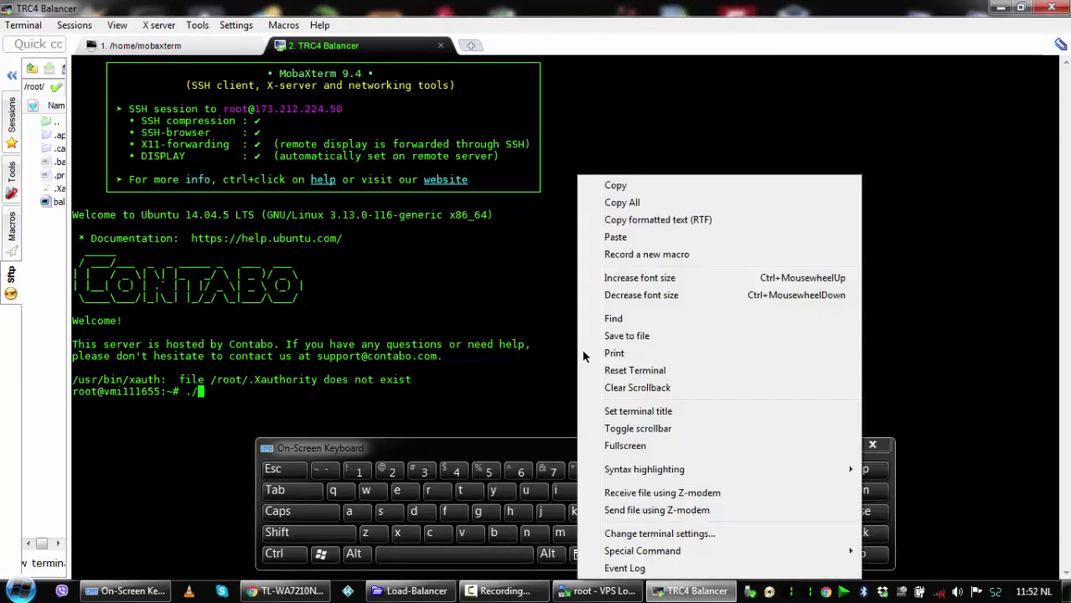
{"action": "left_click", "coordinate": [616, 237]}
{"action": "left_click", "coordinate": [738, 512]}
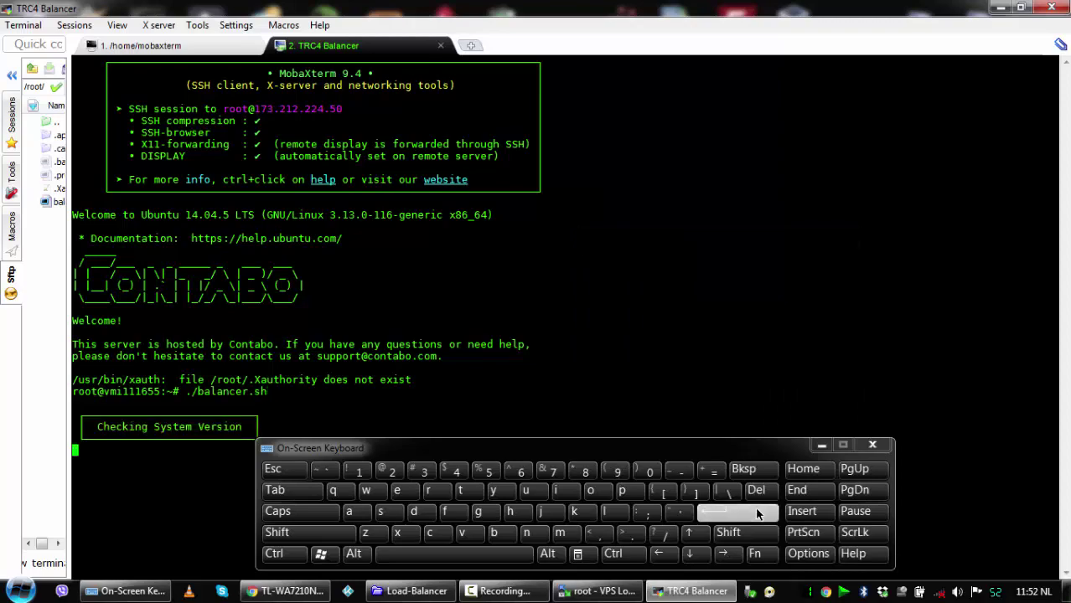
{"action": "left_click", "coordinate": [821, 445]}
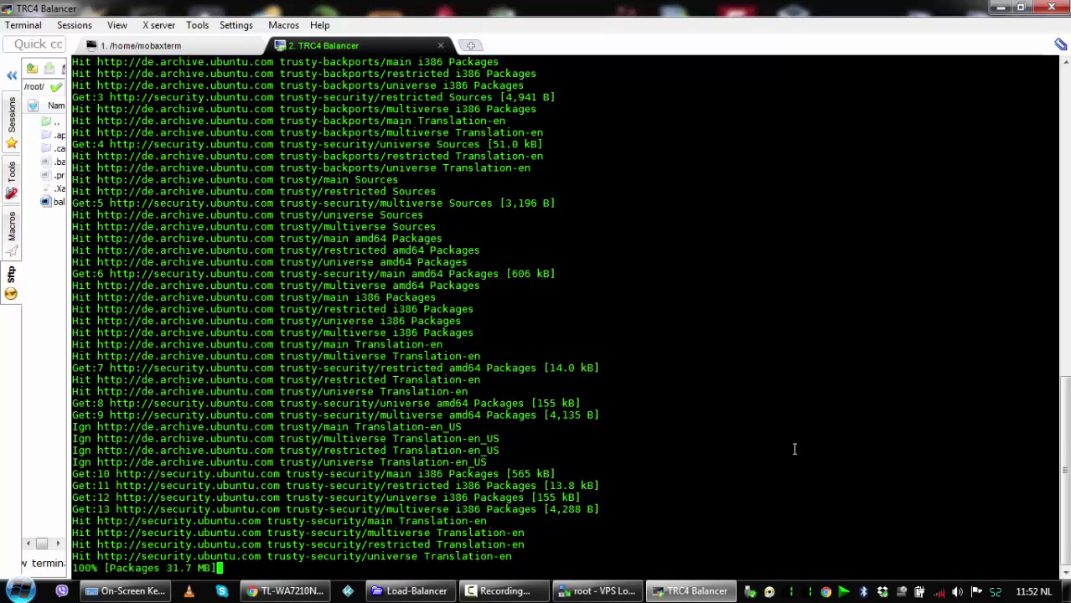
- Check the wireless connection and reload the Contabo reinstall status page while packages install
{"action": "left_click", "coordinate": [939, 592]}
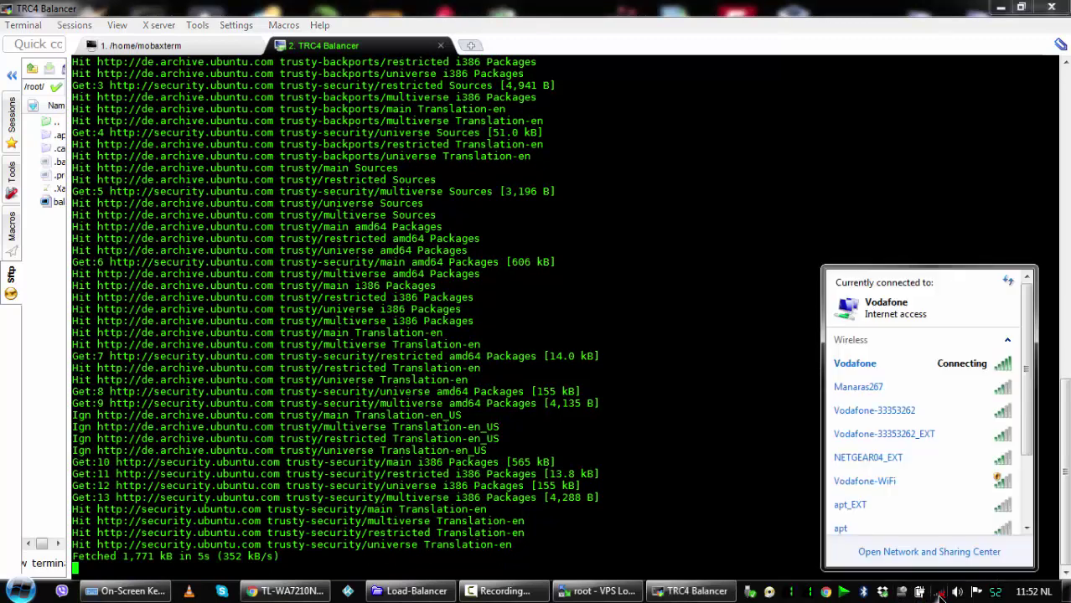
{"action": "left_click", "coordinate": [770, 456]}
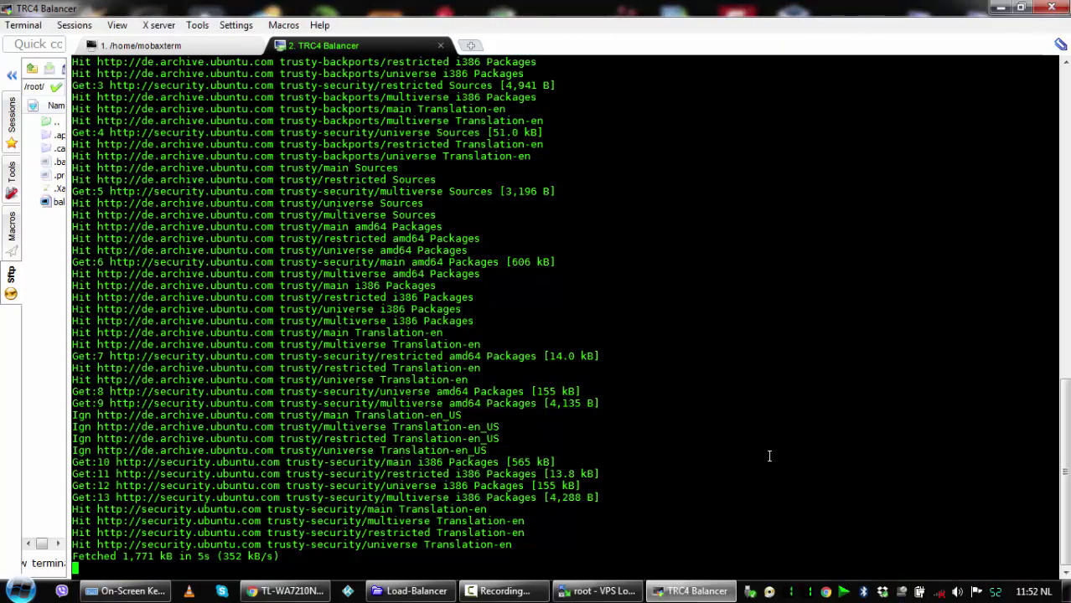
{"action": "left_click", "coordinate": [285, 592]}
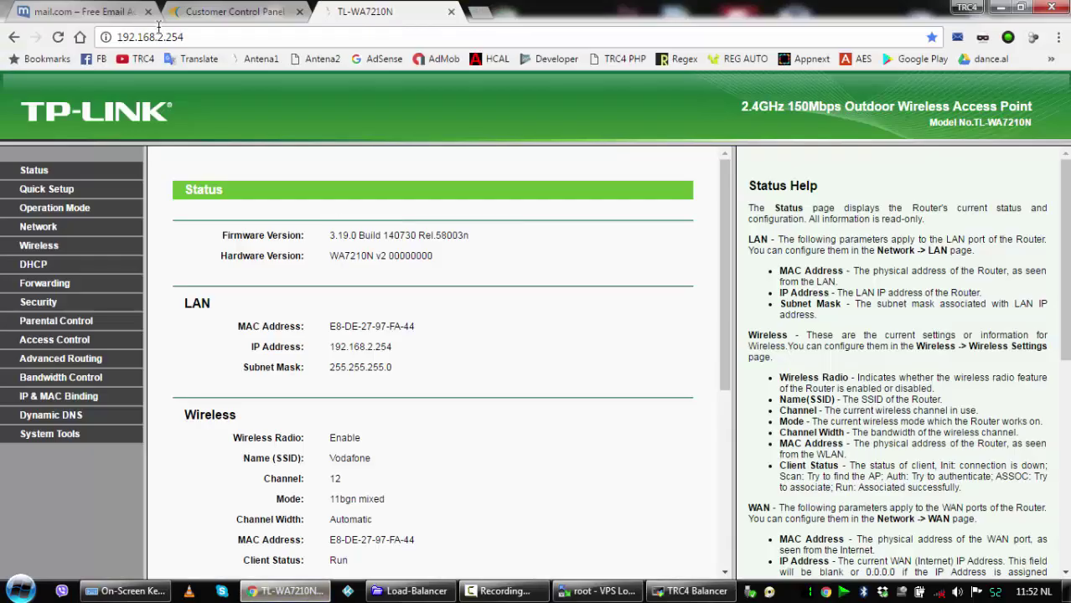
{"action": "left_click", "coordinate": [231, 12]}
{"action": "left_click", "coordinate": [58, 37]}
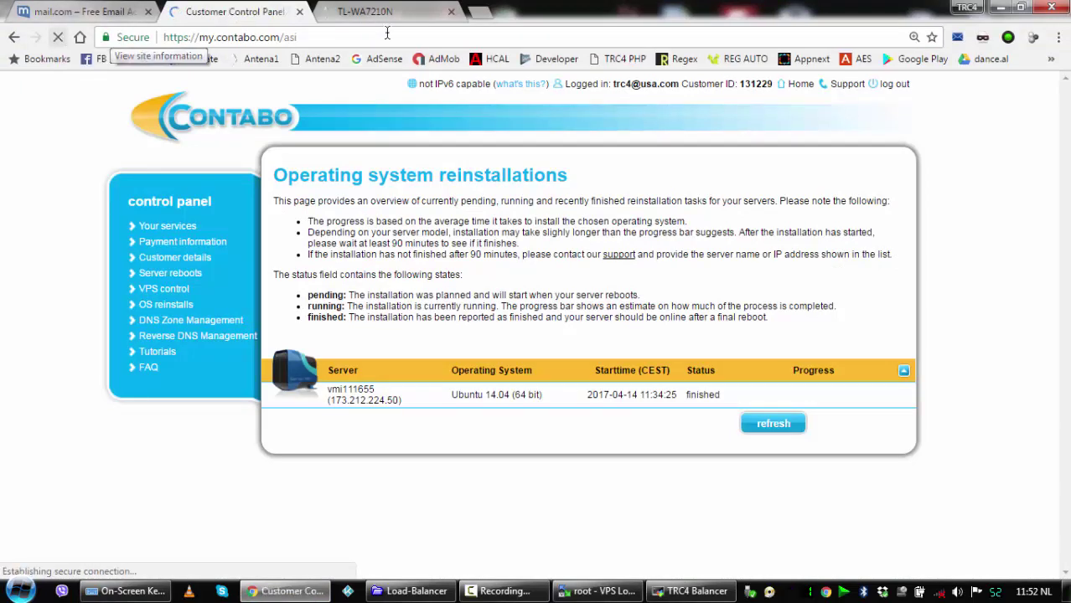
{"action": "key", "text": "ctrl+Tab"}
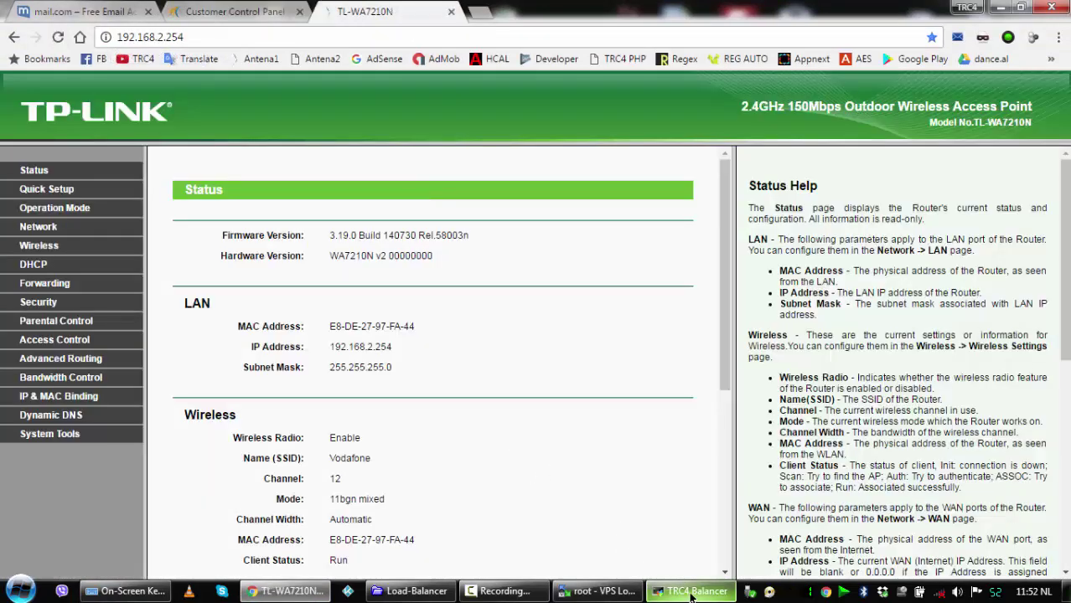
{"action": "left_click", "coordinate": [660, 591]}
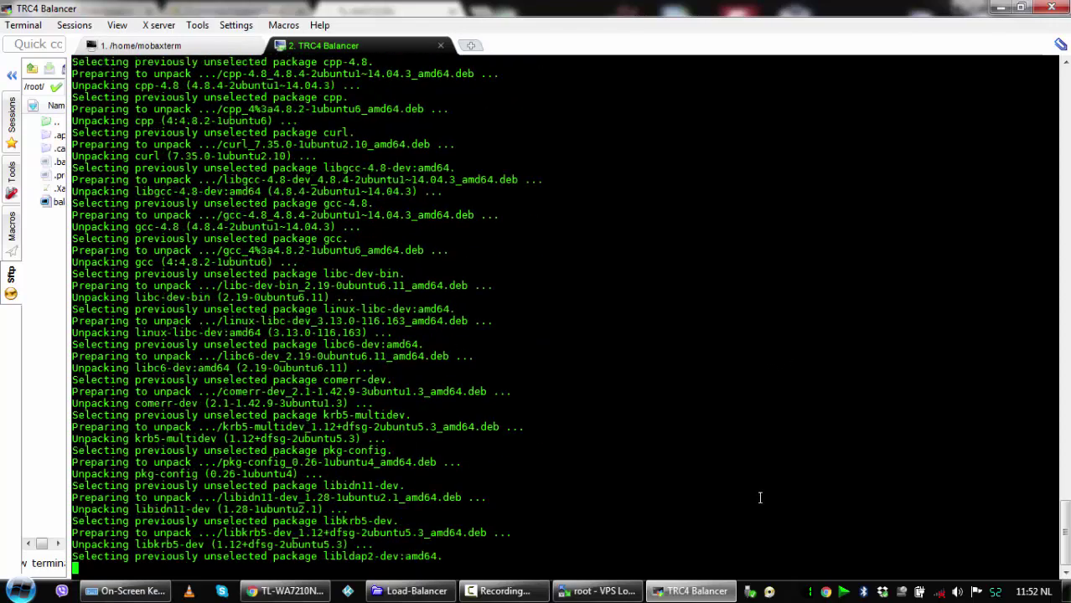
- Answer Yes to save both the current IPv4 and IPv6 iptables rules
{"action": "left_click", "coordinate": [503, 590]}
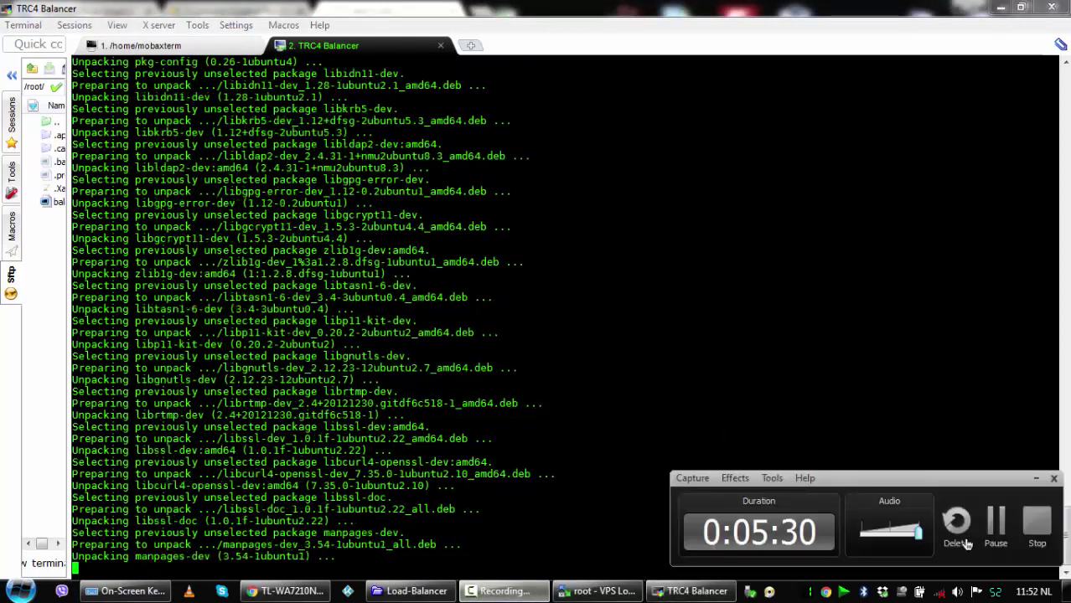
{"action": "left_click", "coordinate": [998, 530]}
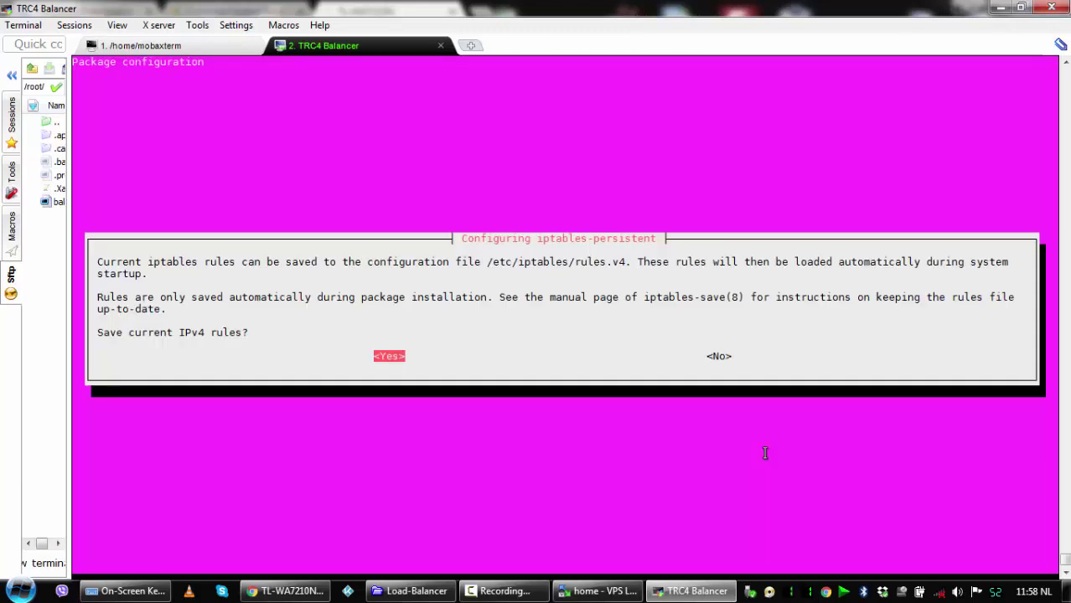
{"action": "key", "text": "Return"}
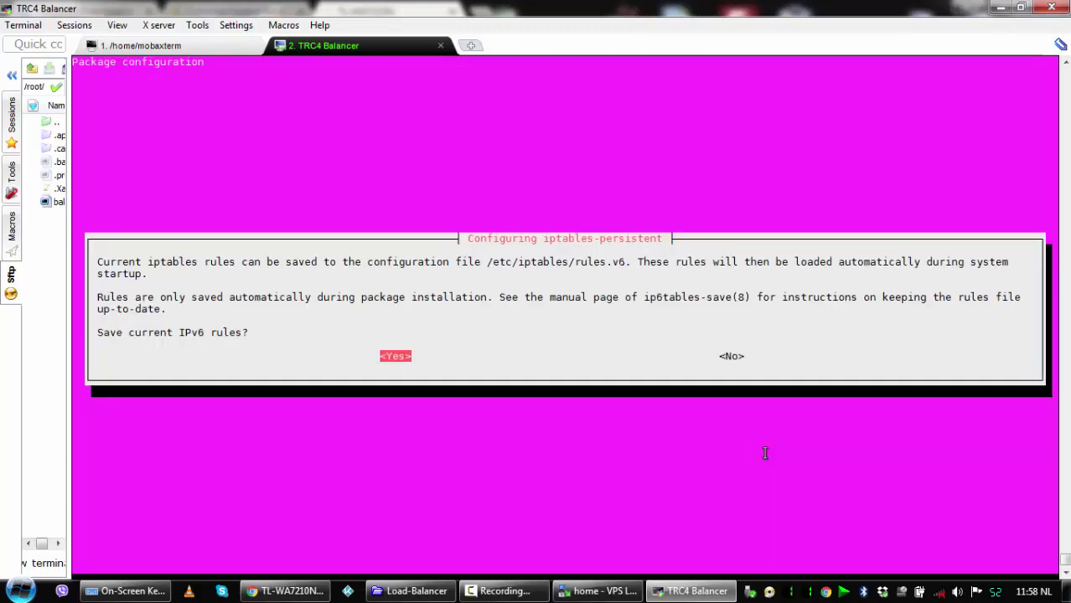
{"action": "key", "text": "Return"}
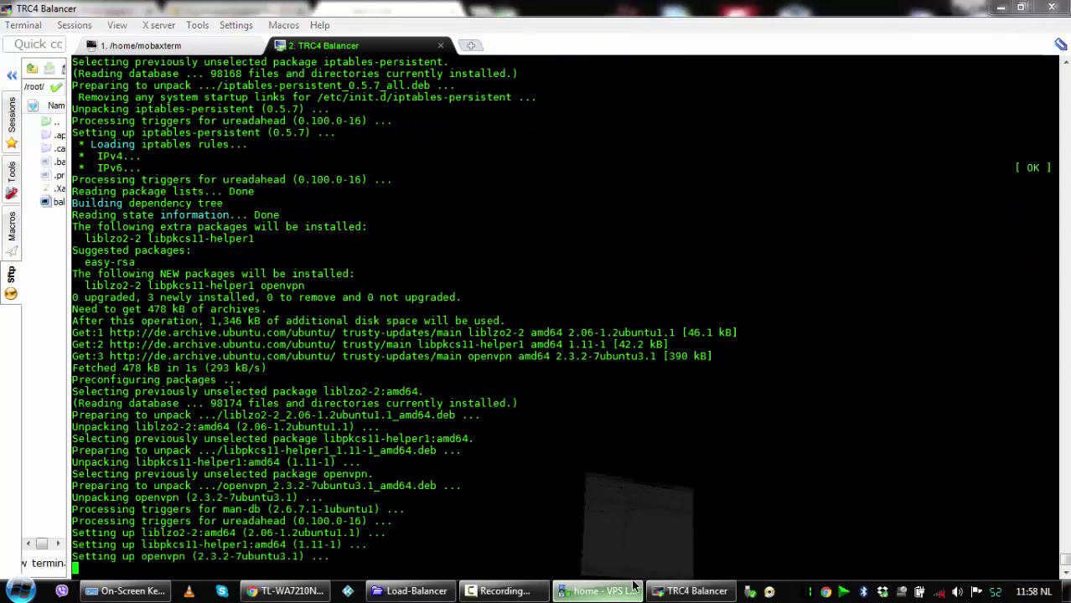
- Open the remote iptv_xtream_codes folder in WinSCP and refresh until wwwdir, crack and streams appear
{"action": "left_click", "coordinate": [611, 595]}
{"action": "left_click_drag", "start_coordinate": [614, 394], "coordinate": [719, 388]}
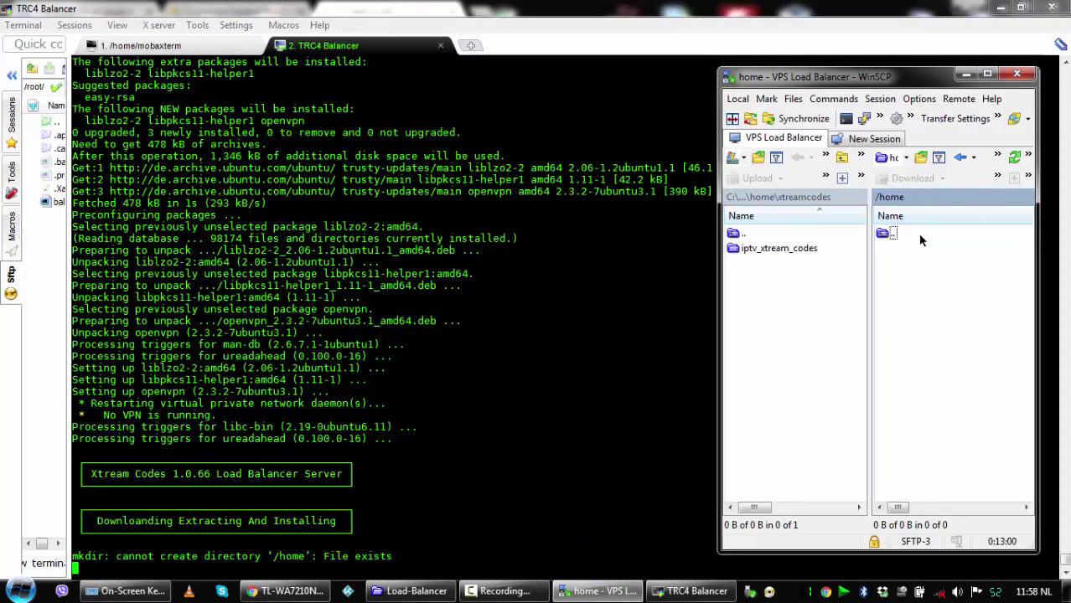
{"action": "left_click", "coordinate": [1012, 157]}
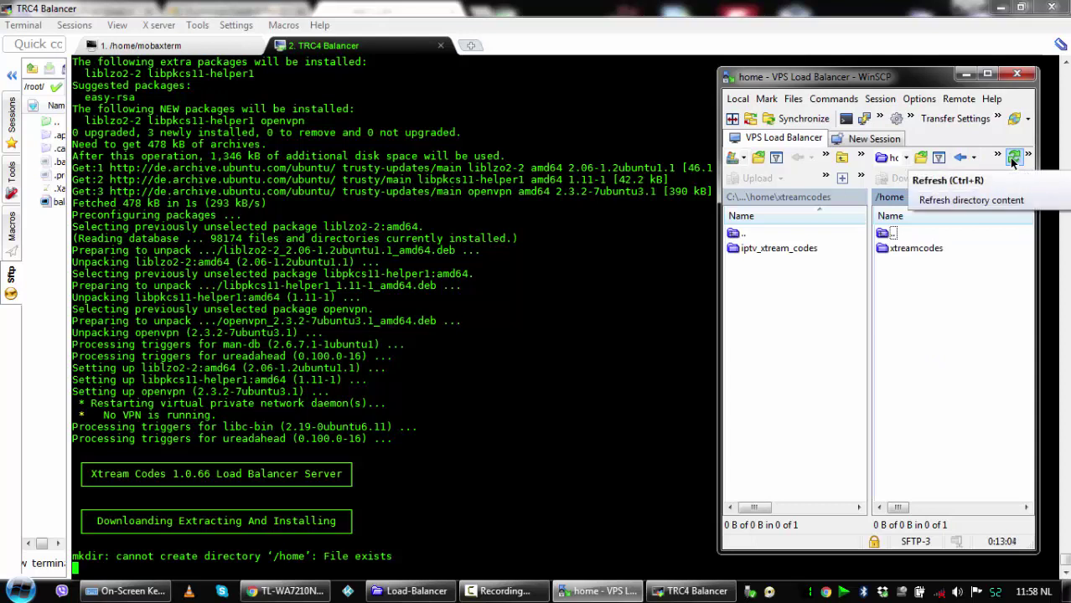
{"action": "left_click", "coordinate": [1011, 157]}
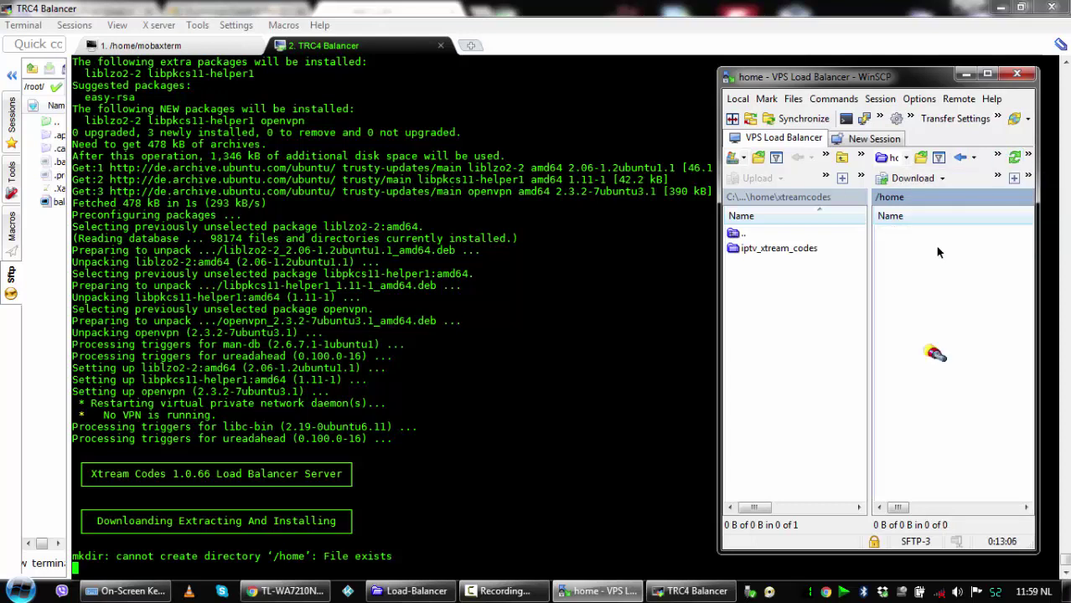
{"action": "double_click", "coordinate": [936, 248]}
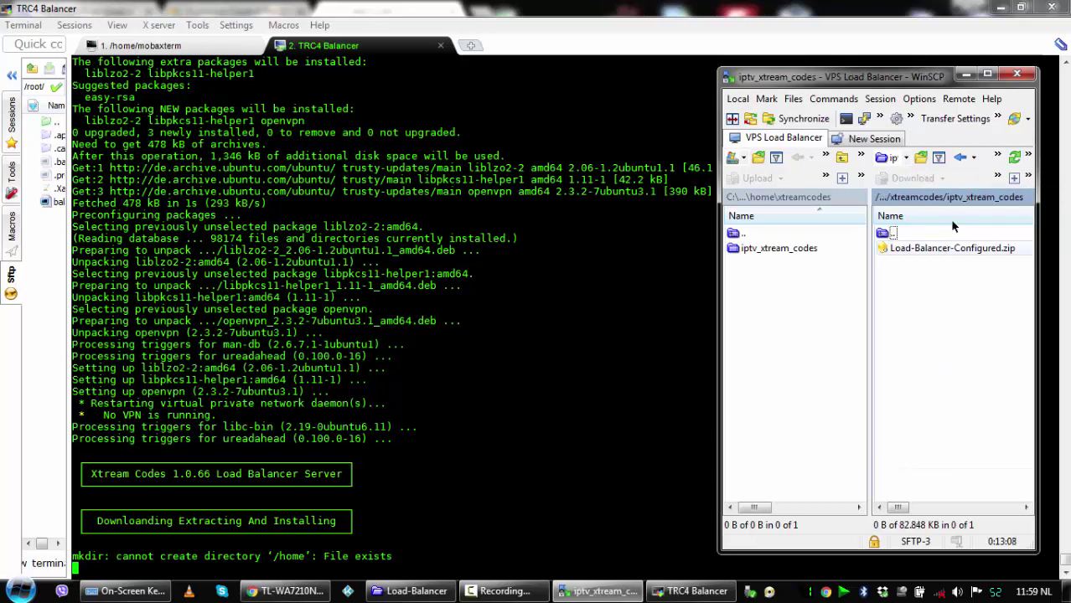
{"action": "left_click", "coordinate": [1013, 160]}
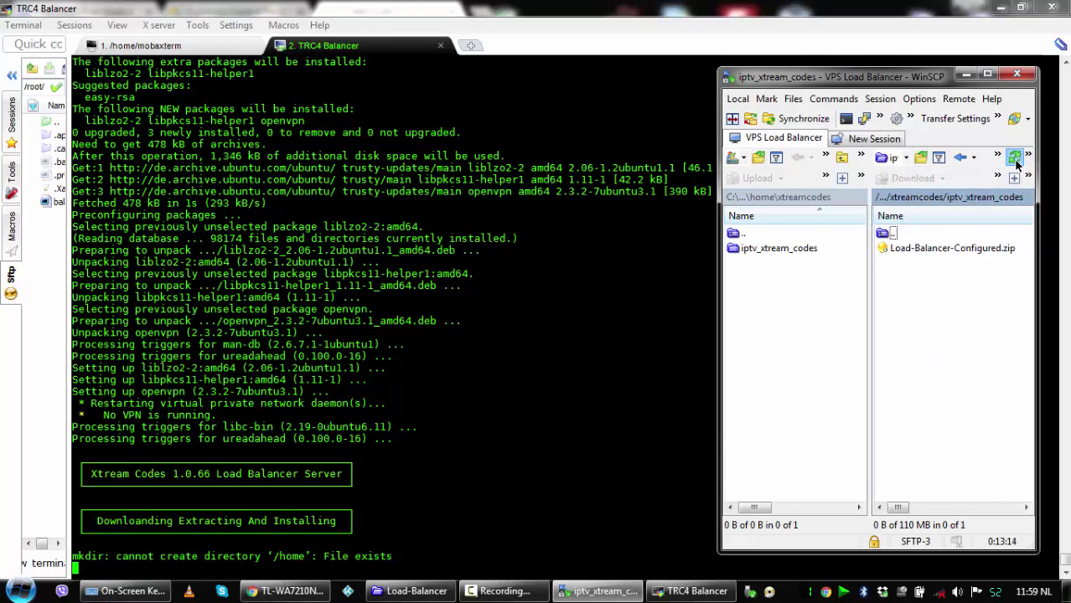
{"action": "left_click", "coordinate": [1015, 161]}
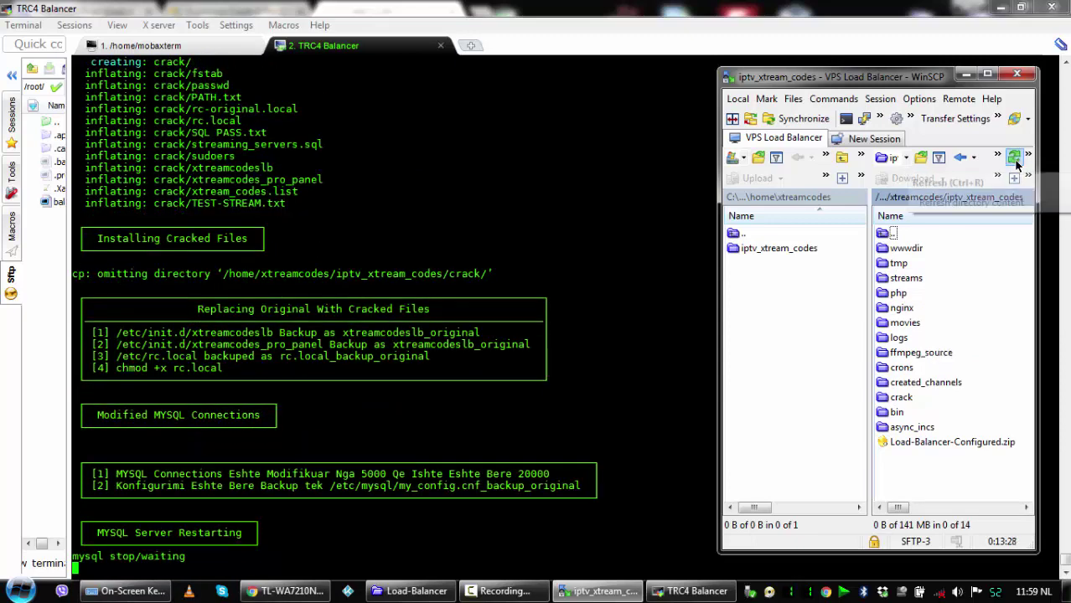
{"action": "left_click", "coordinate": [1015, 158]}
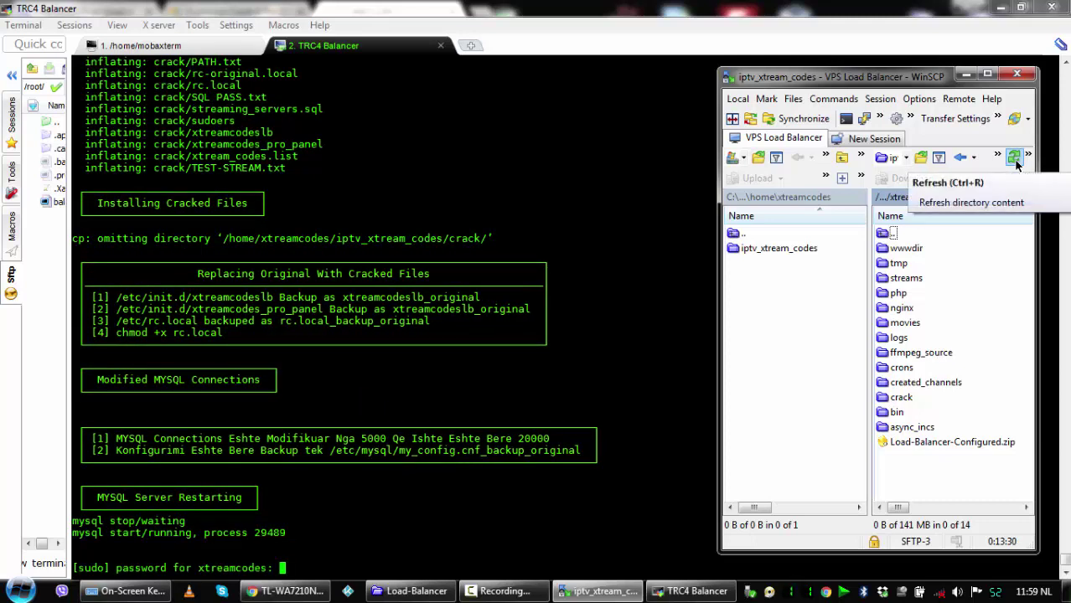
{"action": "left_click", "coordinate": [1014, 159]}
{"action": "left_click", "coordinate": [1016, 161]}
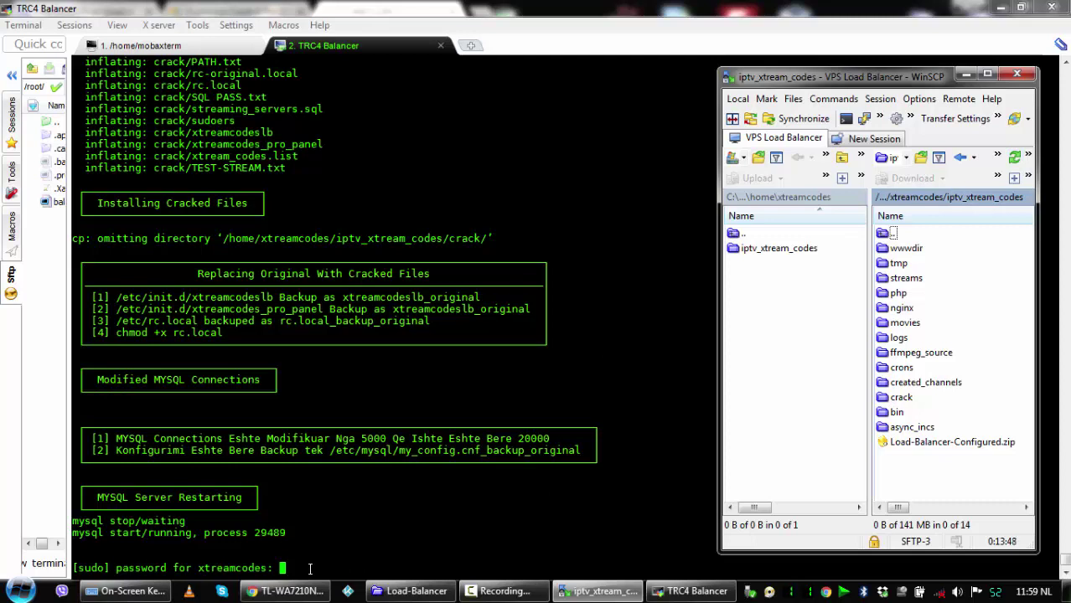
- Open balancer.sh in Notepad++ and scroll through its MySQL, sudoers and PHP/Nginx sections
{"action": "left_click", "coordinate": [410, 590]}
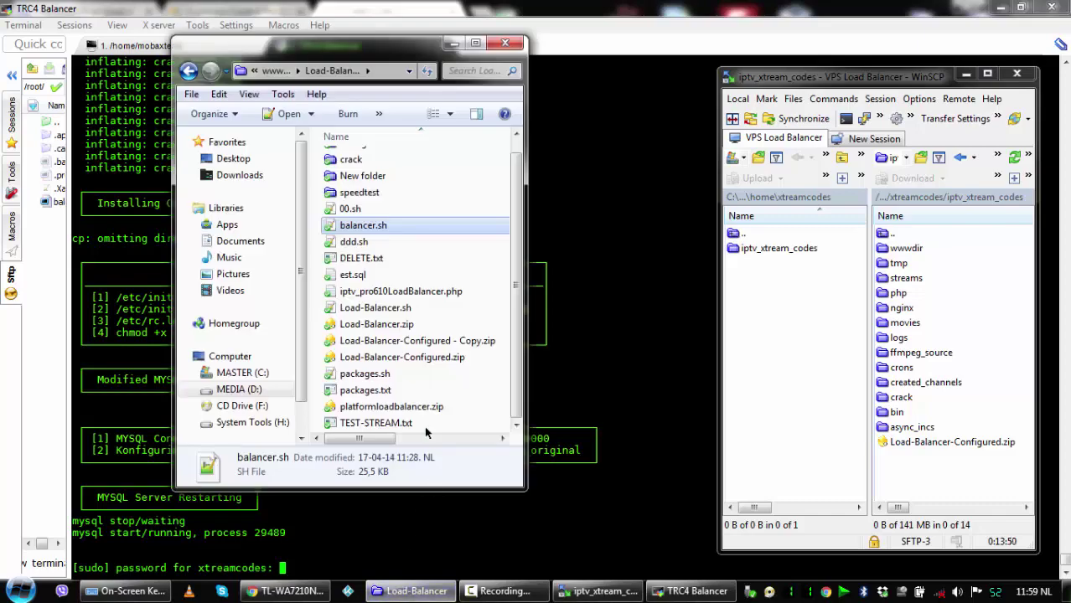
{"action": "double_click", "coordinate": [364, 226]}
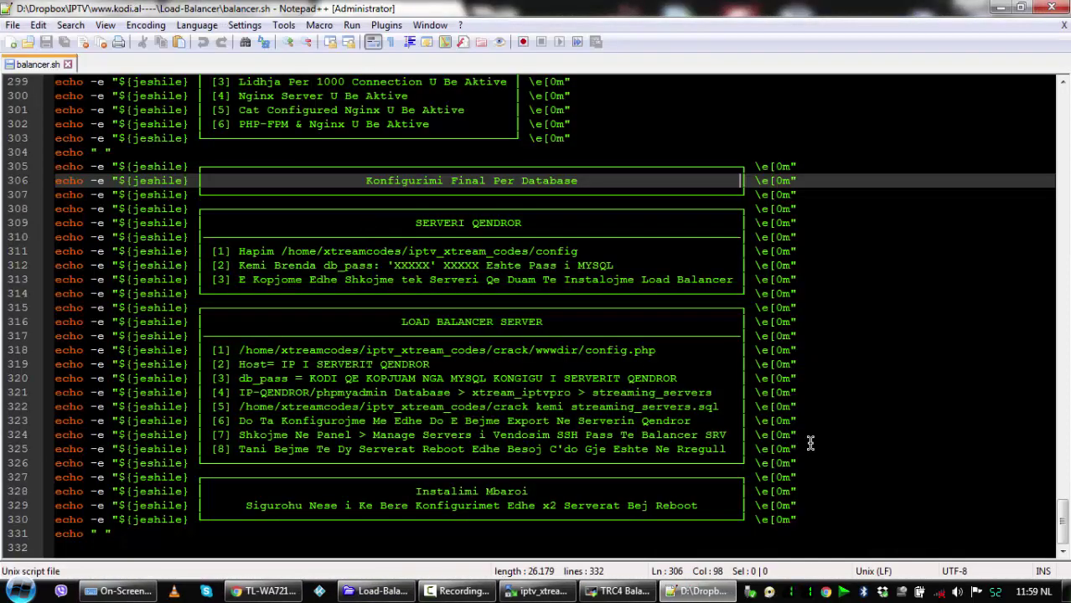
{"action": "scroll", "coordinate": [815, 449], "scroll_direction": "up", "scroll_amount": 18}
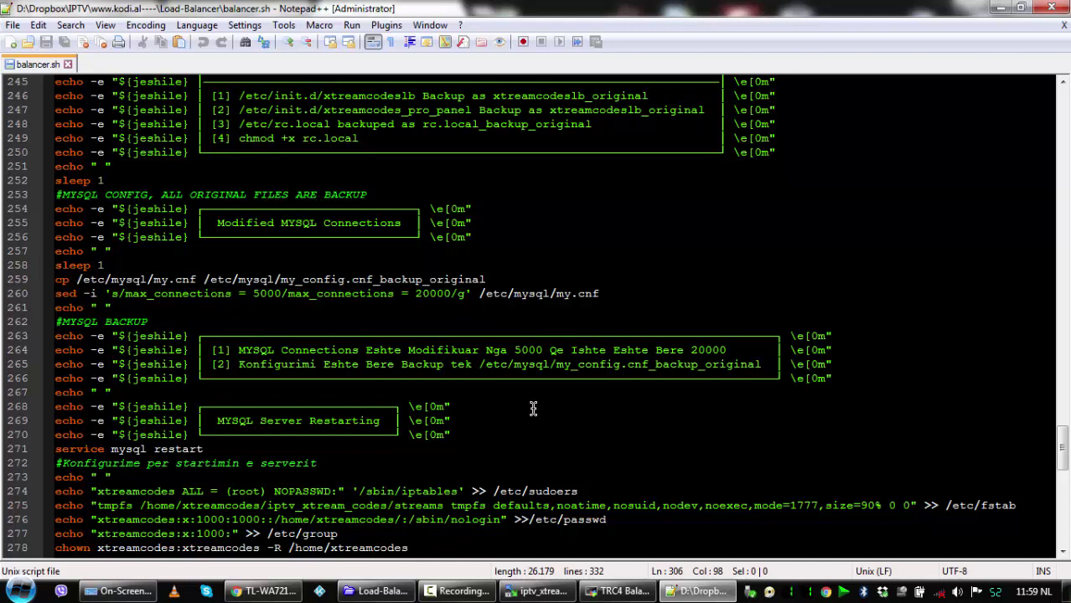
{"action": "left_click", "coordinate": [618, 592]}
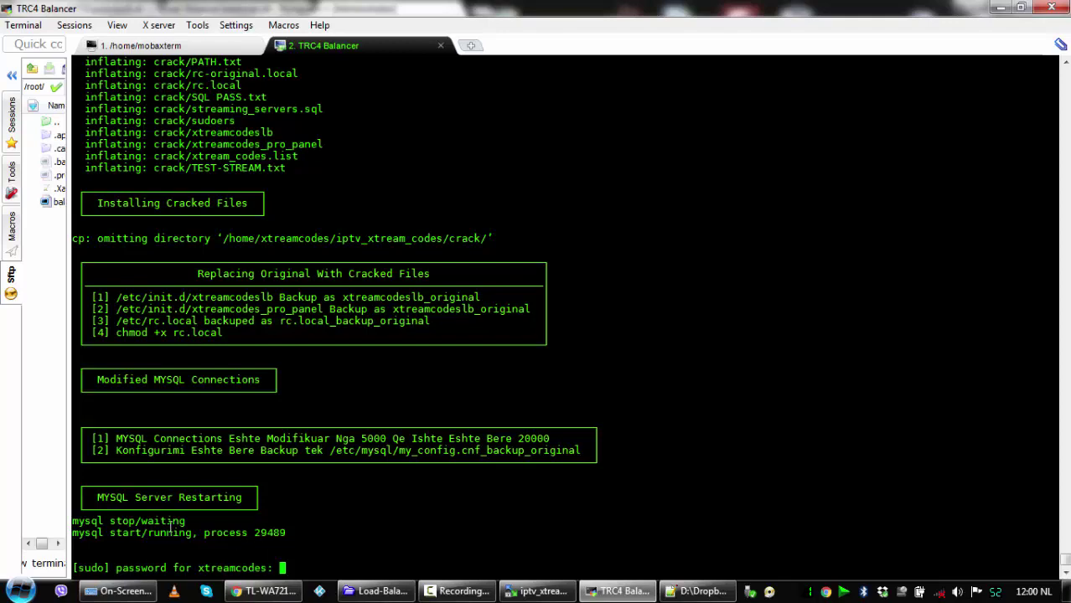
{"action": "left_click", "coordinate": [698, 591]}
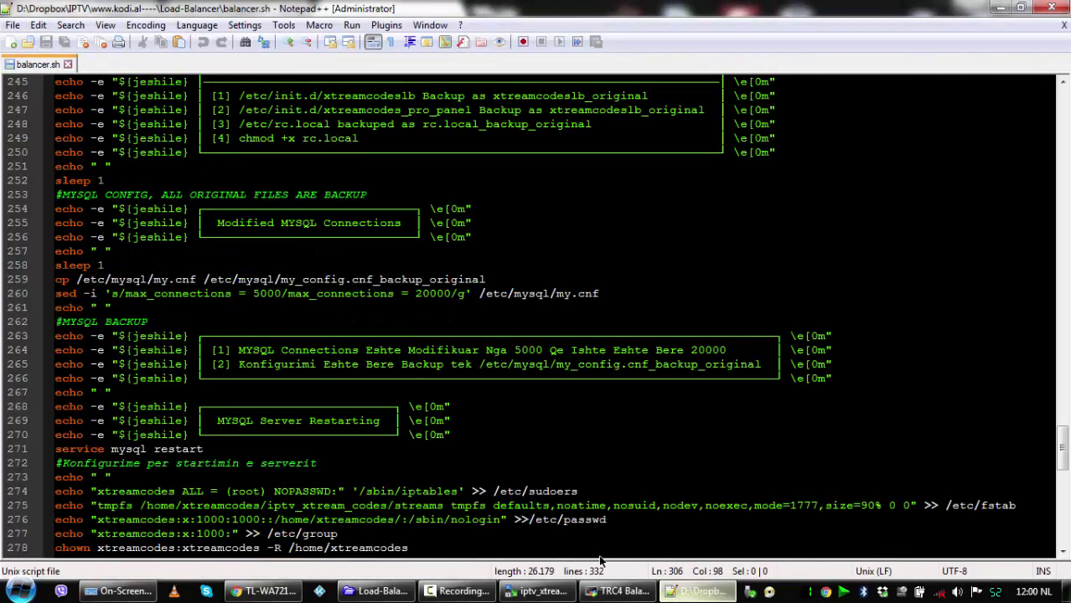
{"action": "scroll", "coordinate": [325, 426], "scroll_direction": "down", "scroll_amount": 4}
{"action": "scroll", "coordinate": [325, 426], "scroll_direction": "down", "scroll_amount": 2}
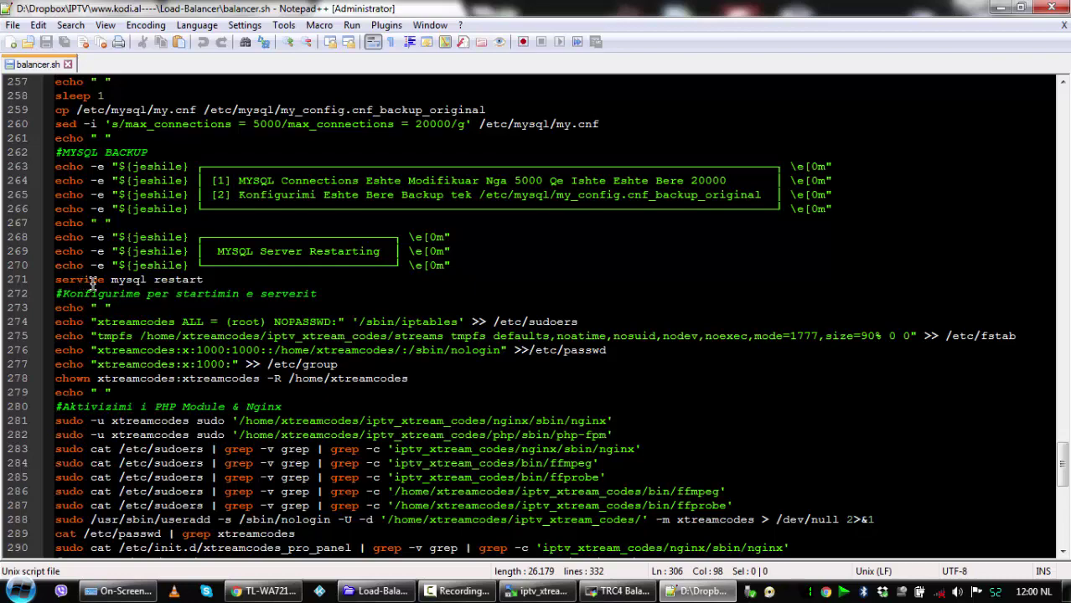
{"action": "left_click", "coordinate": [703, 592]}
{"action": "left_click", "coordinate": [702, 592]}
{"action": "left_click", "coordinate": [622, 591]}
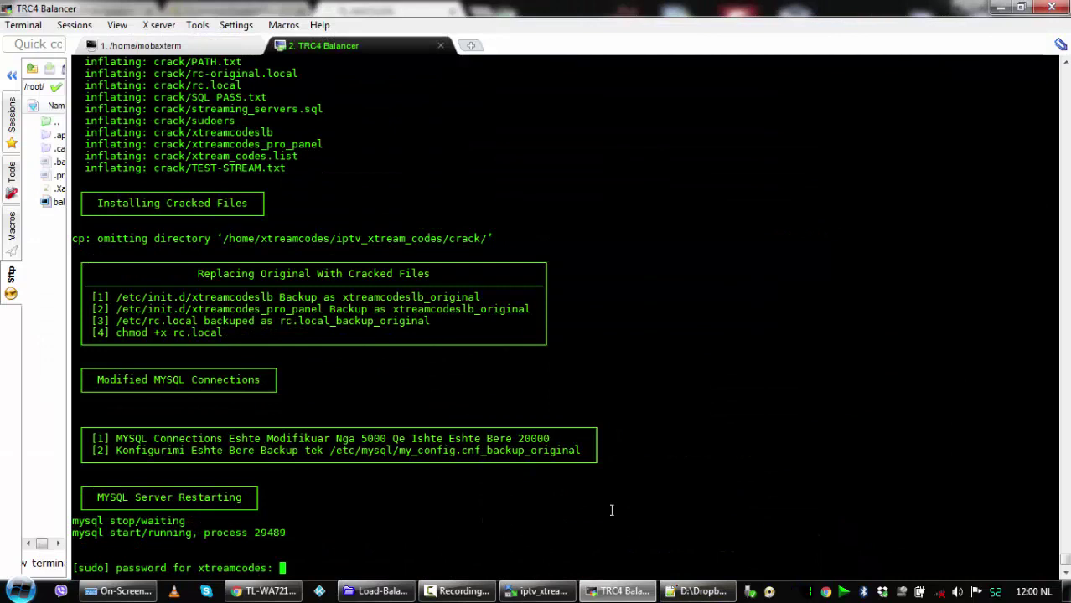
- Enter the xtreamcodes sudo password, retrying after one rejection, until 'Instalimi Mbaroi' appears
{"action": "key", "text": "Return"}
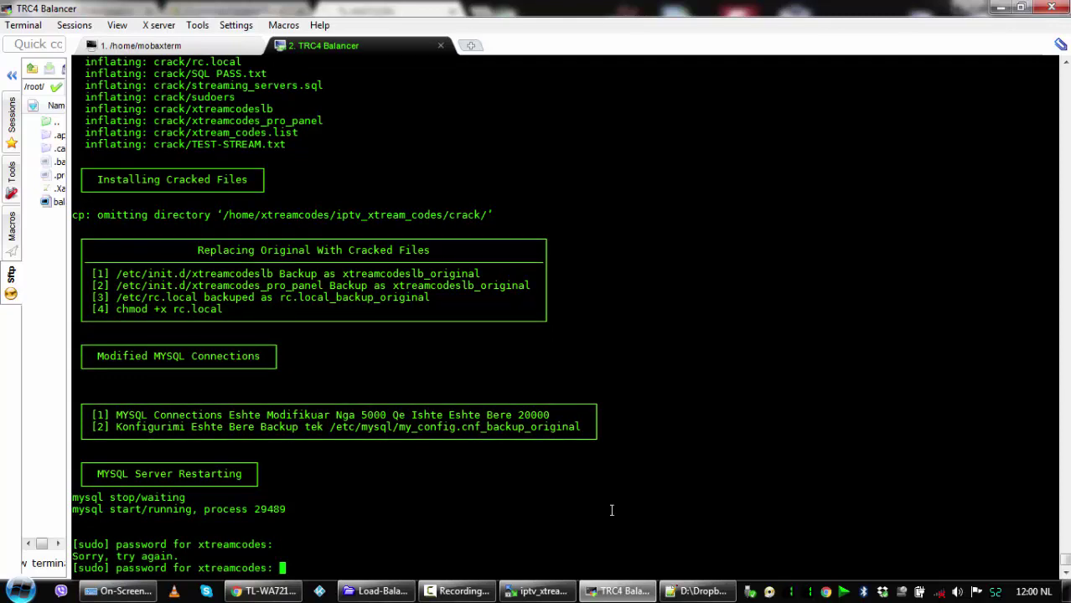
{"action": "key", "text": "Return"}
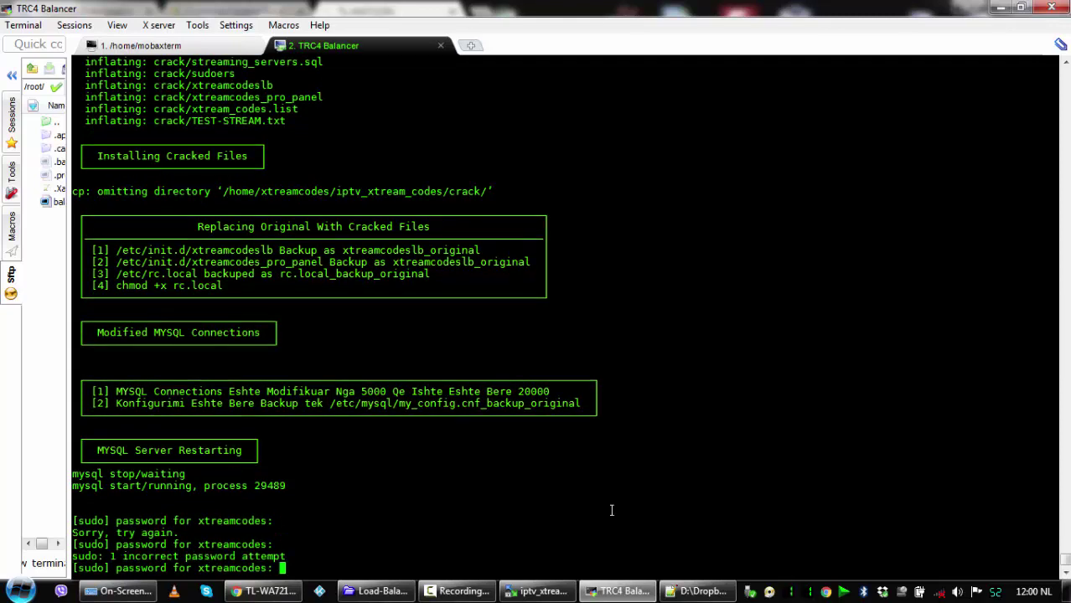
{"action": "key", "text": "Return"}
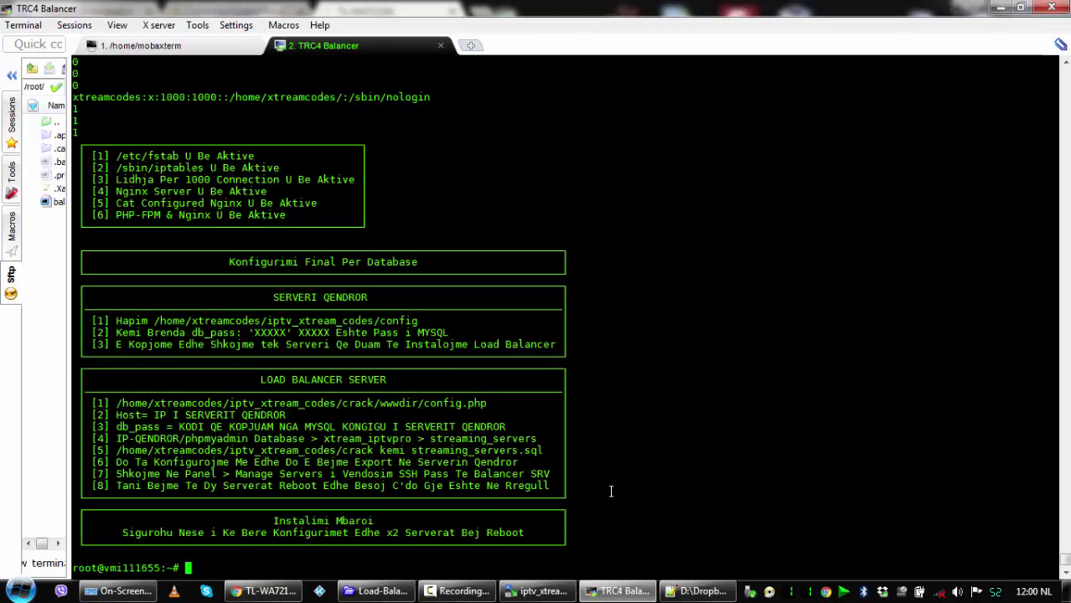
- Copy the sudoers echo command from balancer.sh line 274 and run it in the balancer terminal
{"action": "left_click", "coordinate": [702, 593]}
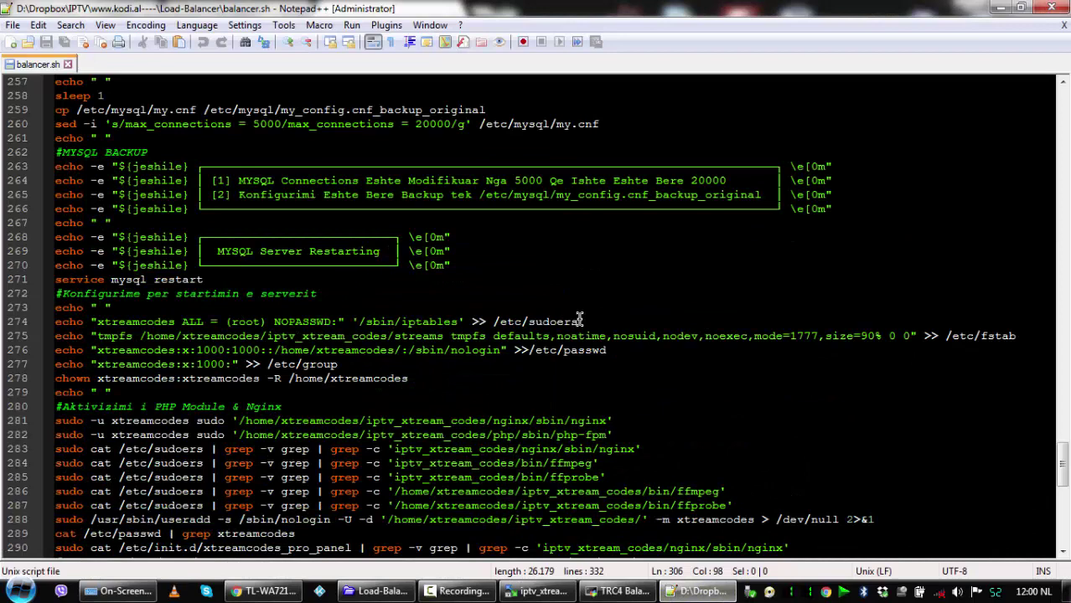
{"action": "left_click_drag", "start_coordinate": [586, 322], "coordinate": [55, 323]}
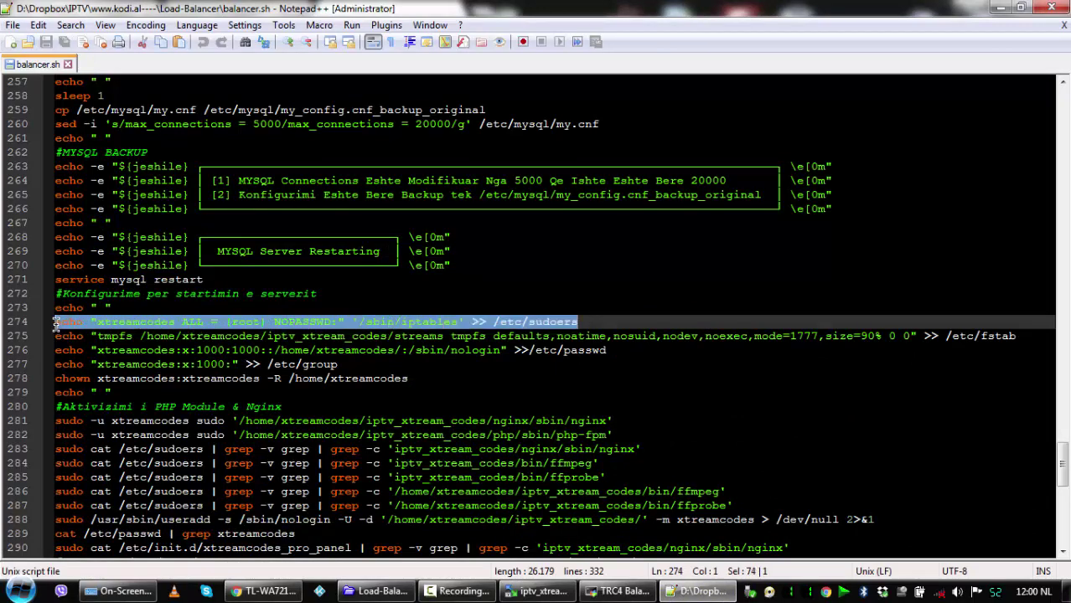
{"action": "right_click", "coordinate": [76, 323]}
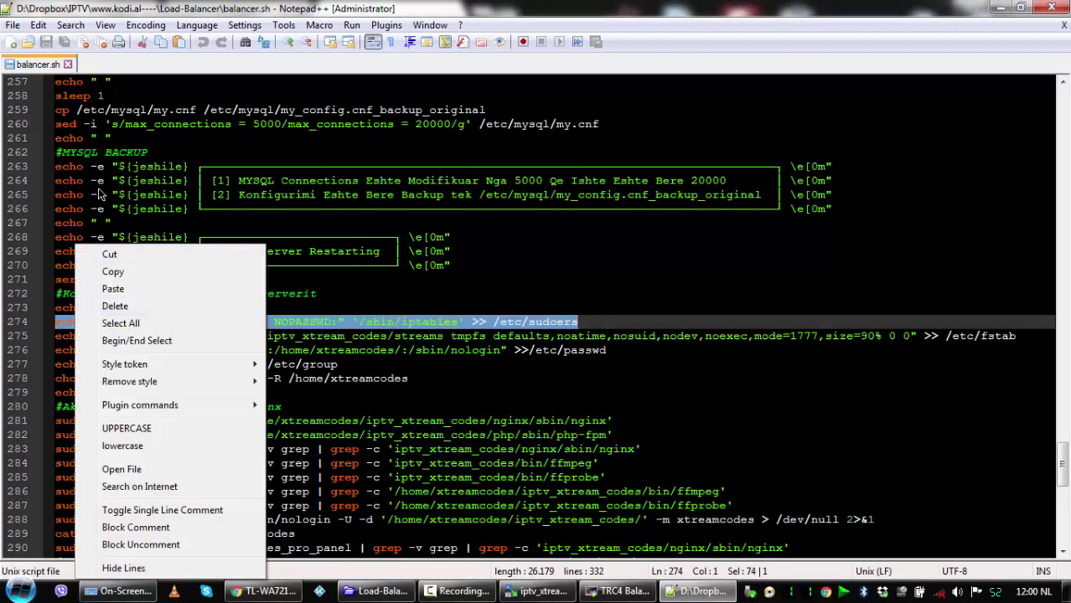
{"action": "left_click", "coordinate": [122, 272]}
{"action": "left_click", "coordinate": [620, 591]}
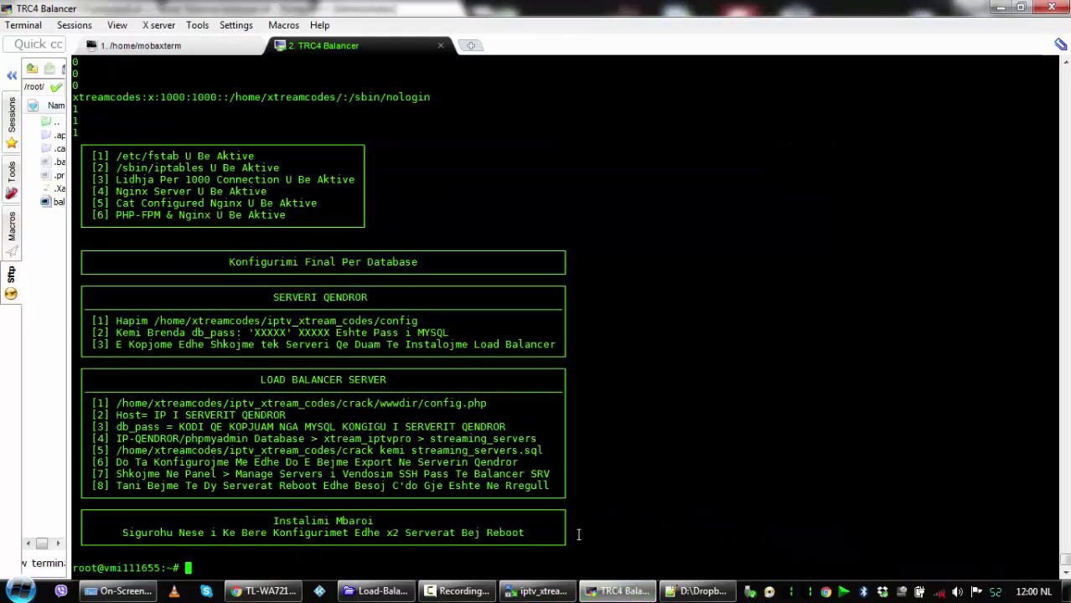
{"action": "right_click", "coordinate": [629, 534]}
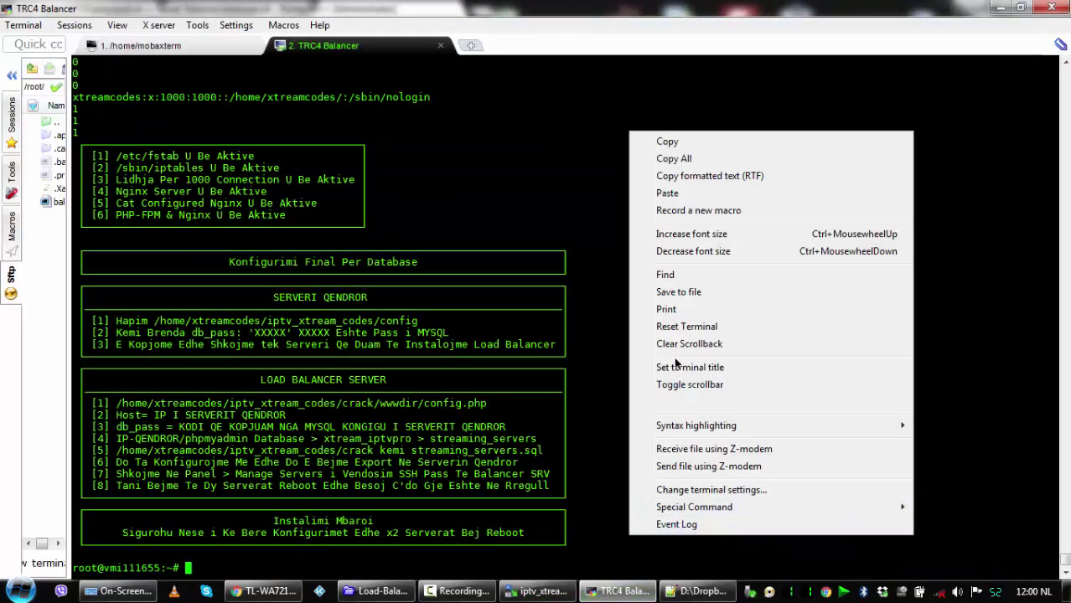
{"action": "left_click", "coordinate": [667, 193]}
{"action": "key", "text": "Return"}
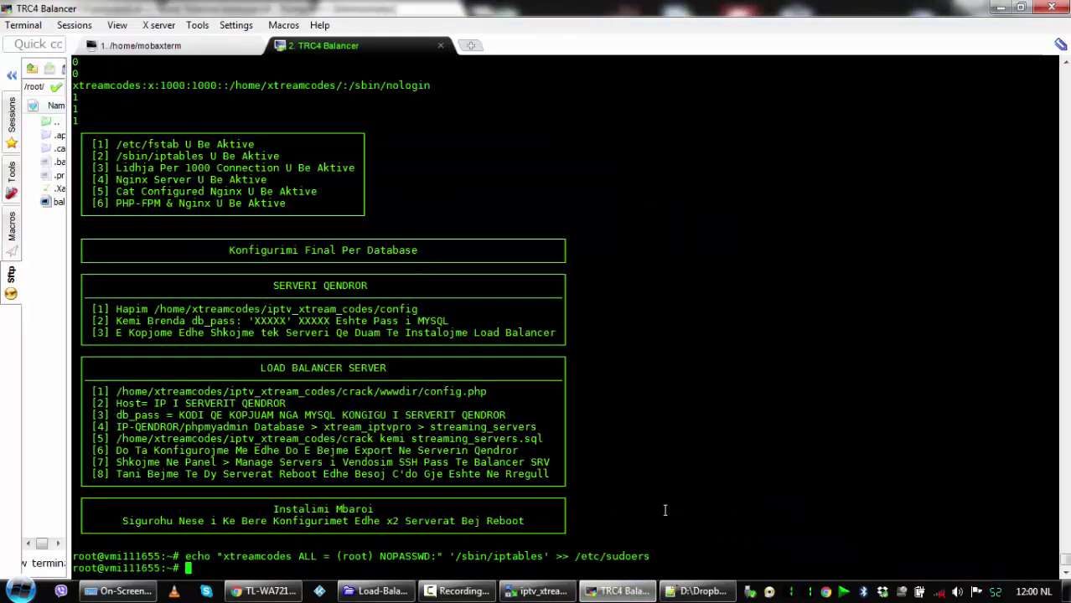
- Copy the fstab echo command from line 275 and run it on the balancer server
{"action": "left_click", "coordinate": [697, 591]}
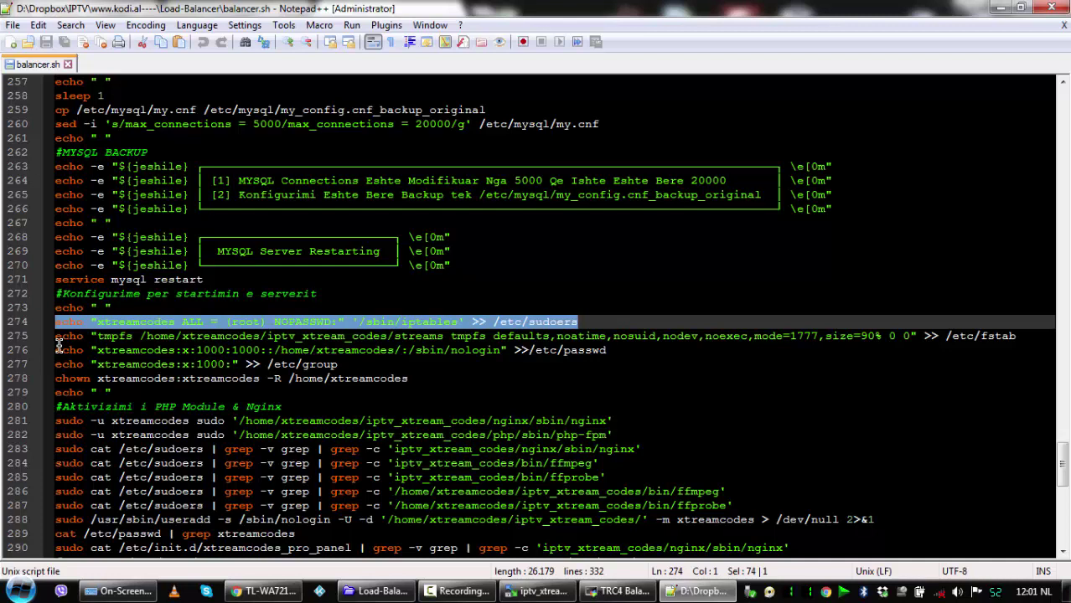
{"action": "left_click_drag", "start_coordinate": [54, 336], "coordinate": [1022, 330]}
{"action": "right_click", "coordinate": [1010, 336]}
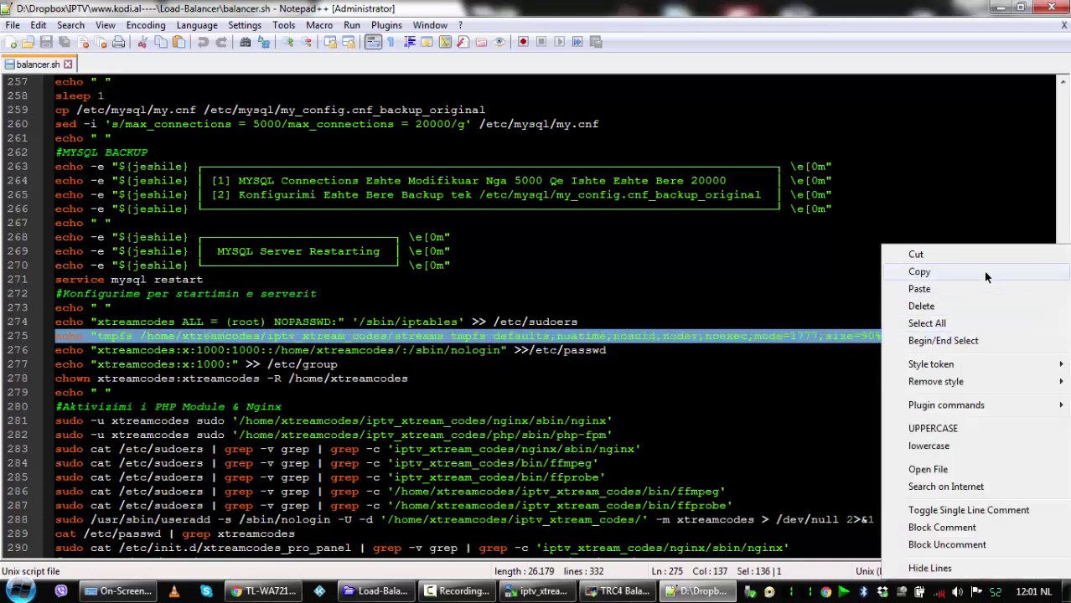
{"action": "left_click", "coordinate": [919, 271]}
{"action": "left_click", "coordinate": [620, 591]}
{"action": "right_click", "coordinate": [582, 513]}
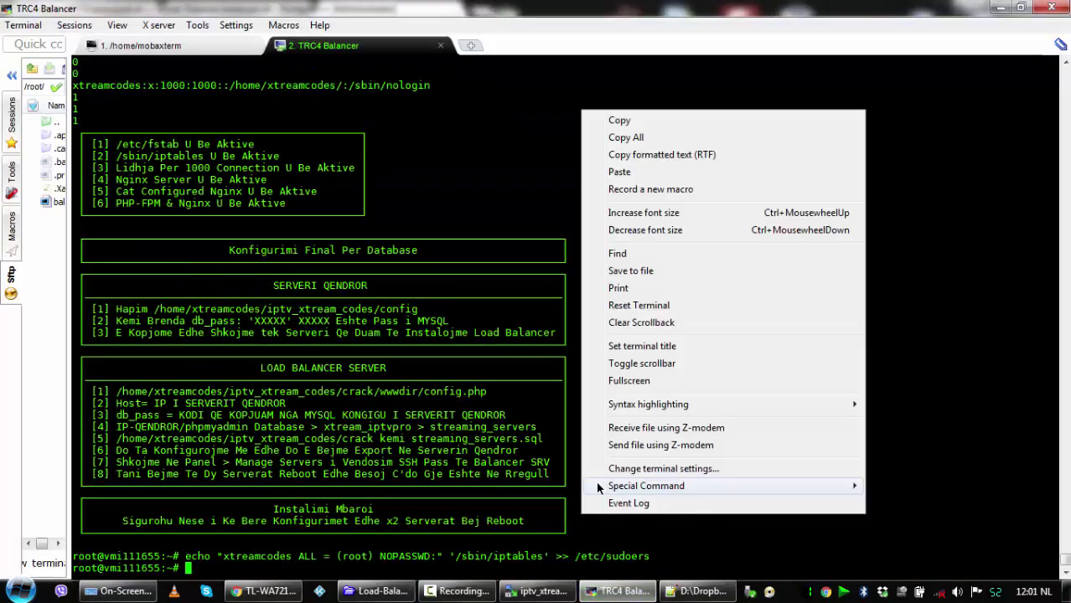
{"action": "left_click", "coordinate": [619, 171]}
{"action": "key", "text": "Return"}
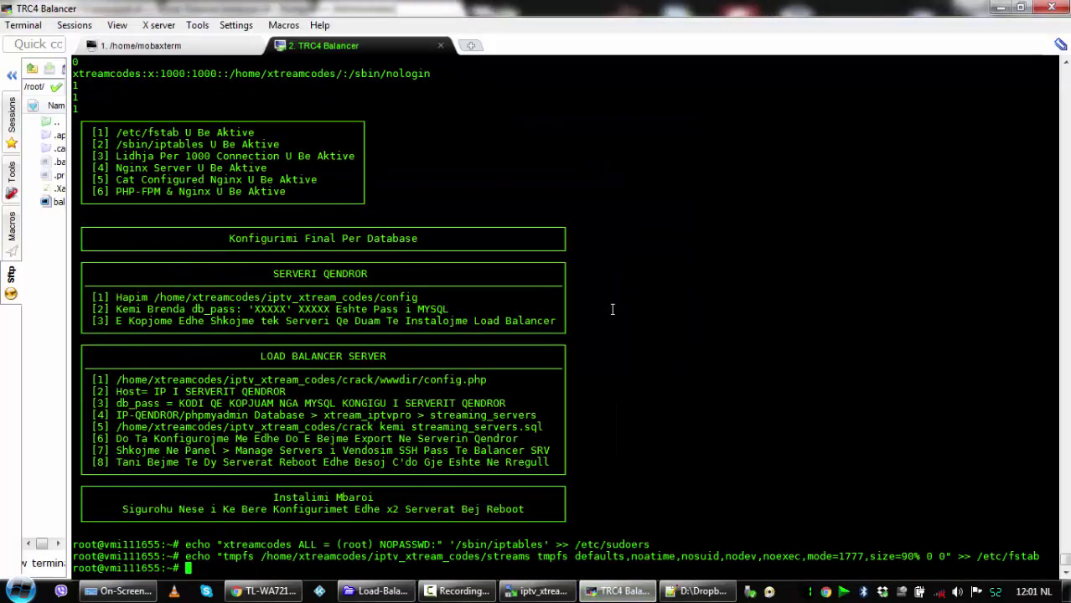
- Copy the passwd echo command from line 276 and run it on the balancer server
{"action": "left_click", "coordinate": [679, 592]}
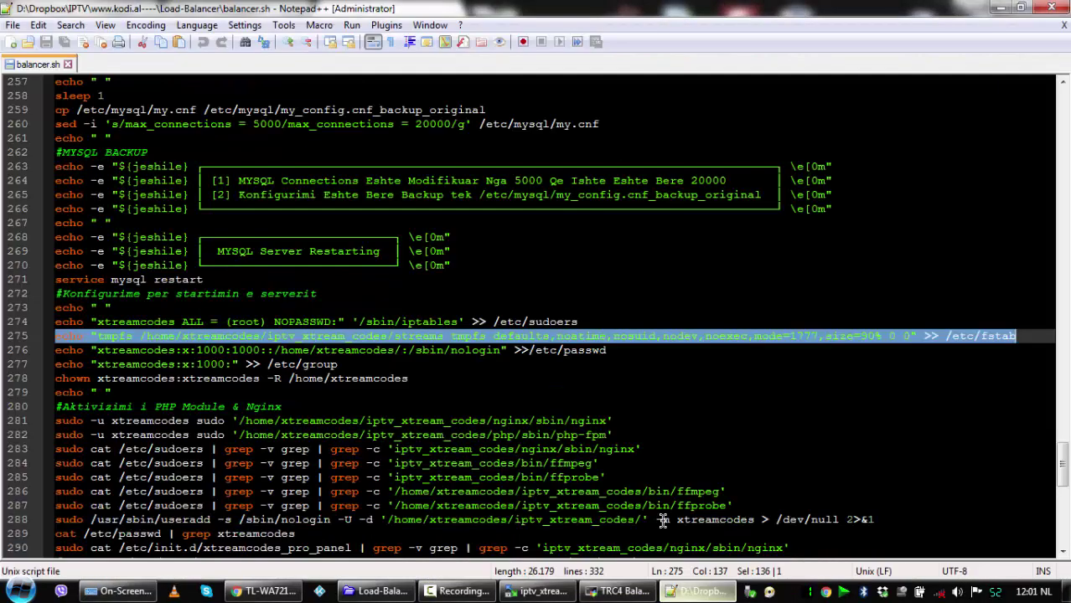
{"action": "left_click_drag", "start_coordinate": [618, 349], "coordinate": [57, 352]}
{"action": "right_click", "coordinate": [59, 352]}
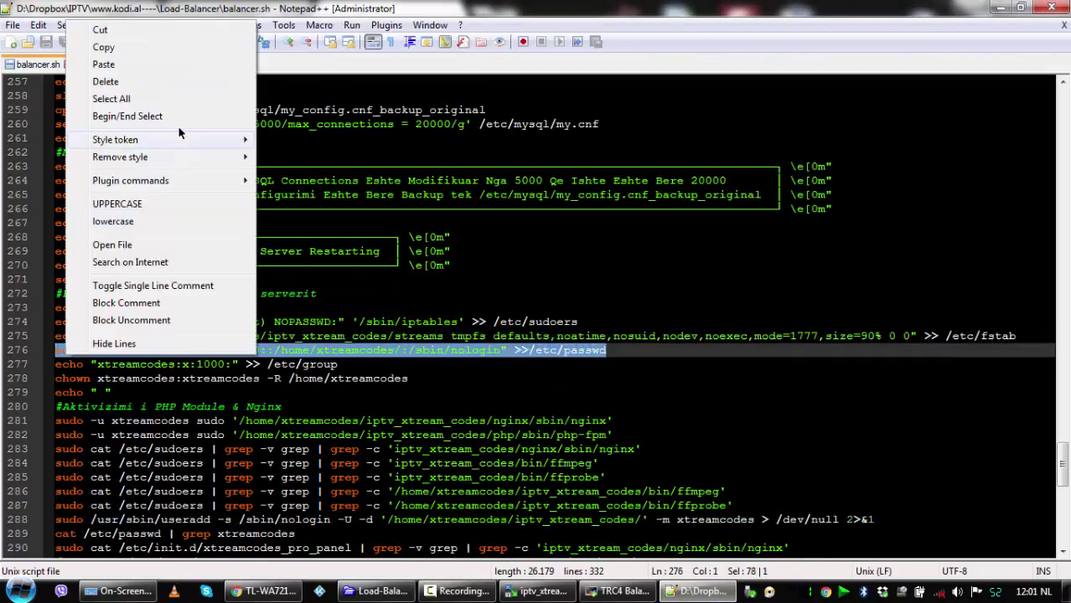
{"action": "left_click", "coordinate": [104, 46]}
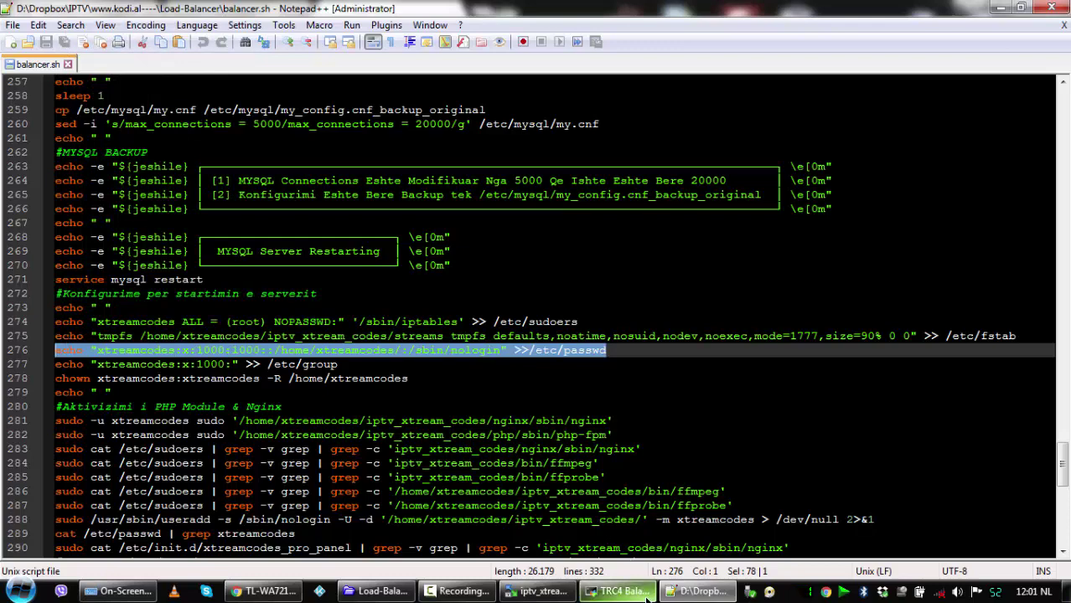
{"action": "left_click", "coordinate": [620, 592]}
{"action": "right_click", "coordinate": [660, 501]}
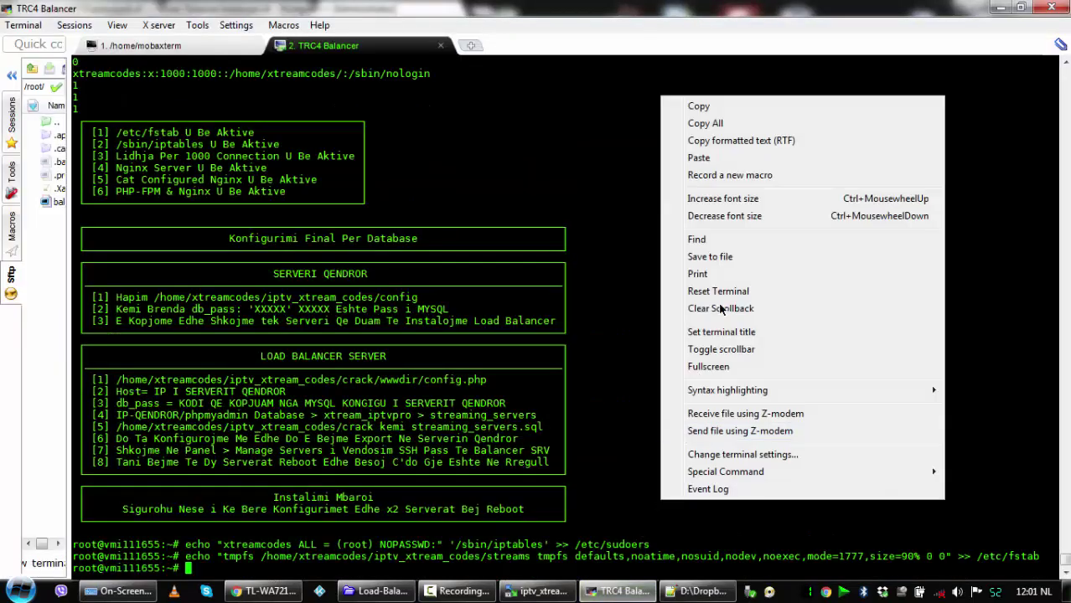
{"action": "left_click", "coordinate": [708, 158]}
{"action": "key", "text": "Return"}
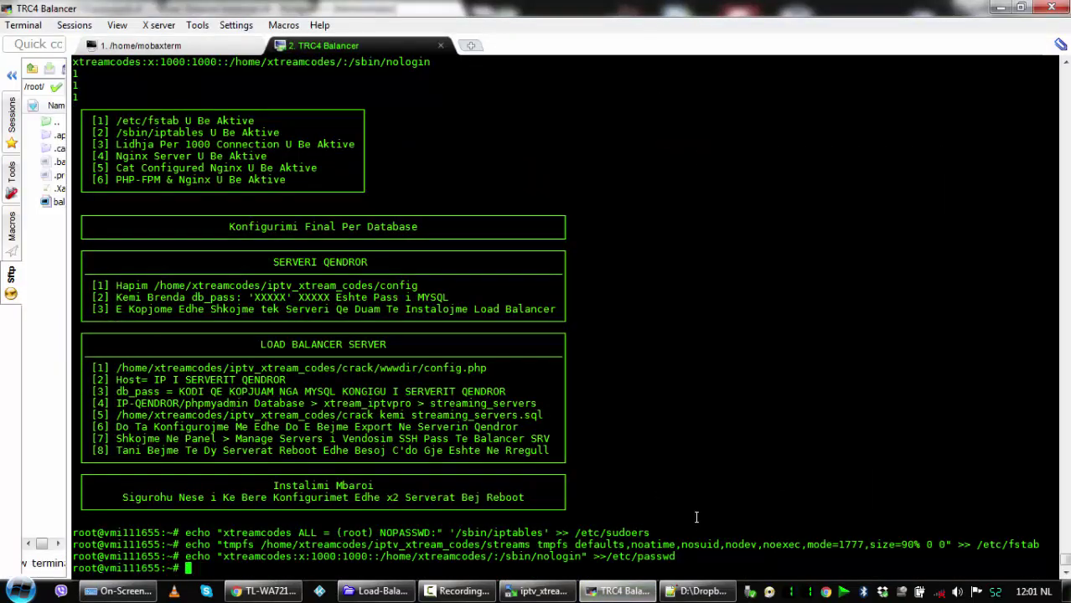
- Copy the /etc/group echo command from line 277 and run it on the balancer server
{"action": "left_click", "coordinate": [702, 592]}
{"action": "left_click_drag", "start_coordinate": [338, 365], "coordinate": [45, 361]}
{"action": "right_click", "coordinate": [63, 365]}
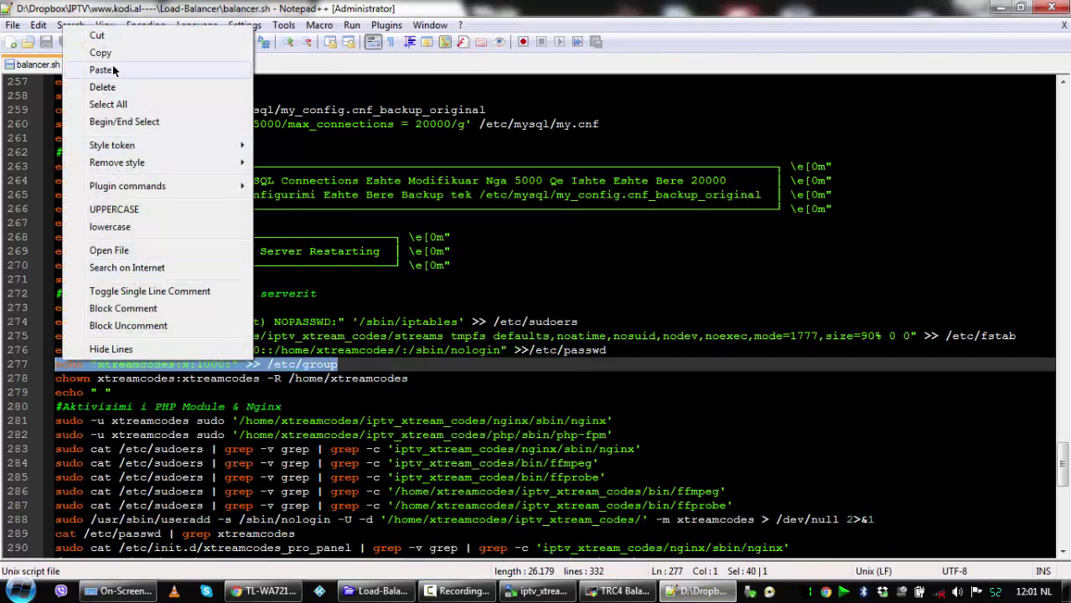
{"action": "left_click", "coordinate": [93, 52]}
{"action": "left_click", "coordinate": [646, 592]}
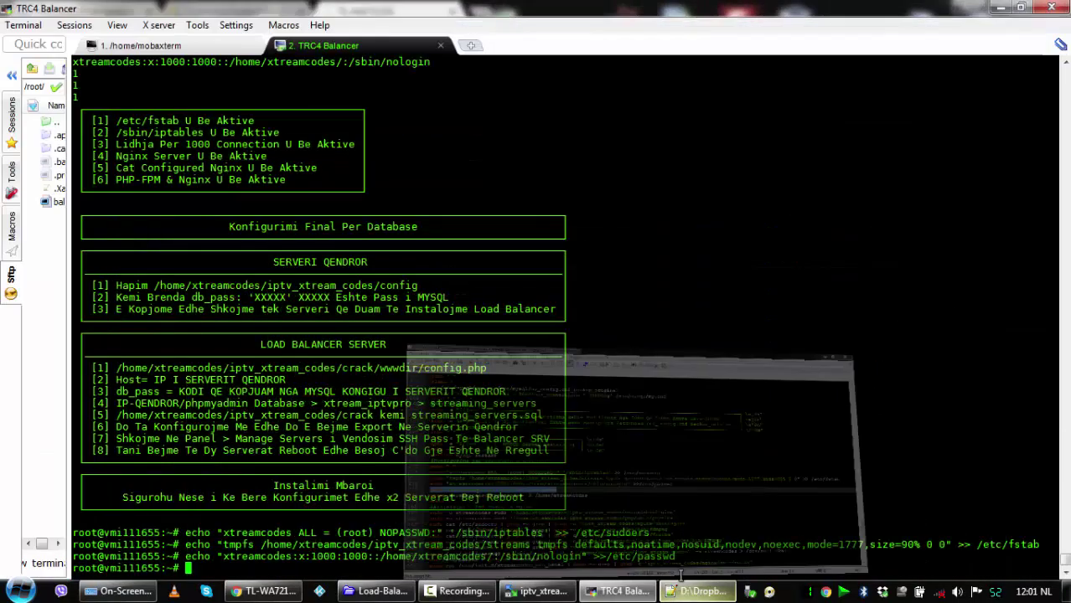
{"action": "right_click", "coordinate": [680, 541]}
{"action": "left_click", "coordinate": [719, 200]}
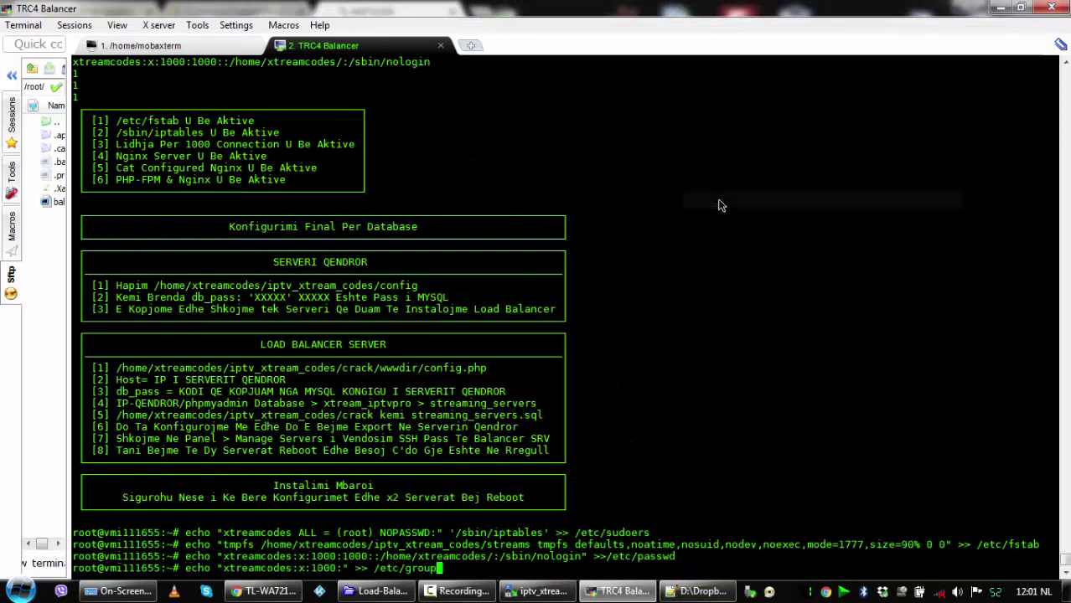
{"action": "key", "text": "Return"}
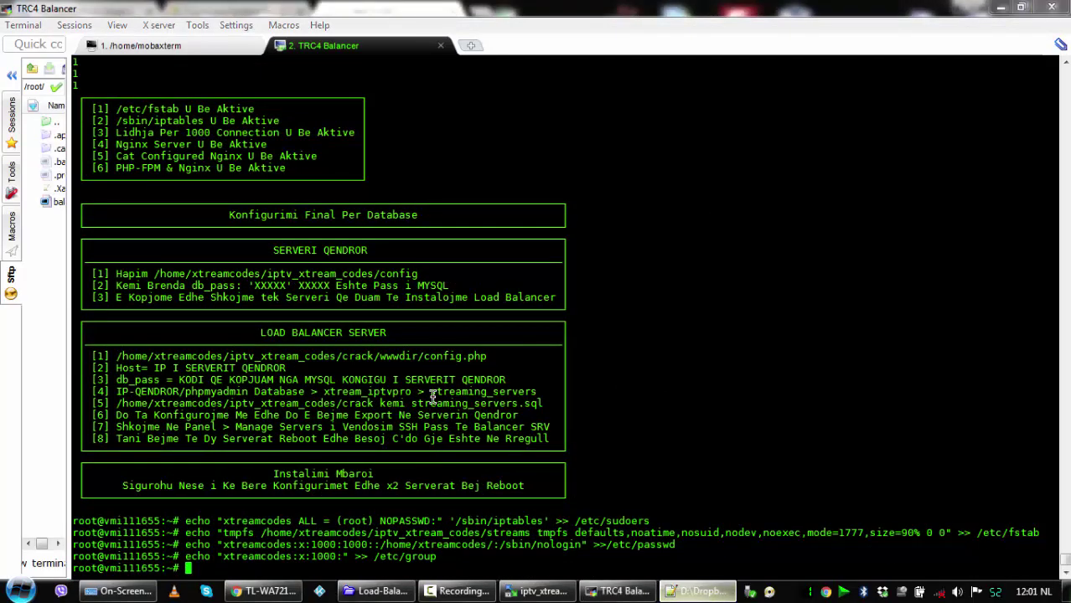
- Copy the chown -R /home/xtreamcodes line 278 and run it on the balancer server
{"action": "left_click", "coordinate": [726, 591]}
{"action": "left_click", "coordinate": [412, 379]}
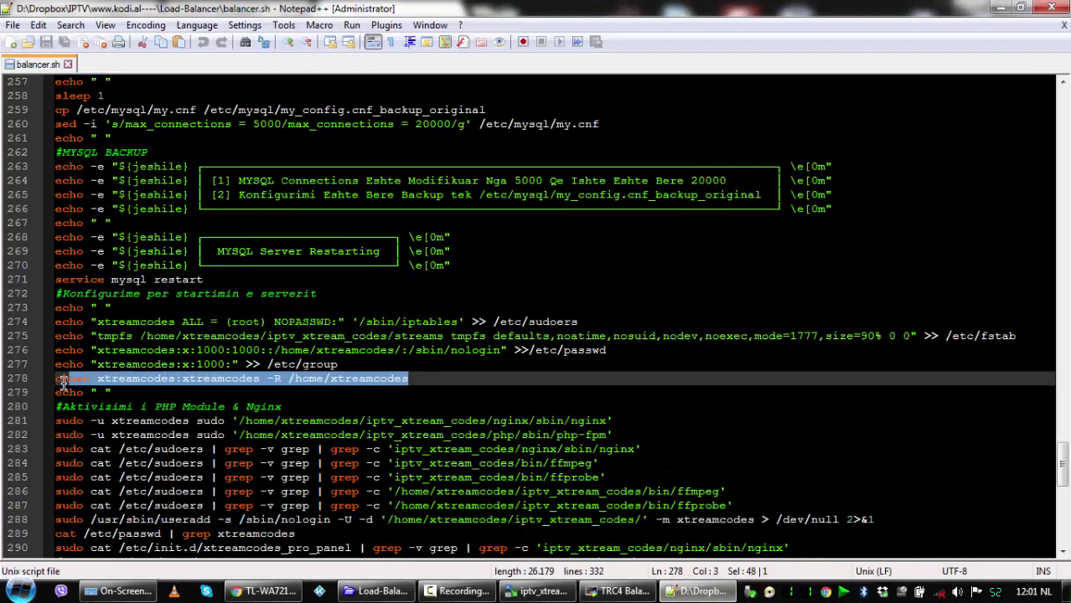
{"action": "left_click", "coordinate": [44, 387], "text": "shift"}
{"action": "right_click", "coordinate": [84, 381]}
{"action": "left_click", "coordinate": [122, 67]}
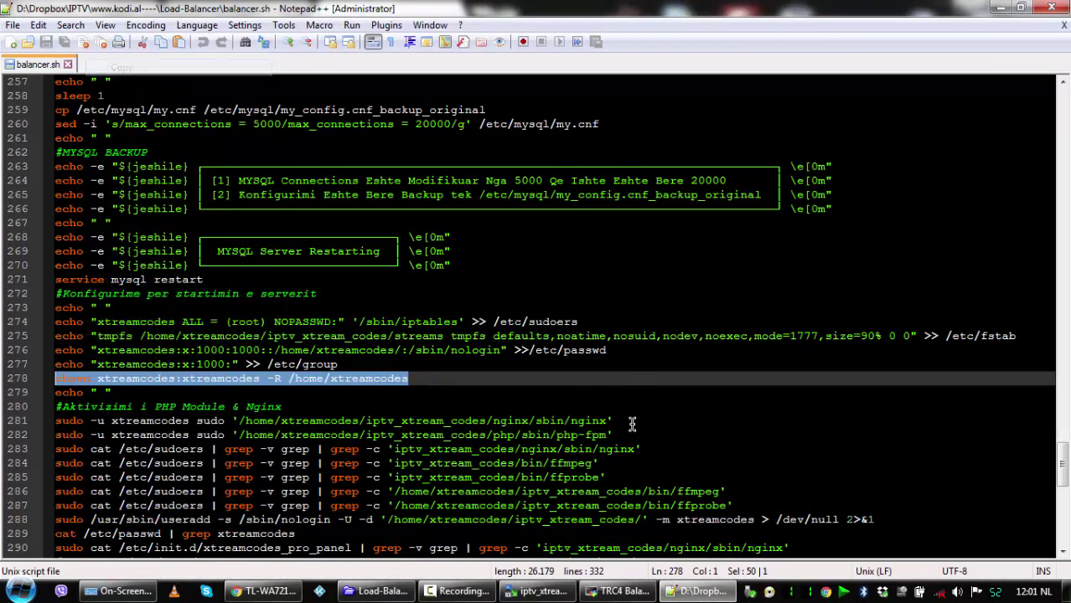
{"action": "left_click", "coordinate": [620, 591]}
{"action": "right_click", "coordinate": [660, 104]}
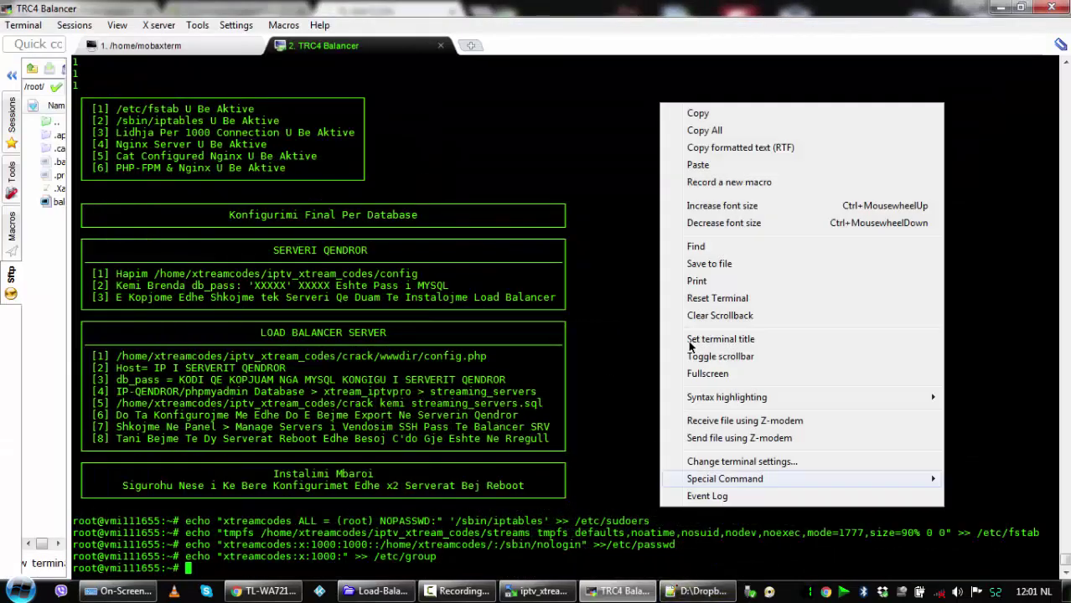
{"action": "left_click", "coordinate": [697, 166]}
{"action": "key", "text": "Return"}
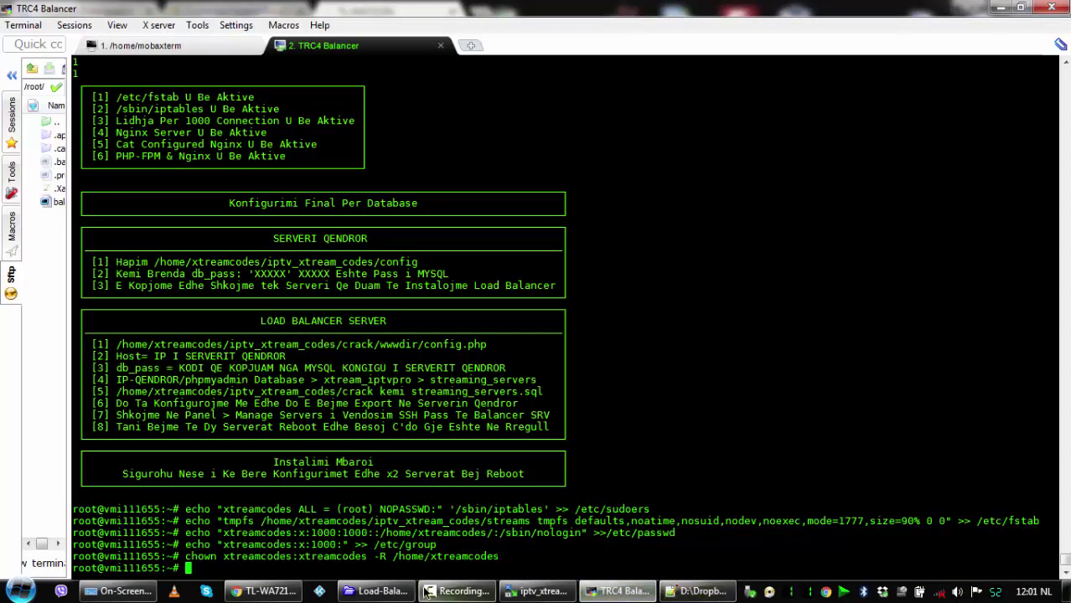
- Open New folder locally and the crack folder in WinSCP, then open streaming_servers.sql in Notepad++
{"action": "left_click", "coordinate": [384, 593]}
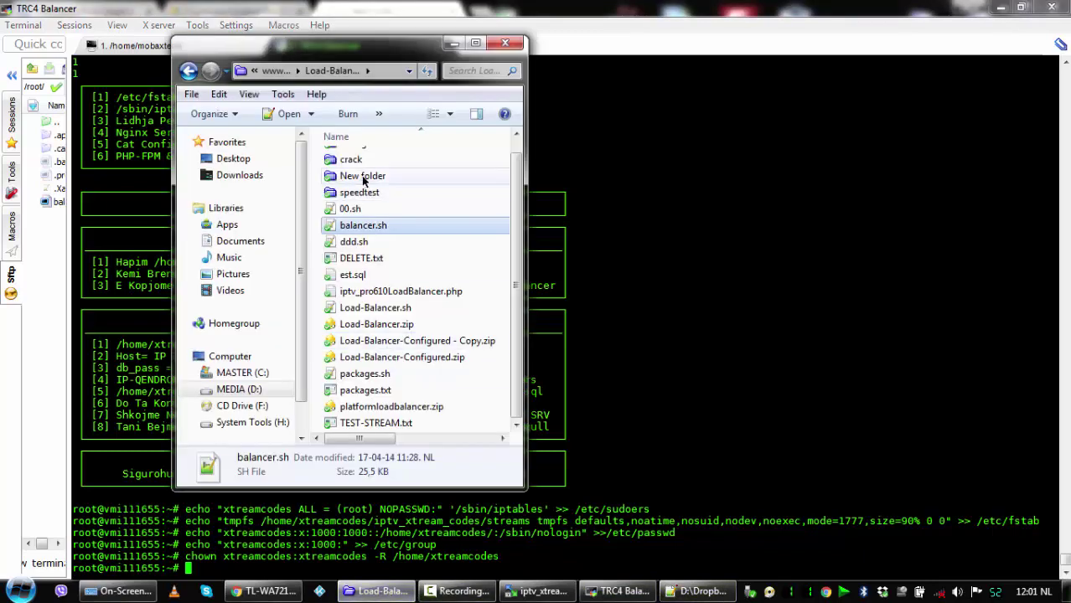
{"action": "double_click", "coordinate": [357, 176]}
{"action": "left_click_drag", "start_coordinate": [355, 48], "coordinate": [241, 44]}
{"action": "left_click", "coordinate": [537, 592]}
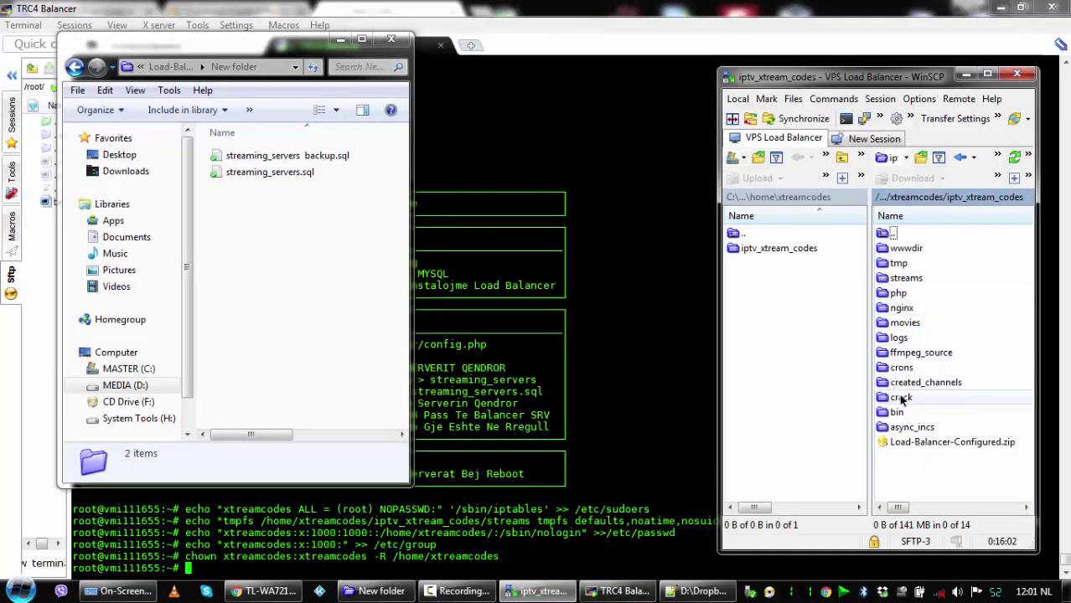
{"action": "double_click", "coordinate": [922, 382]}
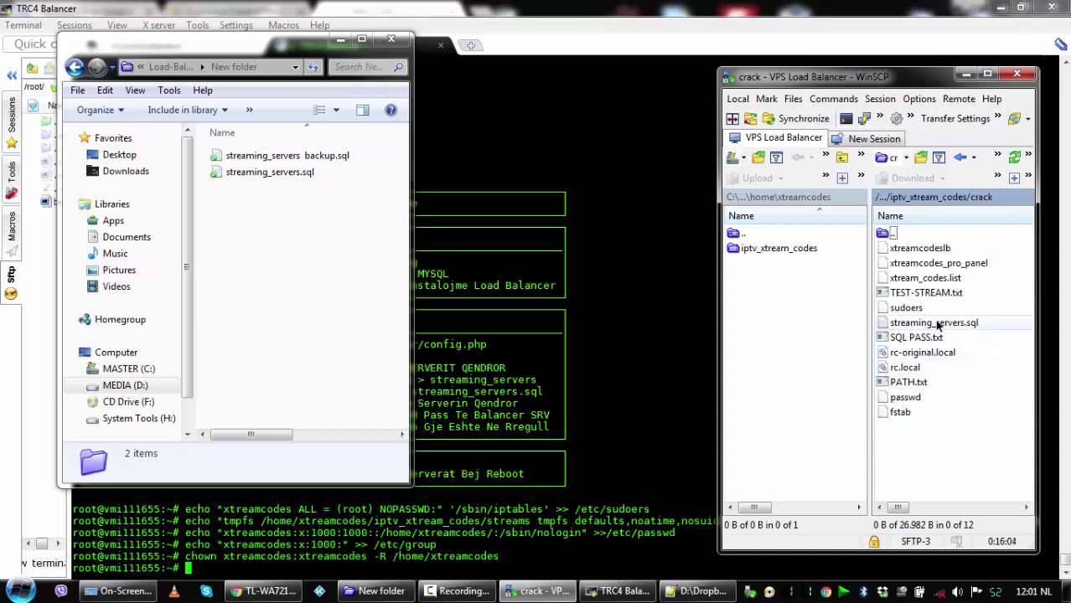
{"action": "left_click_drag", "start_coordinate": [932, 323], "coordinate": [239, 297]}
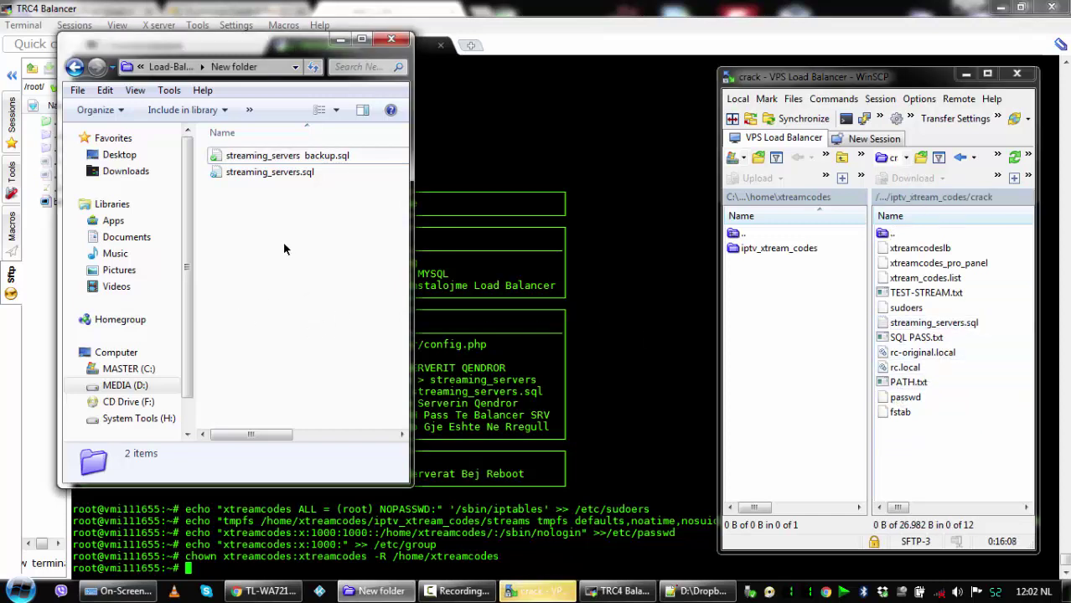
{"action": "double_click", "coordinate": [270, 173]}
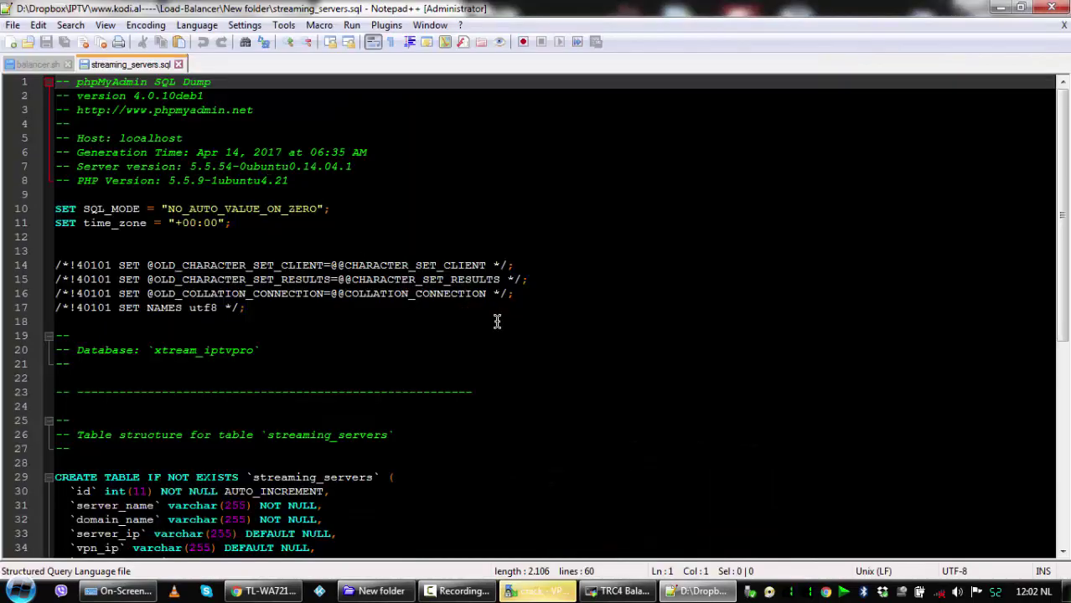
- Select the 'Balancer IP' placeholder on line 55, then show the Contabo Customer Control Panel in Chrome
{"action": "scroll", "coordinate": [508, 321], "scroll_direction": "down", "scroll_amount": 4}
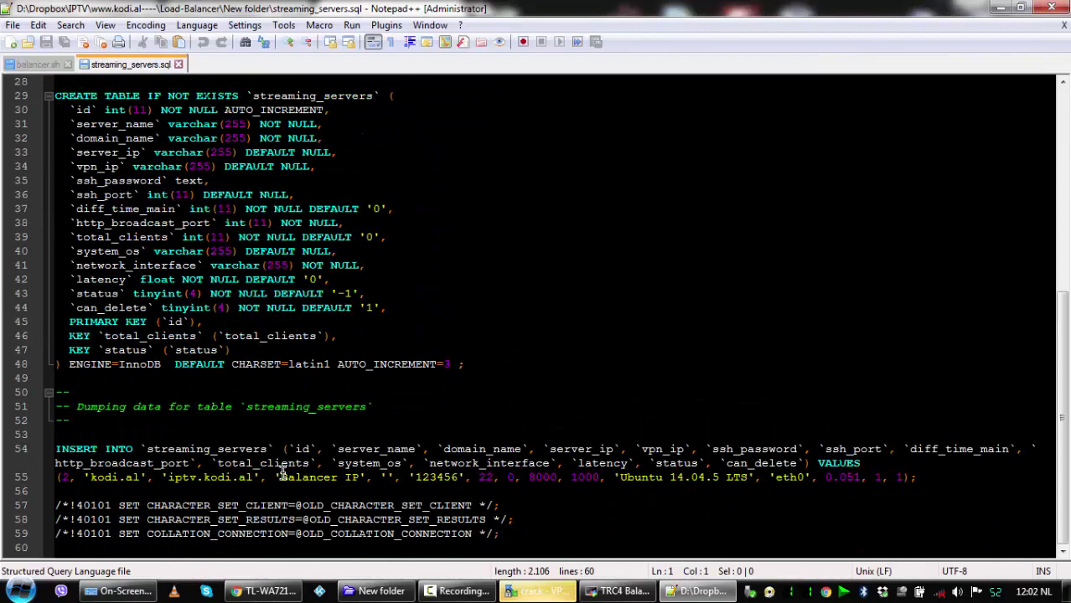
{"action": "left_click_drag", "start_coordinate": [282, 477], "coordinate": [362, 477]}
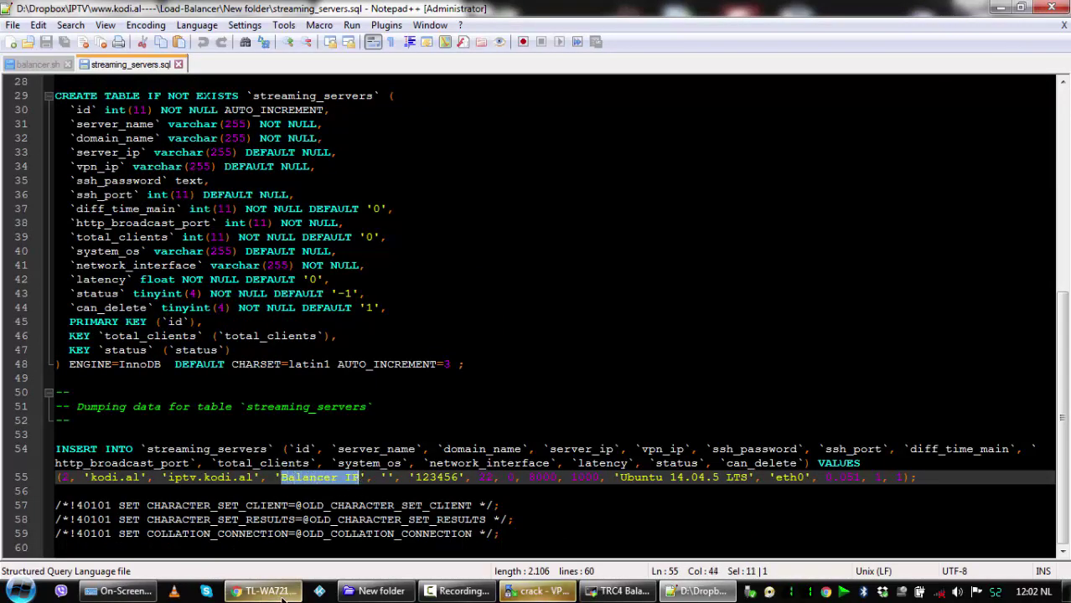
{"action": "left_click", "coordinate": [284, 596]}
{"action": "left_click", "coordinate": [245, 11]}
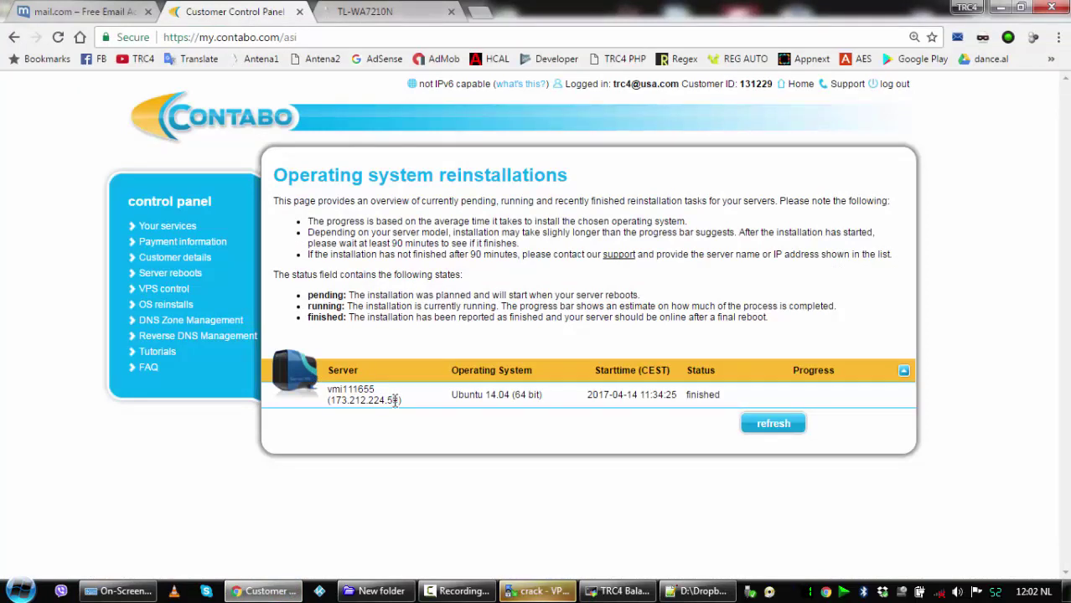
- Copy the IP 173.212.224.50 listed under vmi111655 and return to Notepad++
{"action": "left_click_drag", "start_coordinate": [391, 400], "coordinate": [338, 400]}
{"action": "right_click", "coordinate": [337, 400]}
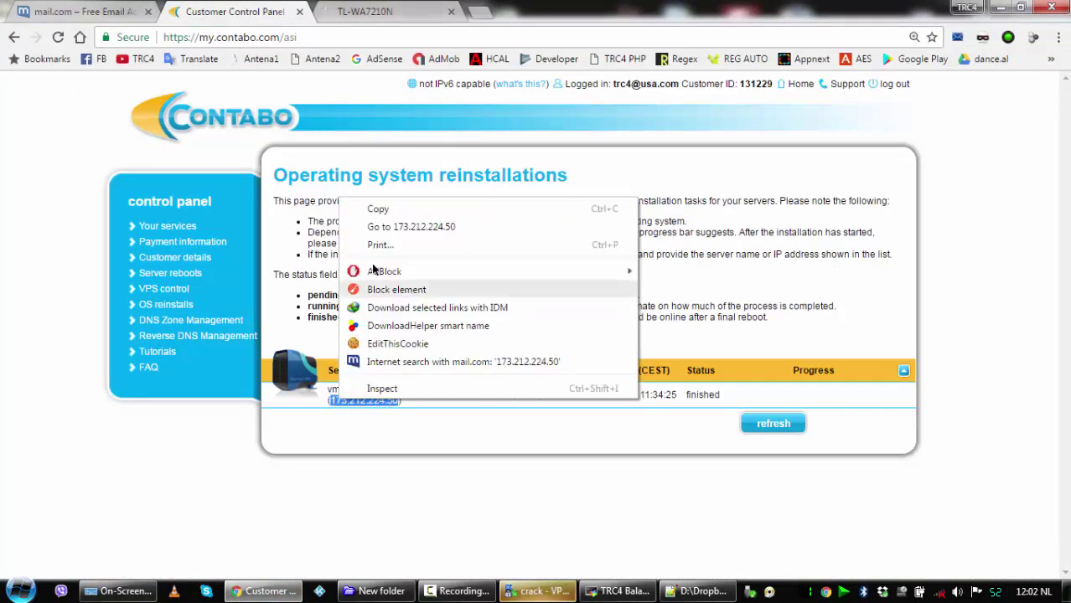
{"action": "left_click", "coordinate": [376, 208]}
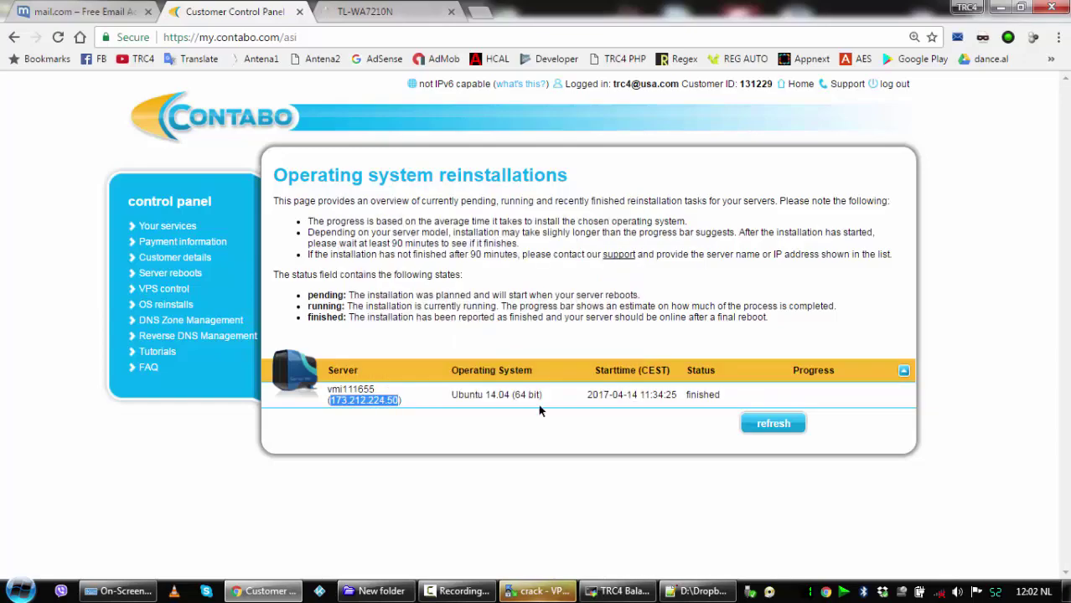
{"action": "left_click", "coordinate": [695, 590]}
- Paste 173.212.224.50 over 'Balancer IP' on line 55, save streaming_servers.sql and close Notepad++
{"action": "right_click", "coordinate": [325, 482]}
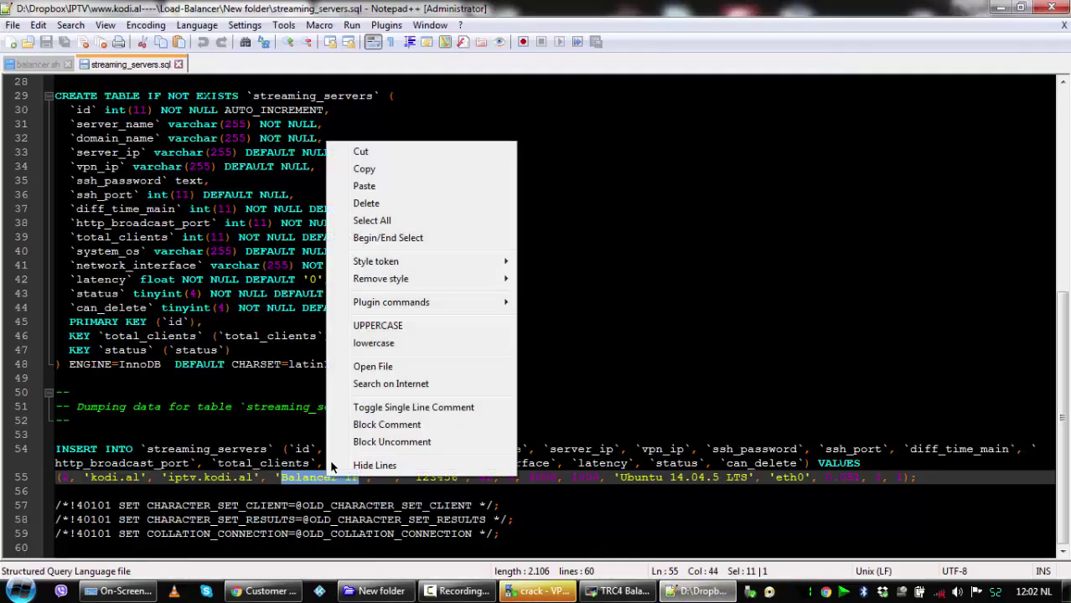
{"action": "left_click", "coordinate": [372, 187]}
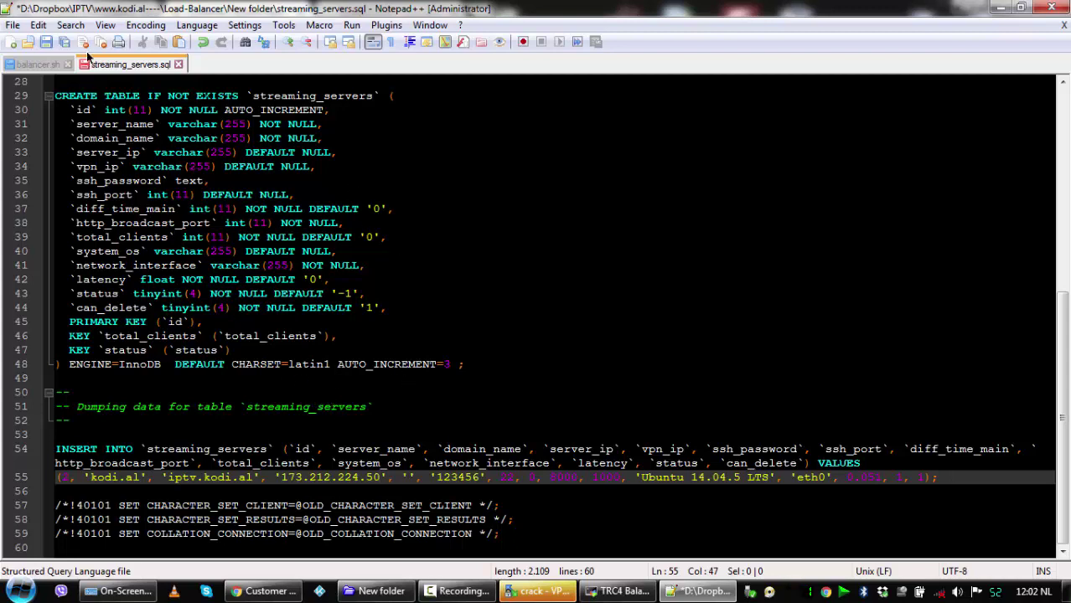
{"action": "left_click", "coordinate": [46, 42]}
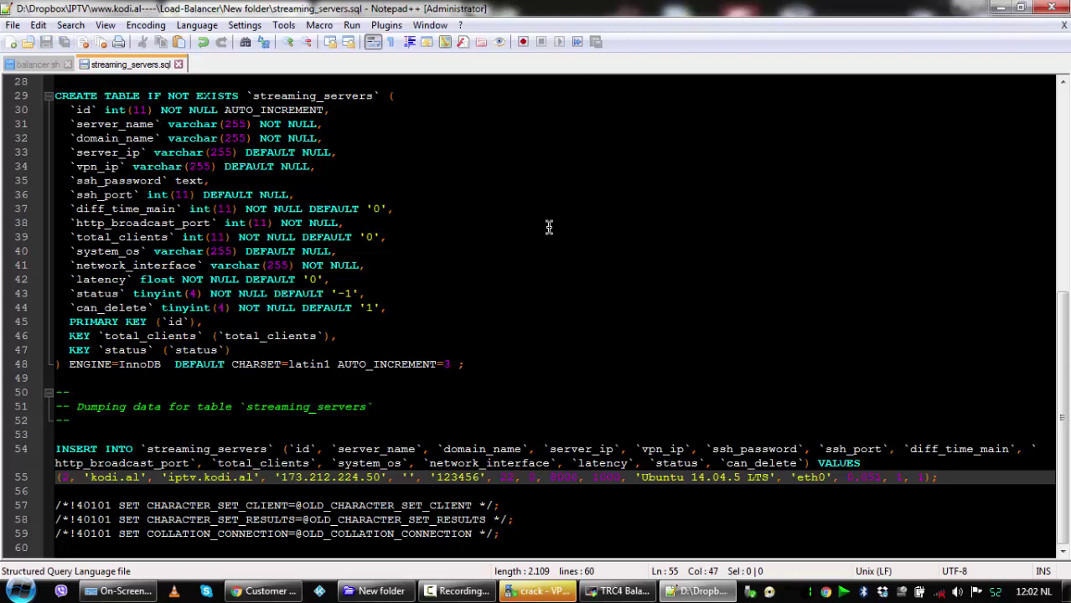
{"action": "left_click", "coordinate": [1050, 11]}
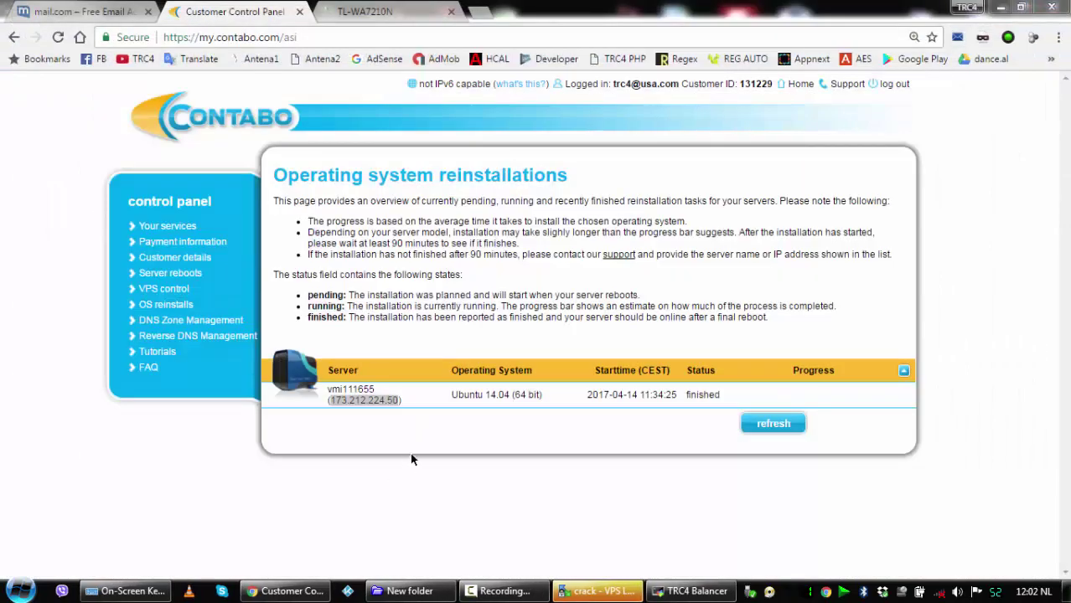
- Load iptv.albdroid.al/phpmyadmin/ in a new tab and enter the root user's password
{"action": "left_click", "coordinate": [476, 12]}
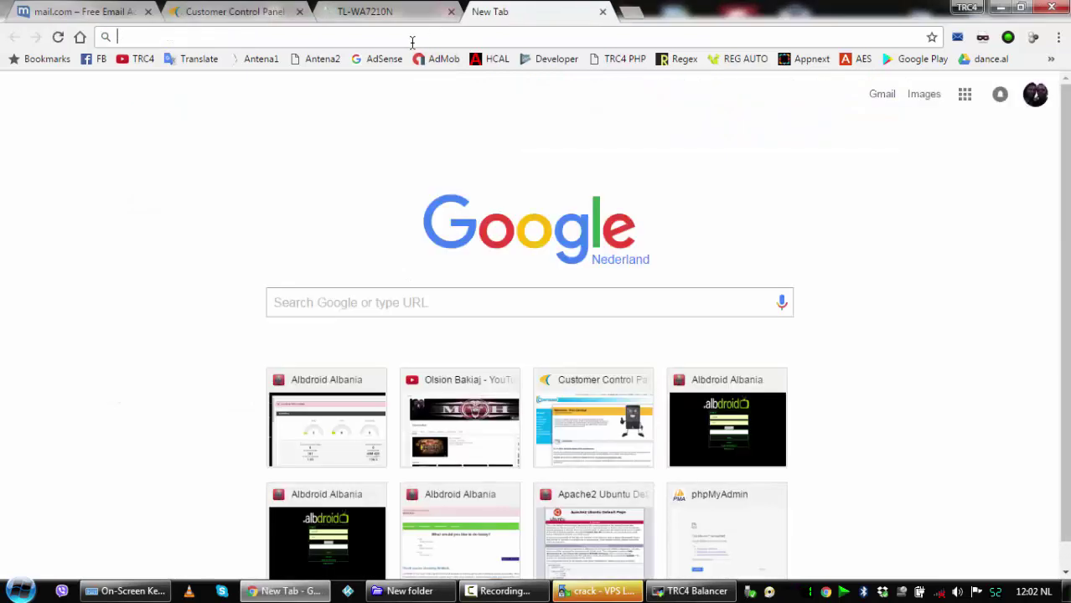
{"action": "type", "text": "ip"}
{"action": "key", "text": "Down"}
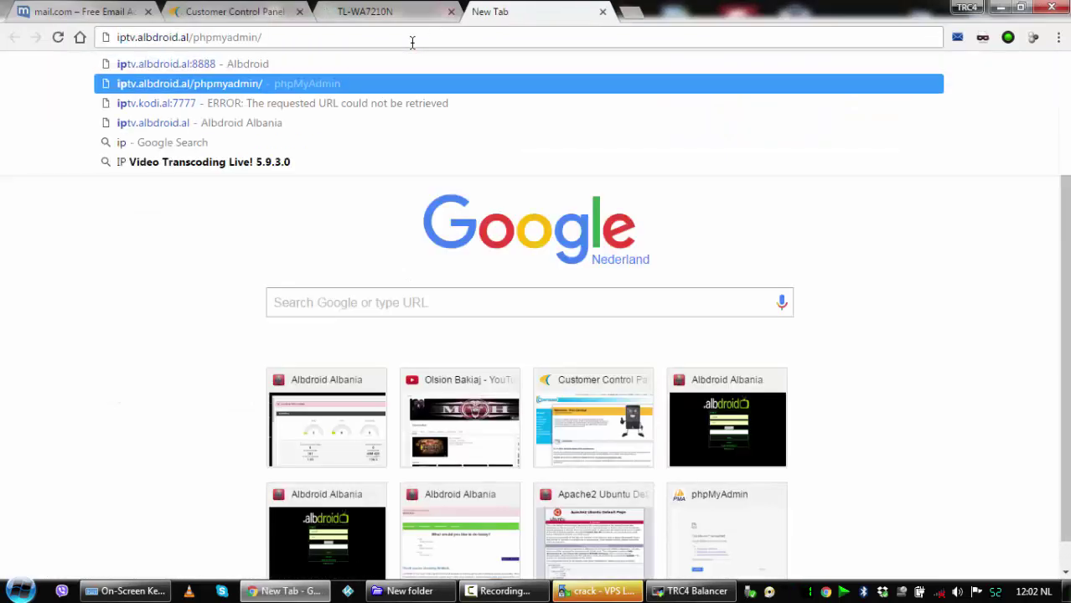
{"action": "key", "text": "Return"}
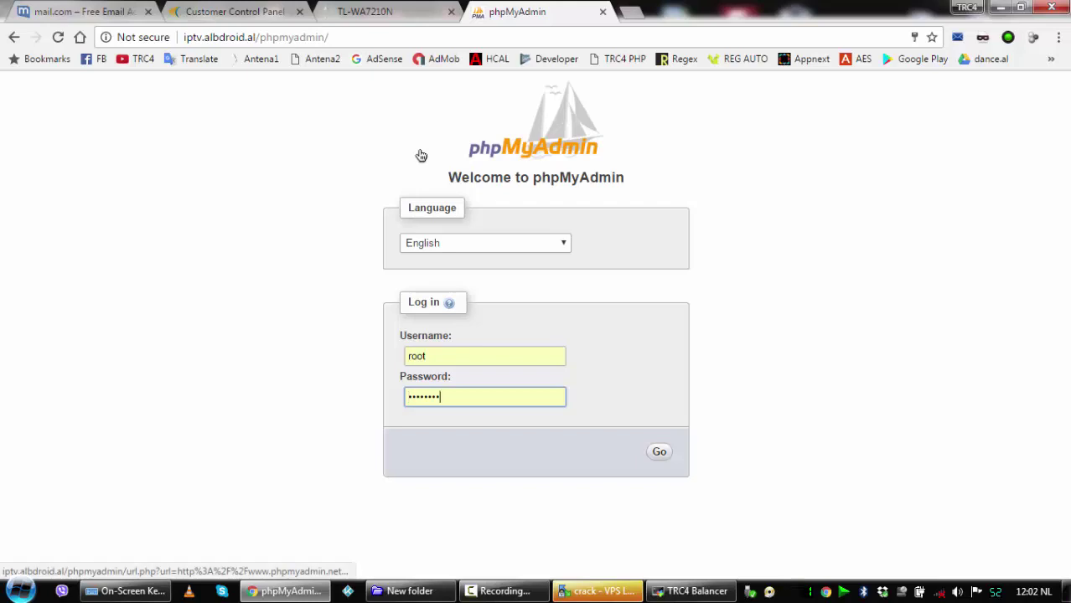
{"action": "type", "text": "***"}
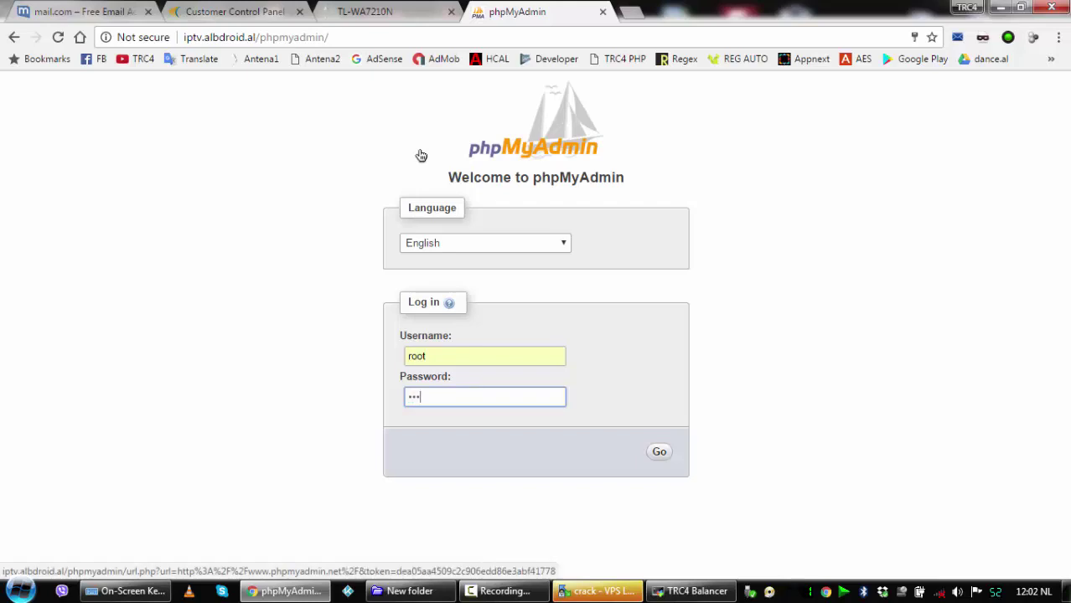
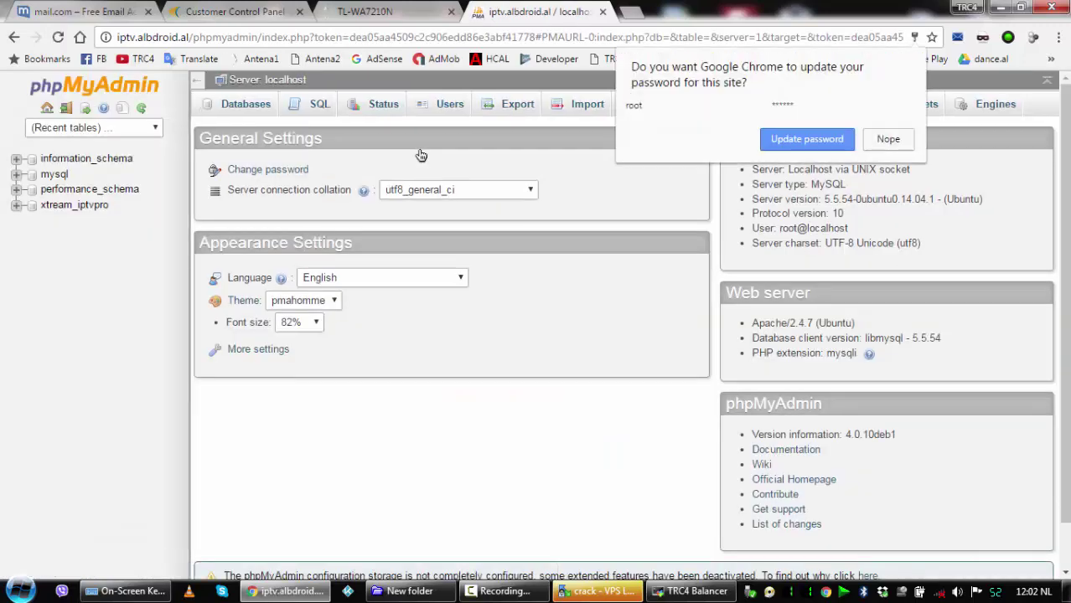
- Open the xtream_iptvpro database and browse the streams_options and streaming_servers tables
{"action": "left_click", "coordinate": [83, 207]}
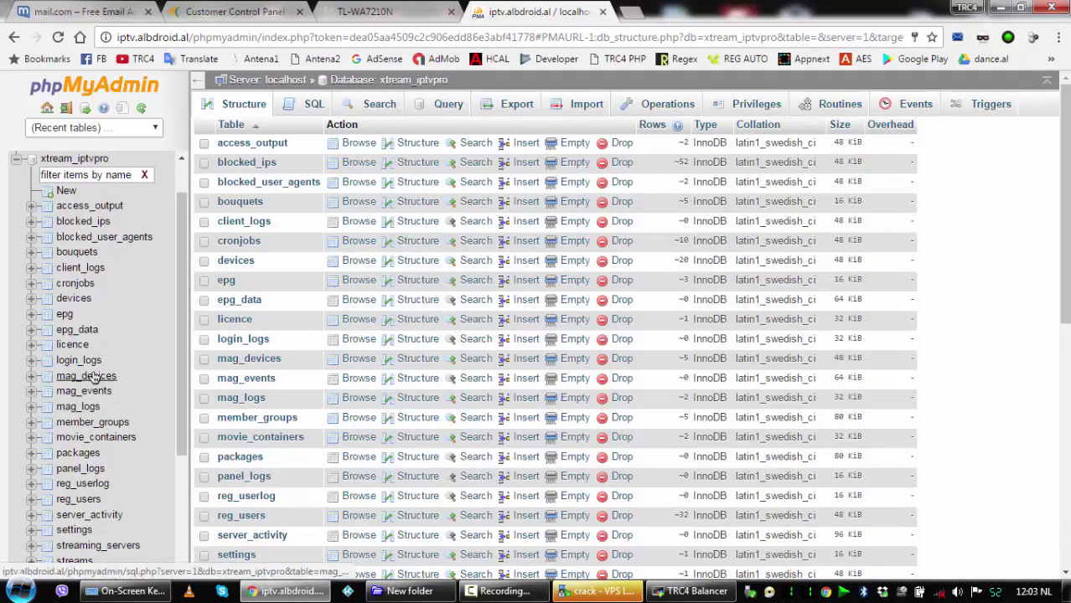
{"action": "scroll", "coordinate": [95, 391], "scroll_direction": "down", "scroll_amount": 5}
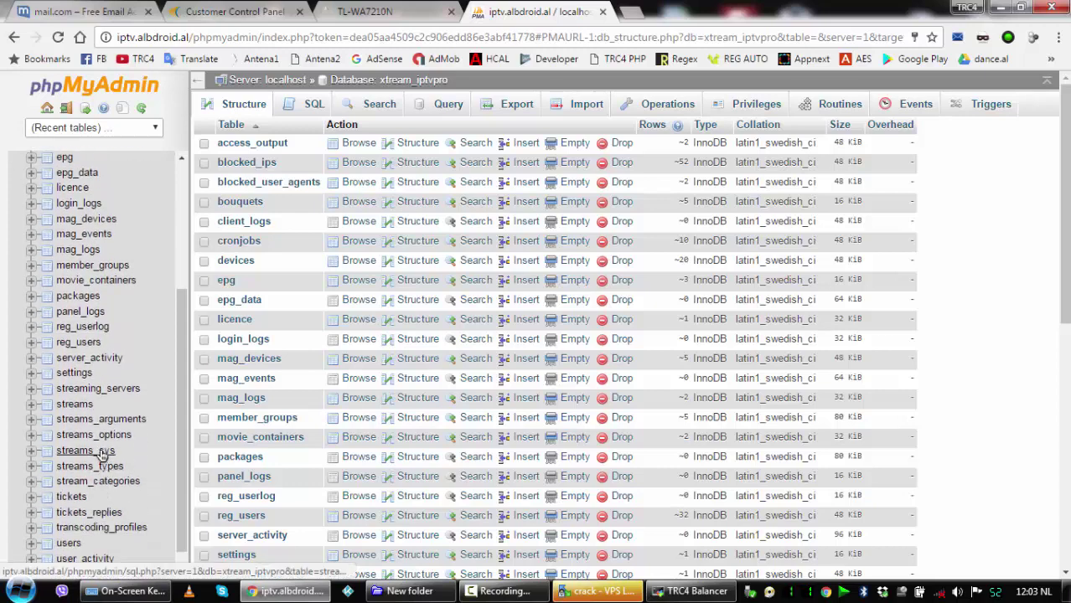
{"action": "left_click", "coordinate": [106, 437]}
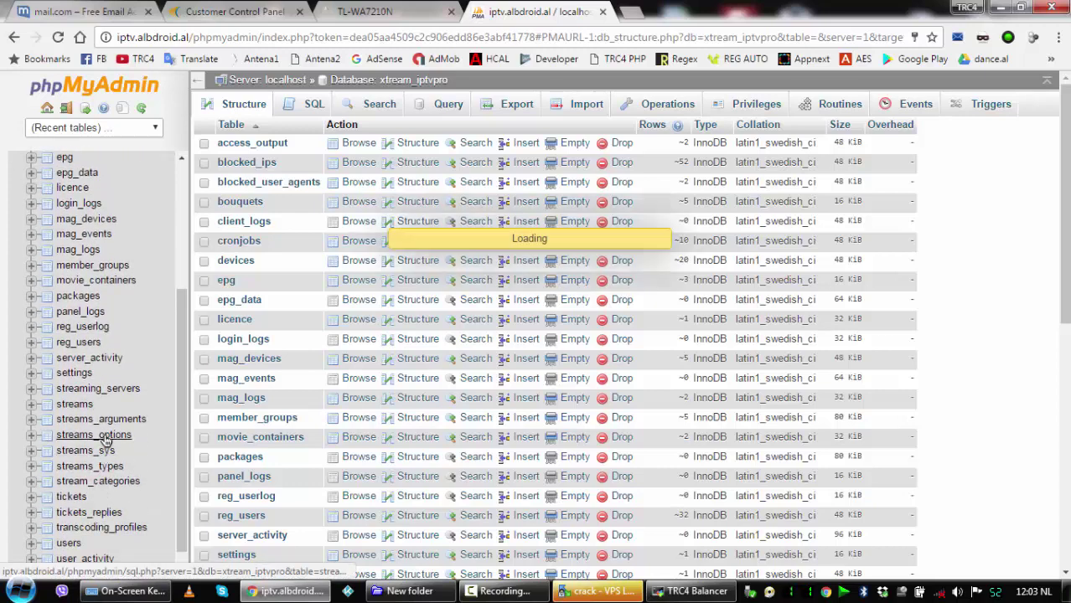
{"action": "scroll", "coordinate": [106, 432], "scroll_direction": "down", "scroll_amount": 1}
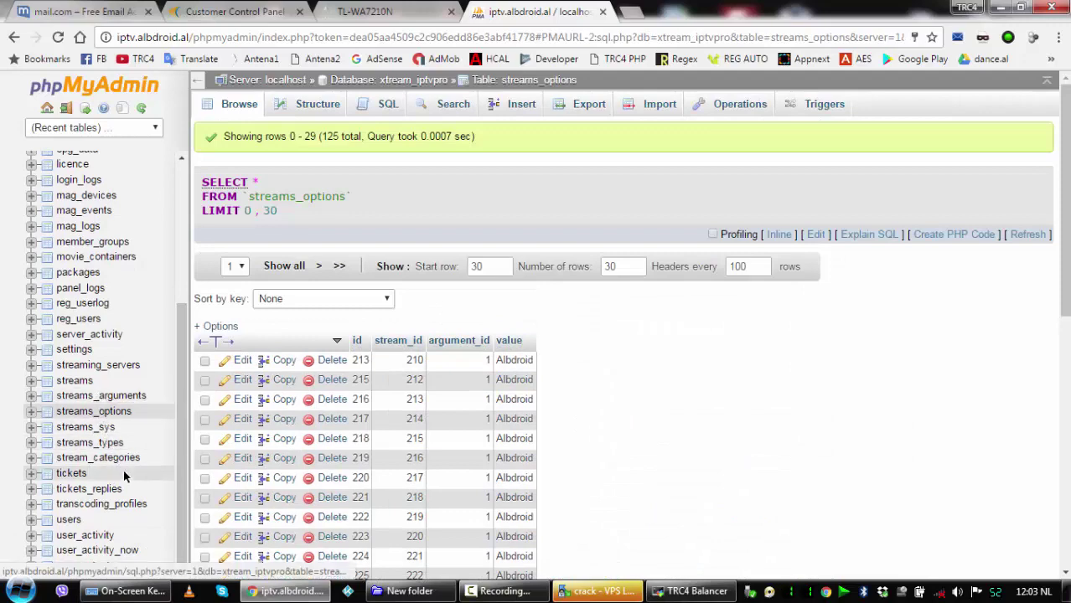
{"action": "scroll", "coordinate": [123, 470], "scroll_direction": "down", "scroll_amount": 4}
{"action": "scroll", "coordinate": [124, 477], "scroll_direction": "up", "scroll_amount": 3}
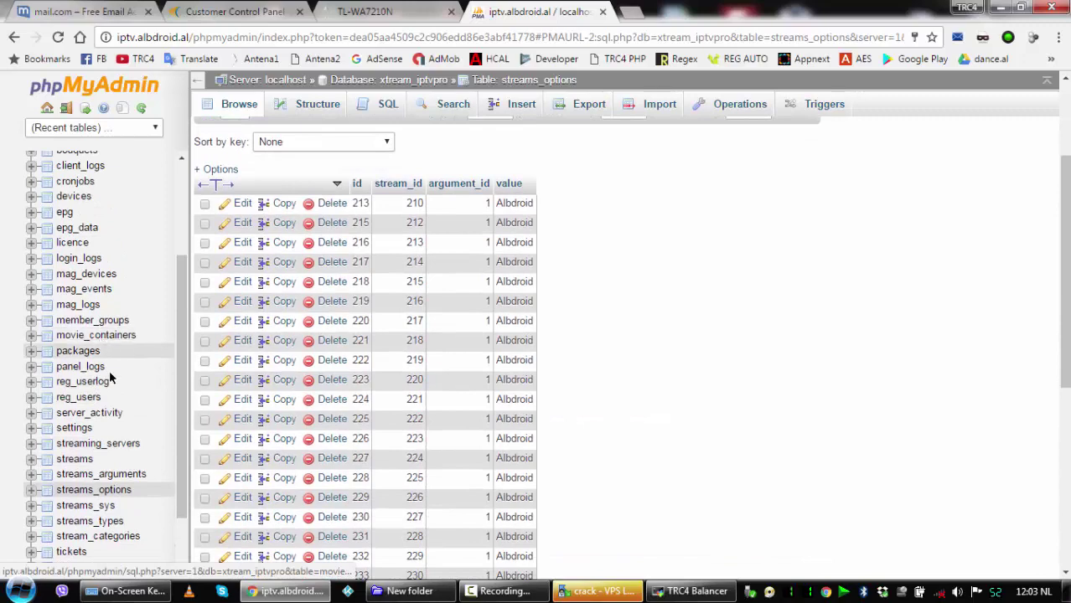
{"action": "left_click", "coordinate": [115, 443]}
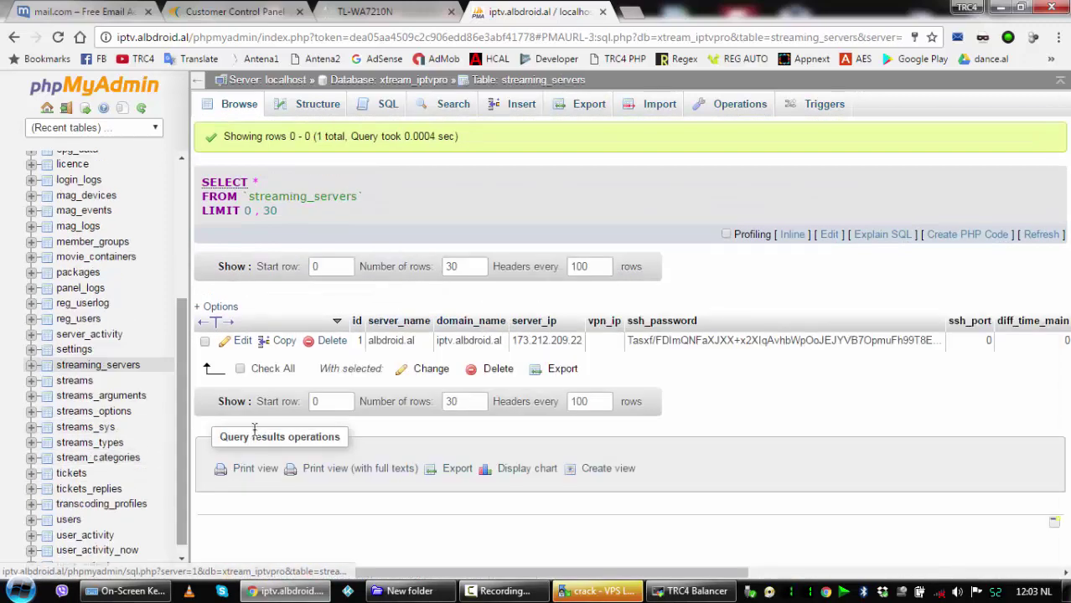
- Copy the SQL files' folder path from Explorer and open the streaming_servers Import page
{"action": "left_click", "coordinate": [397, 593]}
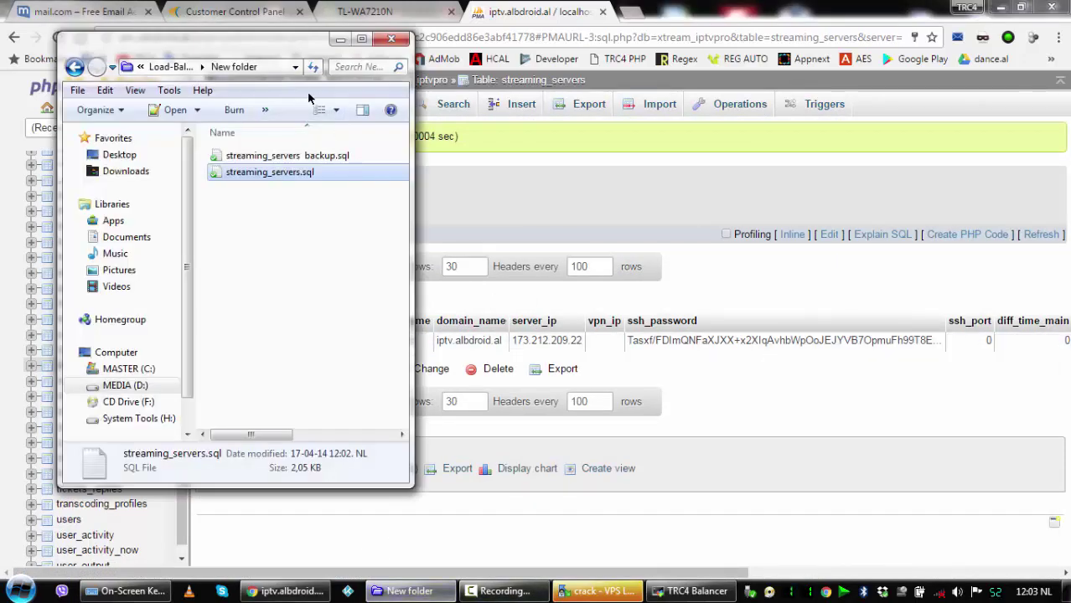
{"action": "left_click", "coordinate": [268, 67]}
{"action": "right_click", "coordinate": [268, 67]}
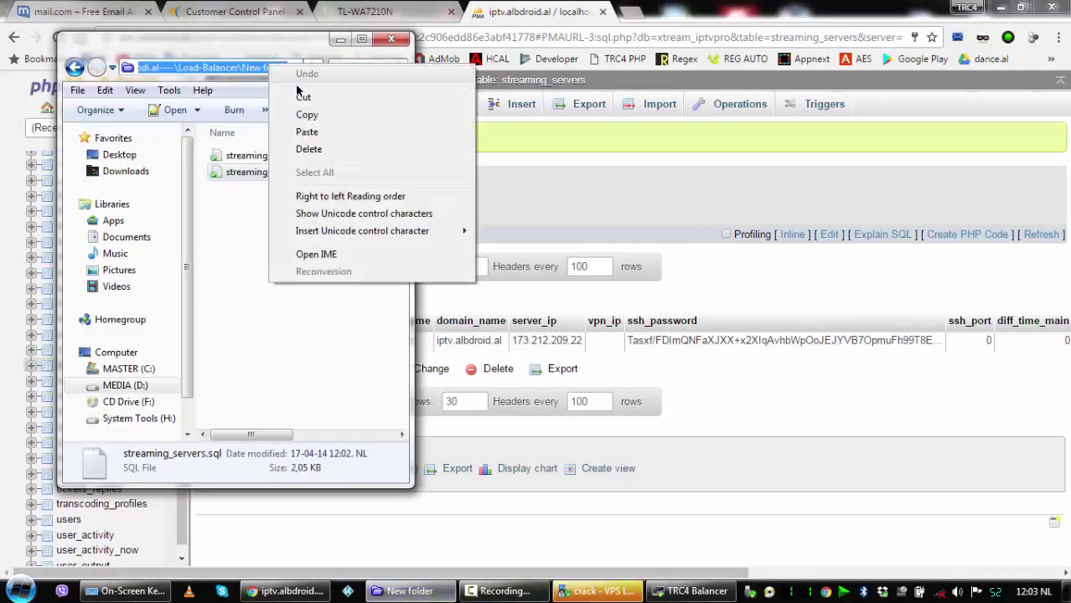
{"action": "left_click", "coordinate": [324, 121]}
{"action": "left_click", "coordinate": [592, 191]}
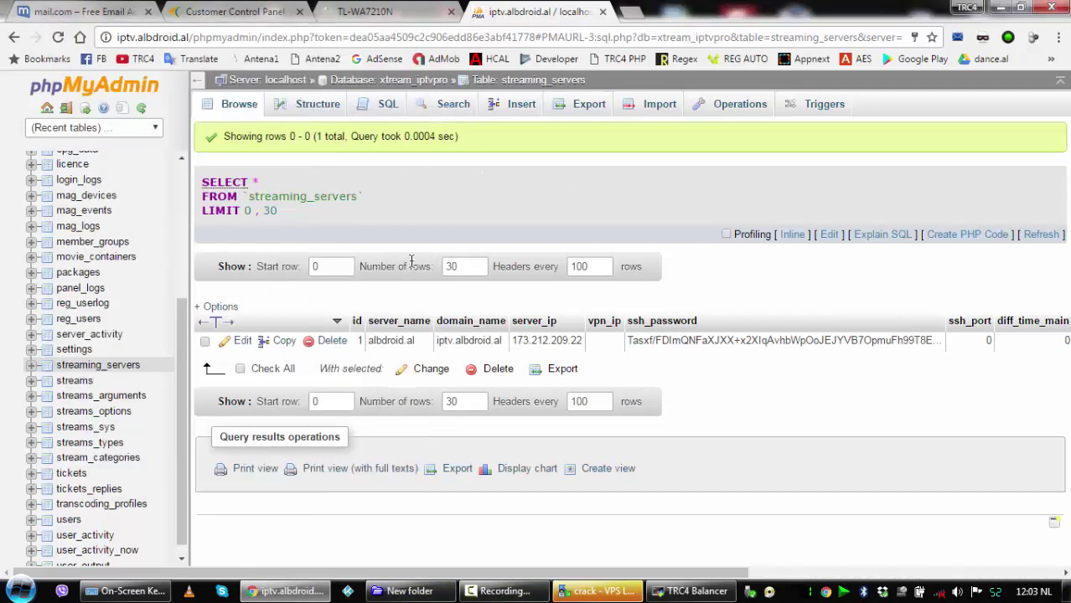
{"action": "left_click", "coordinate": [659, 104]}
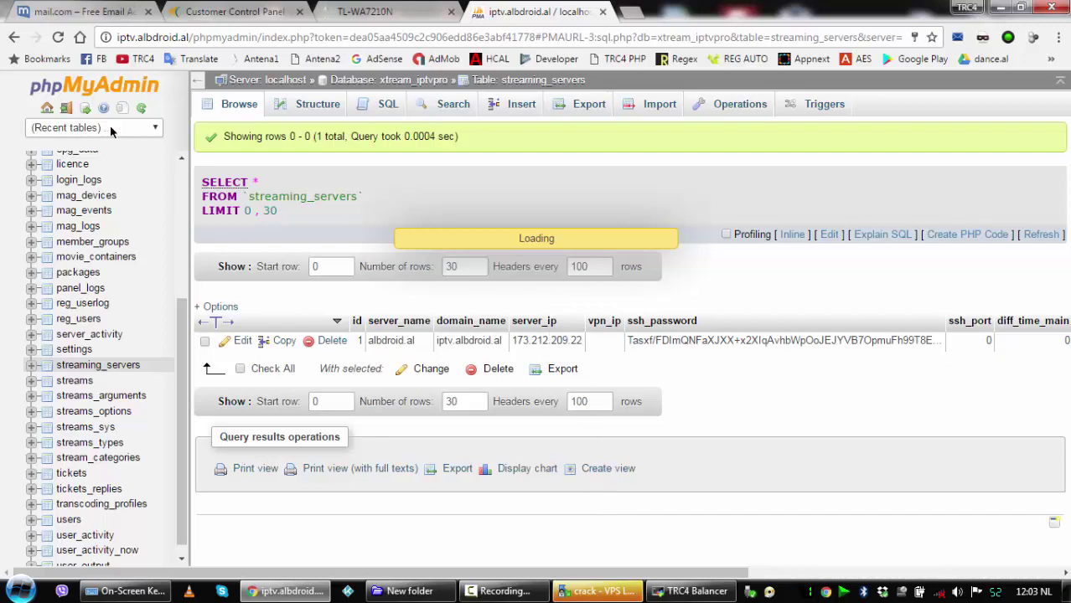
- Reload phpMyAdmin, then go to the TP-Link router's Wireless settings page
{"action": "left_click", "coordinate": [57, 37]}
{"action": "left_click", "coordinate": [373, 12]}
{"action": "left_click", "coordinate": [40, 247]}
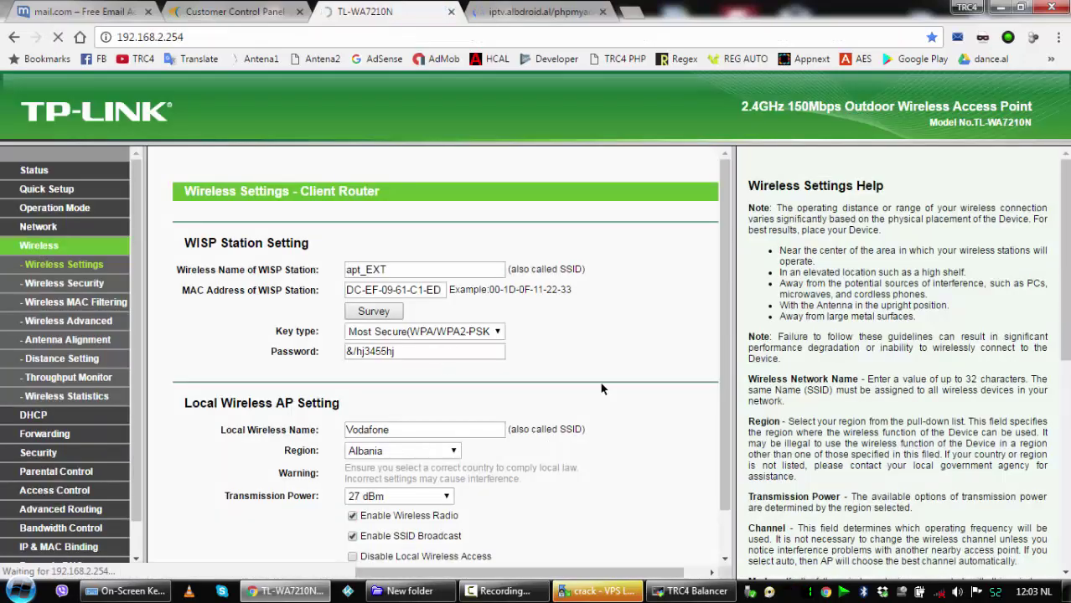
- Start the router's network survey, then import streaming_servers.sql into the streaming_servers table
{"action": "left_click", "coordinate": [382, 319]}
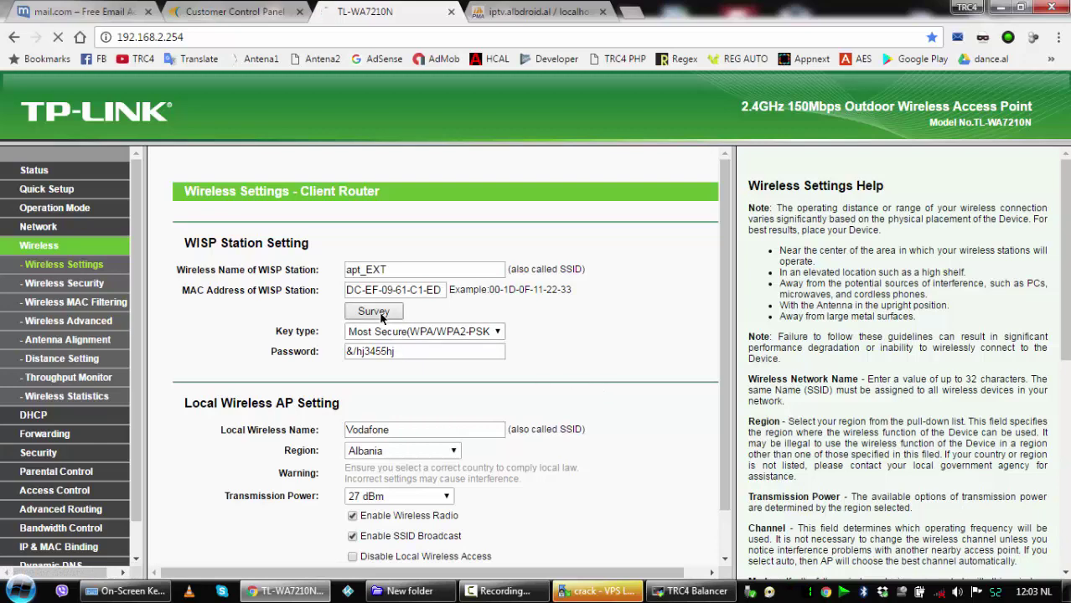
{"action": "left_click", "coordinate": [532, 10]}
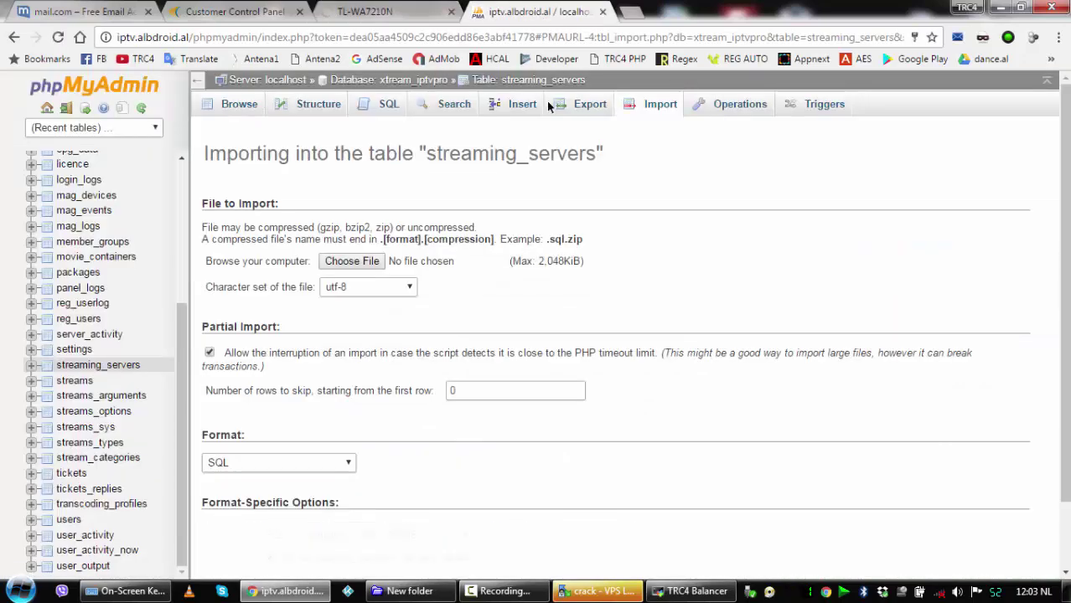
{"action": "left_click", "coordinate": [352, 267]}
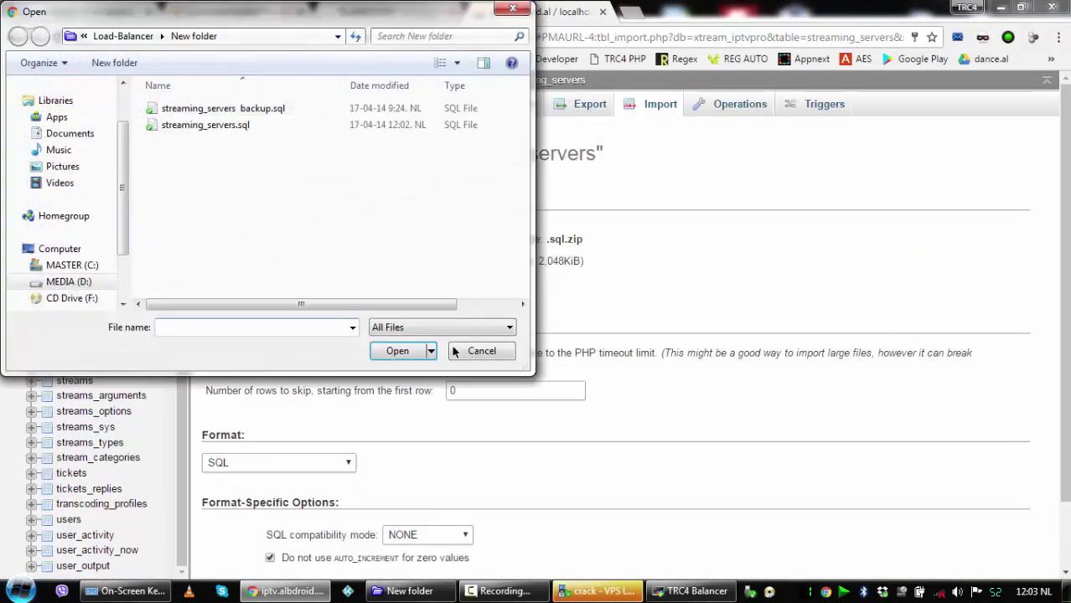
{"action": "double_click", "coordinate": [209, 126]}
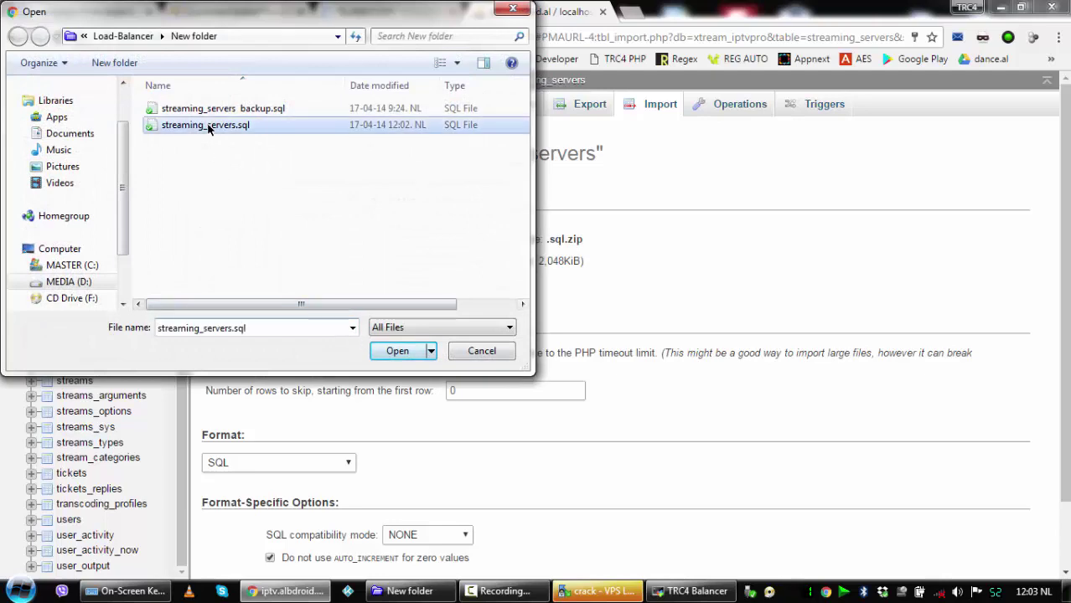
{"action": "scroll", "coordinate": [515, 394], "scroll_direction": "down", "scroll_amount": 2}
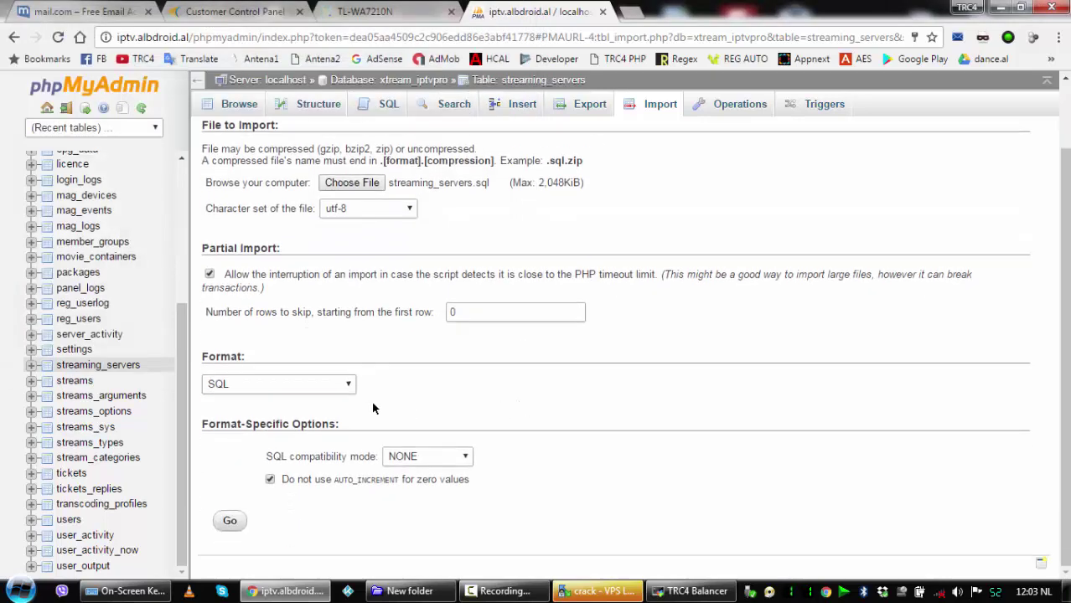
{"action": "left_click", "coordinate": [231, 522]}
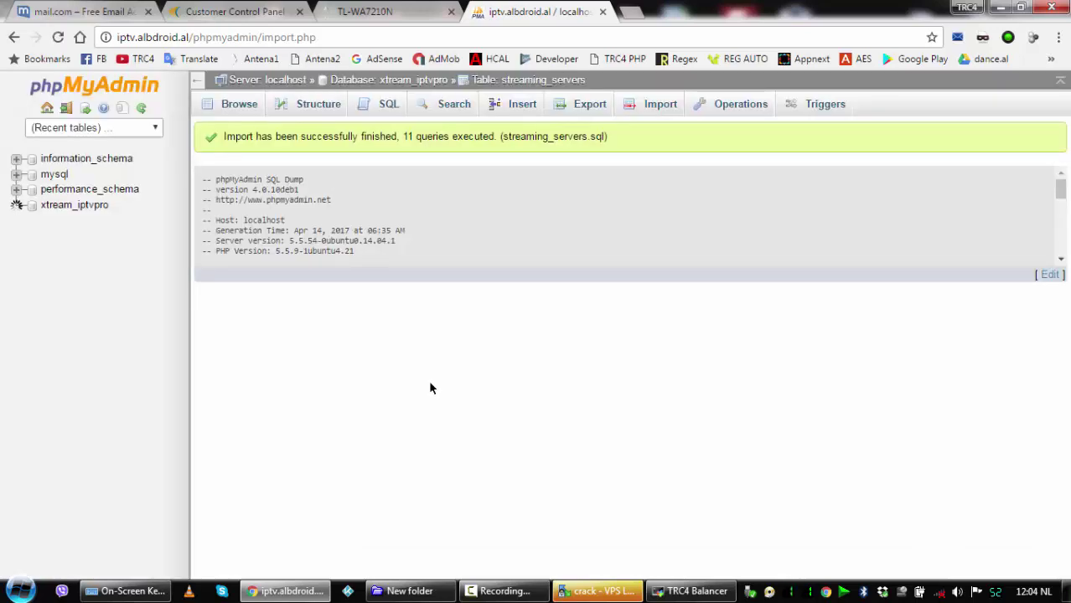
{"action": "left_click", "coordinate": [634, 13]}
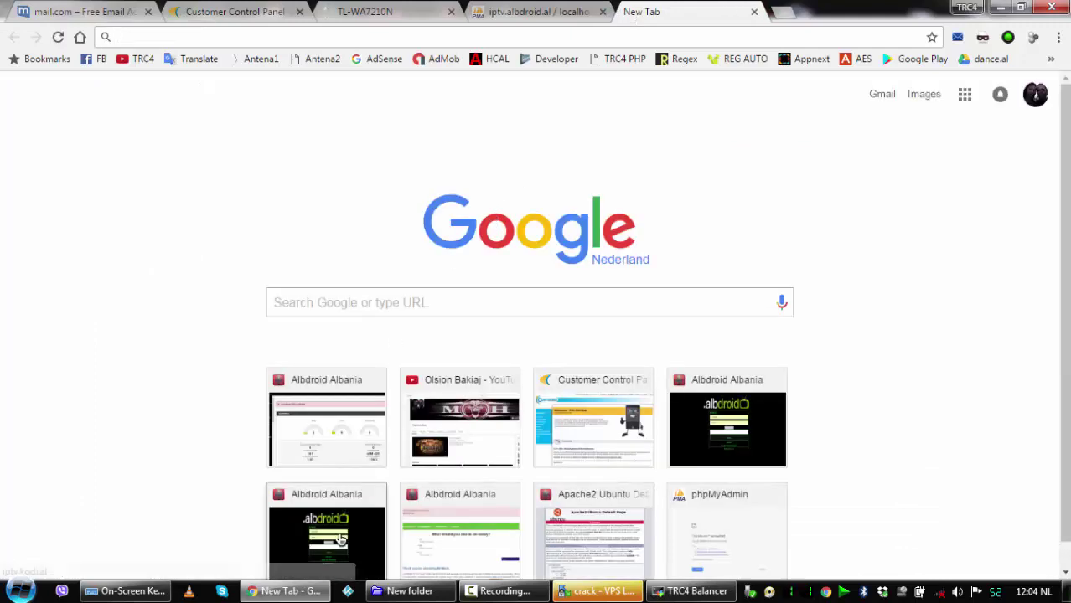
- Load iptv.kodi.al, go back from the Apache default page, and open the Albdroid Albania site
{"action": "type", "text": "iptv.kodi.al"}
{"action": "key", "text": "Return"}
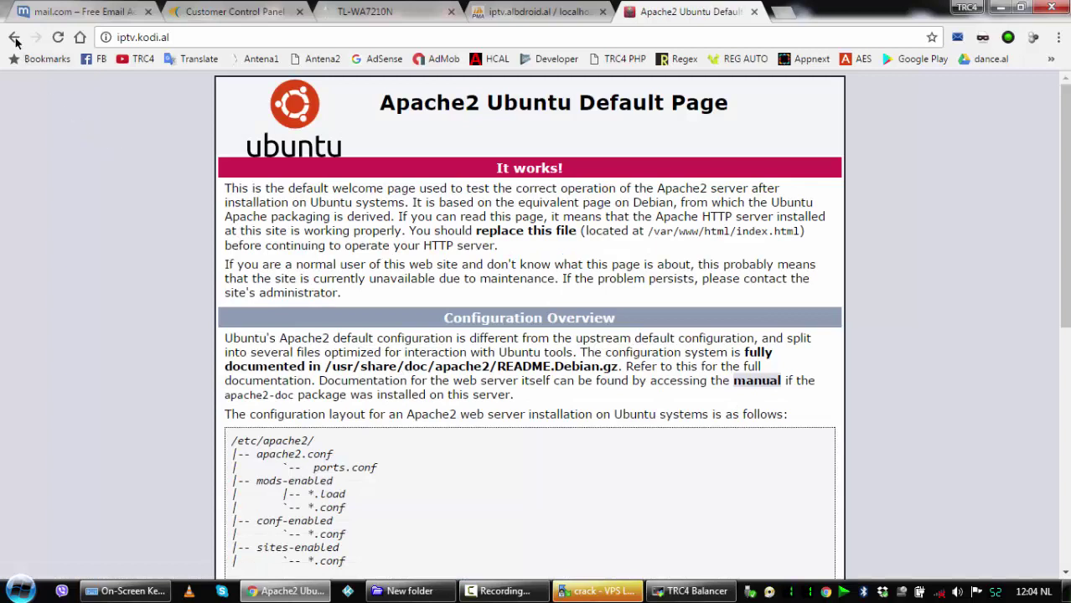
{"action": "left_click", "coordinate": [15, 39]}
{"action": "left_click", "coordinate": [735, 418]}
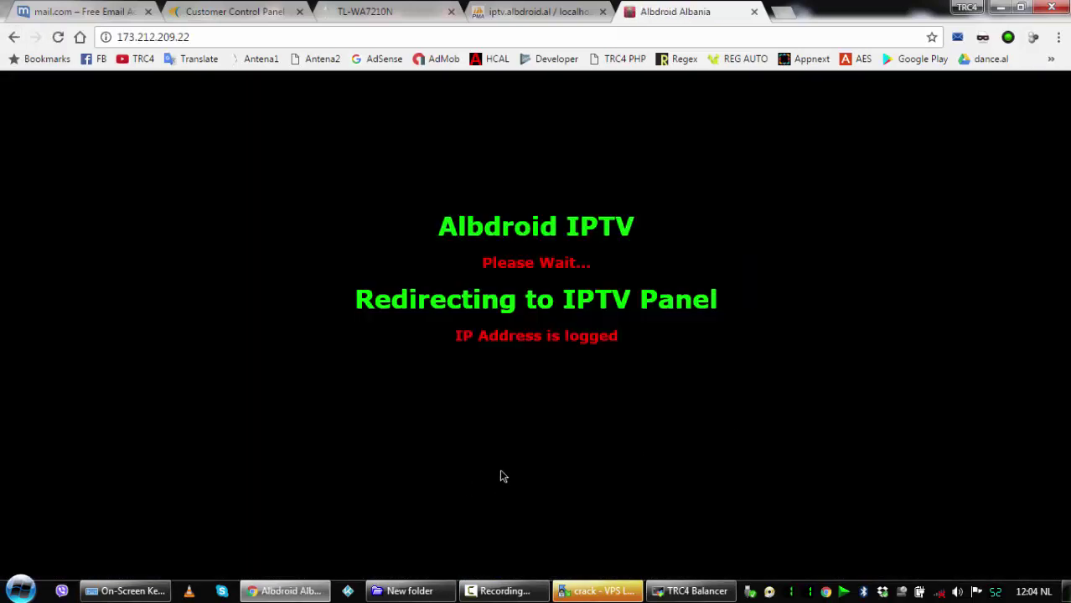
- Move the On-Screen Keyboard to the lower left, check the terminal and WinSCP, then view the AP list
{"action": "left_click", "coordinate": [118, 591]}
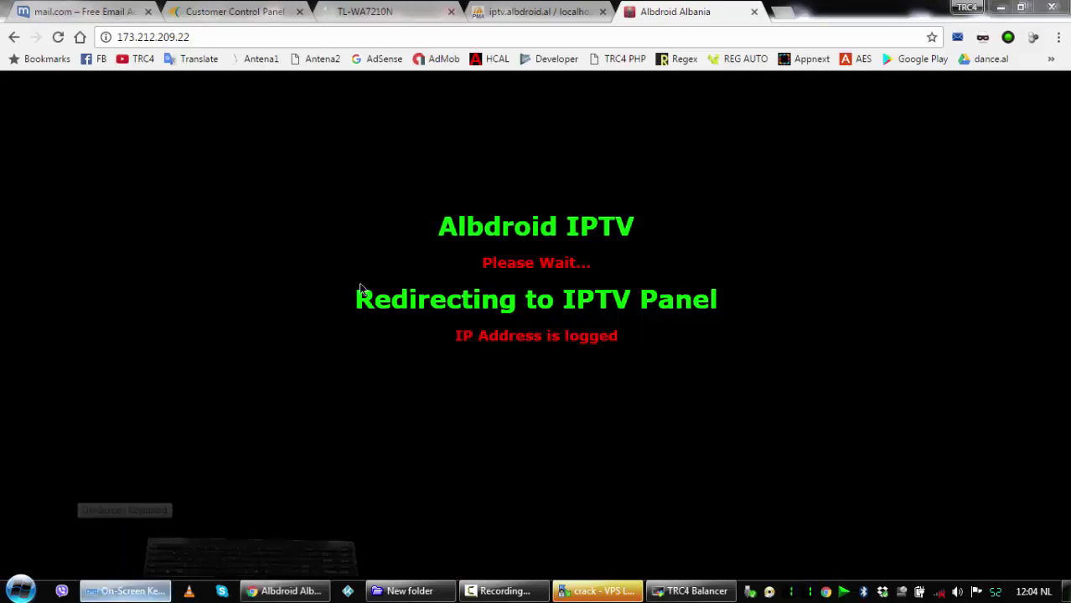
{"action": "left_click_drag", "start_coordinate": [541, 451], "coordinate": [351, 433]}
{"action": "key", "text": "alt+Tab"}
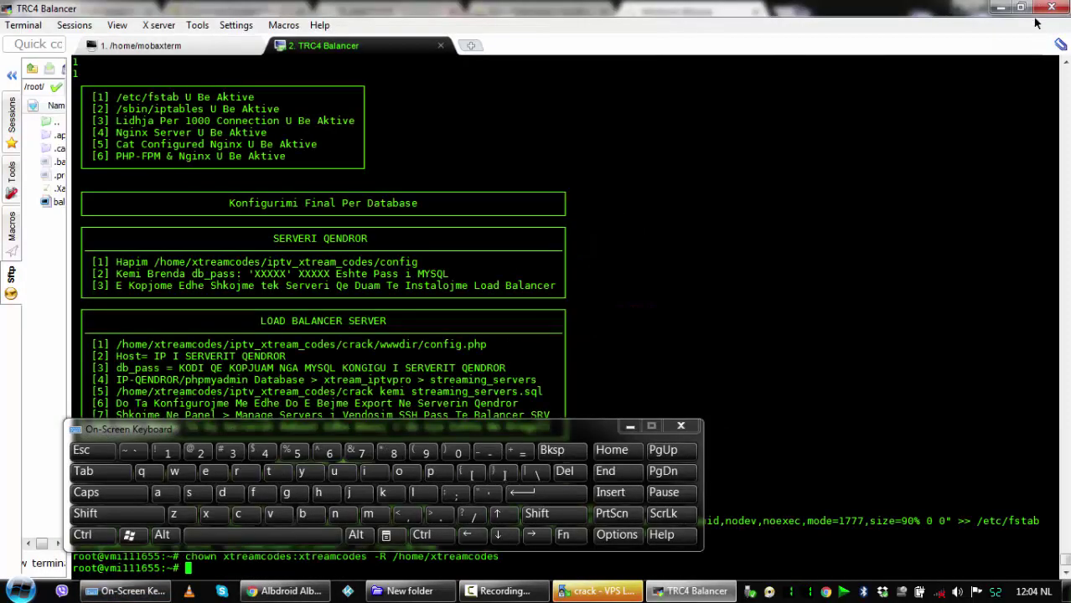
{"action": "key", "text": "alt+Tab"}
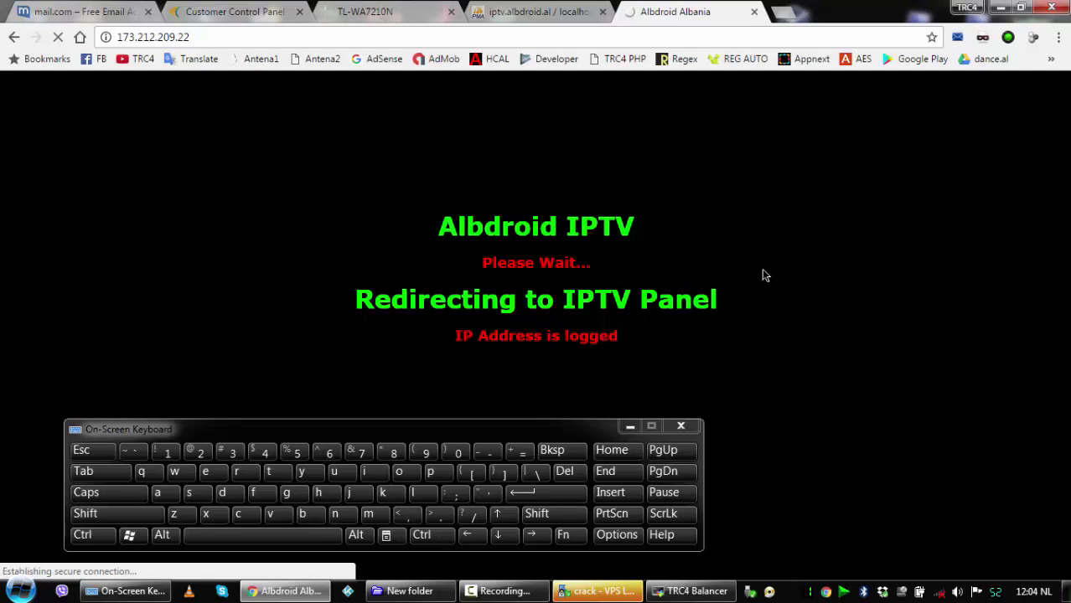
{"action": "left_click", "coordinate": [600, 592]}
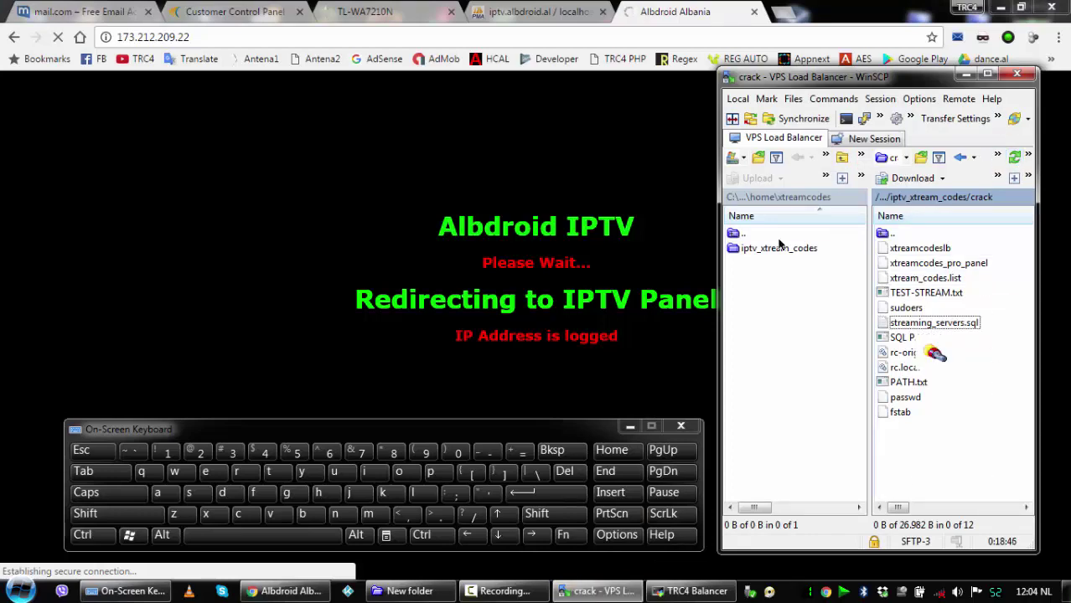
{"action": "left_click", "coordinate": [365, 11]}
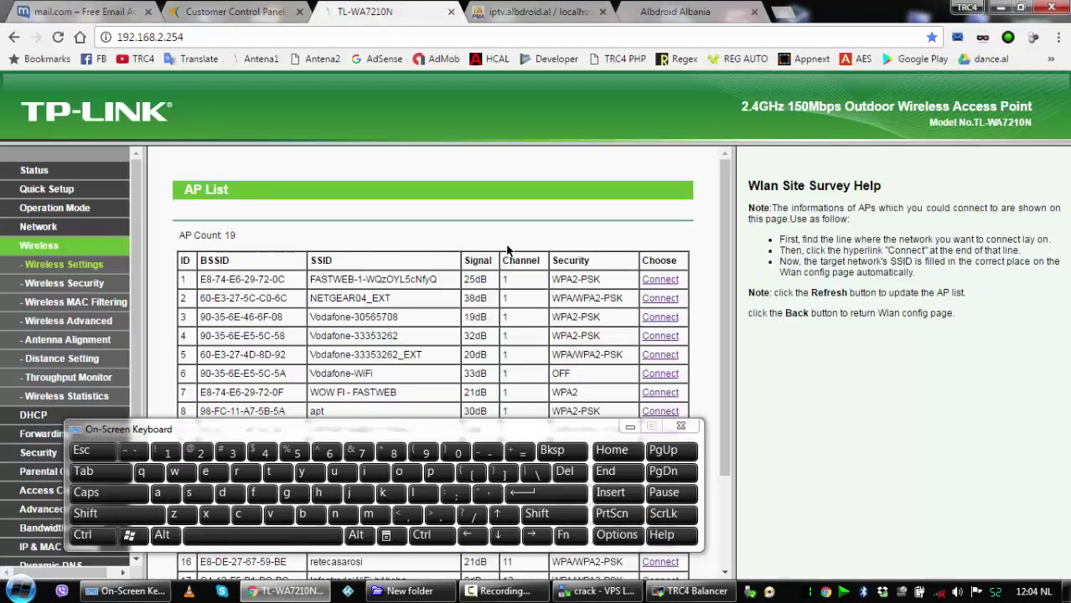
- Connect the TP-Link access point to the apt network from the AP list
{"action": "left_click", "coordinate": [630, 429]}
{"action": "double_click", "coordinate": [474, 413]}
{"action": "scroll", "coordinate": [575, 434], "scroll_direction": "down", "scroll_amount": 3}
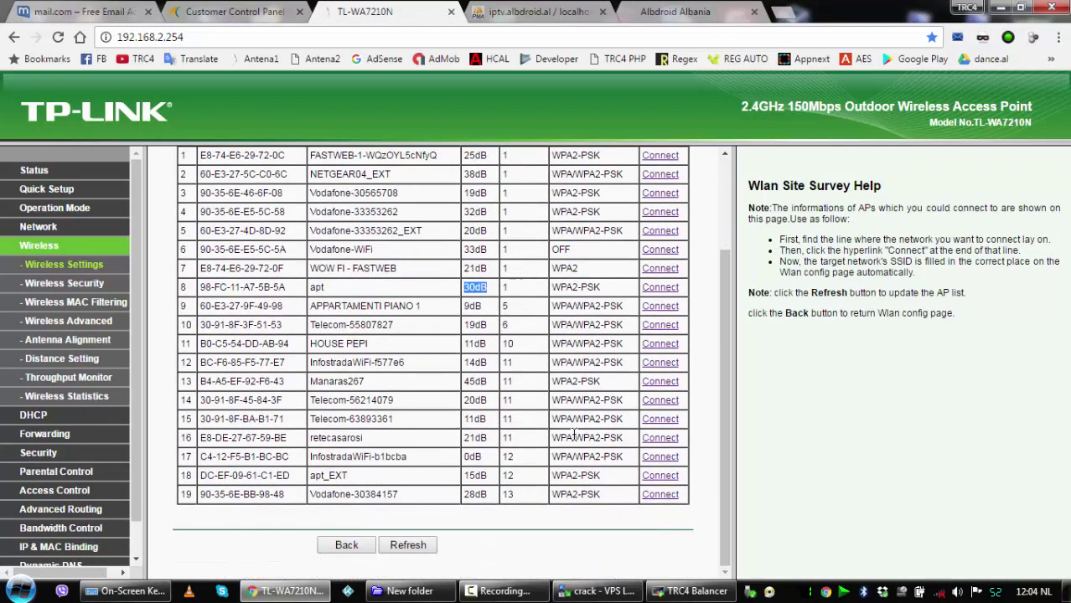
{"action": "scroll", "coordinate": [533, 391], "scroll_direction": "up", "scroll_amount": 1}
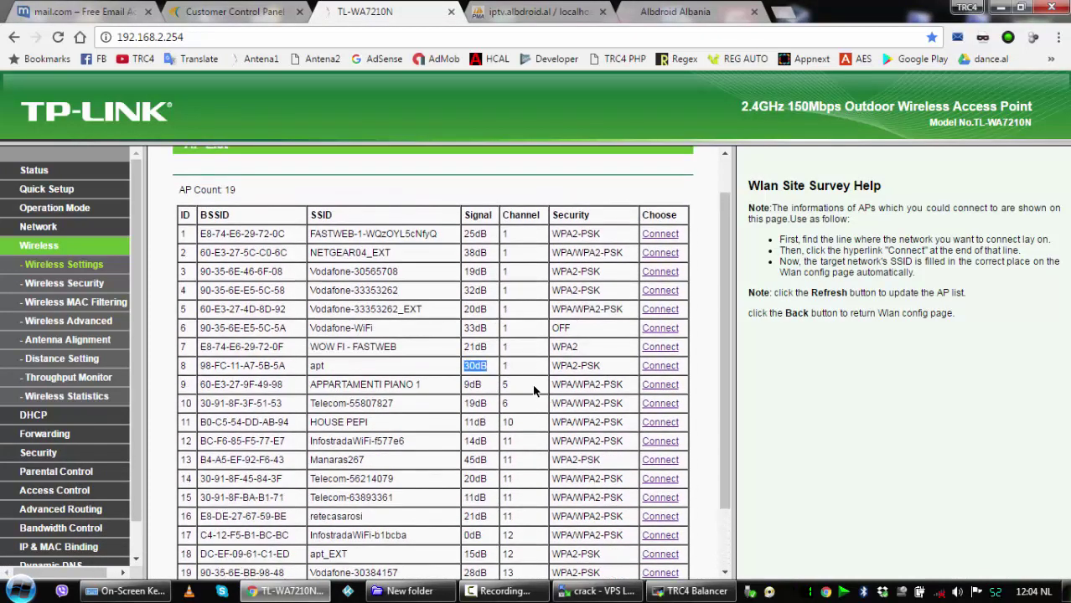
{"action": "left_click", "coordinate": [660, 365]}
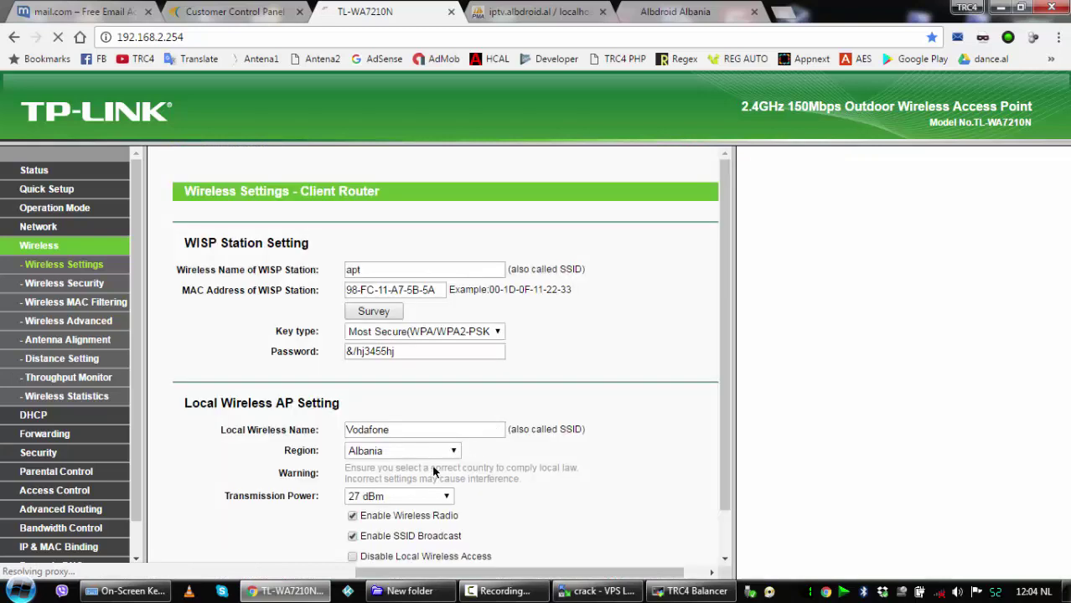
- Save the wireless client settings, reboot the device, and check its Status page
{"action": "scroll", "coordinate": [438, 464], "scroll_direction": "down", "scroll_amount": 2}
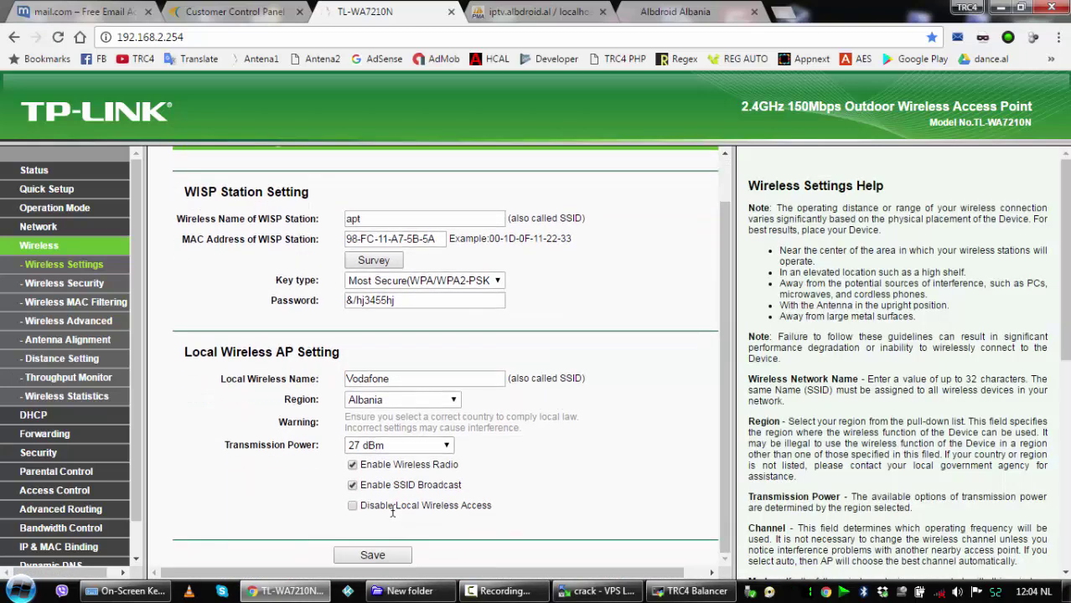
{"action": "left_click", "coordinate": [373, 555]}
{"action": "scroll", "coordinate": [494, 522], "scroll_direction": "down", "scroll_amount": 1}
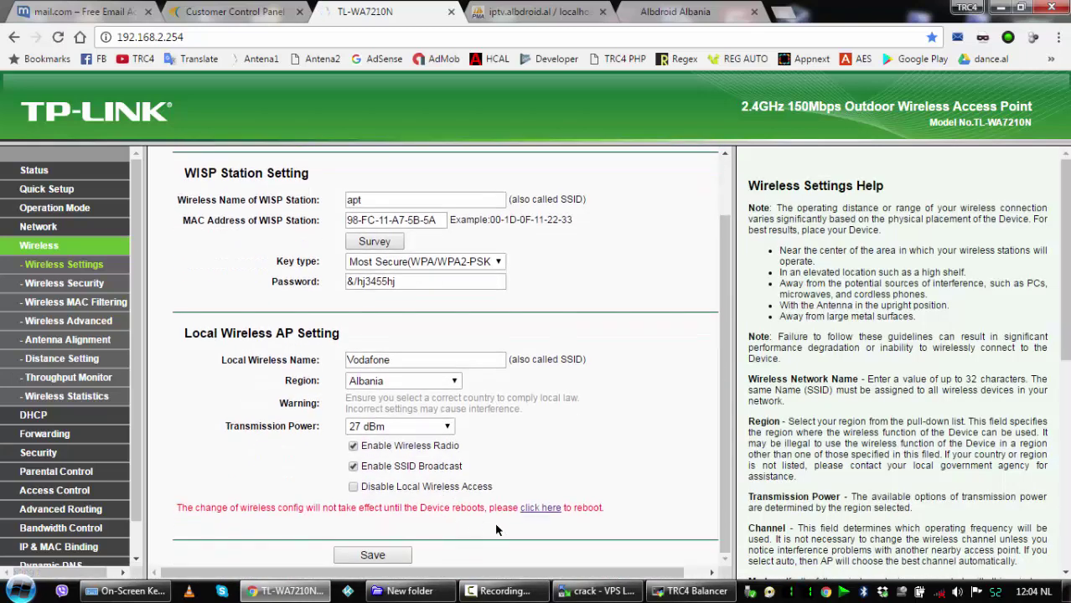
{"action": "left_click", "coordinate": [536, 506]}
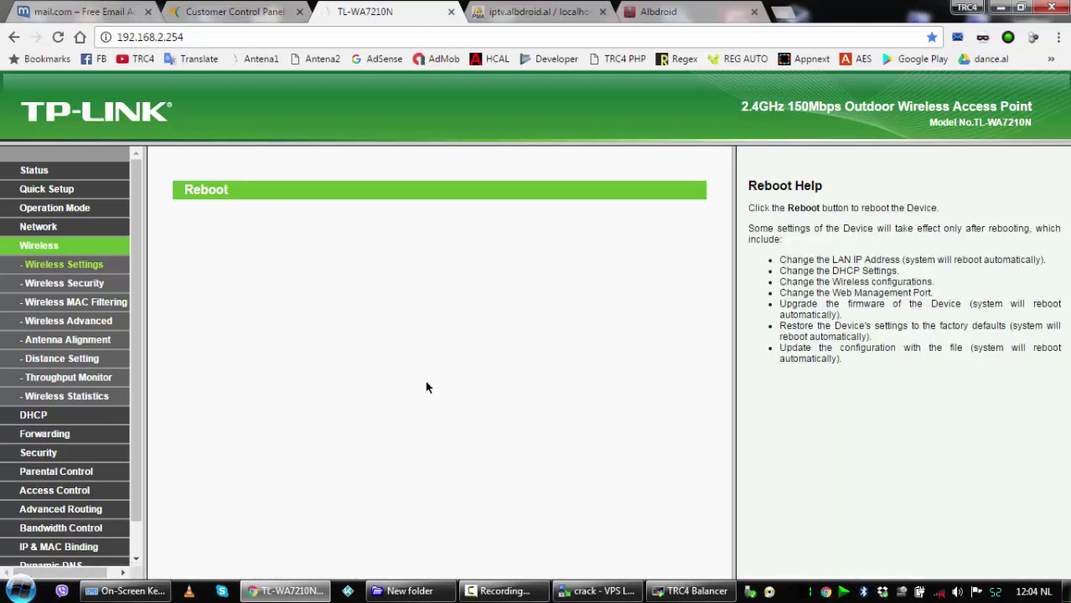
{"action": "left_click", "coordinate": [59, 37]}
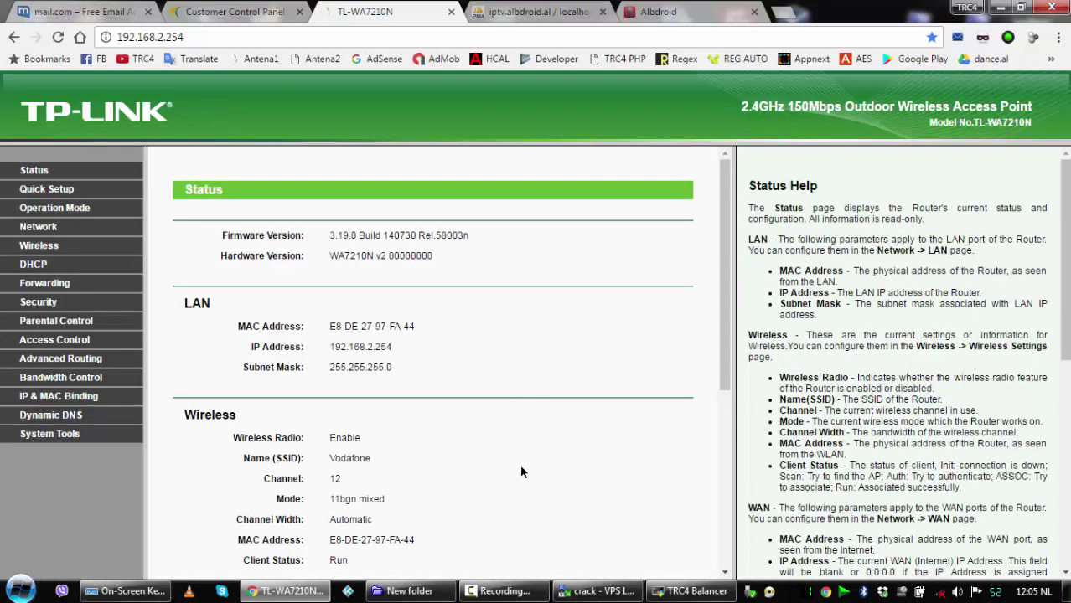
{"action": "scroll", "coordinate": [520, 465], "scroll_direction": "down", "scroll_amount": 3}
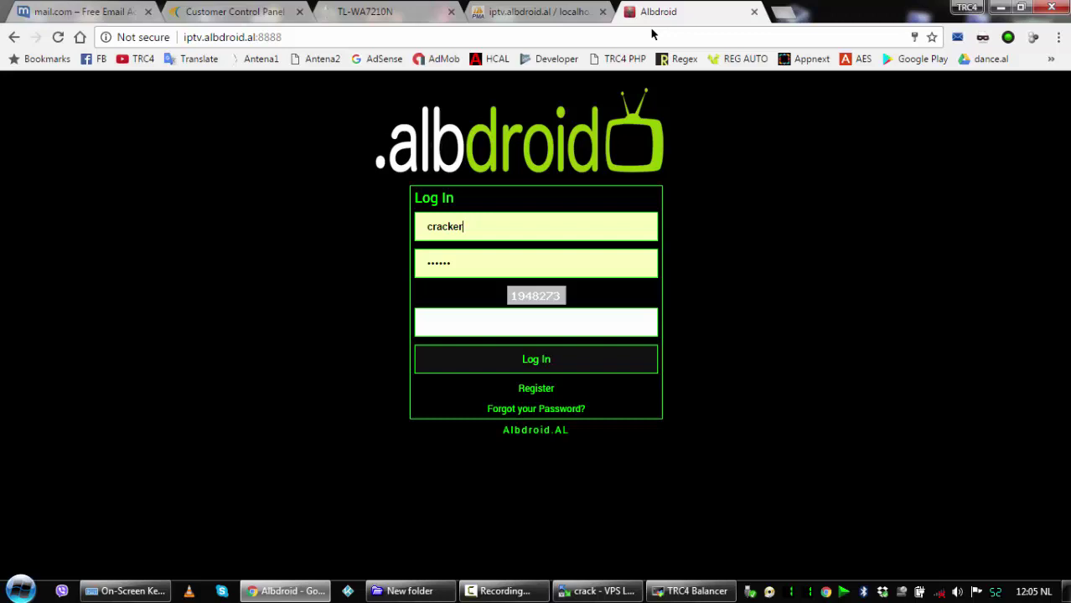
- On the Albdroid login page, place the On-Screen Keyboard above the form and focus the captcha field
{"action": "left_click", "coordinate": [662, 13]}
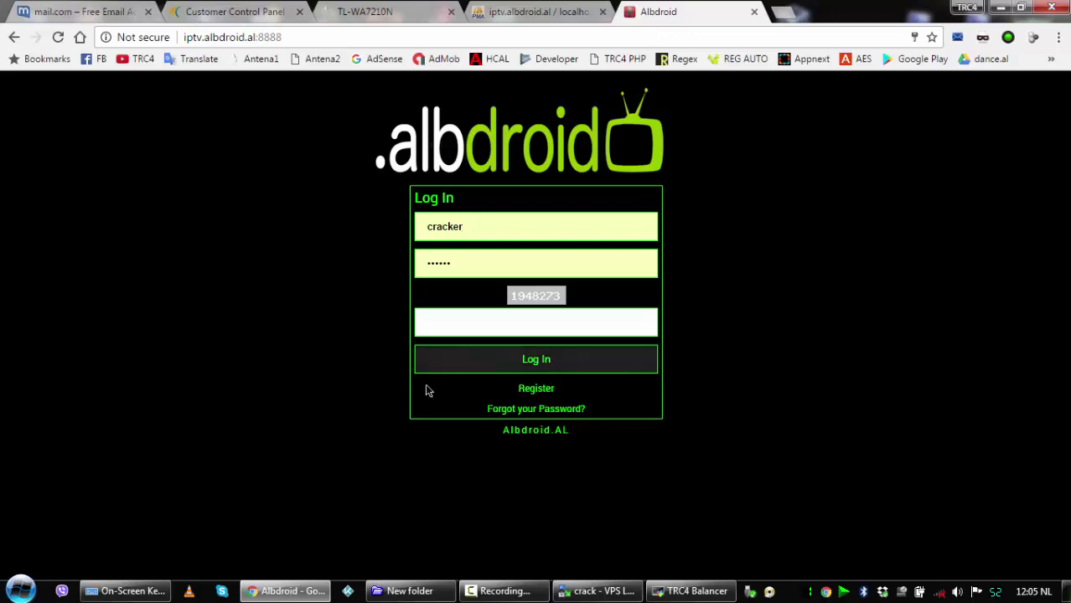
{"action": "left_click", "coordinate": [126, 591]}
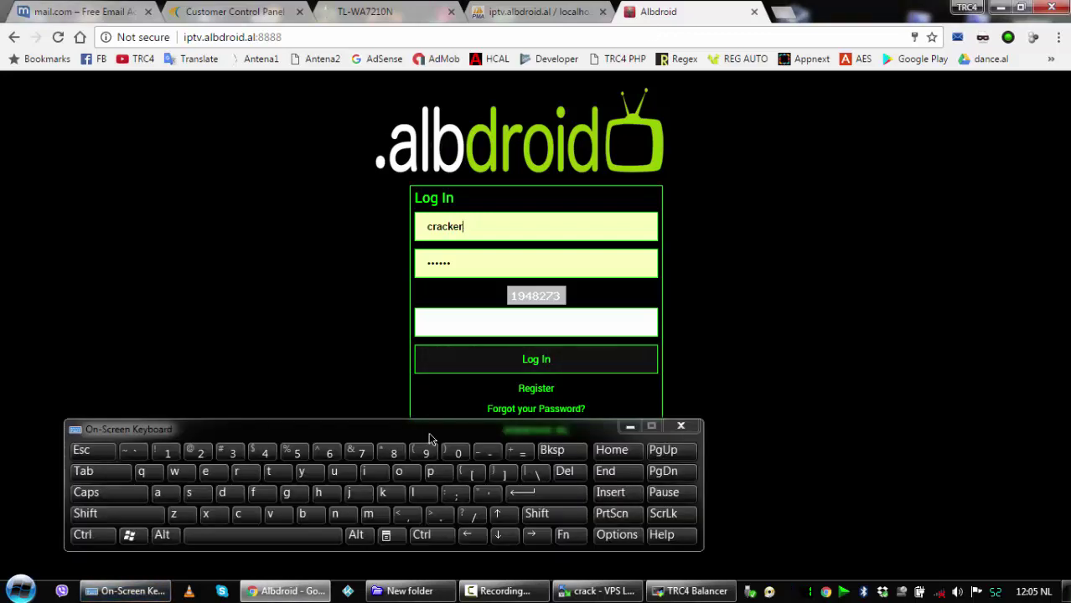
{"action": "left_click_drag", "start_coordinate": [428, 432], "coordinate": [532, 145]}
{"action": "left_click", "coordinate": [531, 325]}
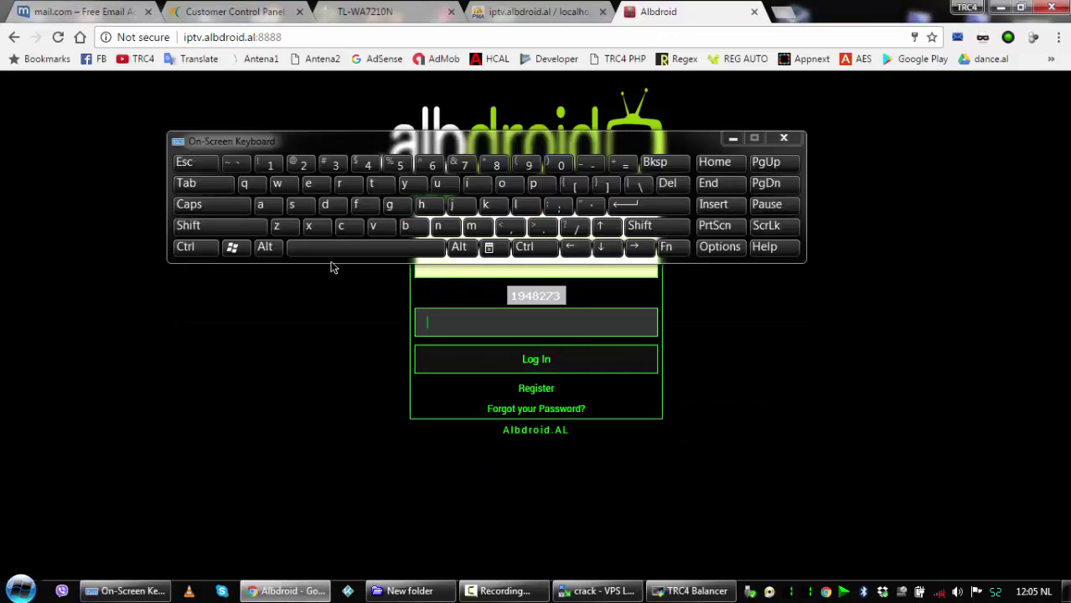
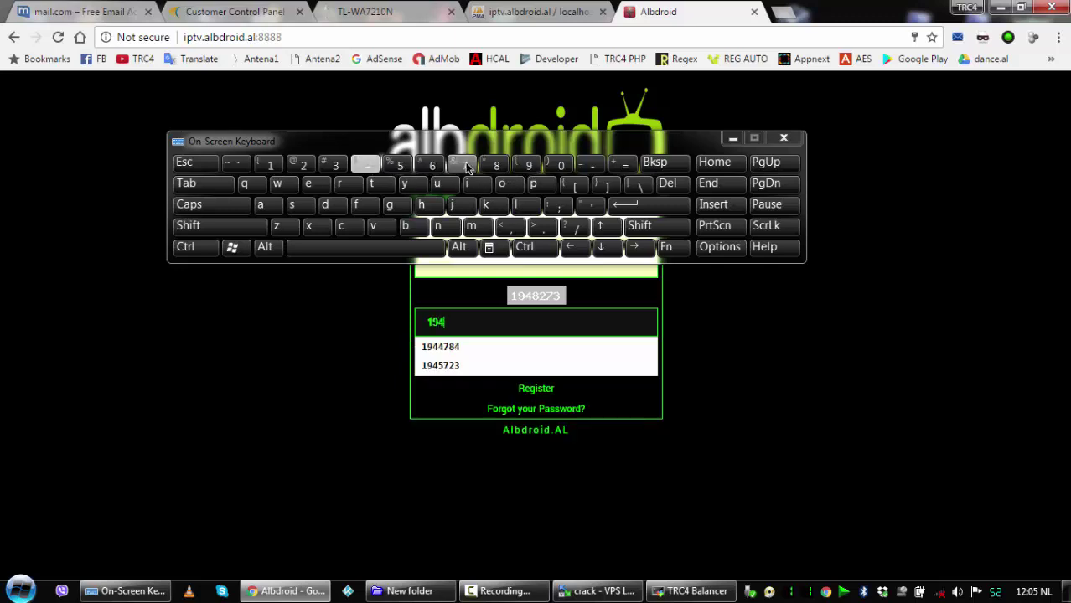
- Add the next digit of the verification code using the On-Screen Keyboard
{"action": "left_click", "coordinate": [495, 165]}
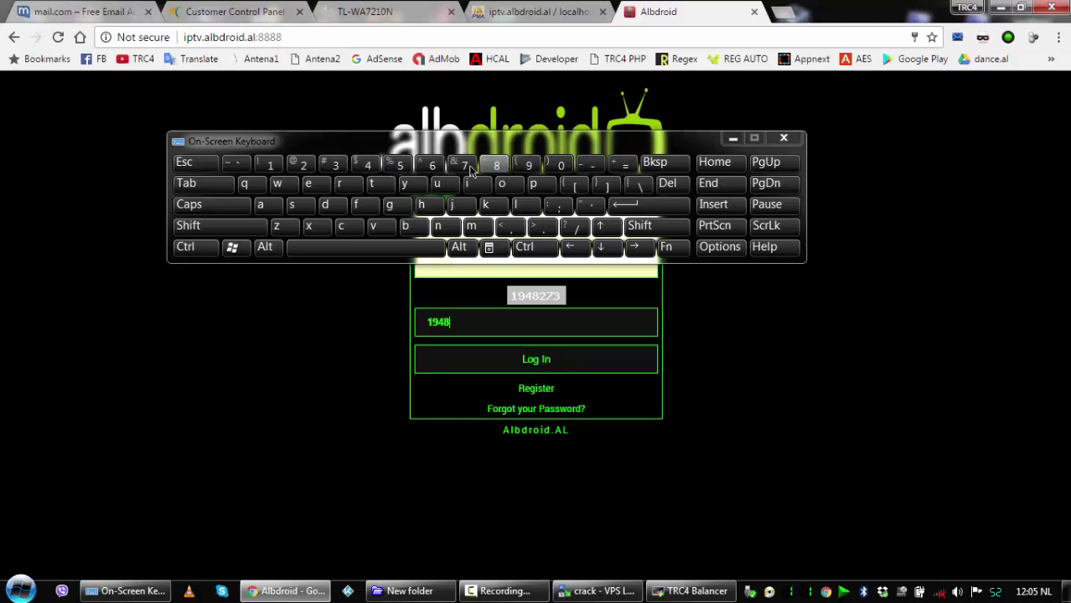
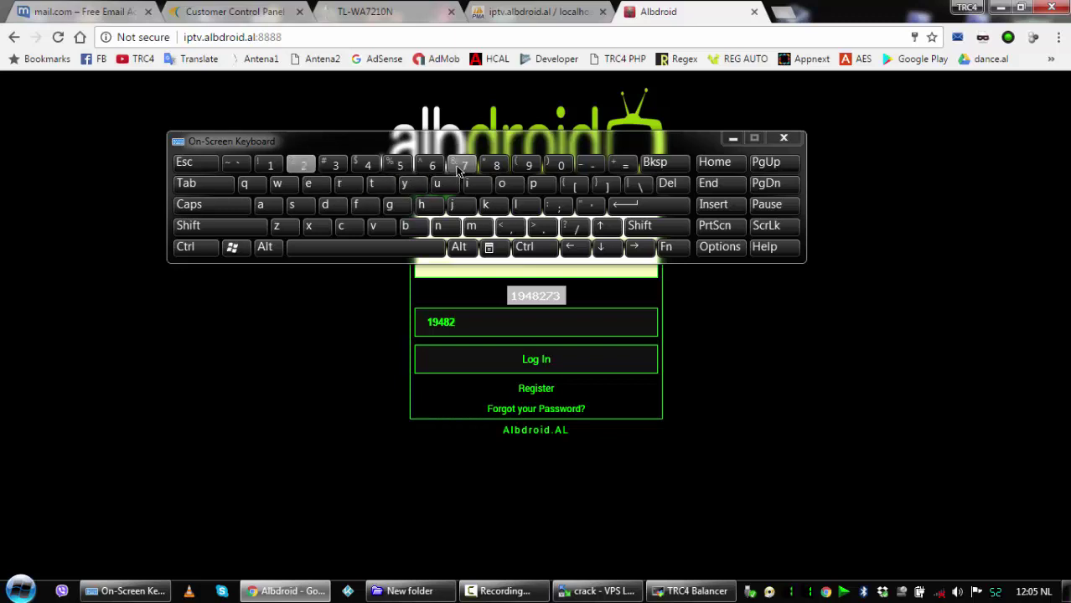
- Finish the Albdroid panel captcha code, submit the login, and close the on-screen keyboard
{"action": "left_click", "coordinate": [332, 165]}
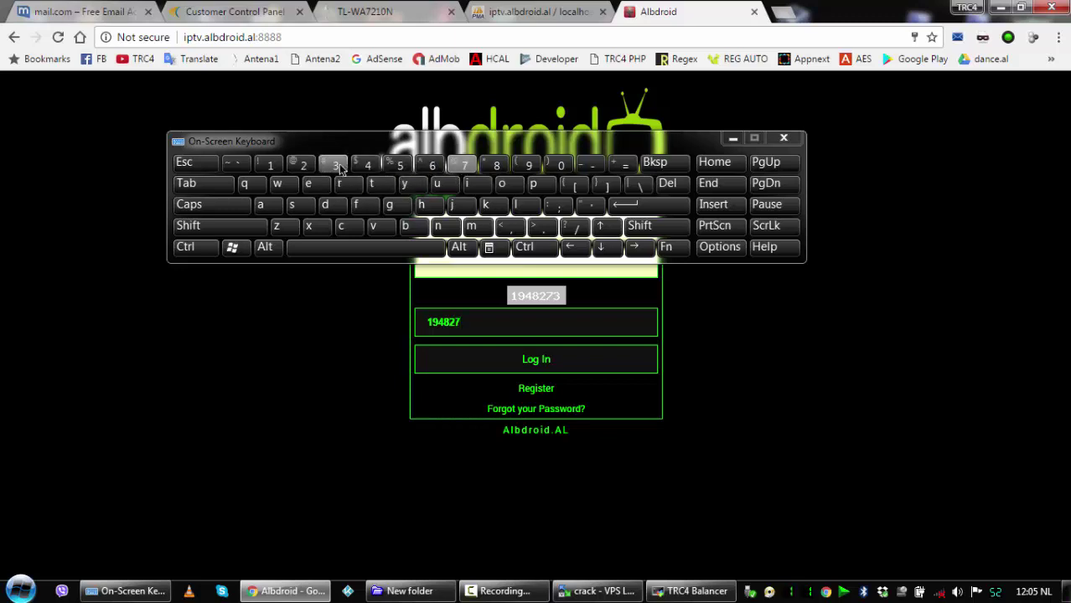
{"action": "left_click", "coordinate": [535, 360]}
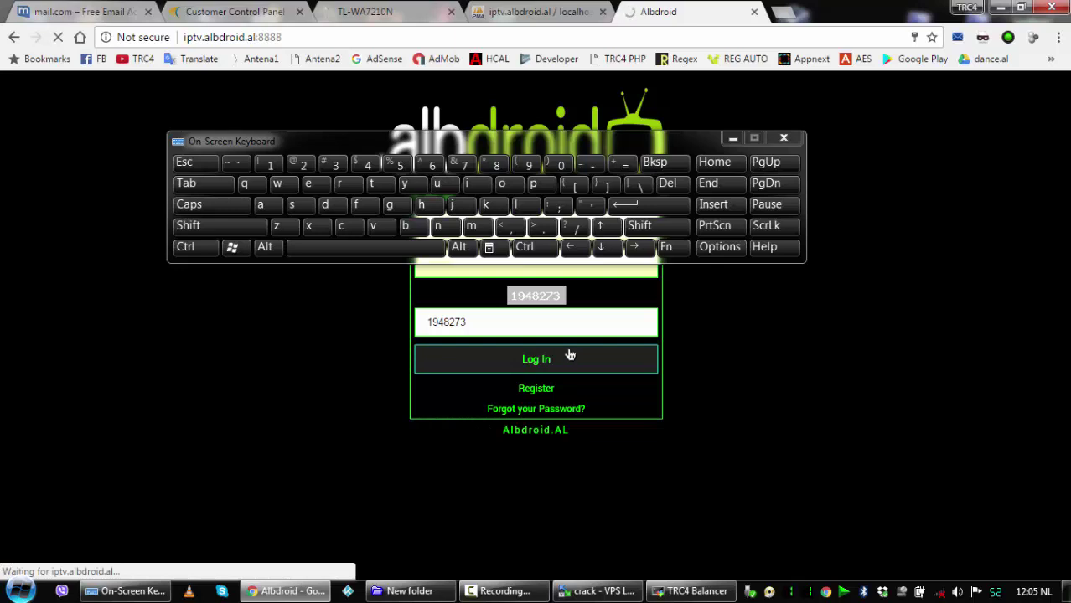
{"action": "left_click", "coordinate": [784, 138]}
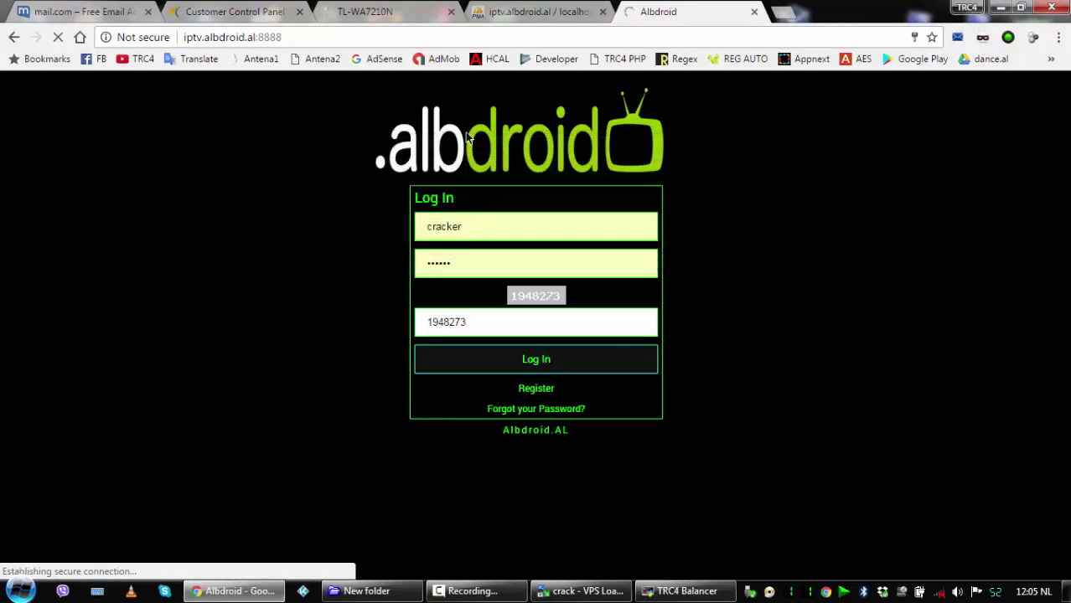
- Refresh the status figures on the TL-WA7210N router's status page
{"action": "left_click", "coordinate": [379, 13]}
{"action": "scroll", "coordinate": [507, 471], "scroll_direction": "down", "scroll_amount": 4}
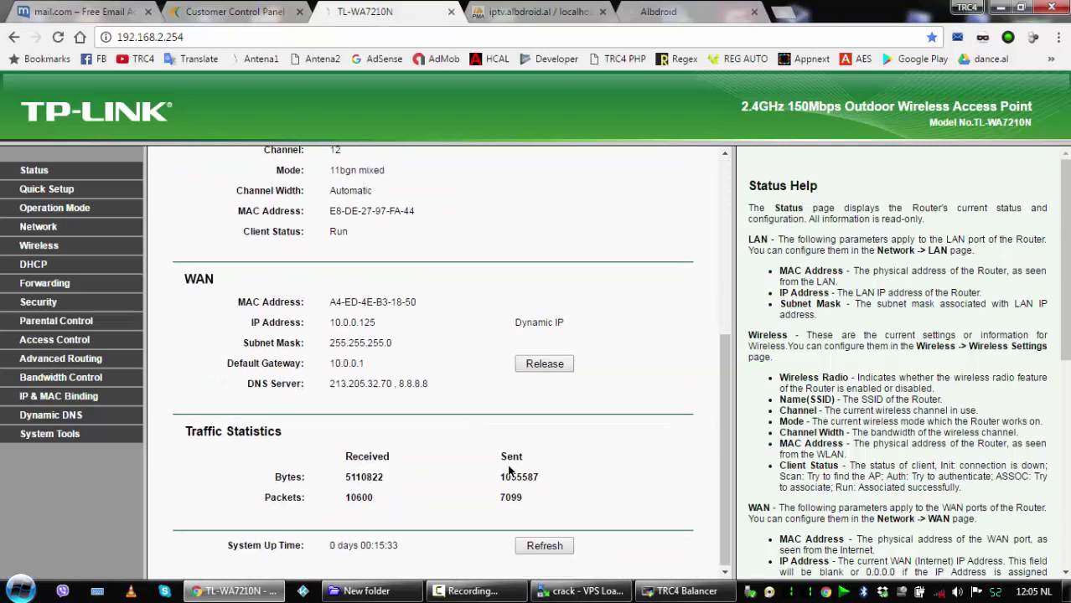
{"action": "left_click", "coordinate": [551, 546]}
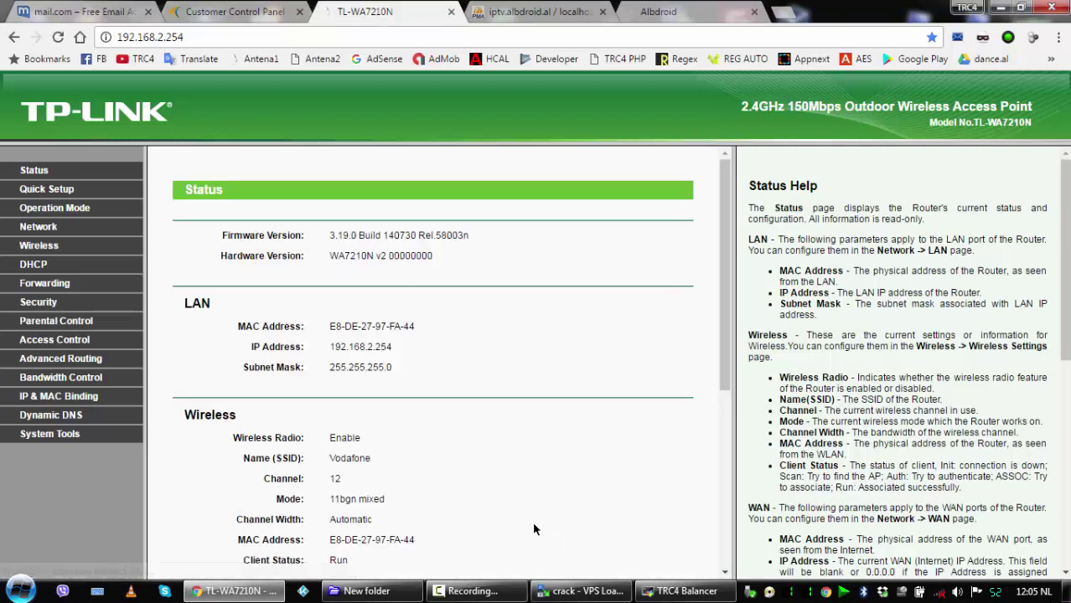
{"action": "scroll", "coordinate": [182, 311], "scroll_direction": "down", "scroll_amount": 4}
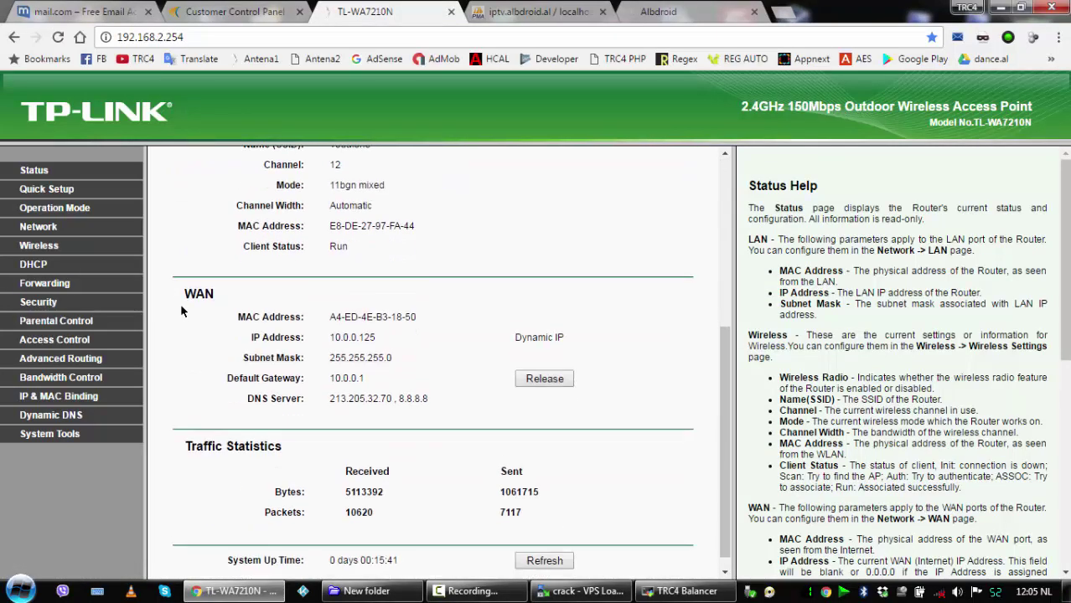
- Run a wireless network survey, then browse the streaming_servers table rows in phpMyAdmin
{"action": "left_click", "coordinate": [39, 246]}
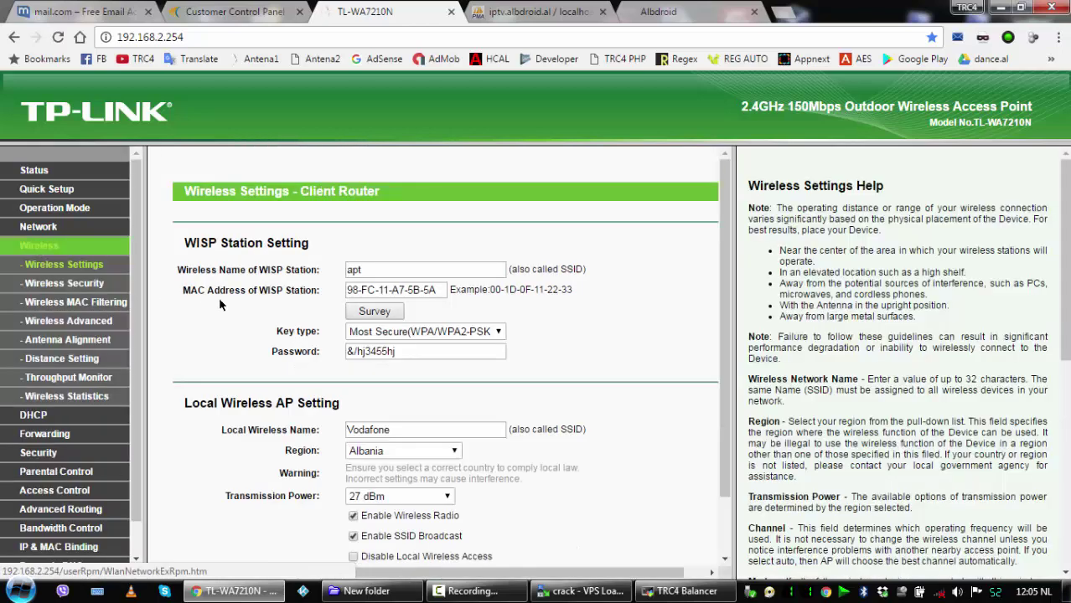
{"action": "left_click", "coordinate": [387, 312]}
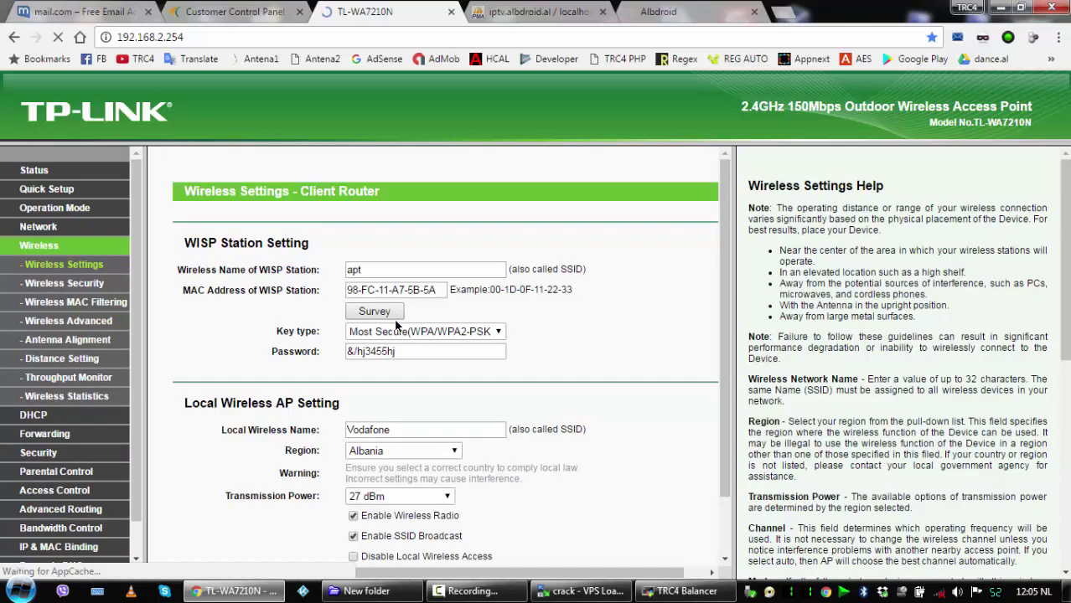
{"action": "left_click", "coordinate": [528, 10]}
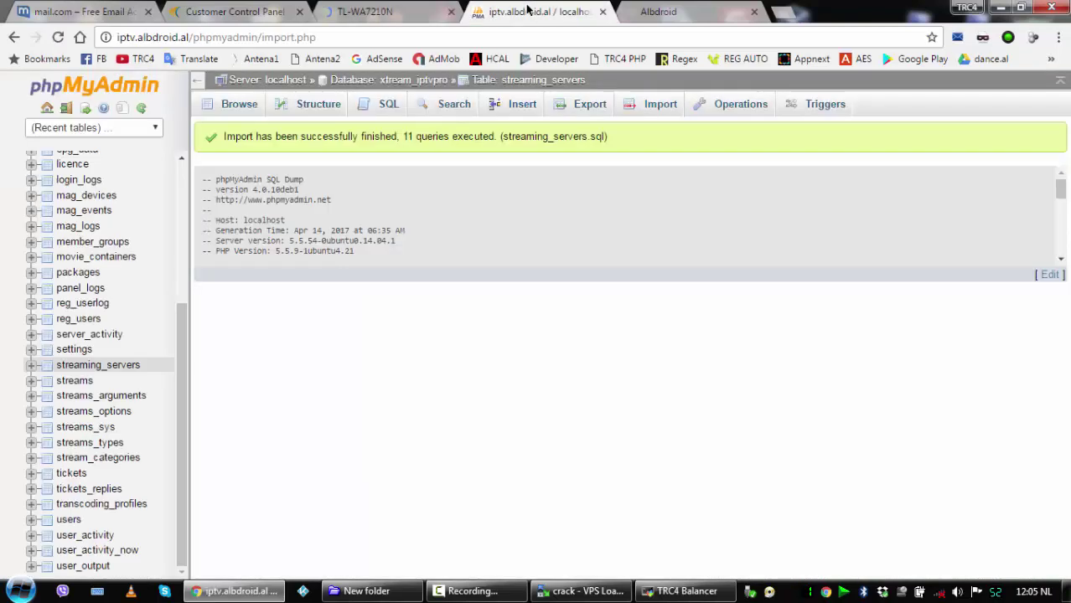
{"action": "left_click", "coordinate": [117, 368]}
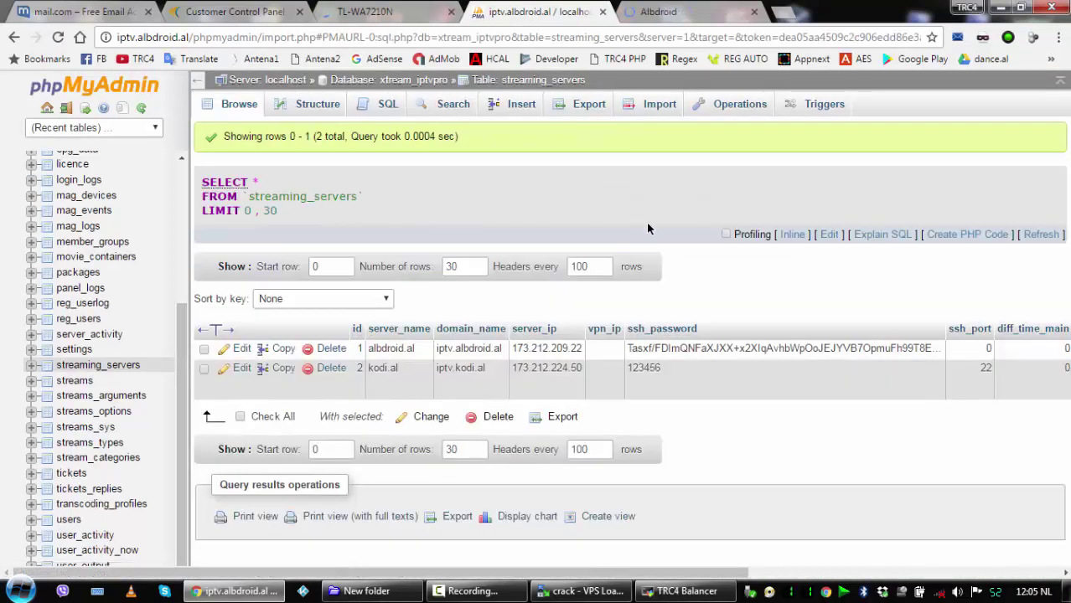
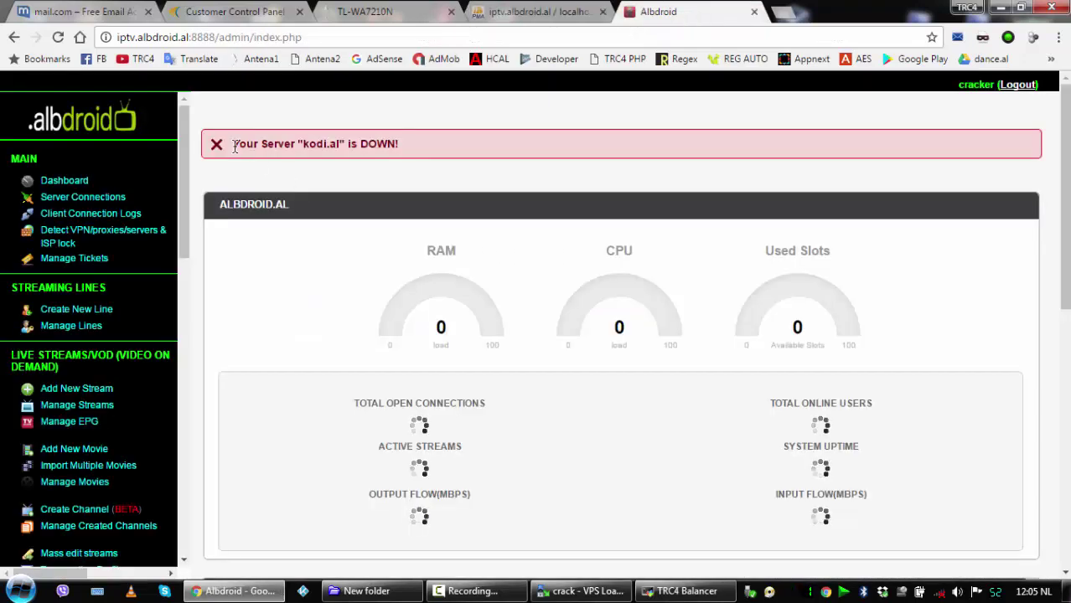
- Check the kodi.al DOWN alert, then go to Streaming Servers > Manage Servers
{"action": "left_click_drag", "start_coordinate": [234, 146], "coordinate": [505, 143]}
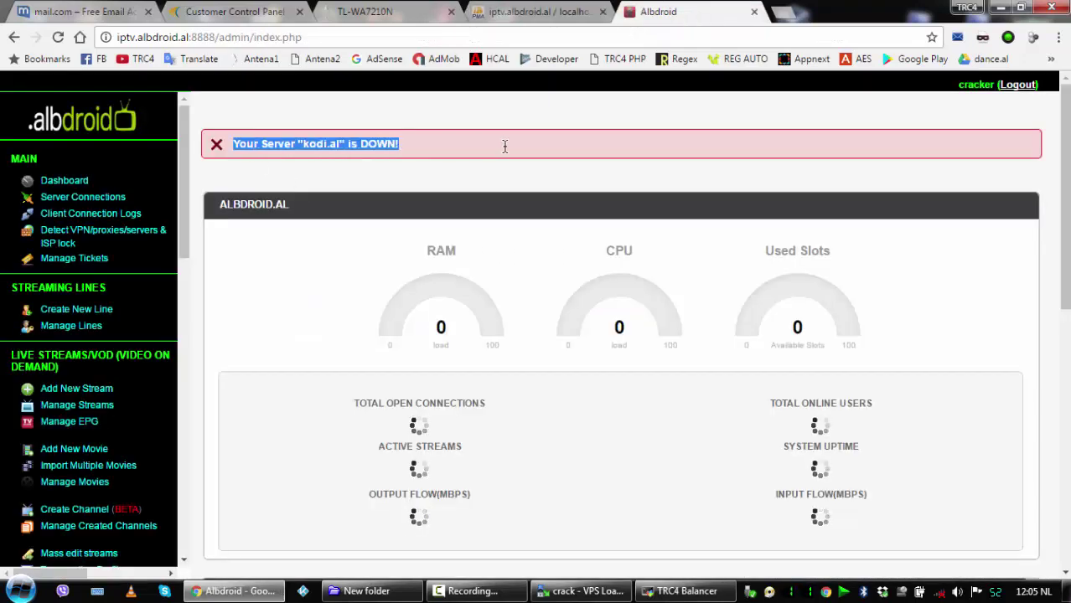
{"action": "left_click", "coordinate": [150, 450]}
{"action": "scroll", "coordinate": [134, 460], "scroll_direction": "down", "scroll_amount": 5}
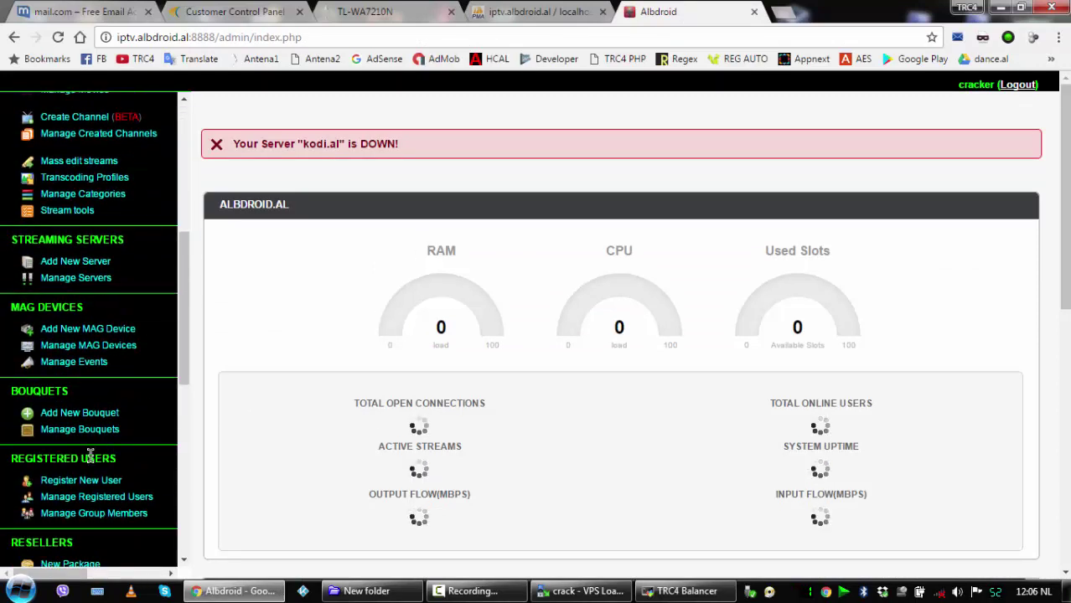
{"action": "scroll", "coordinate": [91, 455], "scroll_direction": "down", "scroll_amount": 3}
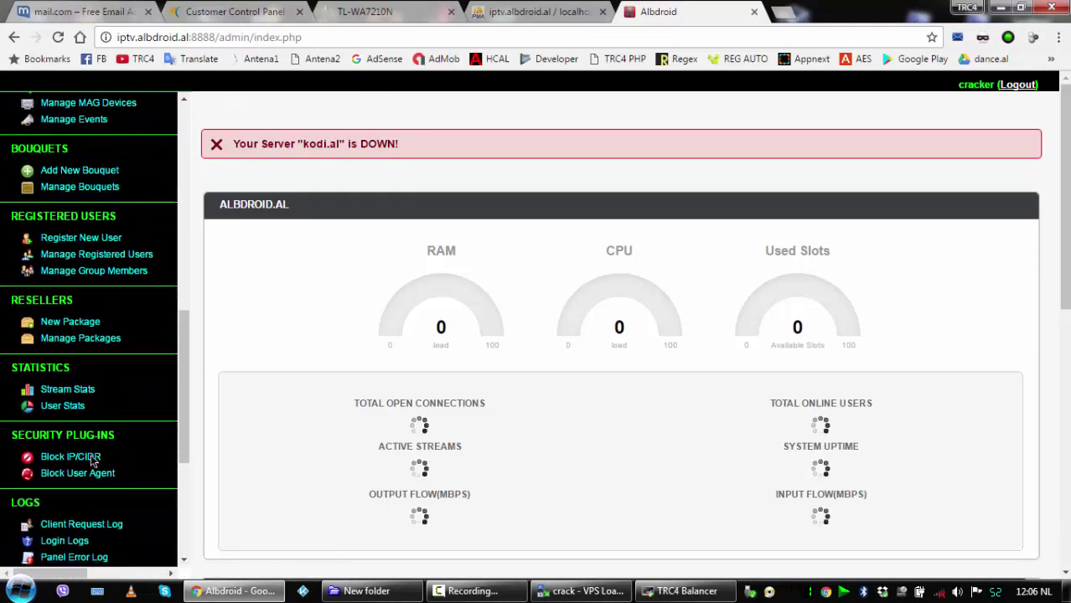
{"action": "scroll", "coordinate": [90, 460], "scroll_direction": "down", "scroll_amount": 2}
{"action": "scroll", "coordinate": [91, 460], "scroll_direction": "up", "scroll_amount": 3}
{"action": "scroll", "coordinate": [104, 378], "scroll_direction": "up", "scroll_amount": 1}
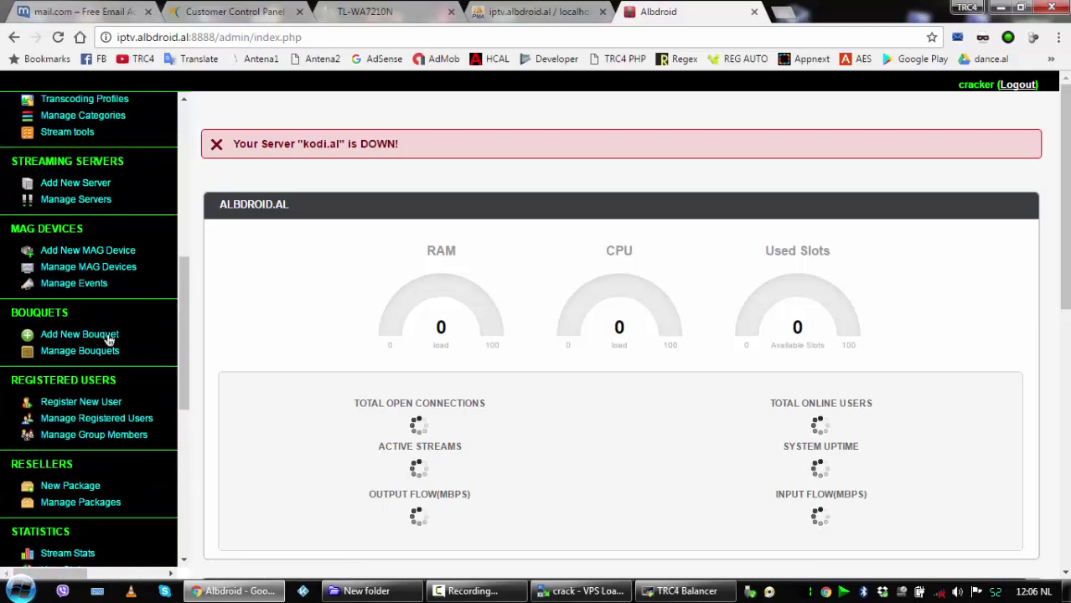
{"action": "left_click", "coordinate": [73, 203]}
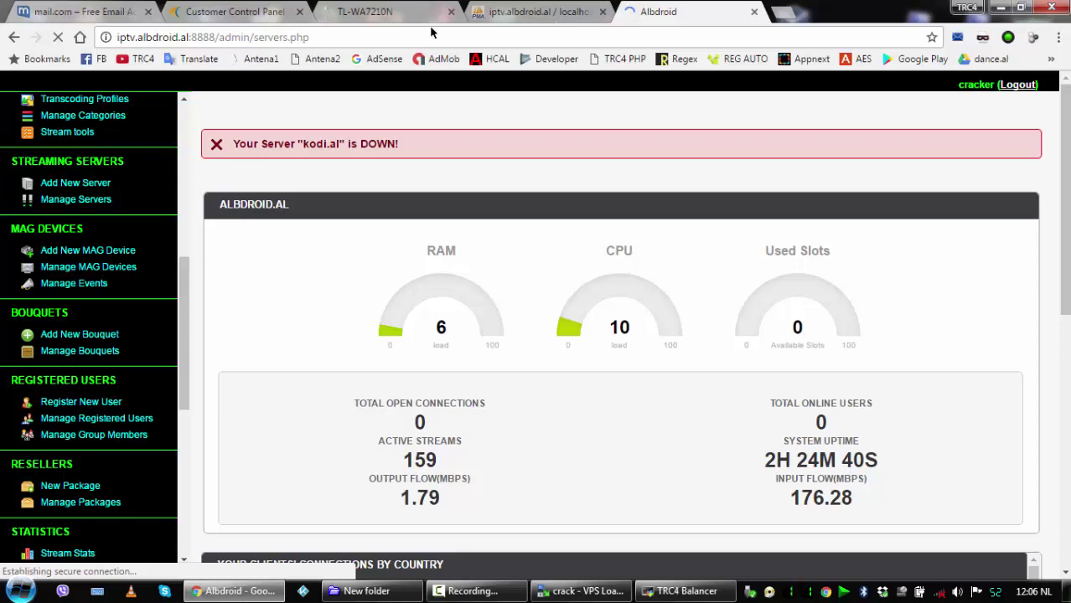
- On the TP-Link admin page, connect to the 'apt' network from the AP List and save
{"action": "left_click", "coordinate": [382, 12]}
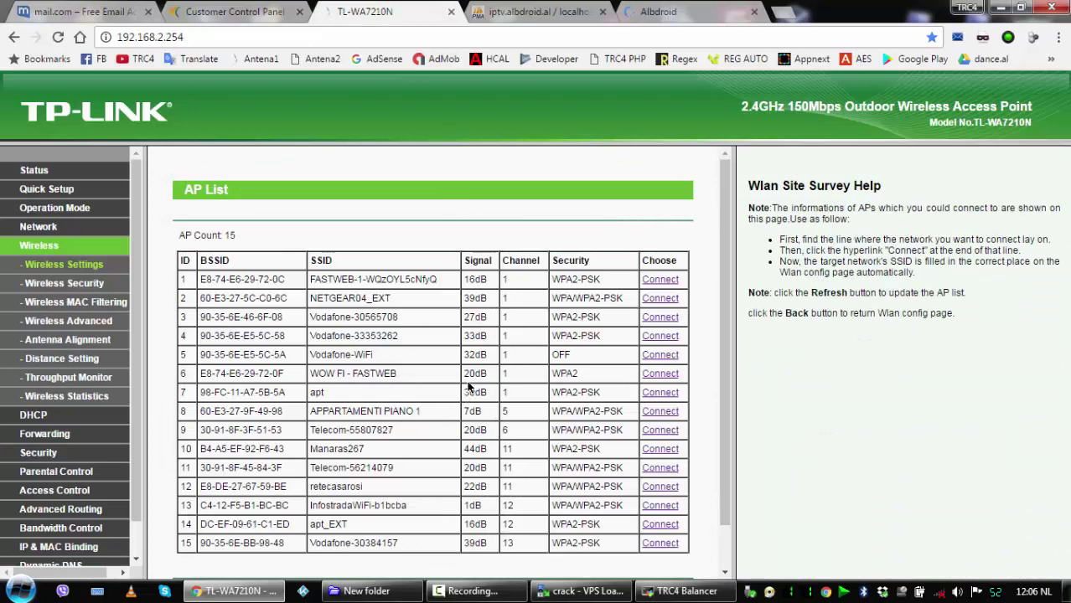
{"action": "left_click", "coordinate": [667, 393]}
{"action": "scroll", "coordinate": [373, 503], "scroll_direction": "down", "scroll_amount": 2}
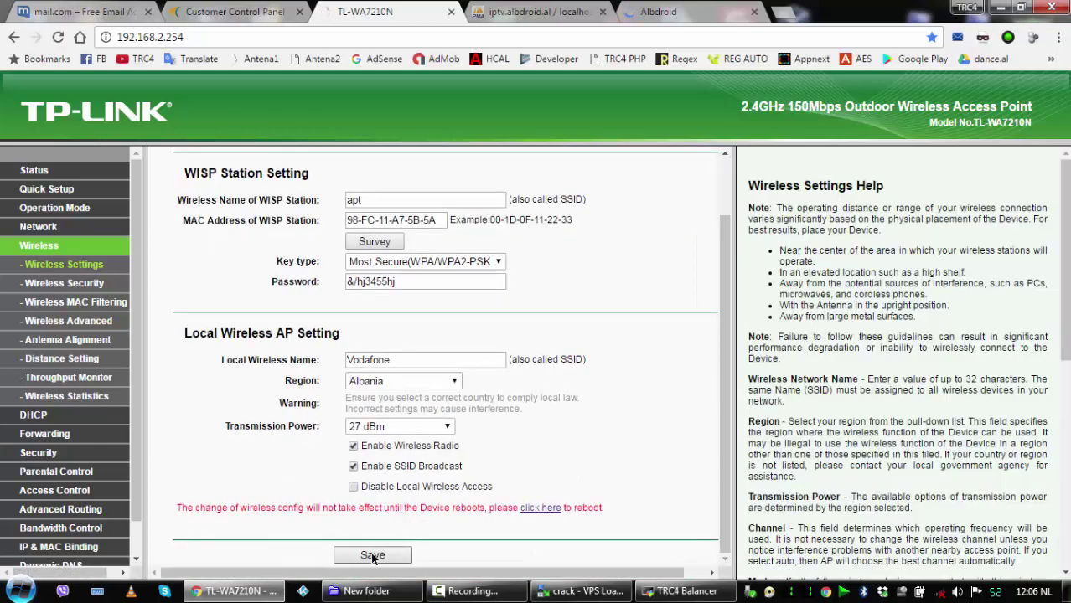
{"action": "left_click", "coordinate": [390, 558]}
- Reboot the TL-WA7210N access point, confirm, and return to the IPTV server list
{"action": "scroll", "coordinate": [536, 469], "scroll_direction": "down", "scroll_amount": 2}
{"action": "left_click", "coordinate": [542, 508]}
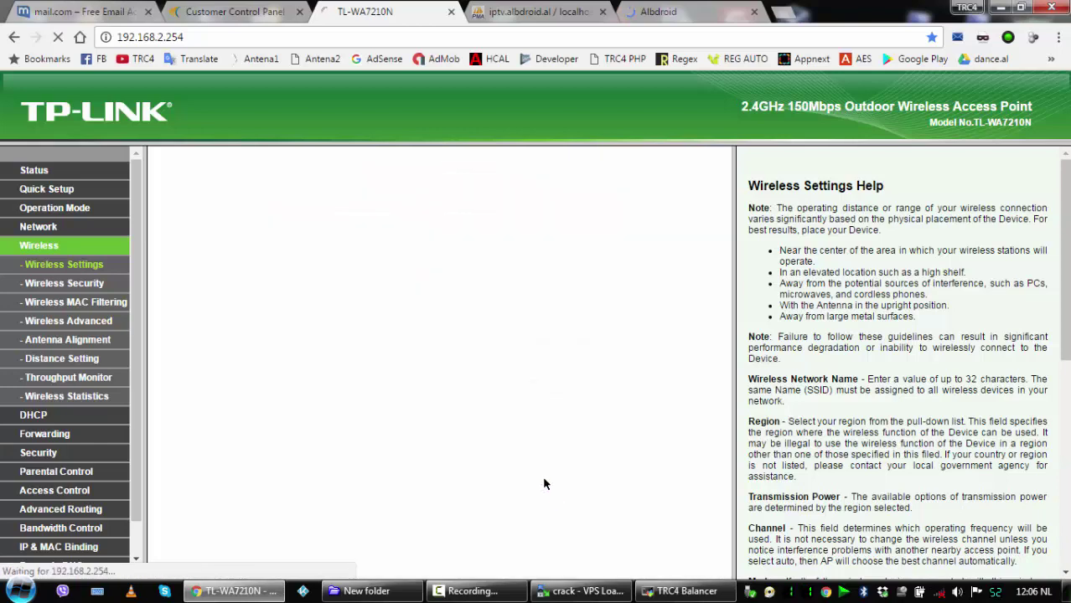
{"action": "left_click", "coordinate": [395, 256]}
{"action": "left_click", "coordinate": [620, 148]}
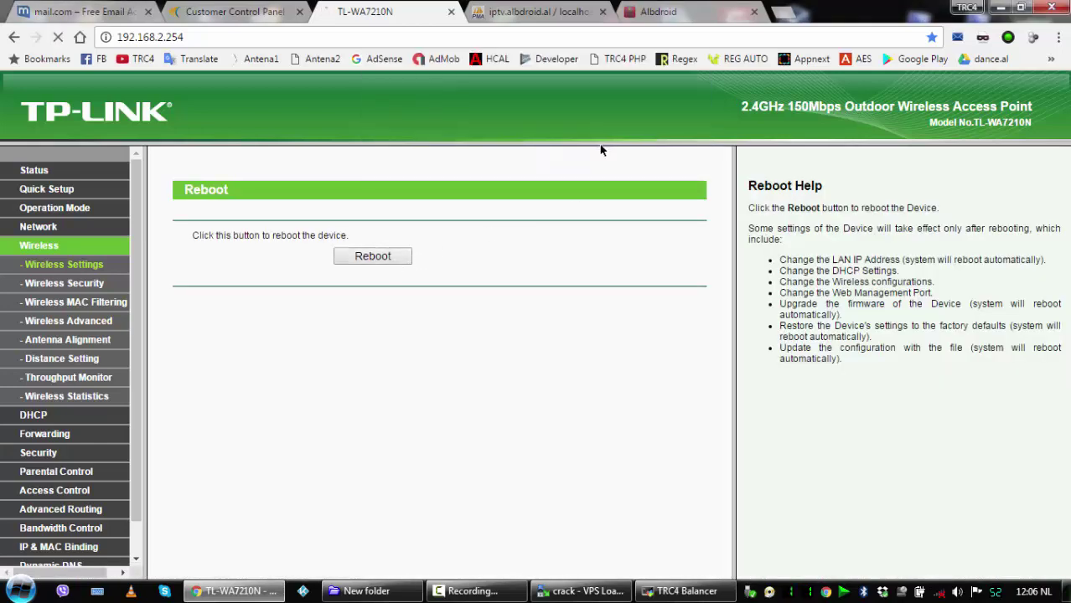
{"action": "left_click", "coordinate": [655, 34]}
{"action": "left_click", "coordinate": [680, 14]}
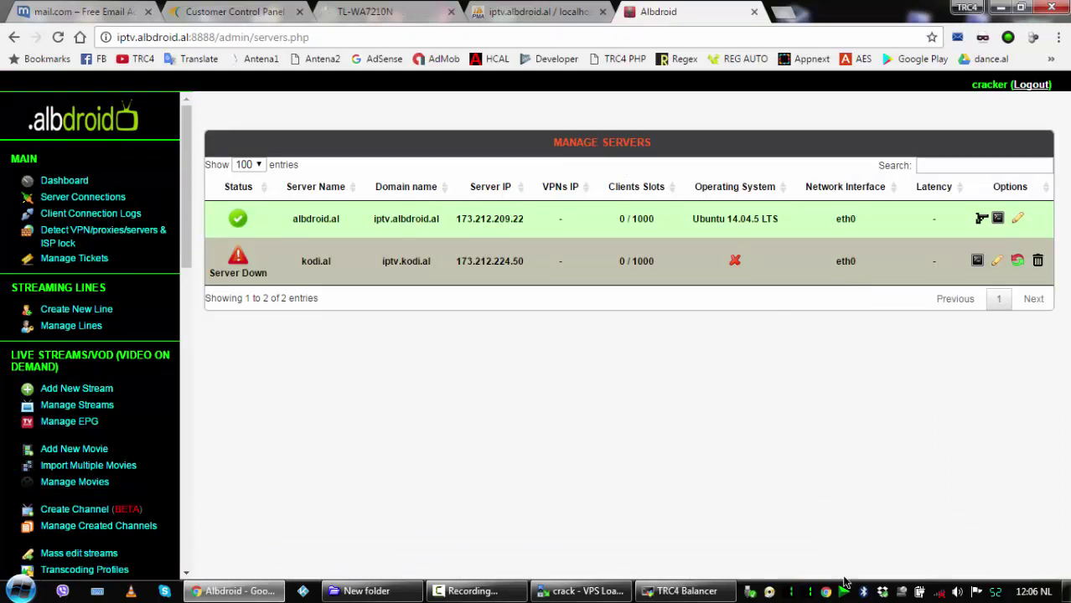
- Go back to the Albdroid login page and place the cursor in the security code field
{"action": "left_click", "coordinate": [472, 590]}
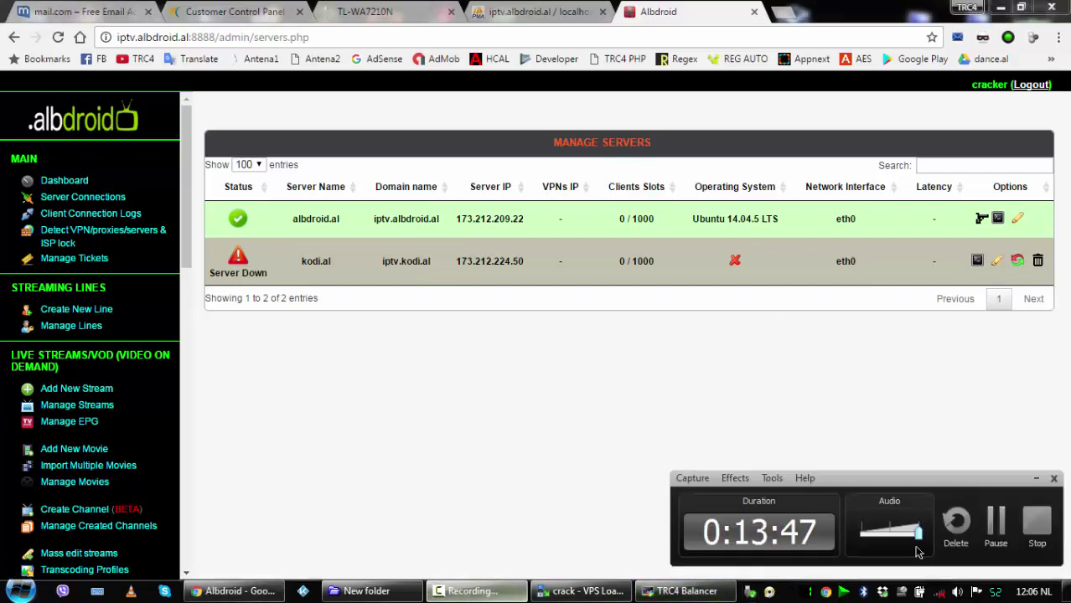
{"action": "left_click", "coordinate": [1005, 543]}
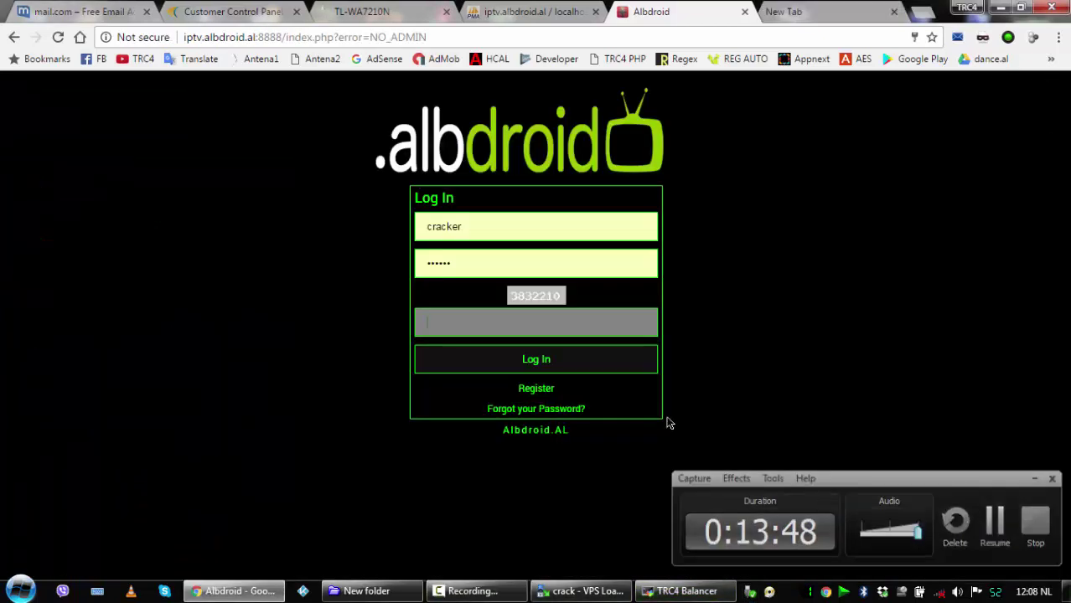
{"action": "left_click", "coordinate": [528, 325]}
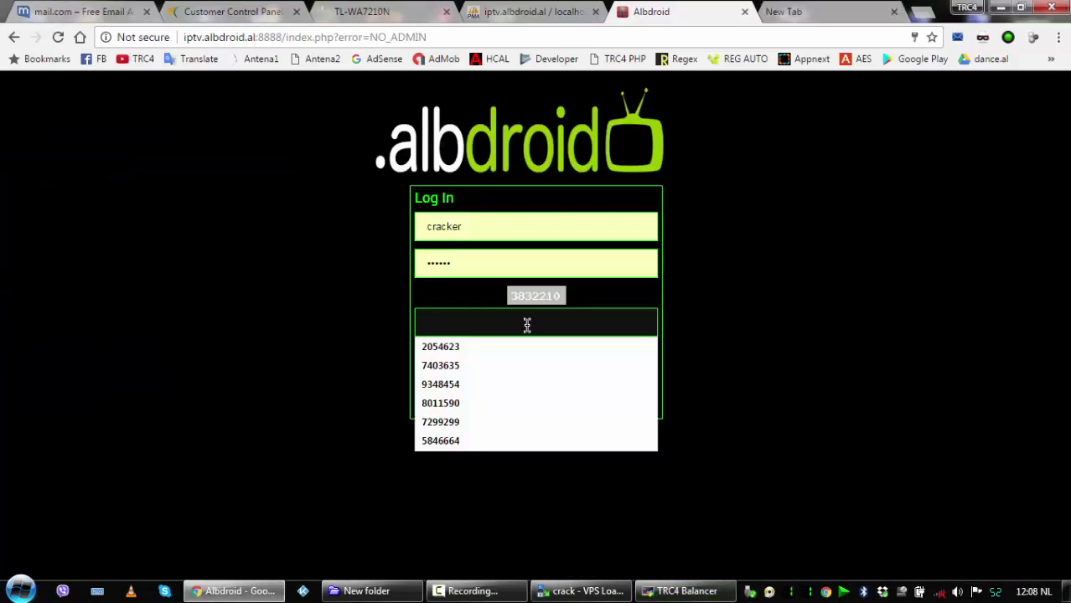
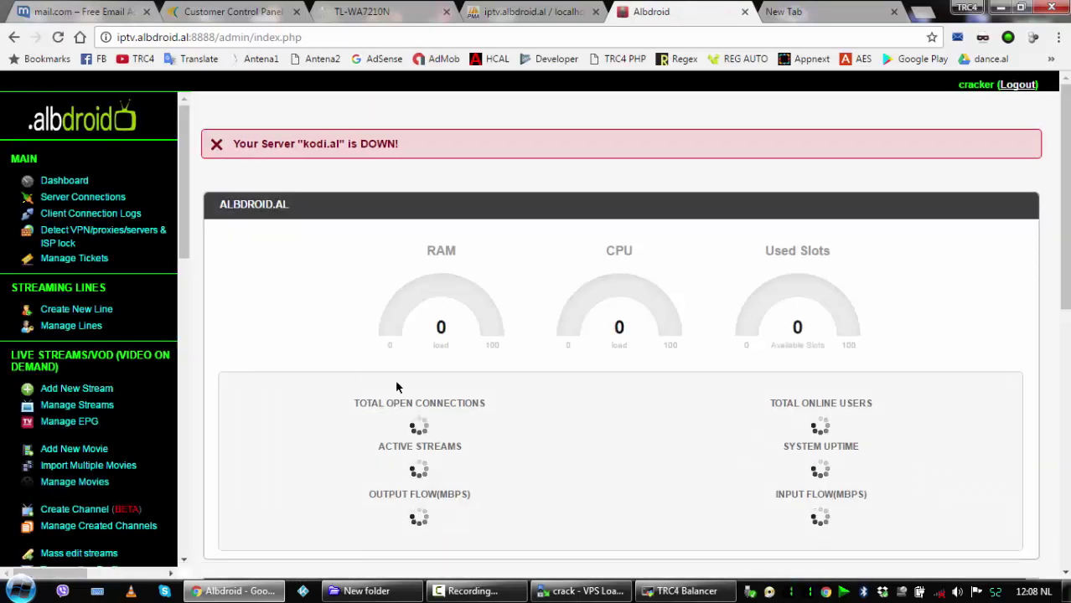
- Open Manage Servers under Streaming Servers to list albdroid.al (online) and kodi.al (down)
{"action": "scroll", "coordinate": [84, 471], "scroll_direction": "down", "scroll_amount": 4}
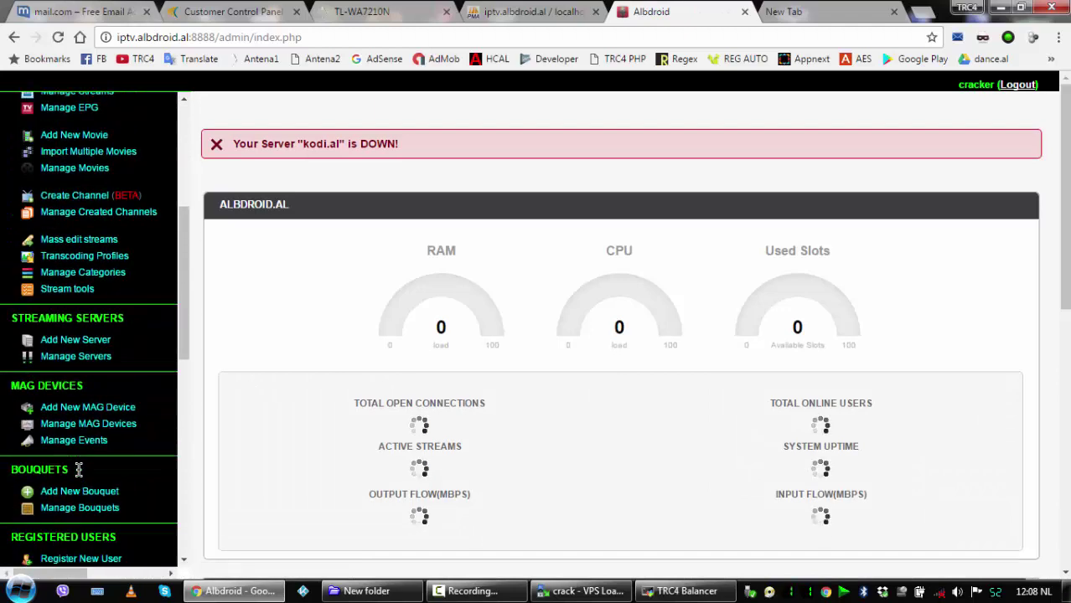
{"action": "left_click", "coordinate": [86, 360]}
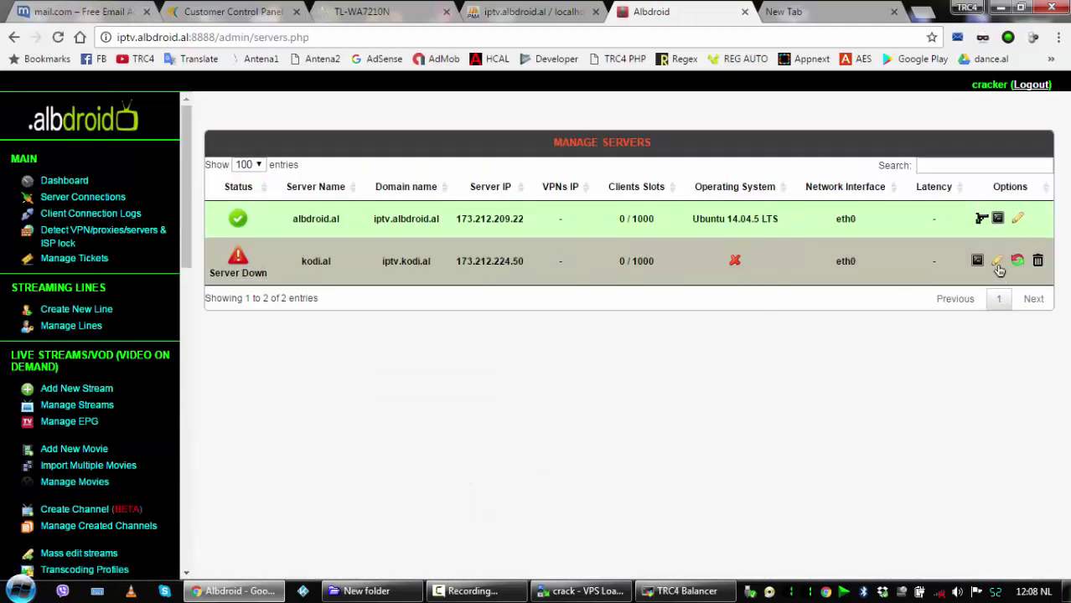
- Open the Edit Server form for the kodi.al server
{"action": "left_click", "coordinate": [997, 262]}
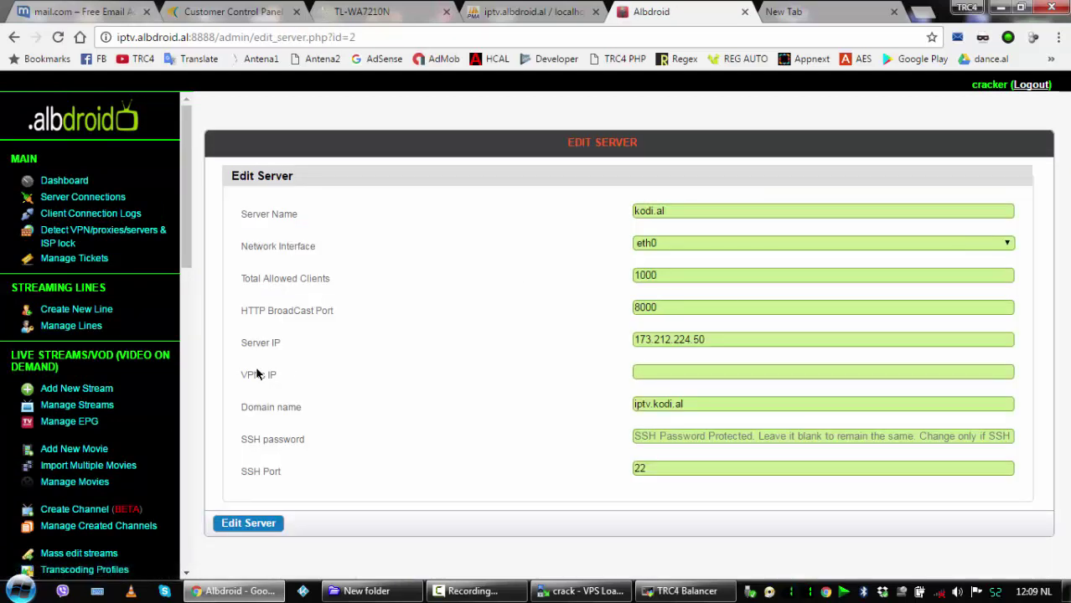
{"action": "left_click_drag", "start_coordinate": [232, 435], "coordinate": [492, 456]}
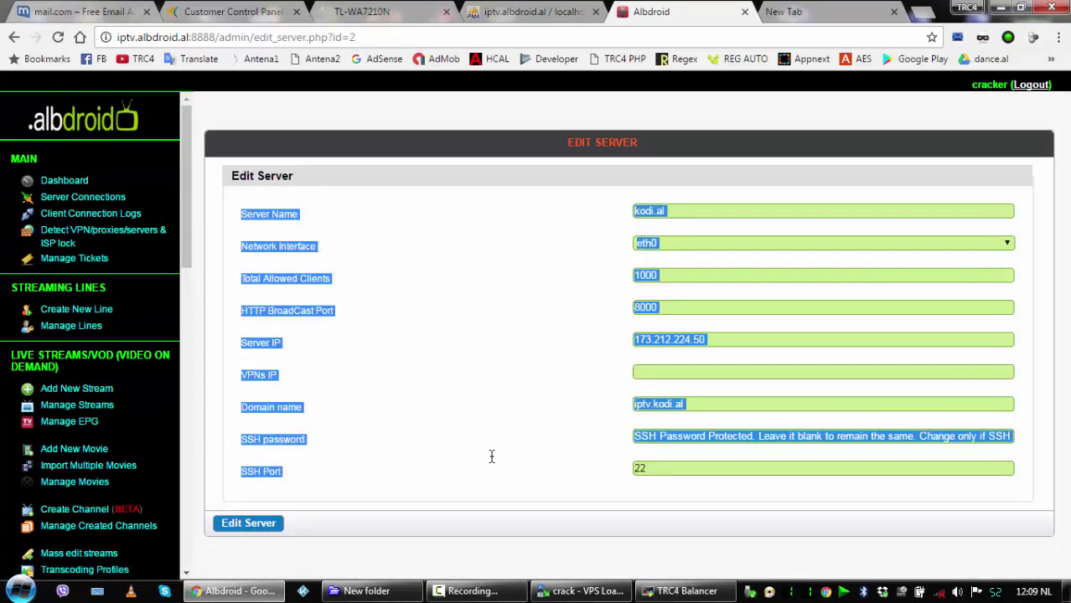
{"action": "left_click", "coordinate": [493, 455]}
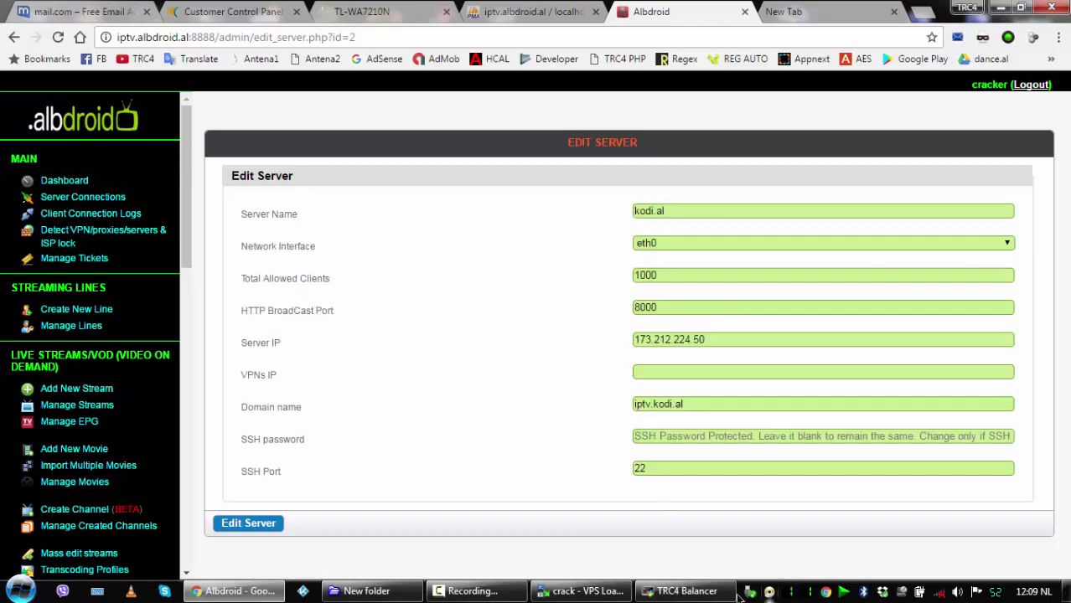
- Enter the load balancer's SSH password into the SSH password field, leaving changes unsaved
{"action": "left_click", "coordinate": [473, 590]}
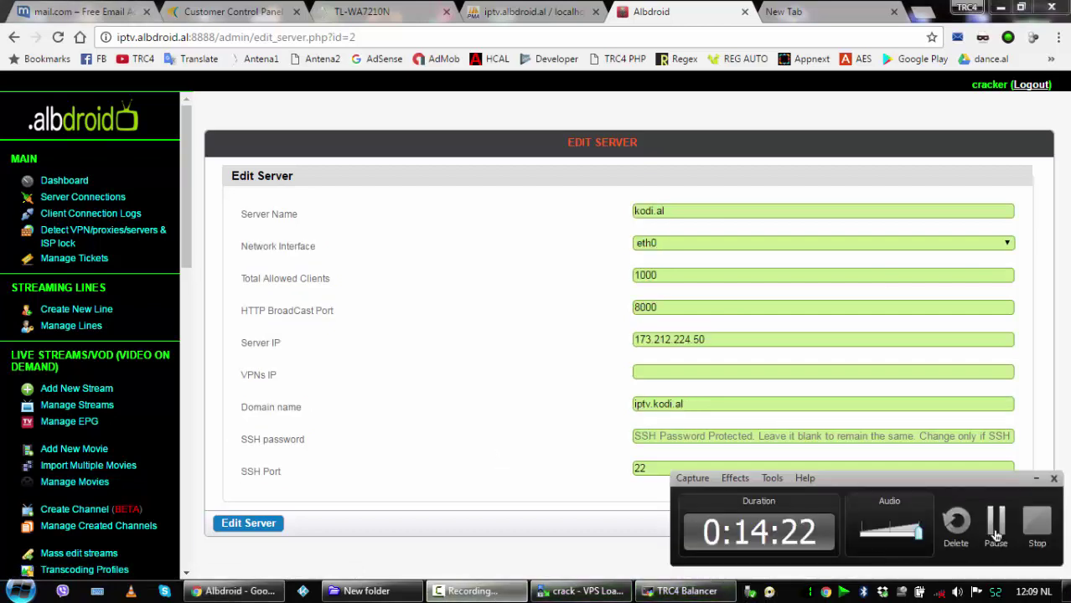
{"action": "left_click", "coordinate": [991, 521]}
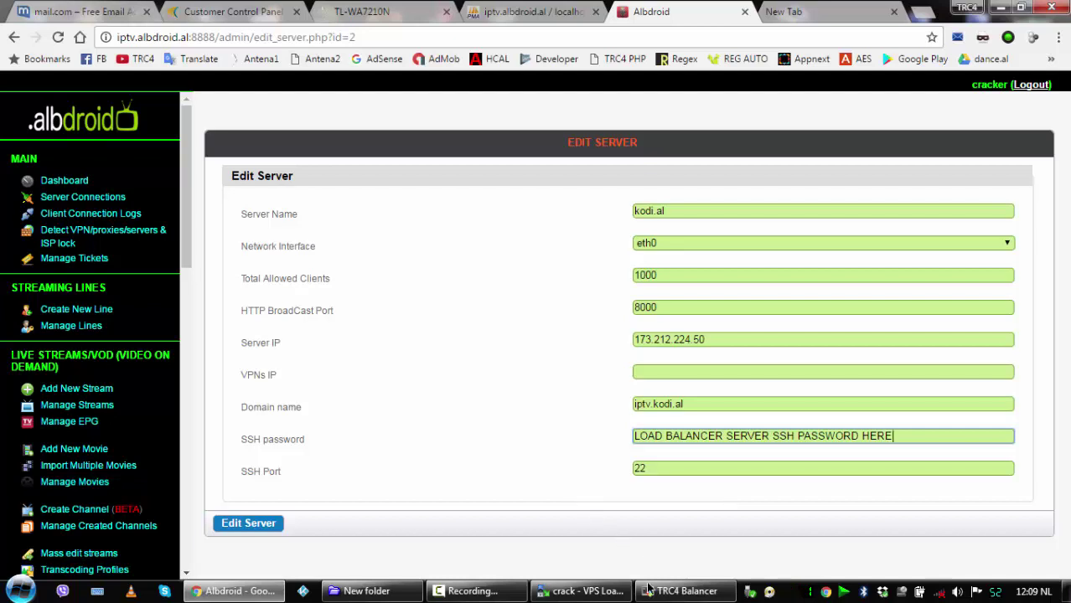
{"action": "left_click", "coordinate": [479, 591]}
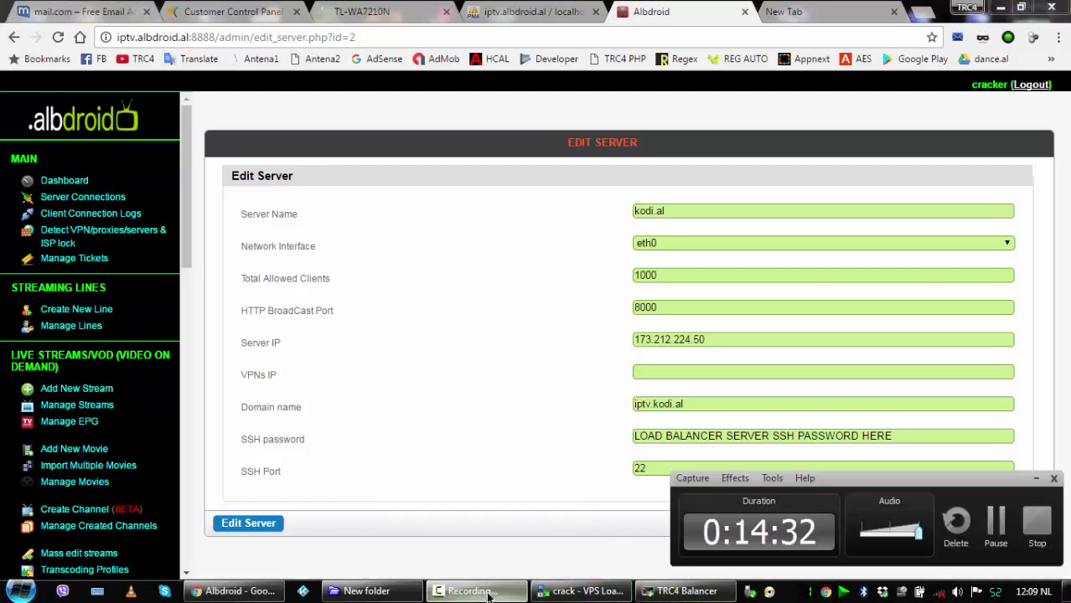
{"action": "left_click", "coordinate": [997, 528]}
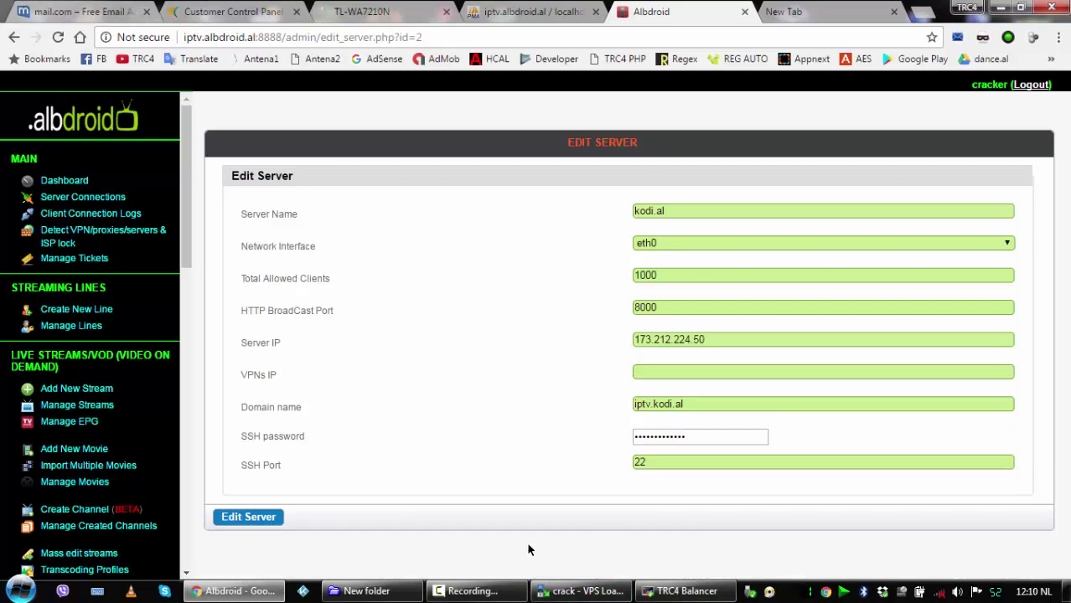
- Submit the kodi.al server's edits, with its SSH password set, and go back to the dashboard
{"action": "left_click", "coordinate": [254, 518]}
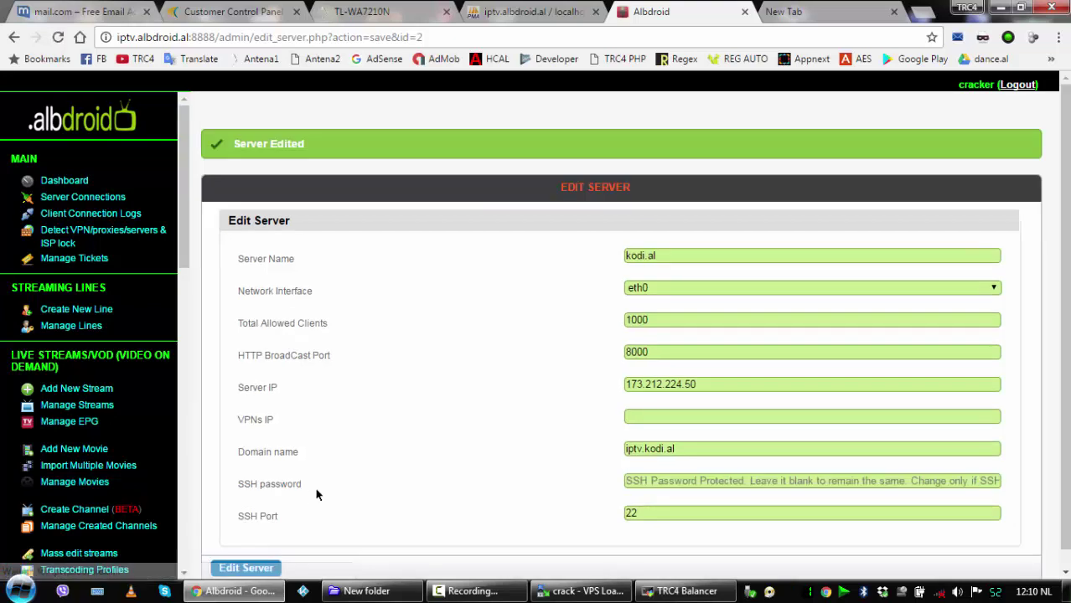
{"action": "left_click", "coordinate": [74, 188]}
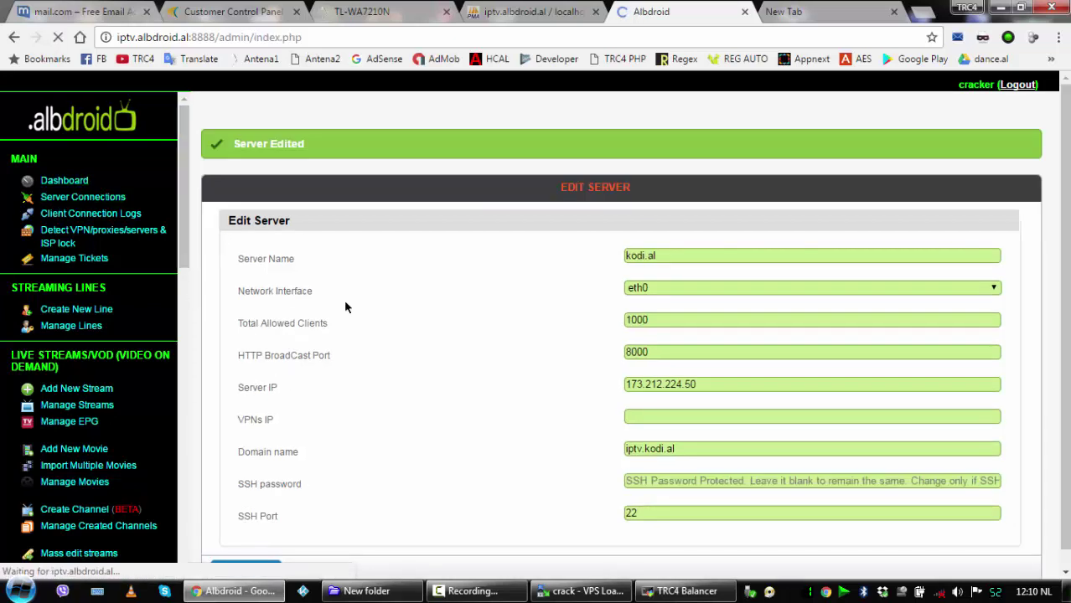
{"action": "left_click", "coordinate": [603, 597]}
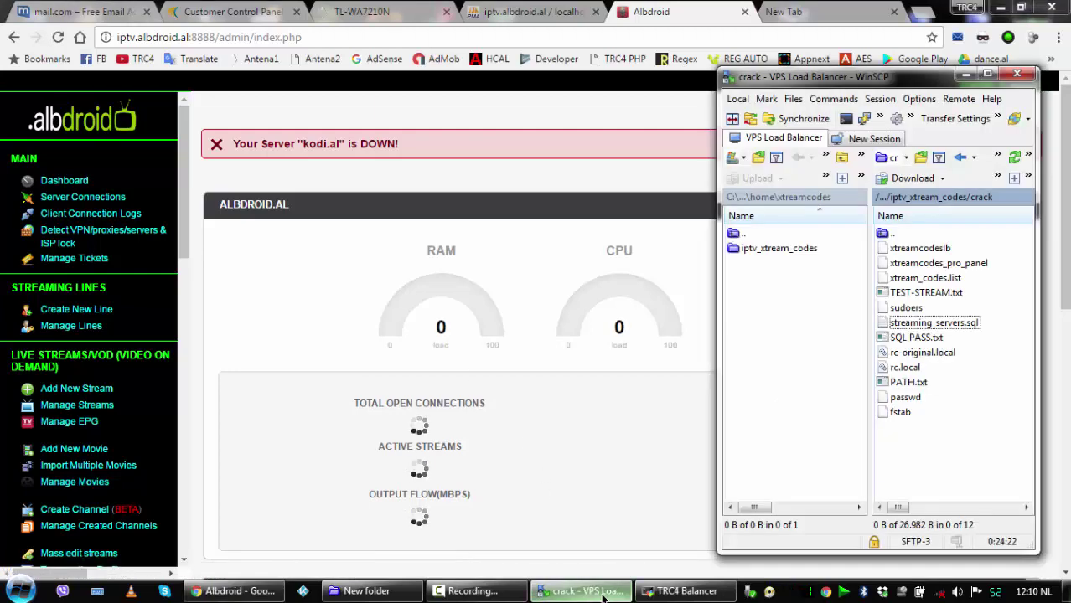
{"action": "double_click", "coordinate": [886, 234]}
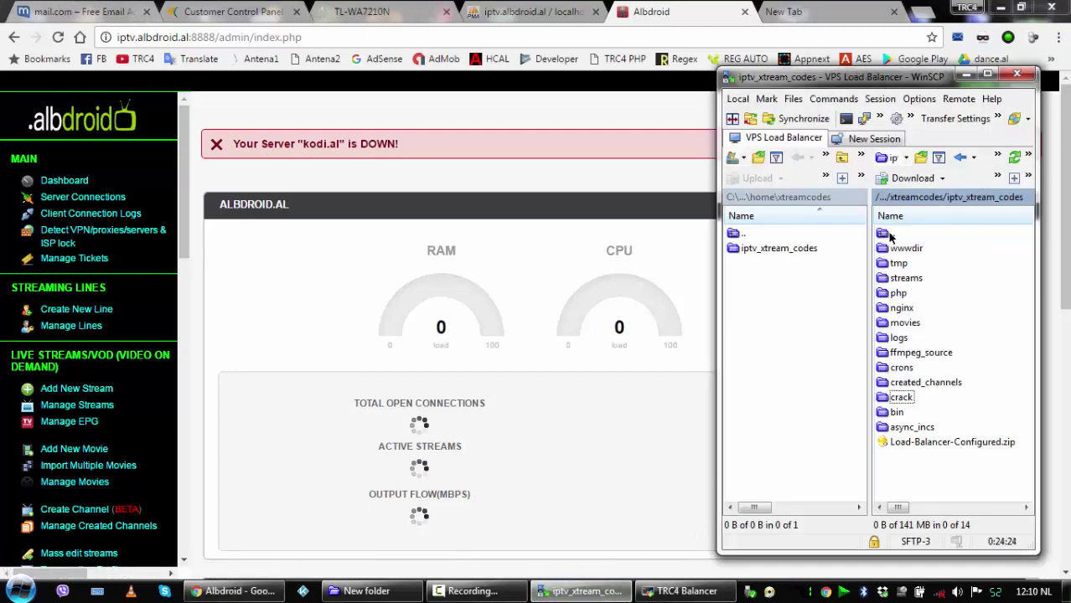
{"action": "left_click", "coordinate": [880, 138]}
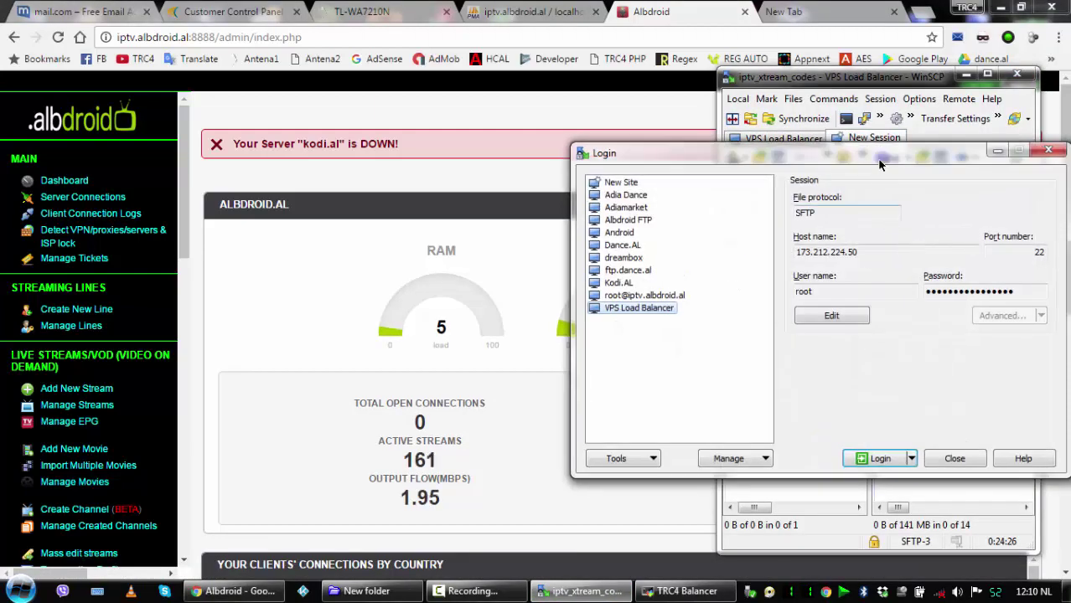
{"action": "left_click_drag", "start_coordinate": [702, 156], "coordinate": [190, 89]}
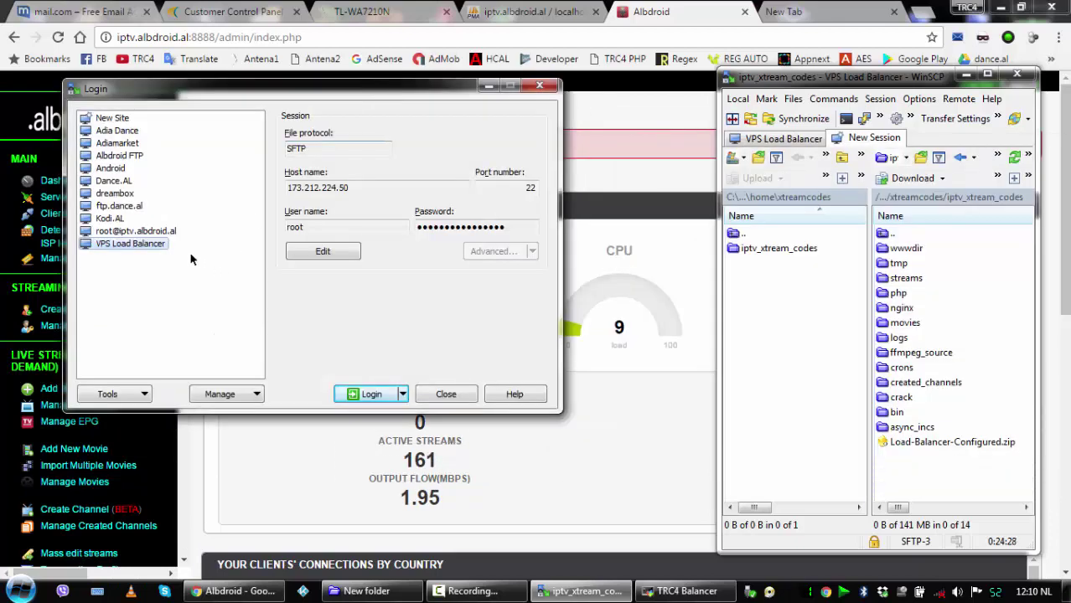
{"action": "double_click", "coordinate": [138, 231]}
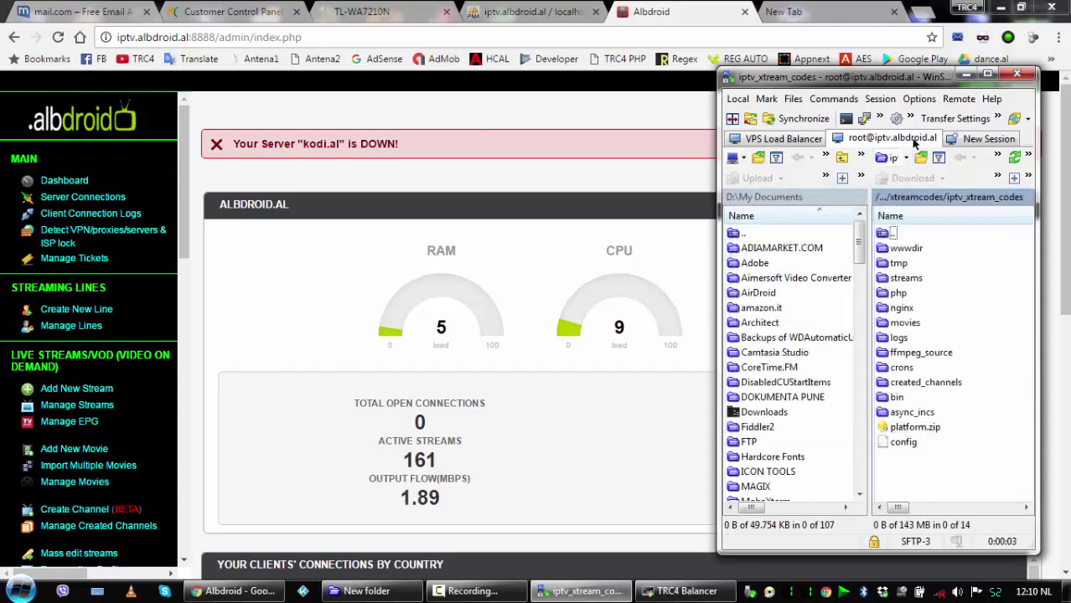
- Open the main server's config file in Notepad++
{"action": "left_click", "coordinate": [903, 441]}
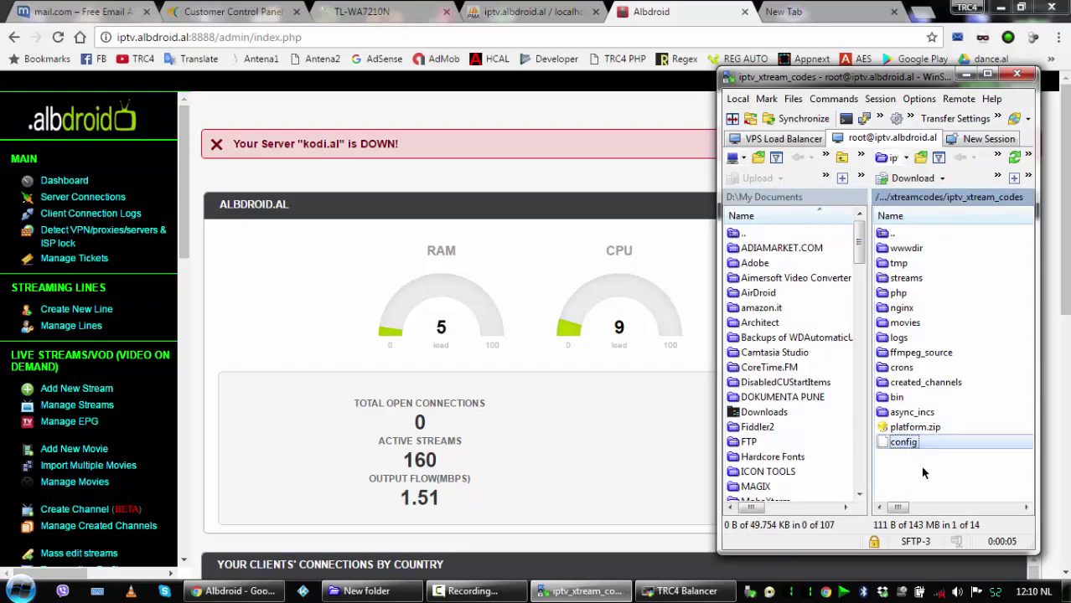
{"action": "left_click", "coordinate": [916, 447]}
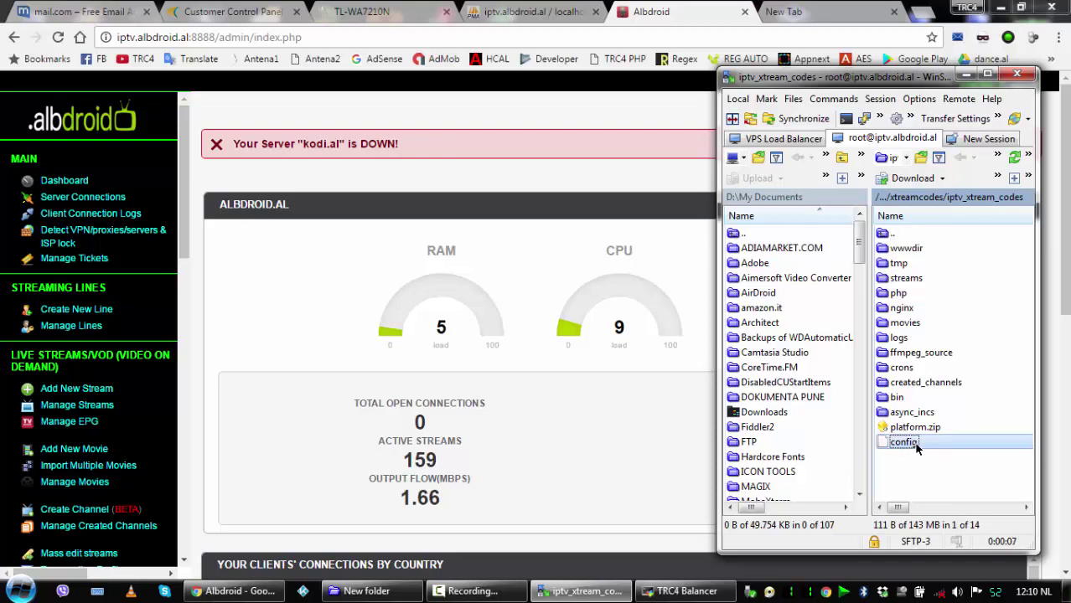
{"action": "double_click", "coordinate": [916, 447]}
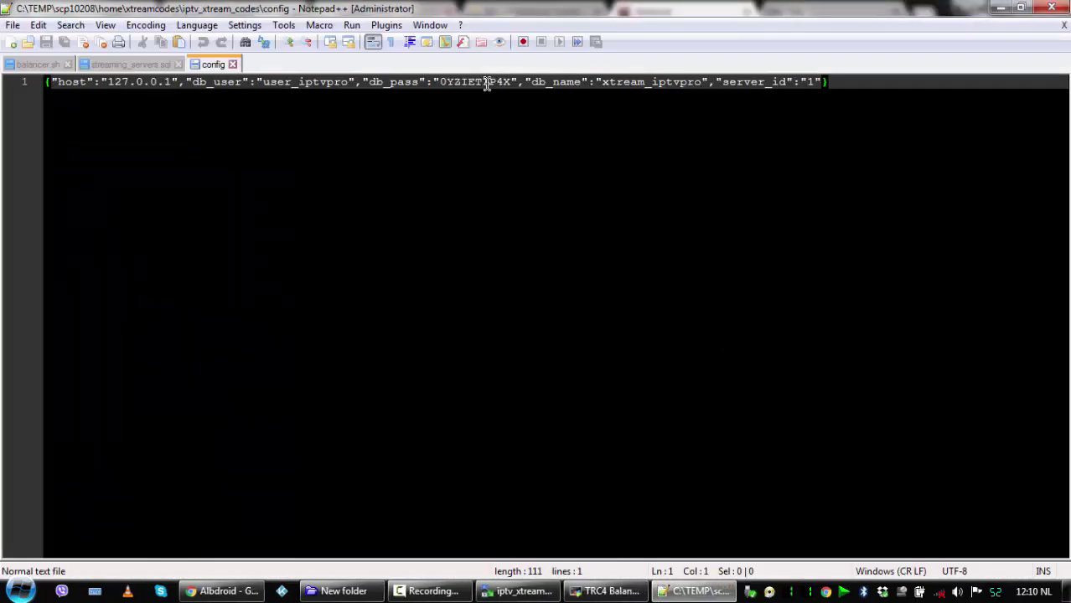
- Copy the db_pass value from the main server's config file
{"action": "double_click", "coordinate": [486, 83]}
{"action": "right_click", "coordinate": [485, 83]}
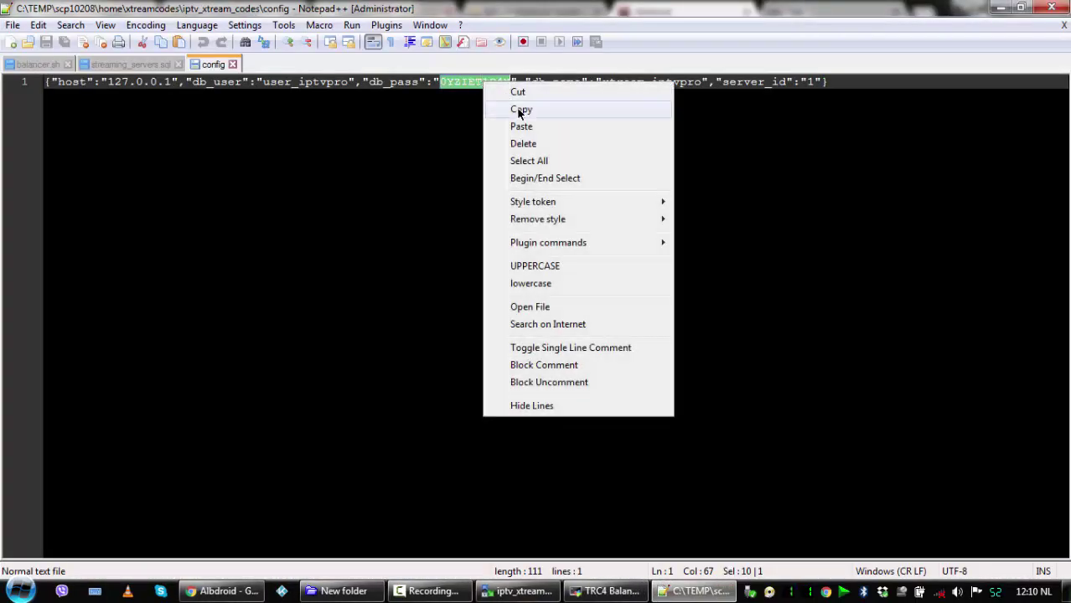
{"action": "left_click", "coordinate": [521, 110]}
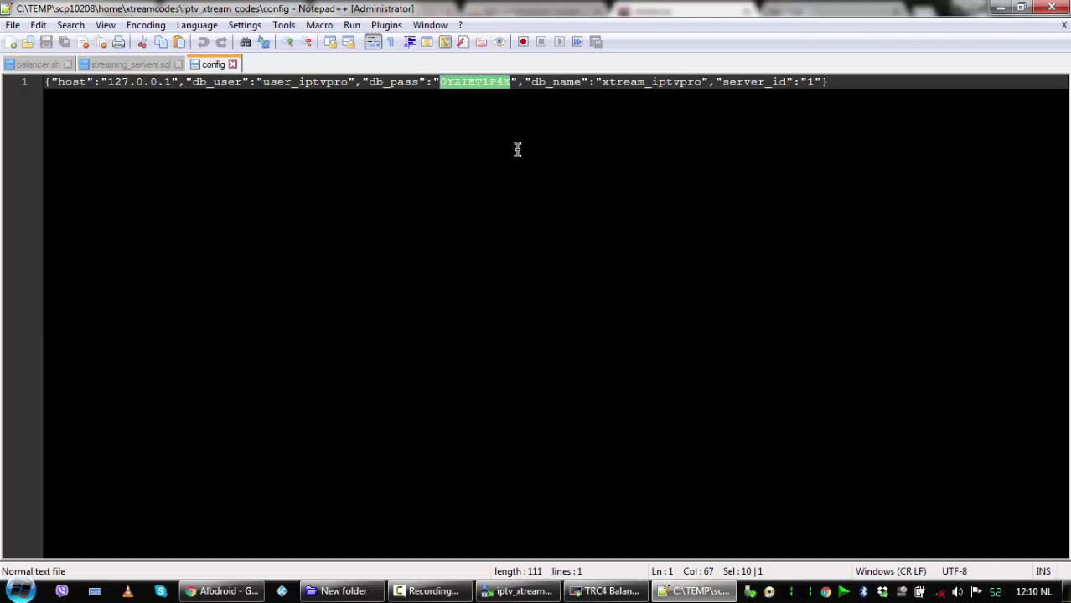
- Open wwwdir/config.php from the VPS Load Balancer session for editing
{"action": "left_click", "coordinate": [622, 593]}
{"action": "left_click", "coordinate": [694, 592]}
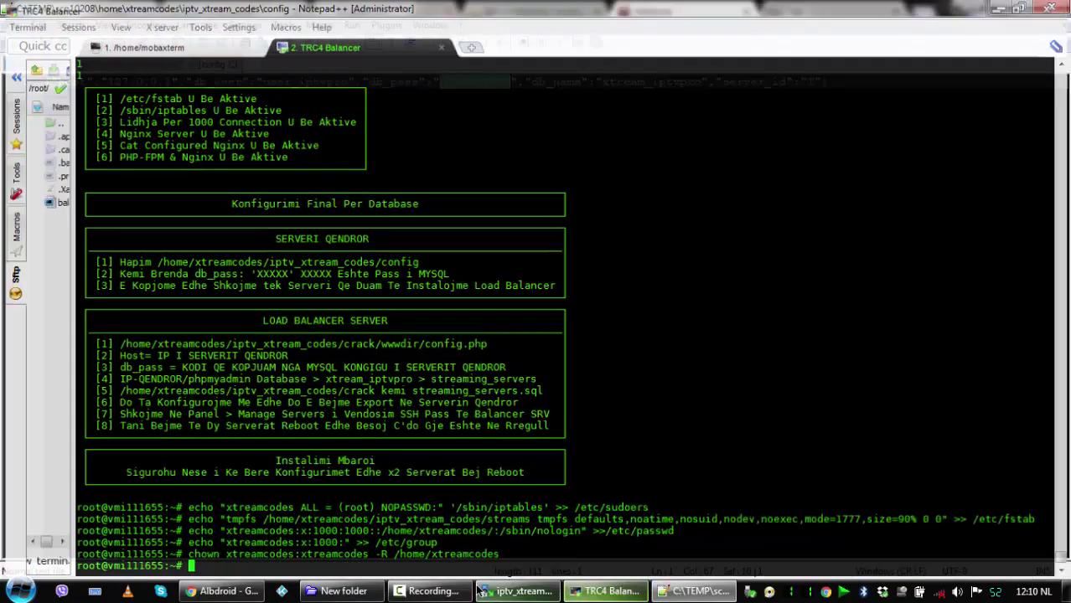
{"action": "left_click", "coordinate": [499, 593]}
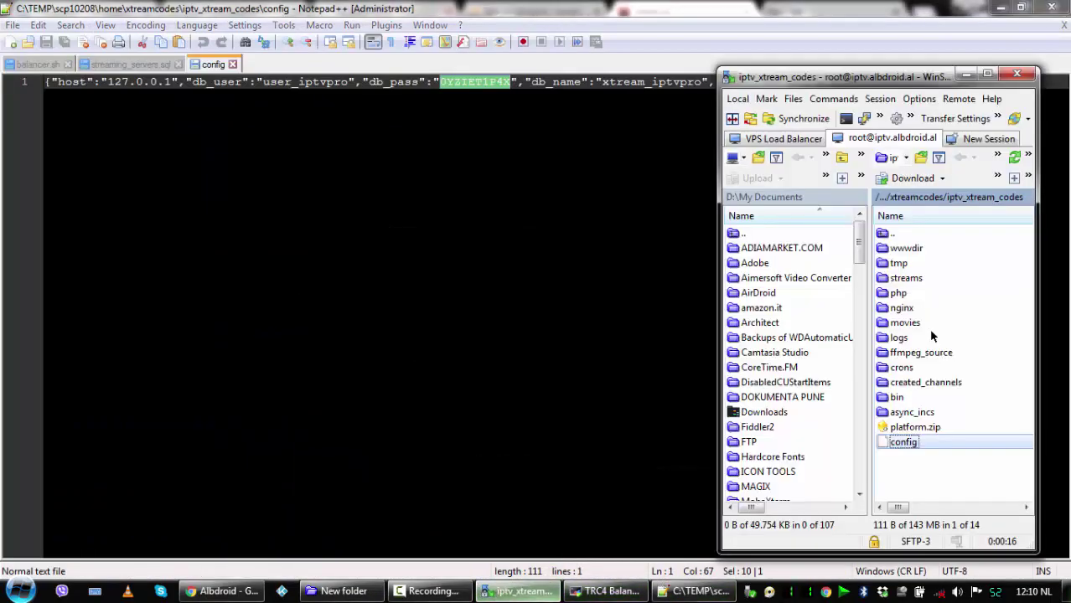
{"action": "left_click", "coordinate": [802, 141]}
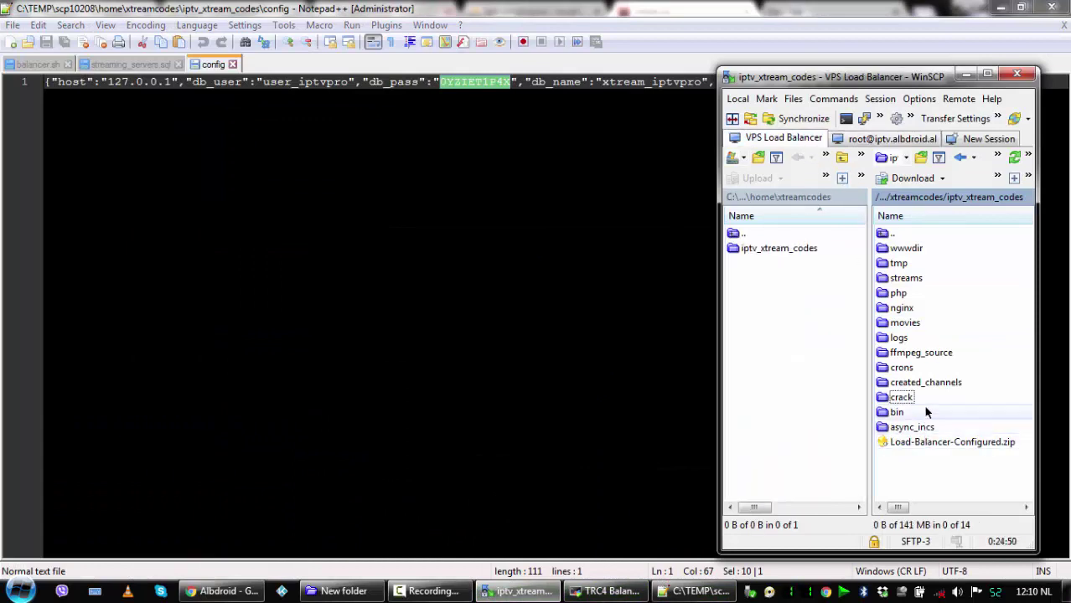
{"action": "double_click", "coordinate": [909, 248]}
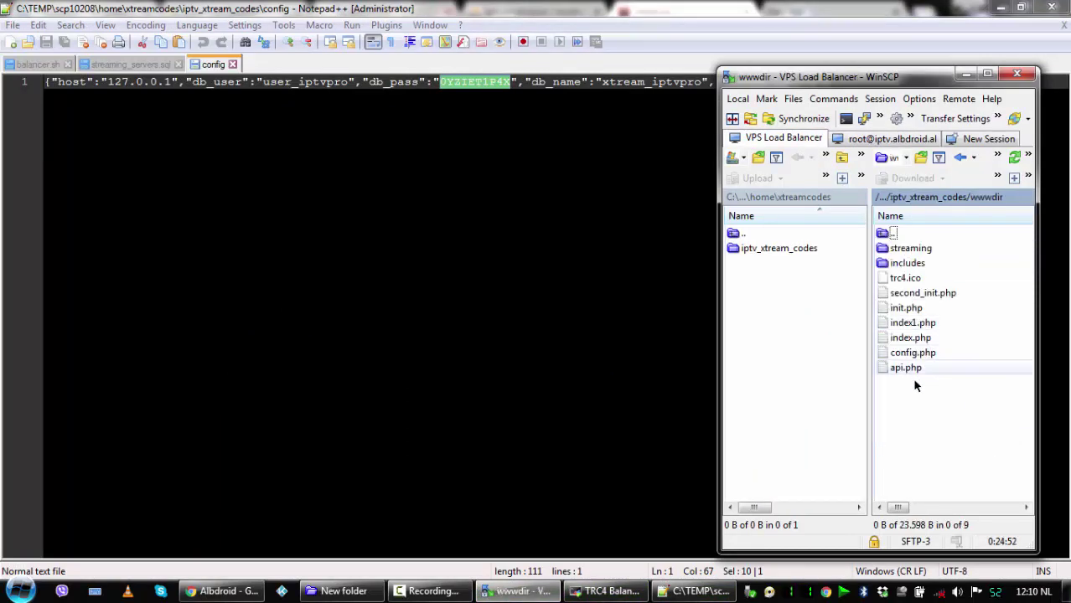
{"action": "double_click", "coordinate": [914, 352]}
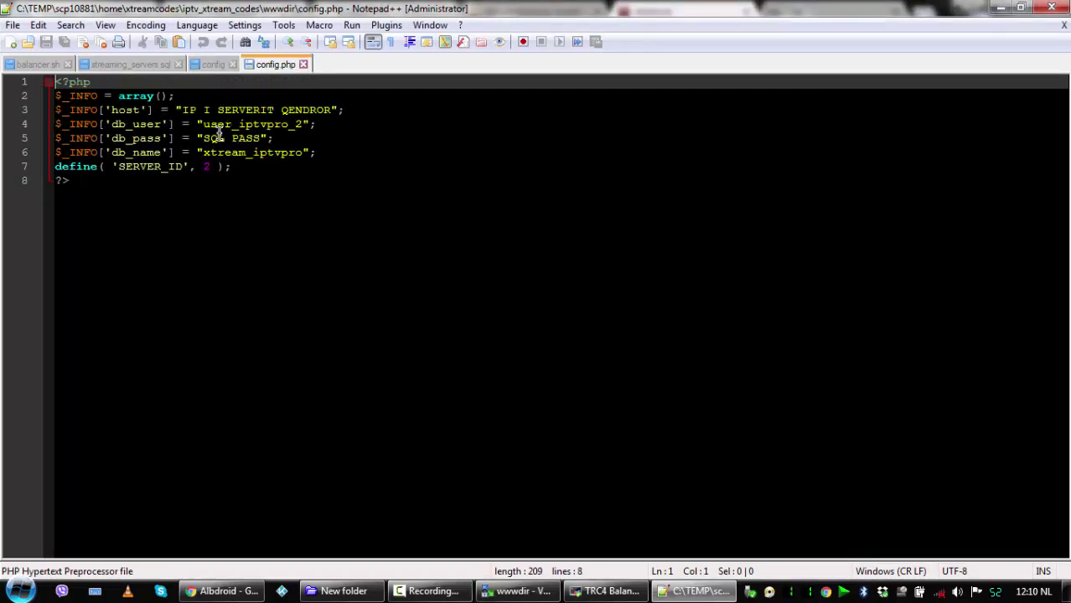
- Paste the database password over the SQL PASS placeholder and save config.php
{"action": "left_click_drag", "start_coordinate": [202, 139], "coordinate": [260, 139]}
{"action": "right_click", "coordinate": [258, 144]}
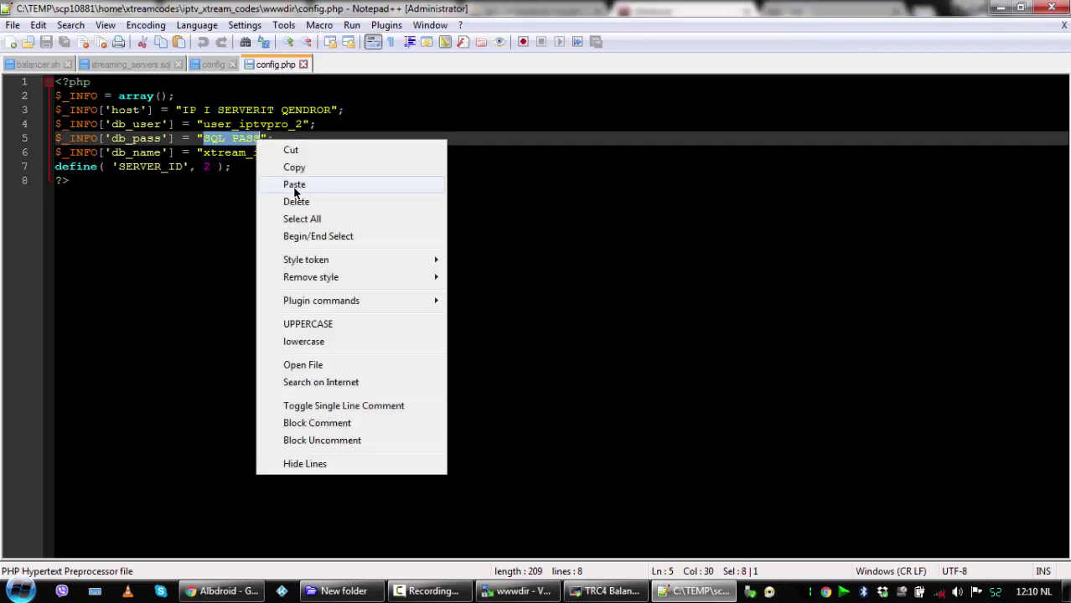
{"action": "left_click", "coordinate": [285, 186]}
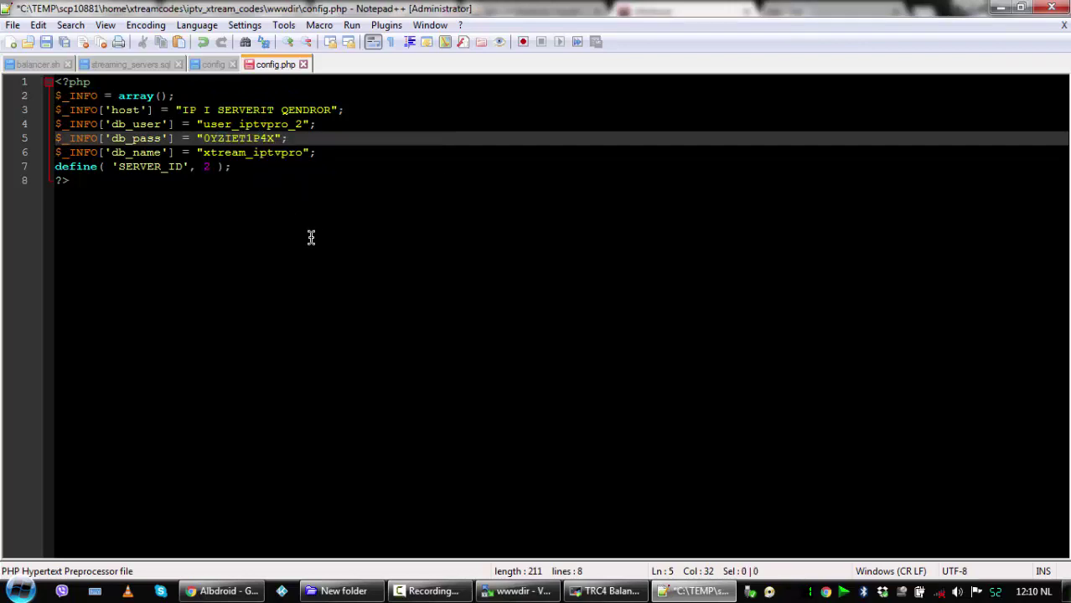
{"action": "left_click", "coordinate": [46, 44]}
{"action": "left_click", "coordinate": [222, 591]}
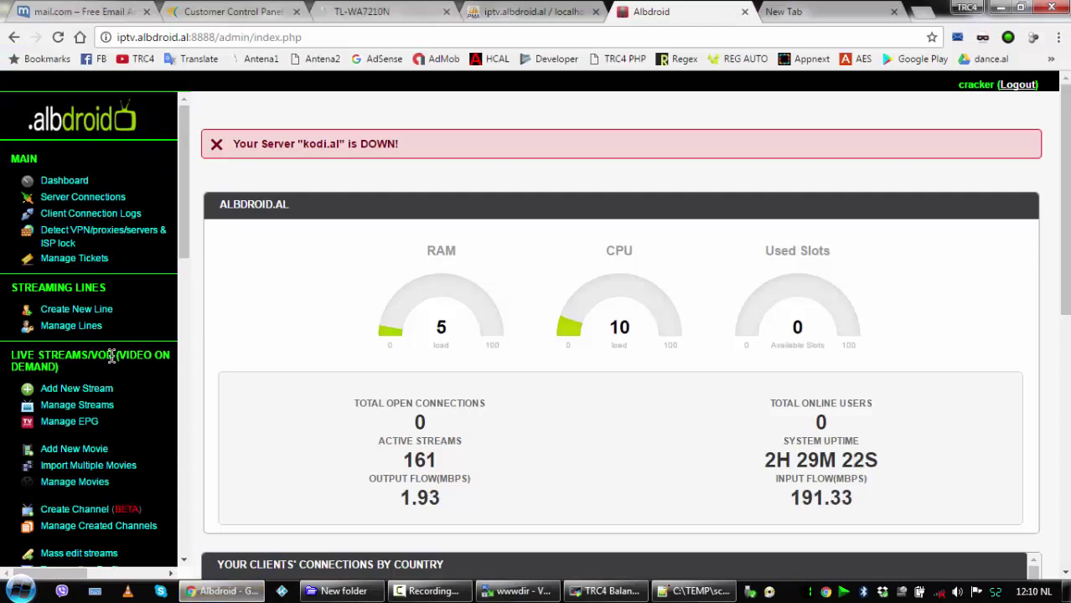
- Copy the albdroid.al server IP 173.212.209.22 from the streaming servers list
{"action": "scroll", "coordinate": [105, 489], "scroll_direction": "down", "scroll_amount": 1}
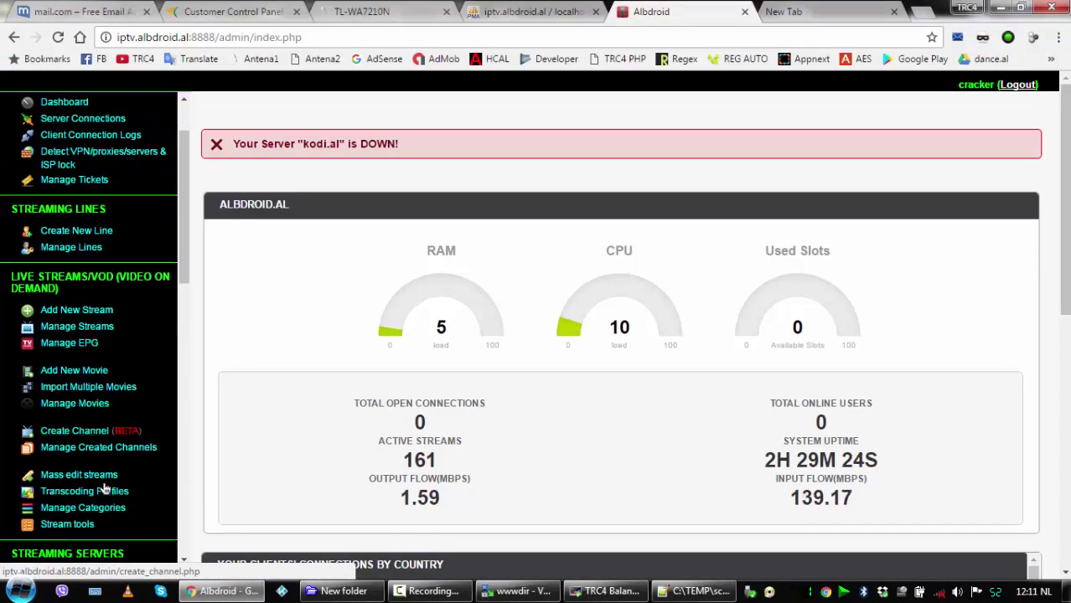
{"action": "scroll", "coordinate": [105, 489], "scroll_direction": "down", "scroll_amount": 1}
{"action": "left_click", "coordinate": [77, 514]}
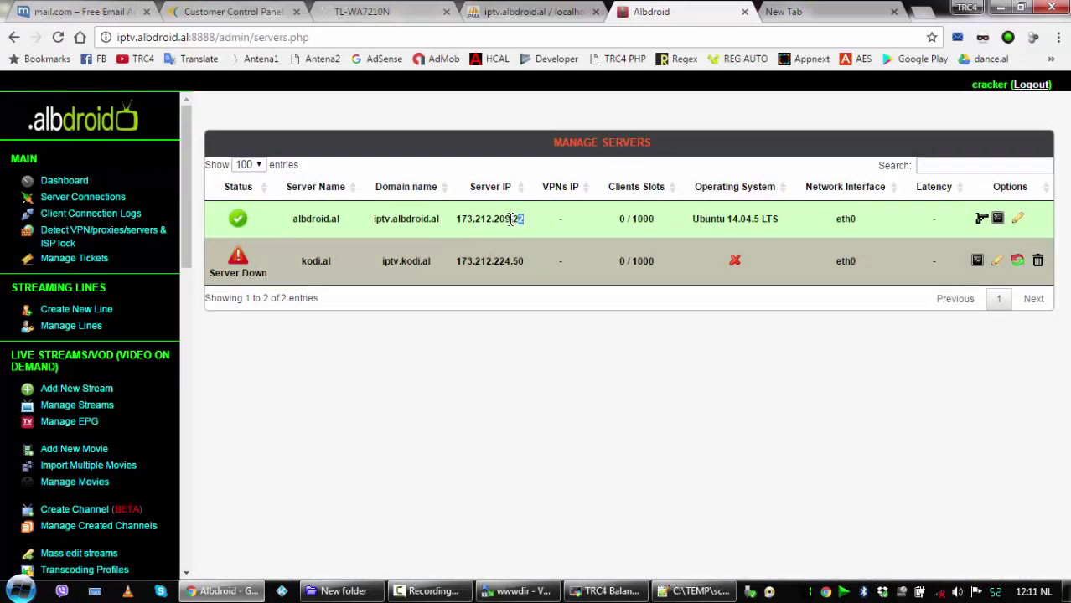
{"action": "left_click_drag", "start_coordinate": [511, 219], "coordinate": [459, 214]}
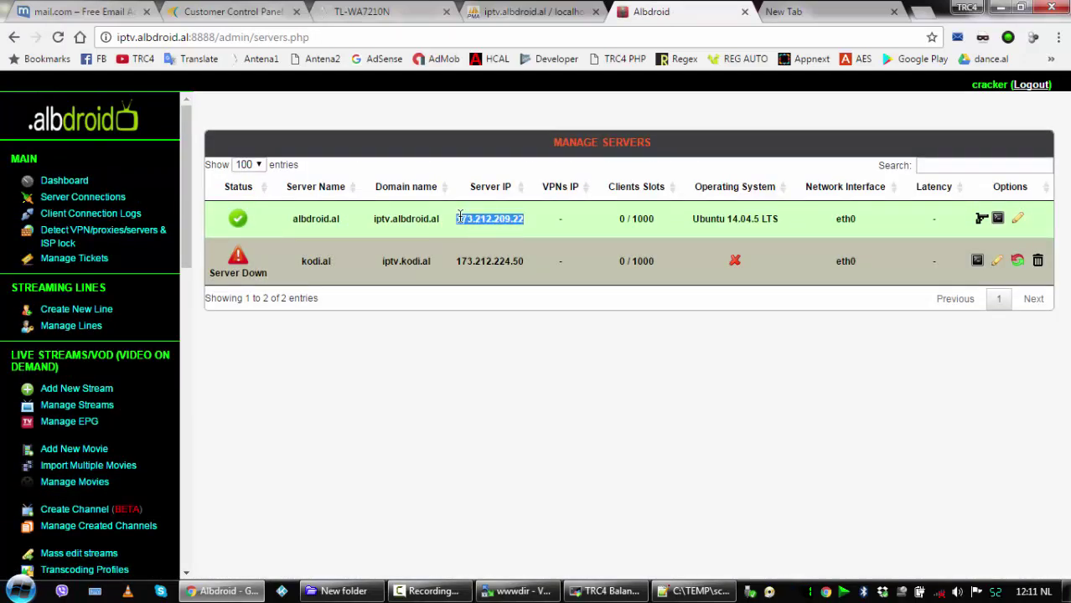
{"action": "right_click", "coordinate": [460, 216]}
{"action": "left_click", "coordinate": [479, 228]}
{"action": "left_click", "coordinate": [695, 591]}
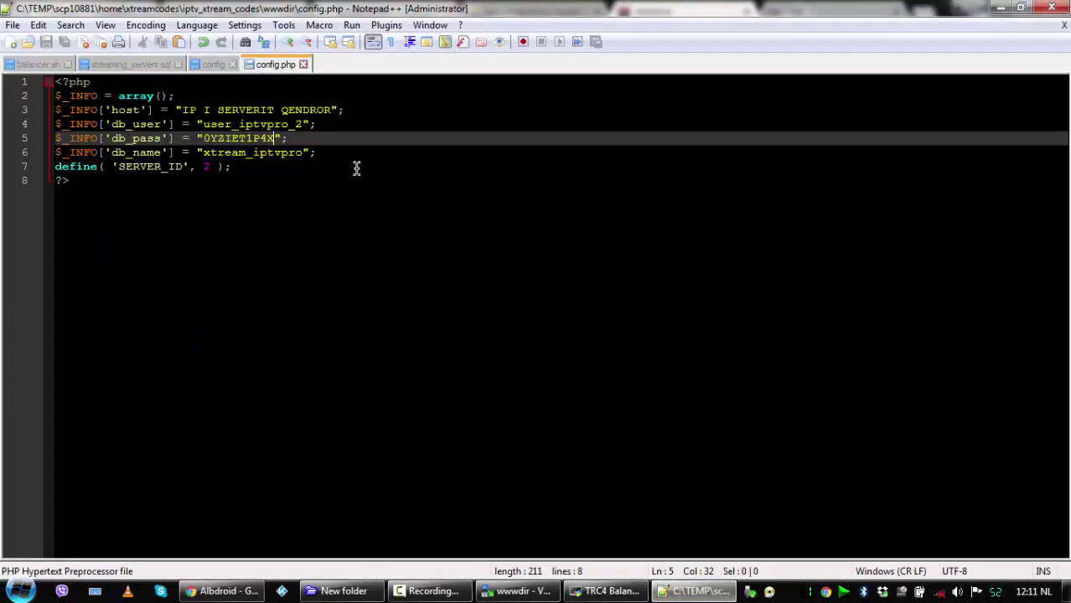
- Paste 173.212.209.22 over the host placeholder on line 3 and save config.php
{"action": "left_click_drag", "start_coordinate": [184, 109], "coordinate": [326, 110]}
{"action": "right_click", "coordinate": [329, 110]}
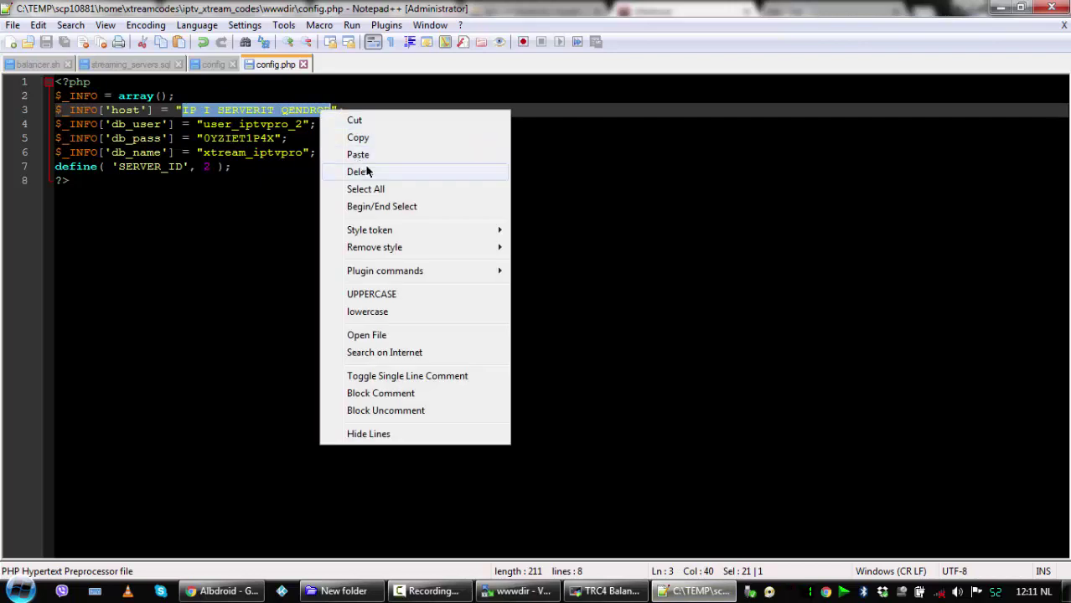
{"action": "left_click", "coordinate": [369, 155]}
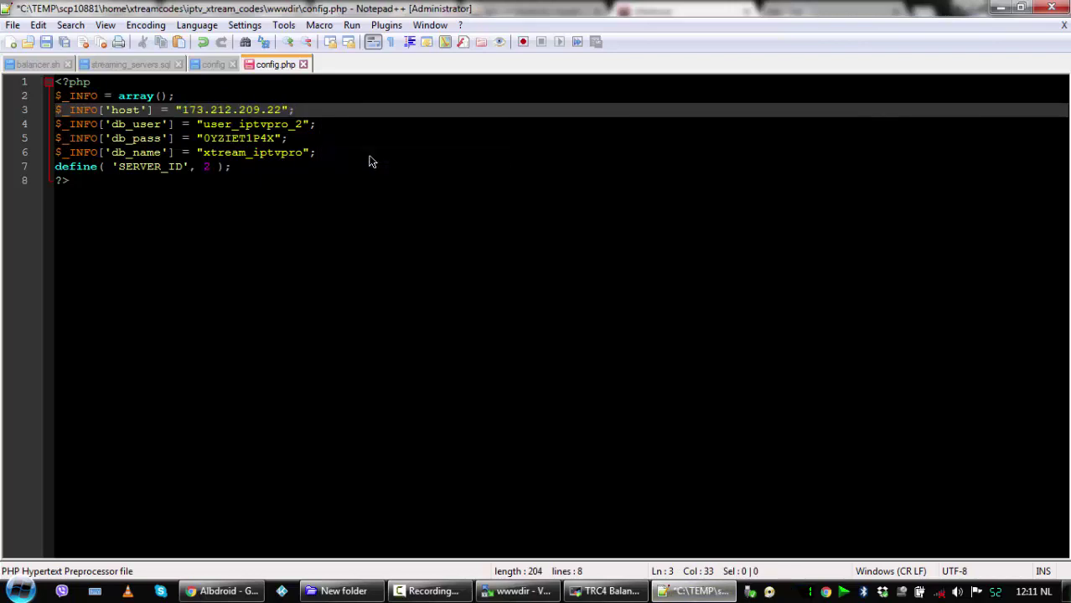
{"action": "left_click", "coordinate": [48, 42]}
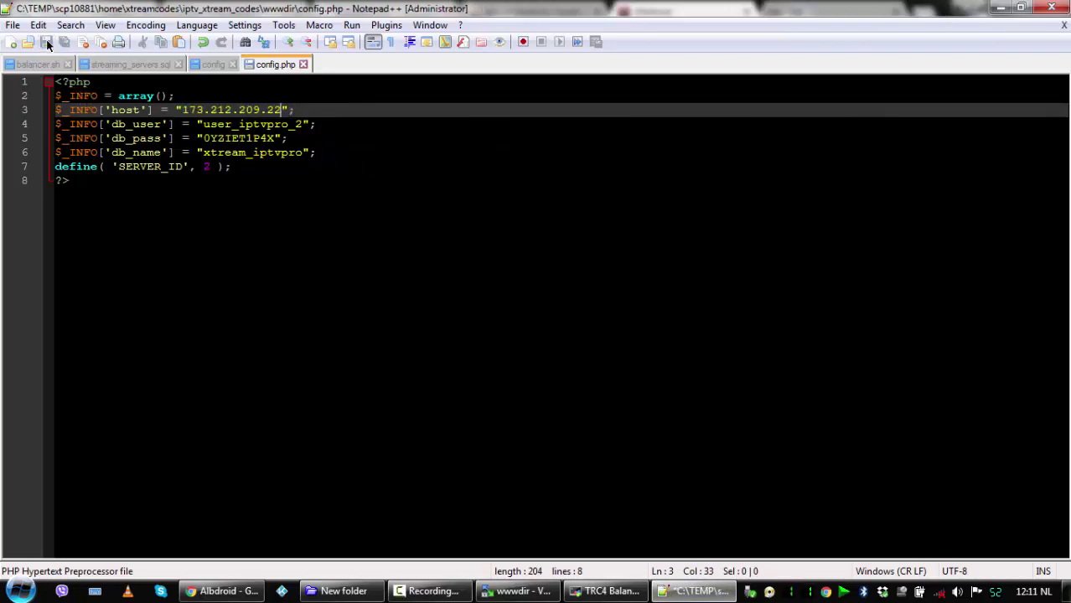
{"action": "left_click", "coordinate": [247, 589]}
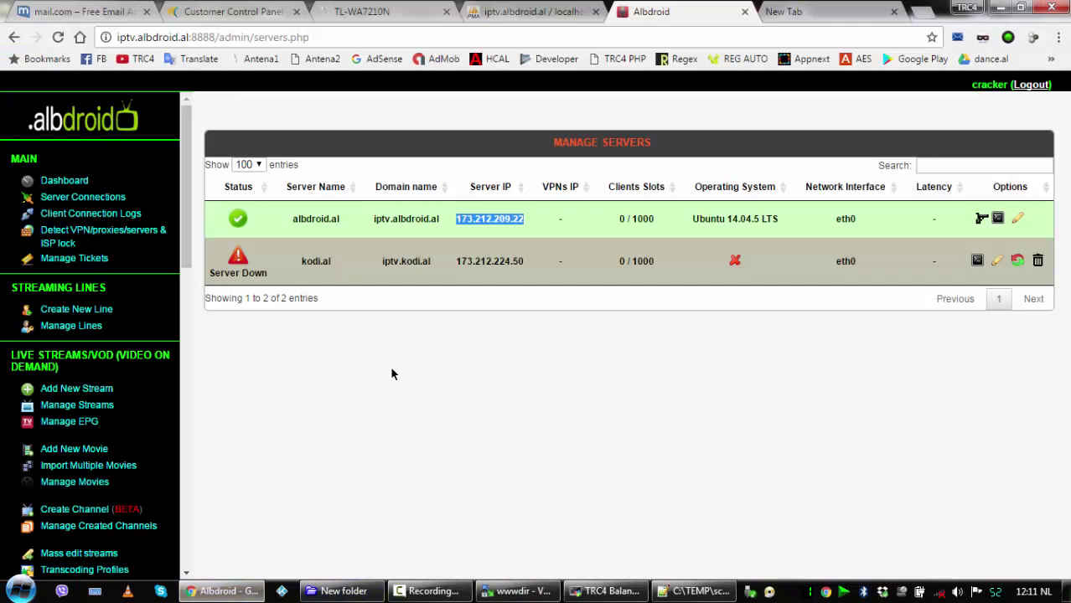
- Reload the panel, open the Tools page and read the Flush Permissions explanation
{"action": "left_click", "coordinate": [57, 39]}
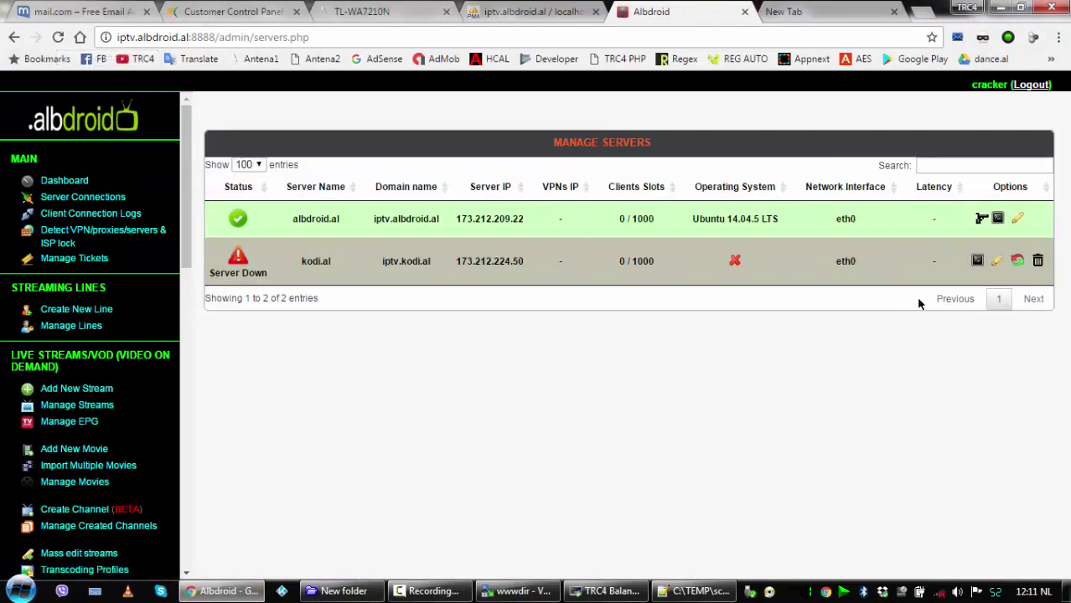
{"action": "scroll", "coordinate": [98, 442], "scroll_direction": "down", "scroll_amount": 4}
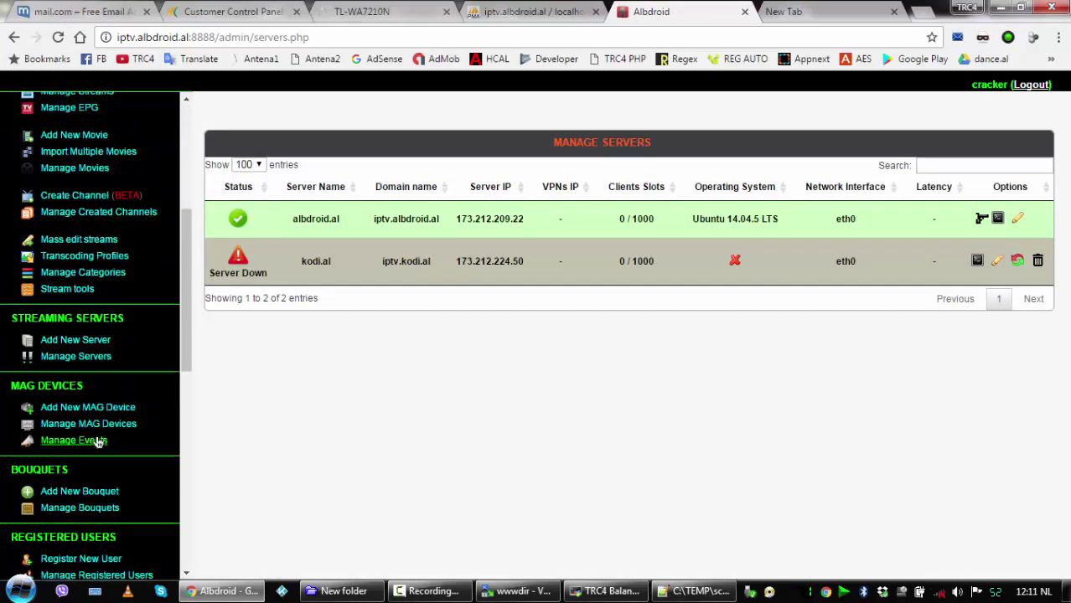
{"action": "scroll", "coordinate": [98, 443], "scroll_direction": "down", "scroll_amount": 7}
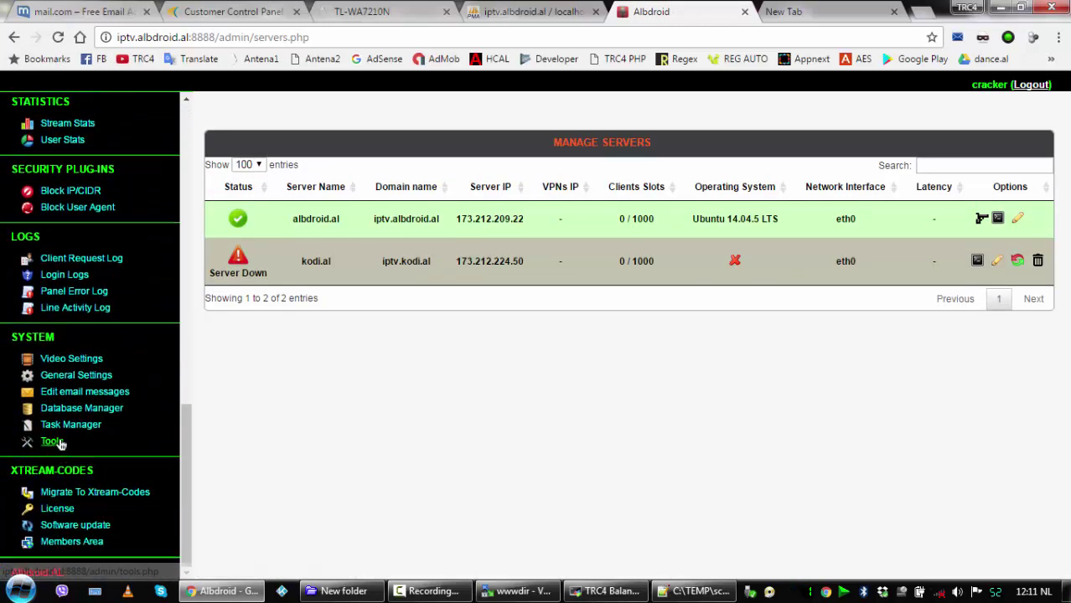
{"action": "left_click", "coordinate": [52, 441]}
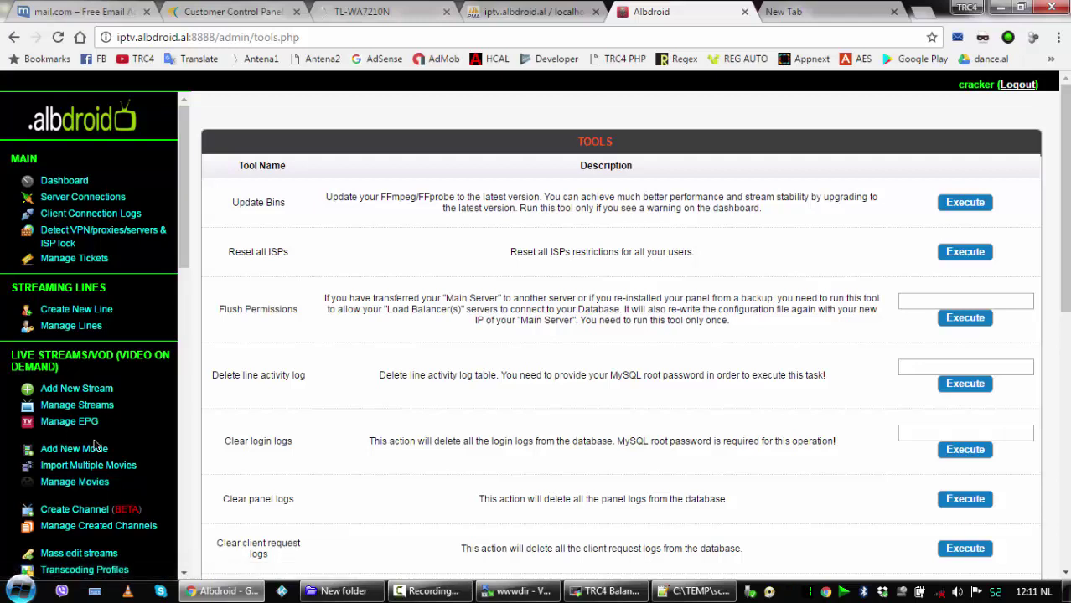
{"action": "left_click_drag", "start_coordinate": [325, 312], "coordinate": [869, 325]}
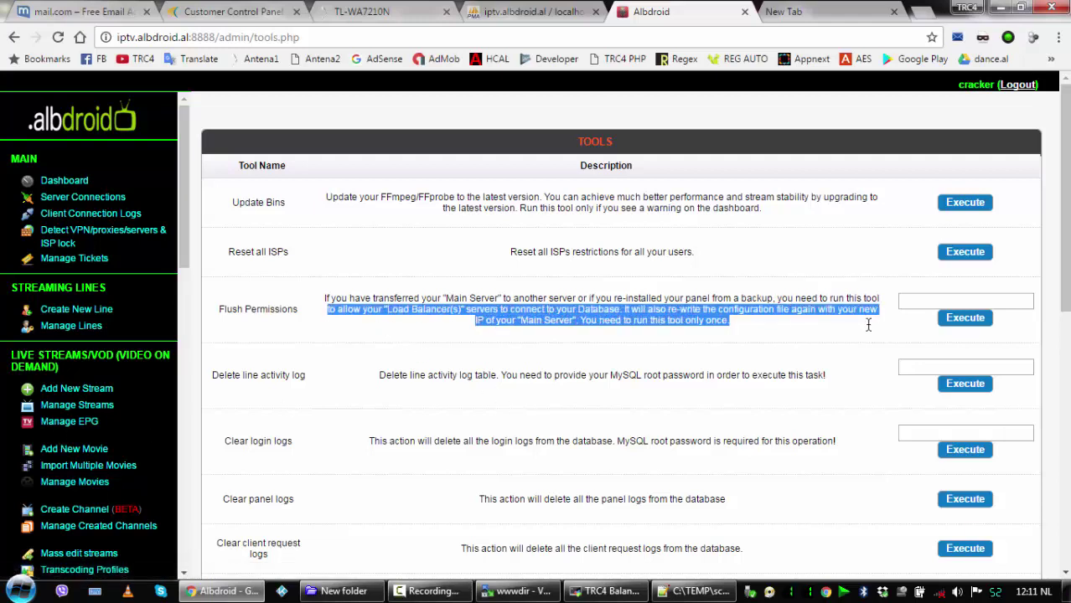
{"action": "left_click", "coordinate": [482, 313]}
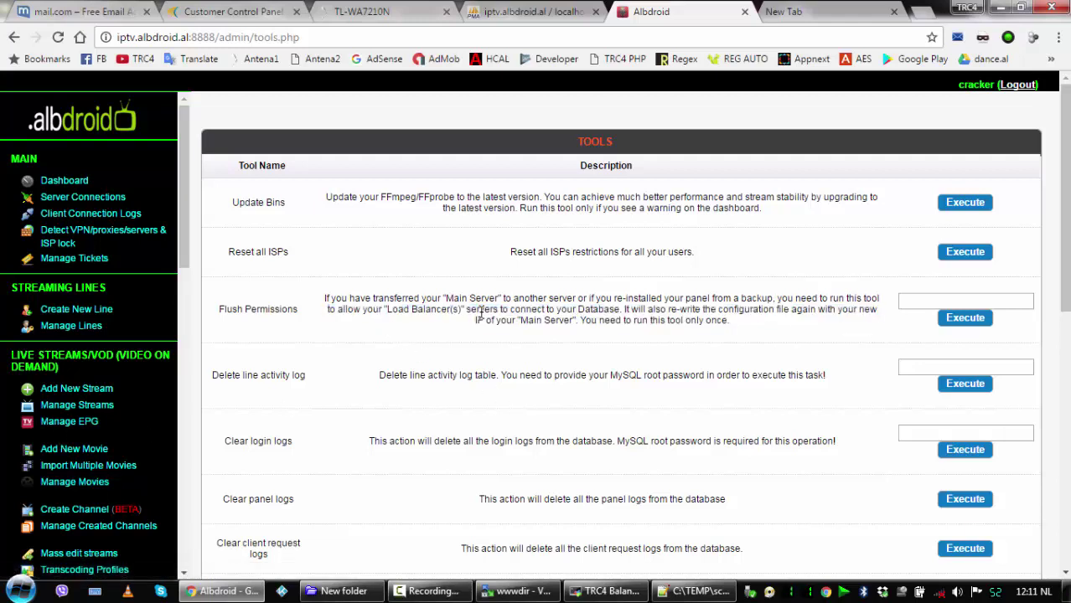
{"action": "left_click_drag", "start_coordinate": [326, 298], "coordinate": [887, 327]}
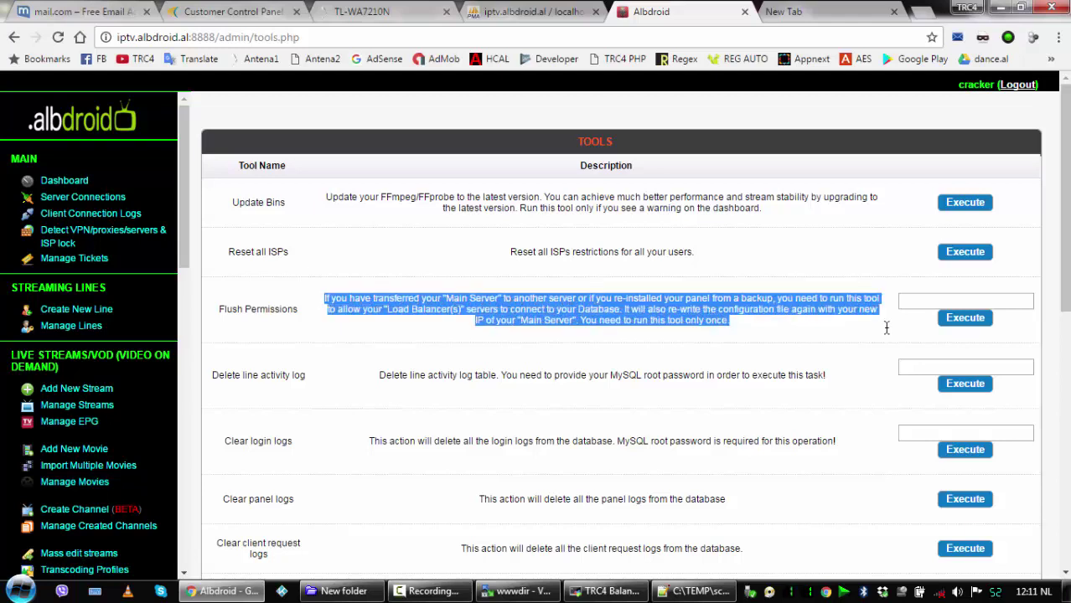
{"action": "left_click", "coordinate": [825, 345]}
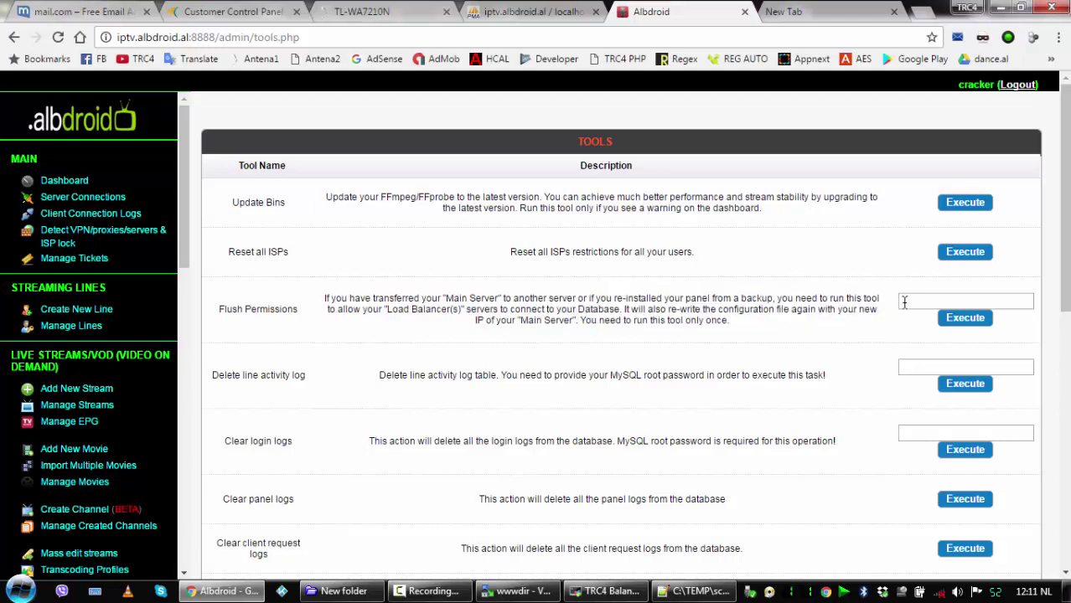
- Enter the MySQL root password in Flush Permissions and execute it
{"action": "left_click", "coordinate": [904, 303]}
{"action": "type", "text": "12"}
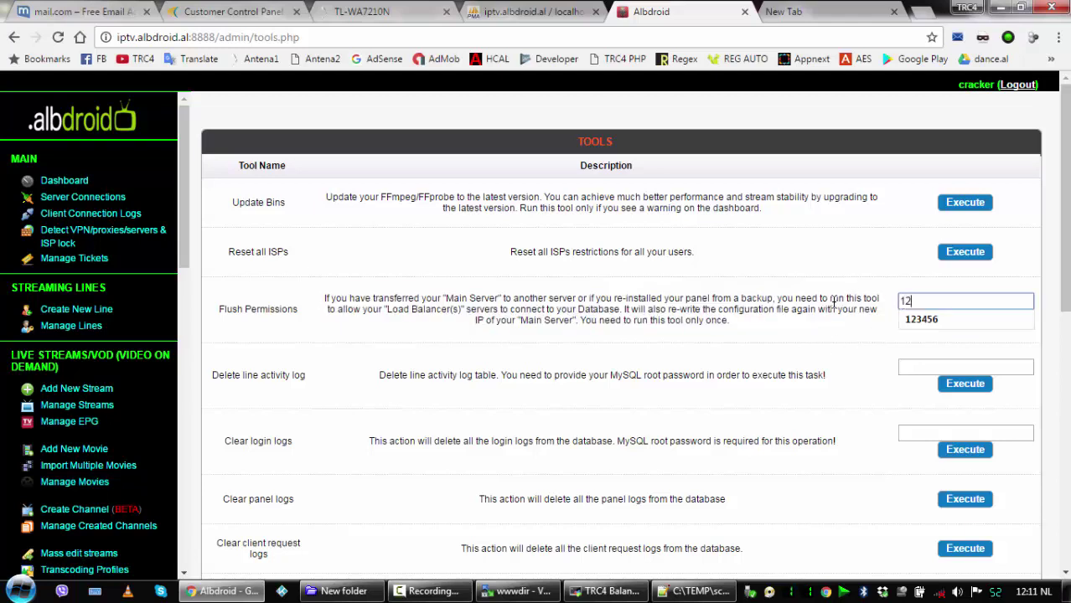
{"action": "left_click", "coordinate": [962, 317]}
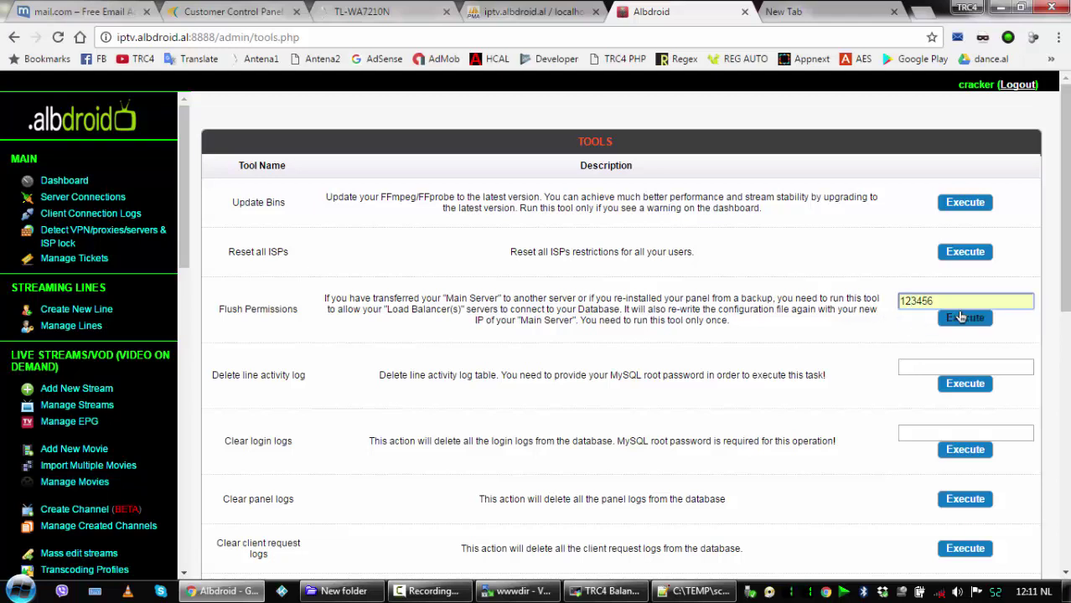
{"action": "left_click", "coordinate": [966, 318]}
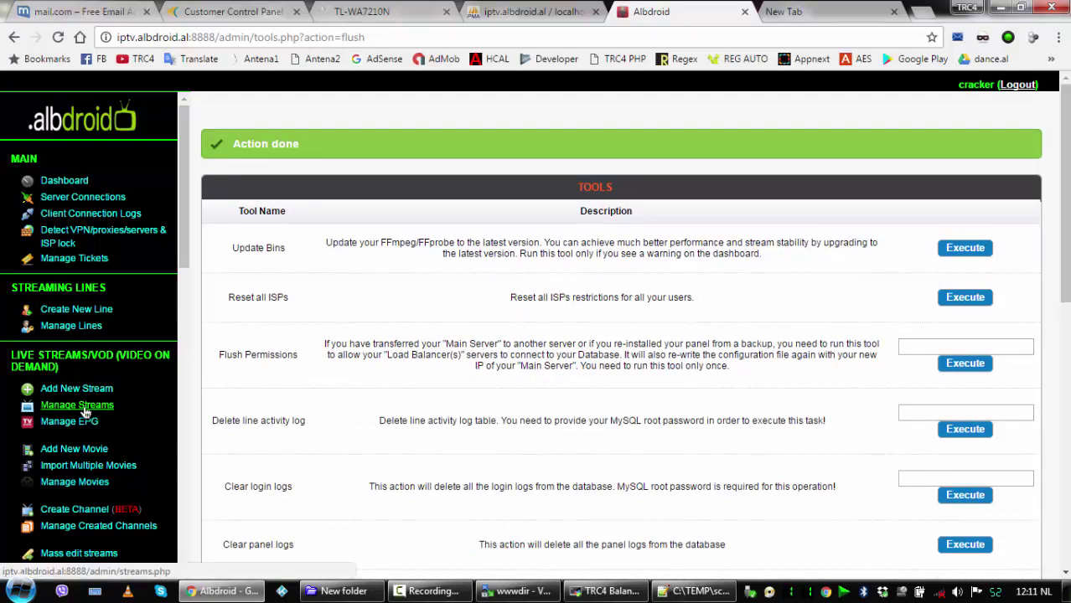
- From Manage Servers, resubmit the kodi.al server's unchanged settings with Edit Server
{"action": "scroll", "coordinate": [120, 467], "scroll_direction": "down", "scroll_amount": 2}
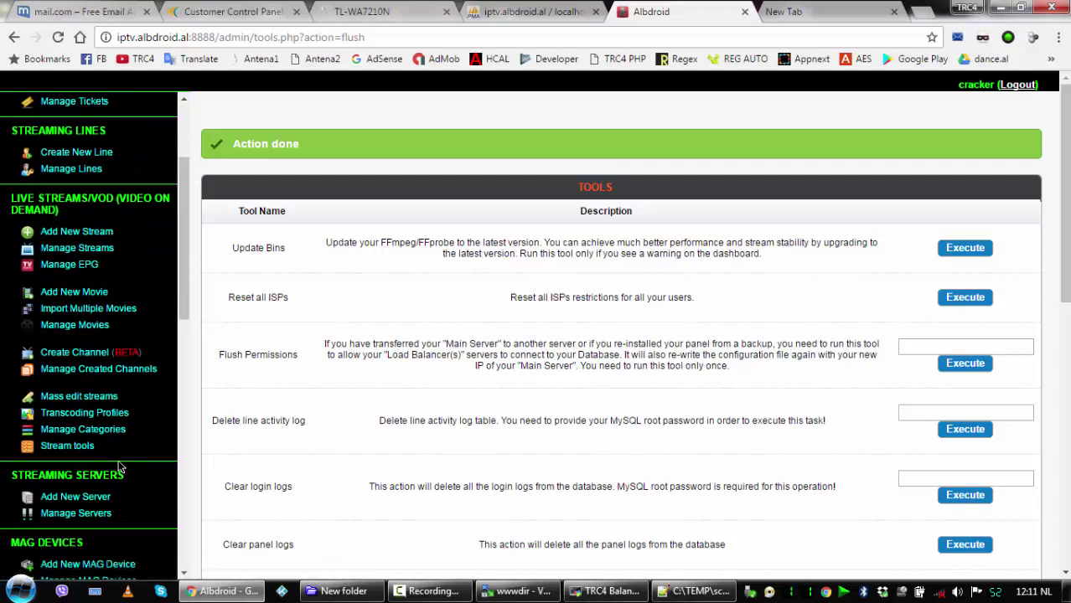
{"action": "scroll", "coordinate": [101, 471], "scroll_direction": "down", "scroll_amount": 1}
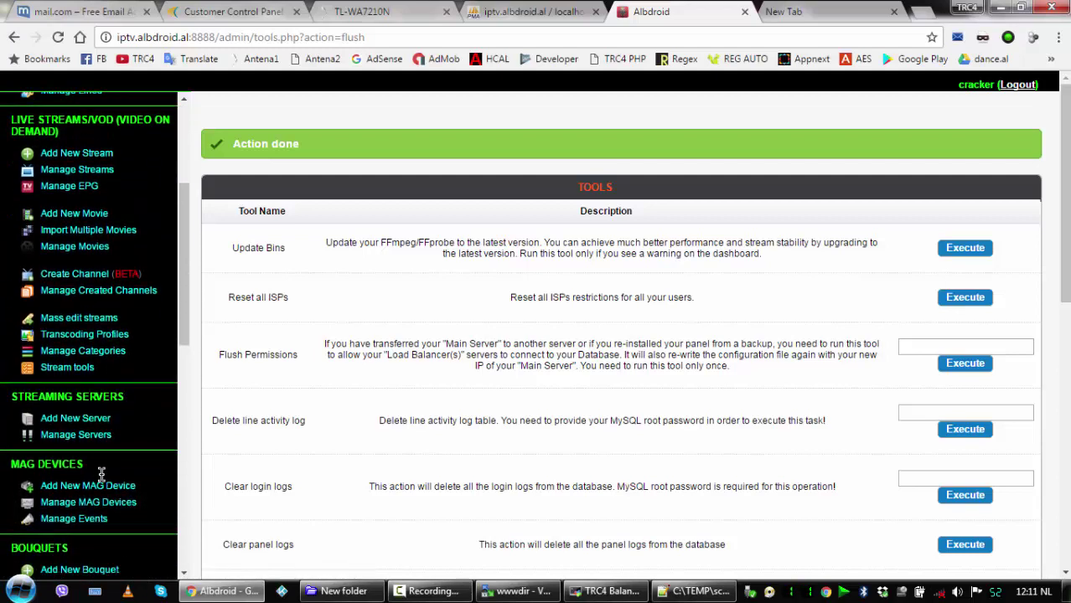
{"action": "left_click", "coordinate": [96, 437]}
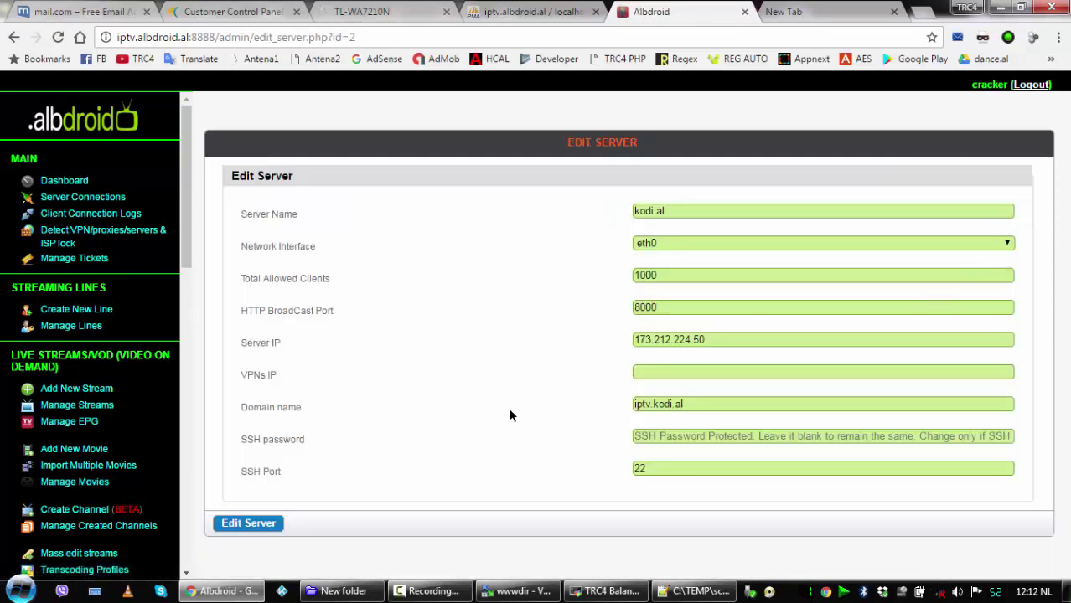
{"action": "left_click", "coordinate": [265, 525]}
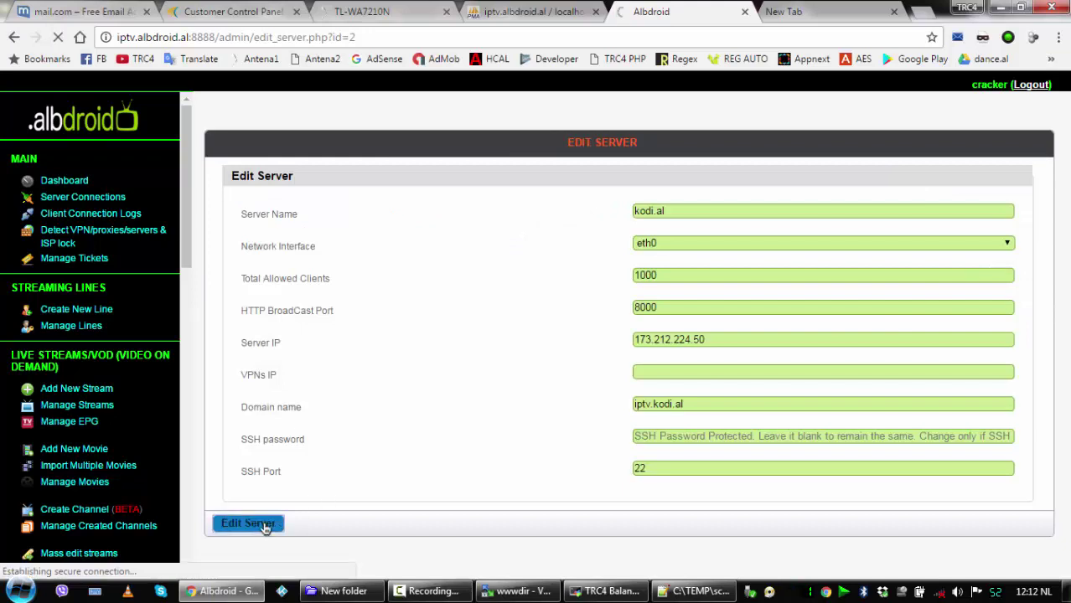
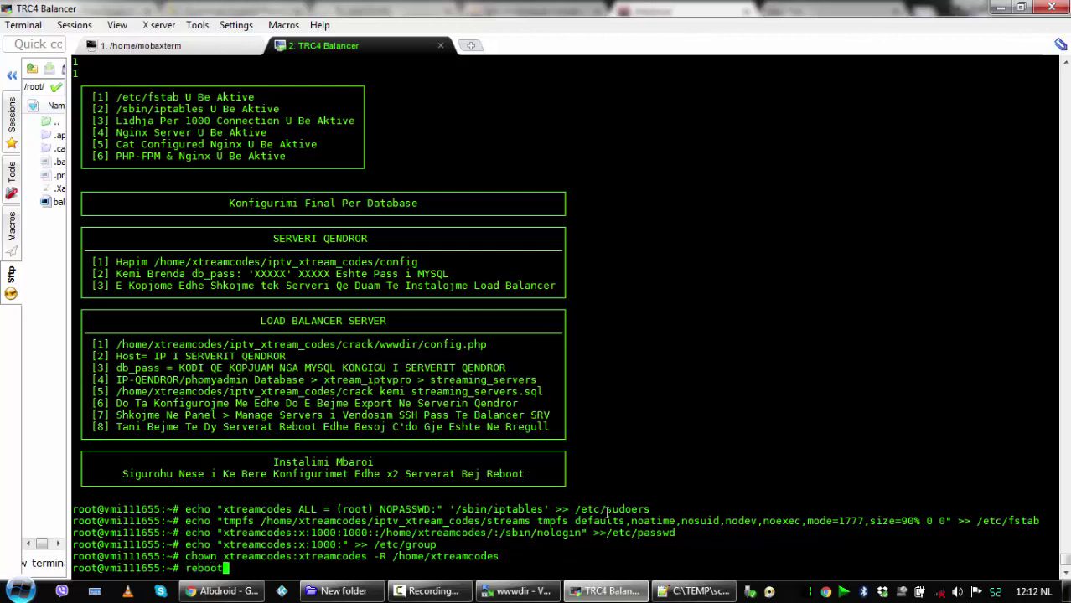
- Reboot the load balancer with 'reboot', then switch to Chrome's IPTV login page and select the captcha field
{"action": "type", "text": "reboot"}
{"action": "key", "text": "Return"}
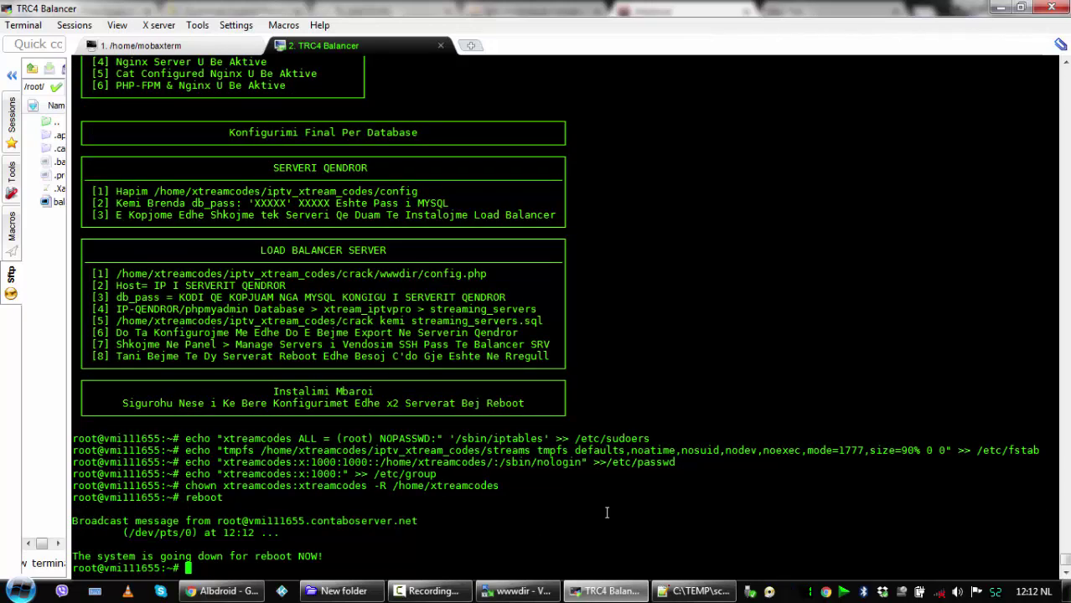
{"action": "left_click", "coordinate": [235, 591]}
{"action": "left_click", "coordinate": [447, 326]}
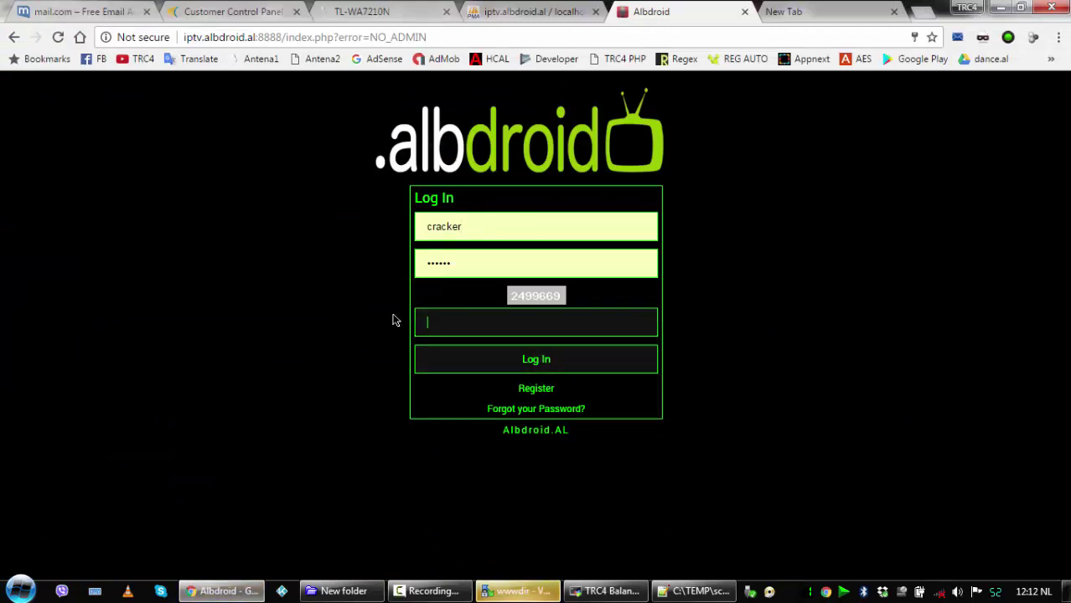
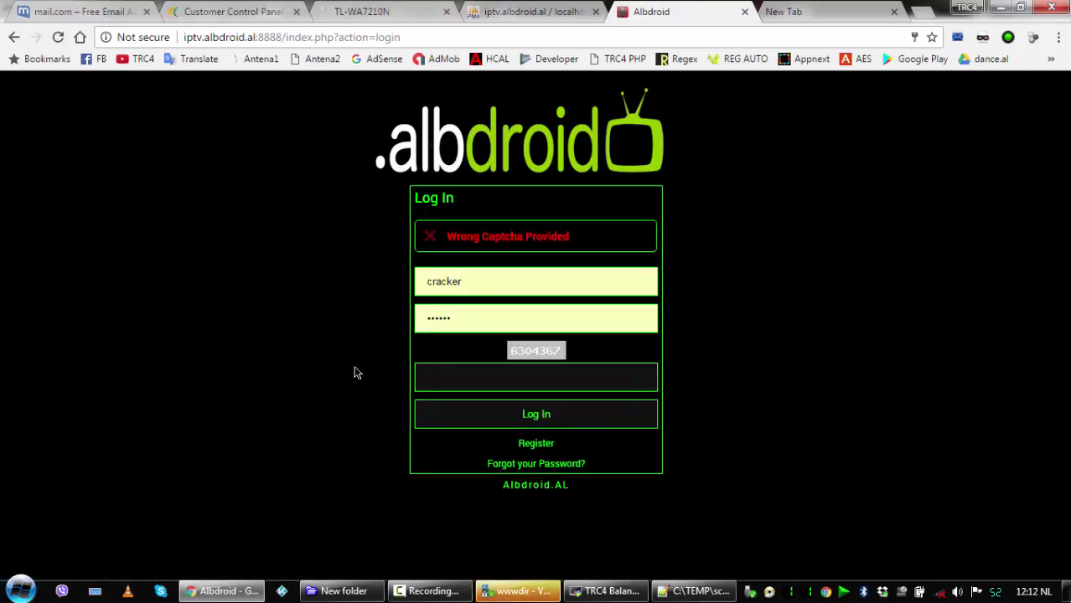
- Enter the captcha, log in, reload the dashboard and open the live streams list
{"action": "type", "text": "630"}
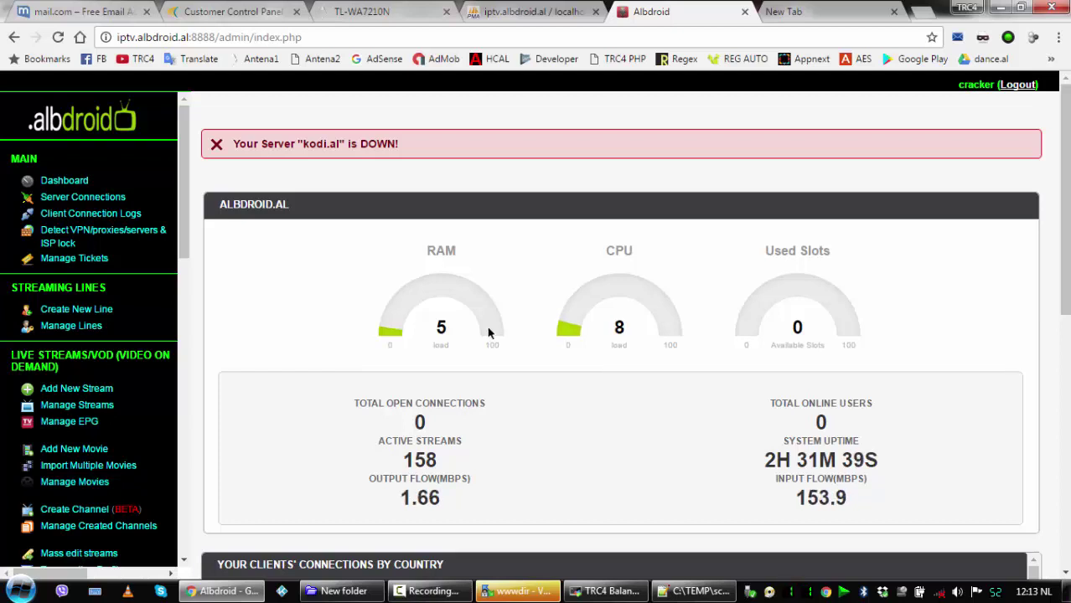
{"action": "left_click", "coordinate": [58, 38]}
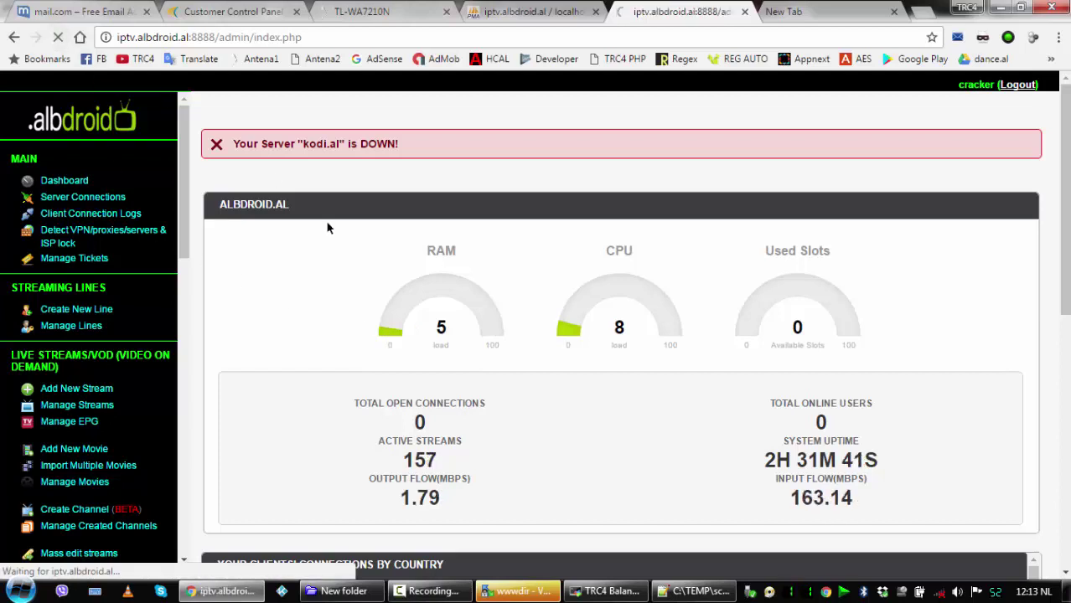
{"action": "left_click", "coordinate": [96, 406]}
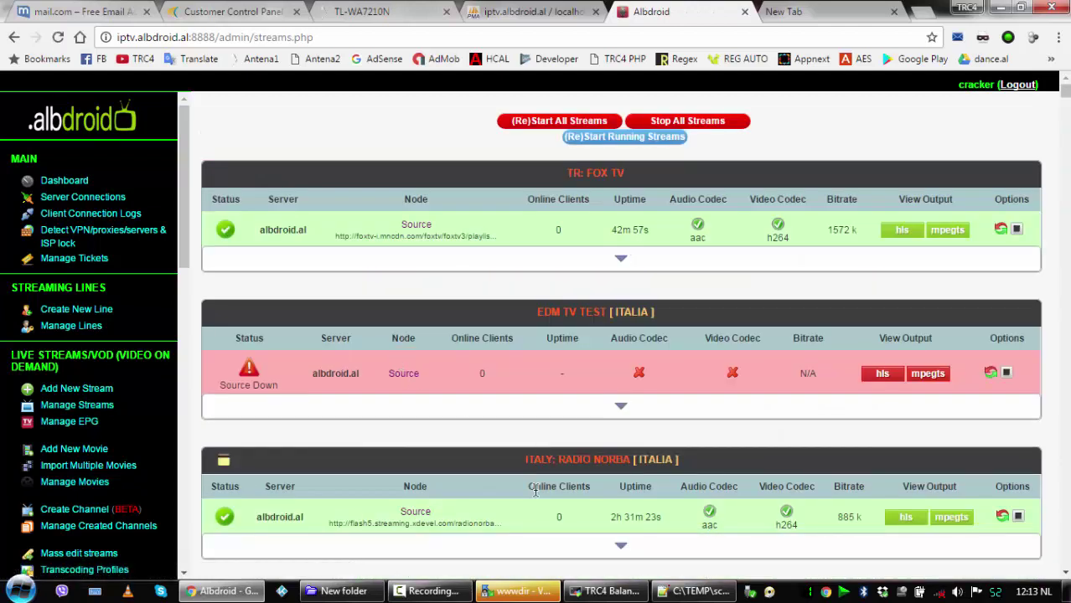
{"action": "left_click", "coordinate": [694, 592]}
- Reopen config.php from WinSCP and accept Notepad++'s reload so it shows SERVER_ID 2
{"action": "left_click", "coordinate": [517, 591]}
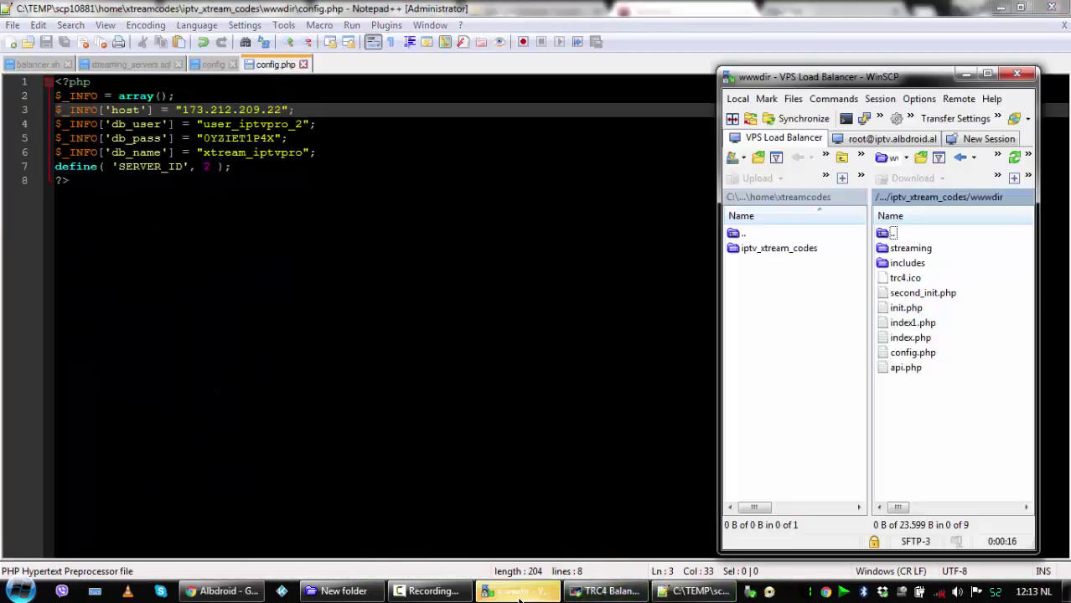
{"action": "left_click", "coordinate": [918, 355]}
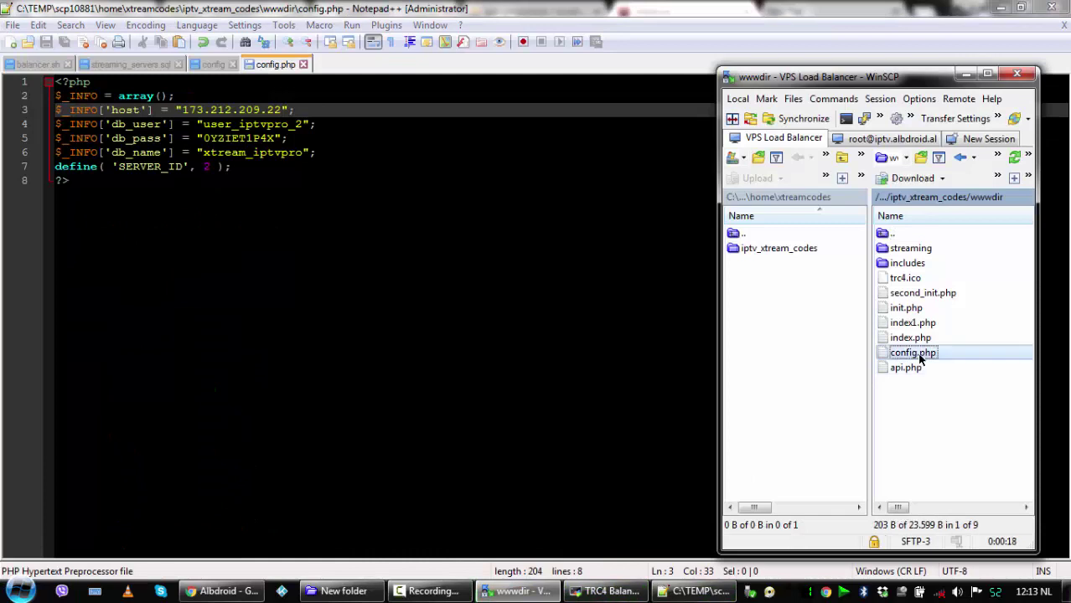
{"action": "double_click", "coordinate": [921, 359]}
{"action": "left_click", "coordinate": [628, 375]}
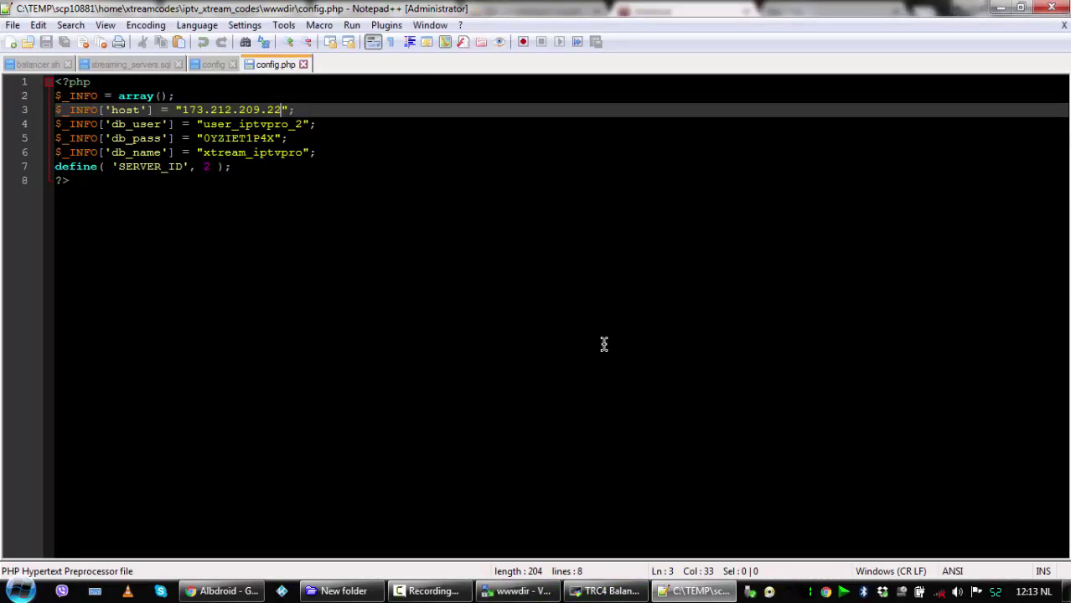
{"action": "left_click", "coordinate": [255, 591]}
{"action": "scroll", "coordinate": [126, 444], "scroll_direction": "down", "scroll_amount": 4}
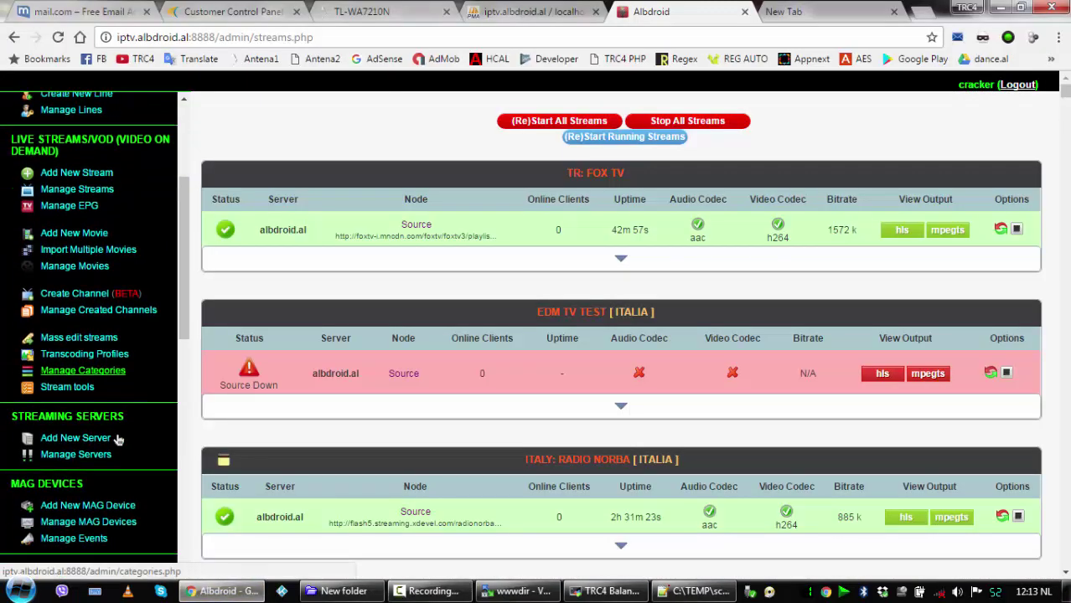
- Start a reinstall of the kodi.al server from Manage Servers
{"action": "left_click", "coordinate": [91, 435]}
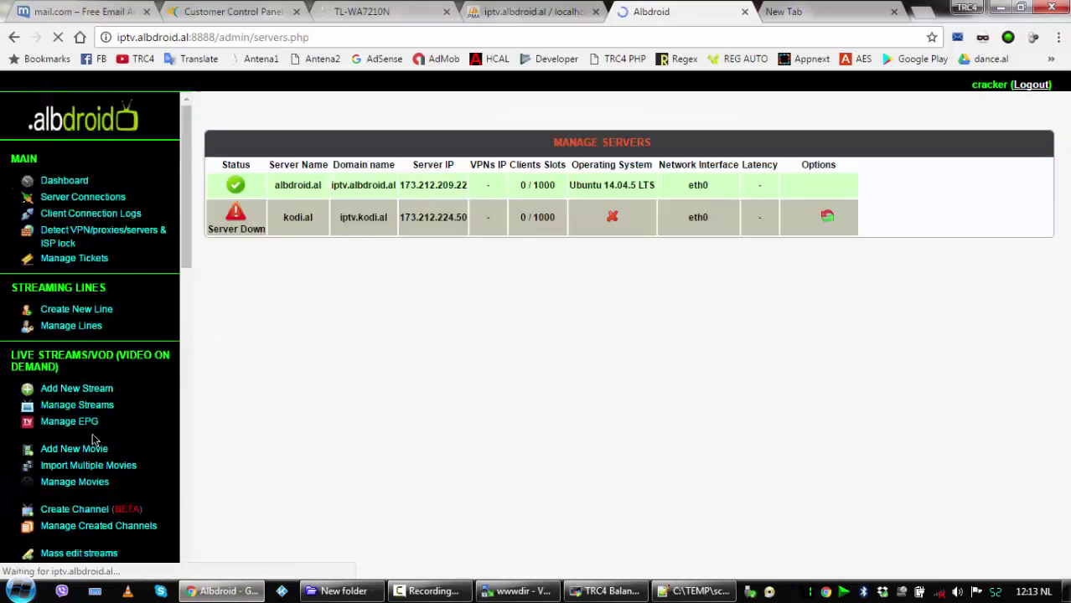
{"action": "left_click", "coordinate": [1001, 265]}
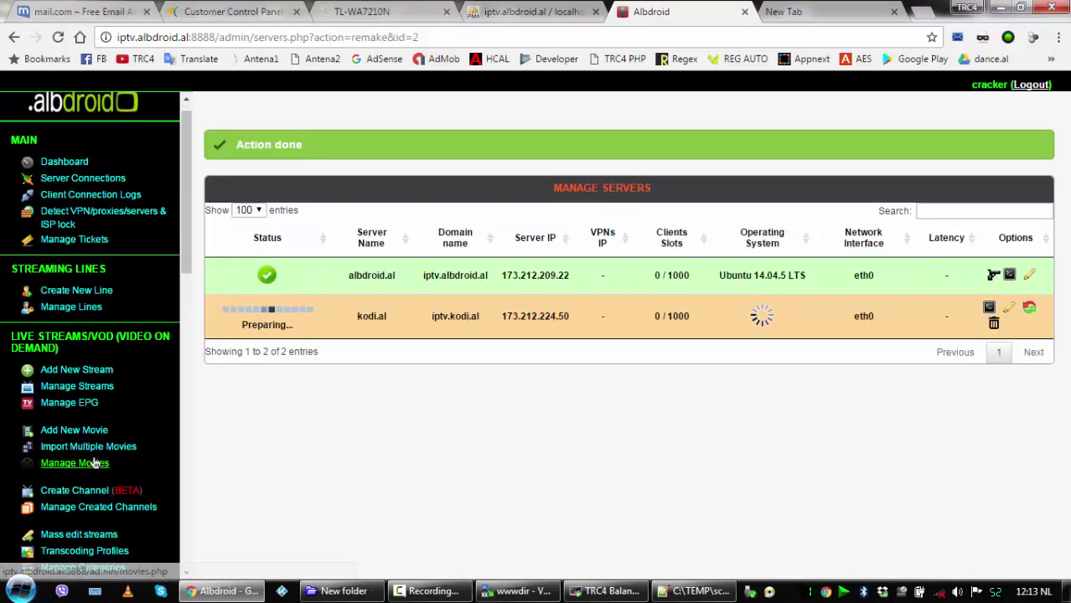
{"action": "scroll", "coordinate": [97, 472], "scroll_direction": "down", "scroll_amount": 5}
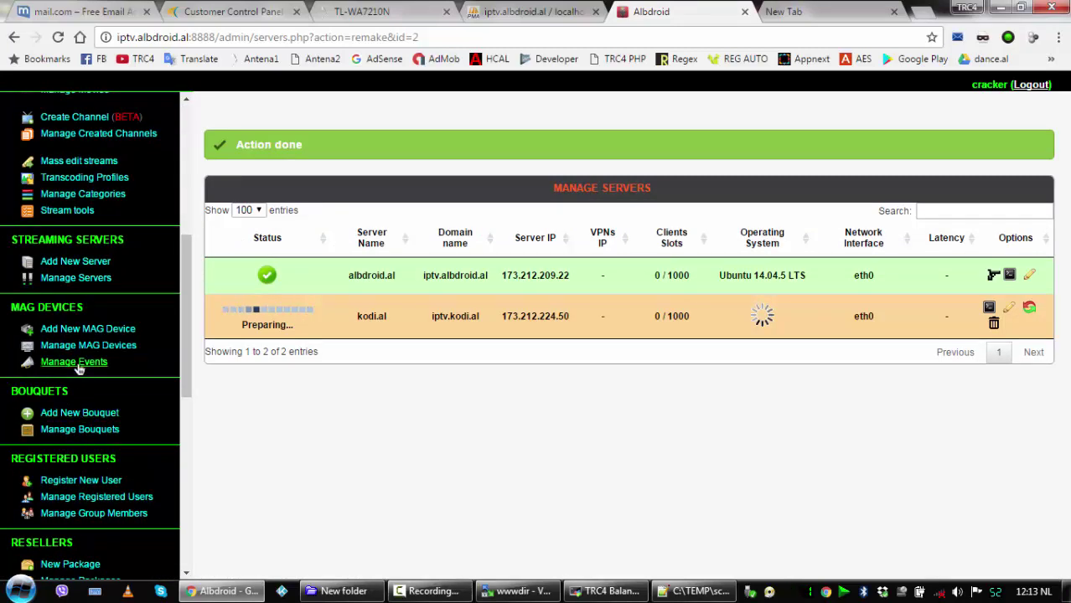
- Reopen and reload the servers list to follow kodi.al's progress
{"action": "left_click", "coordinate": [78, 282]}
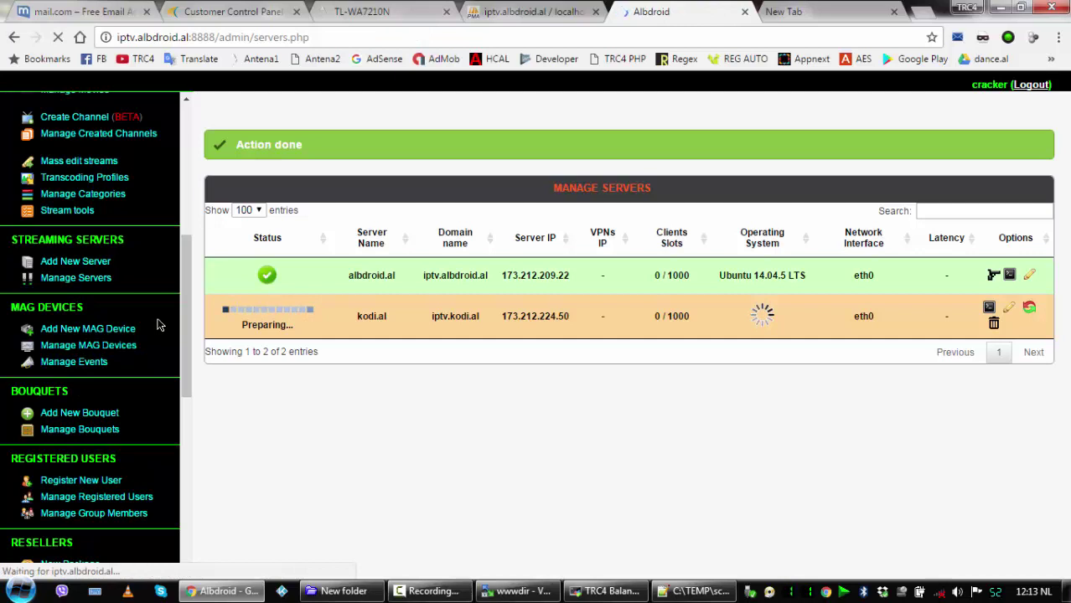
{"action": "scroll", "coordinate": [105, 377], "scroll_direction": "down", "scroll_amount": 1}
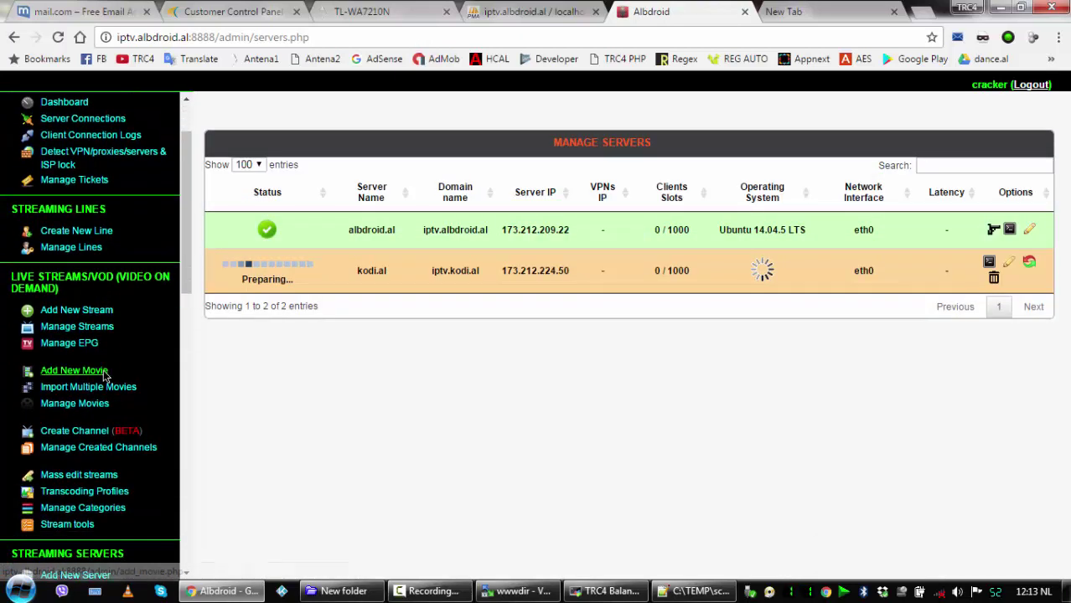
{"action": "left_click", "coordinate": [57, 37]}
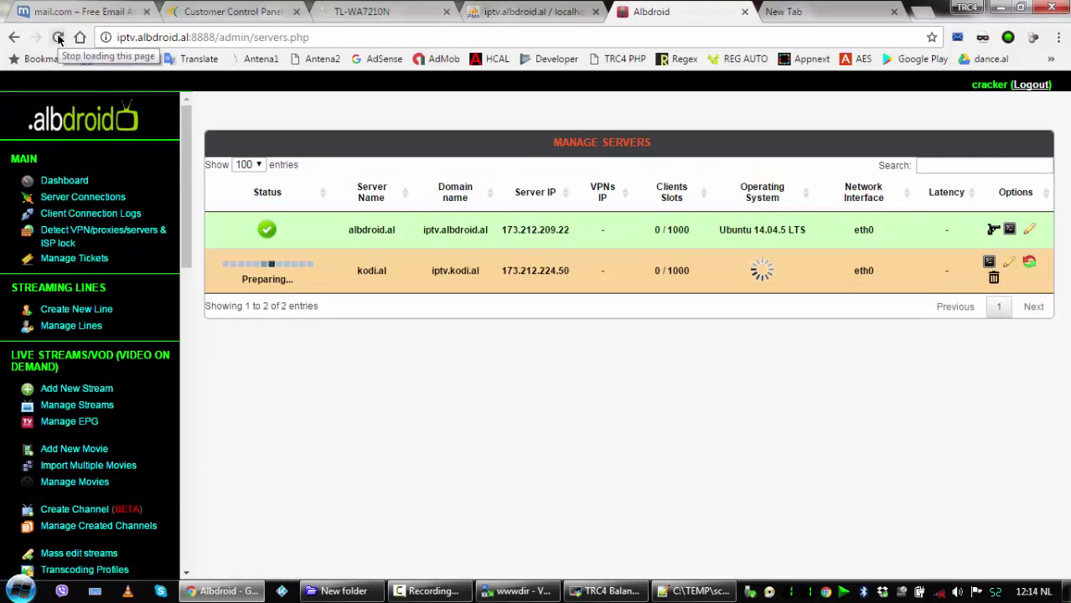
{"action": "left_click", "coordinate": [58, 37]}
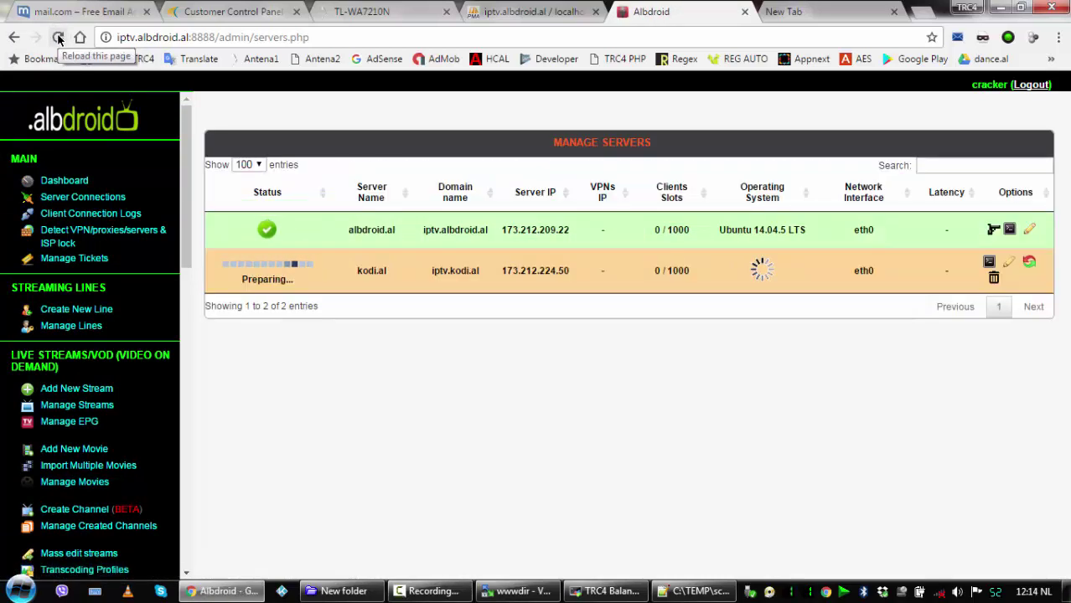
{"action": "left_click", "coordinate": [58, 37]}
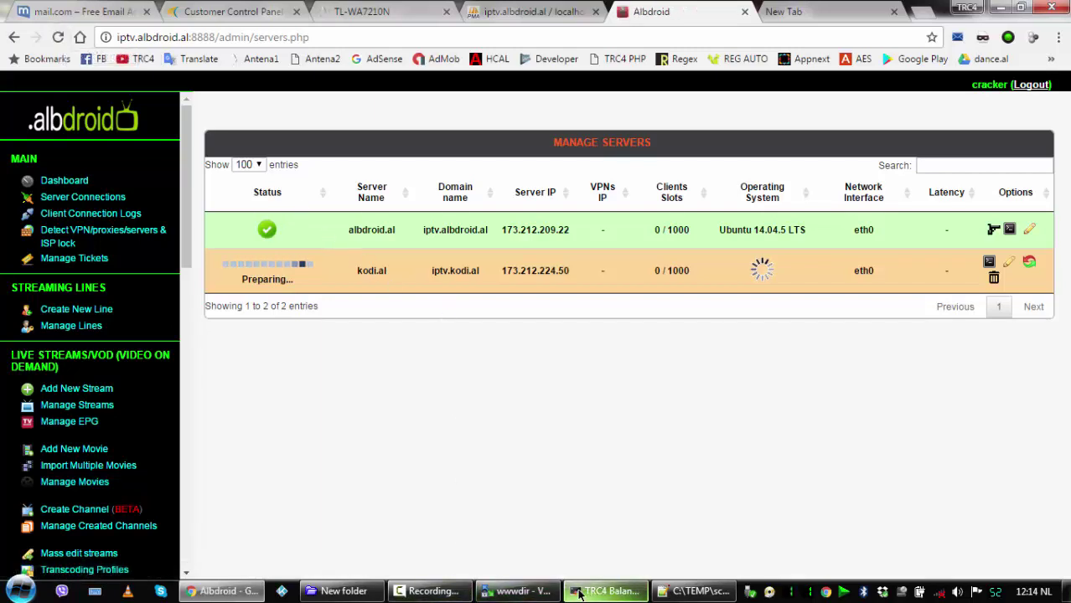
- Go up to iptv_xtream_codes in WinSCP and refresh the remote listing
{"action": "left_click", "coordinate": [541, 593]}
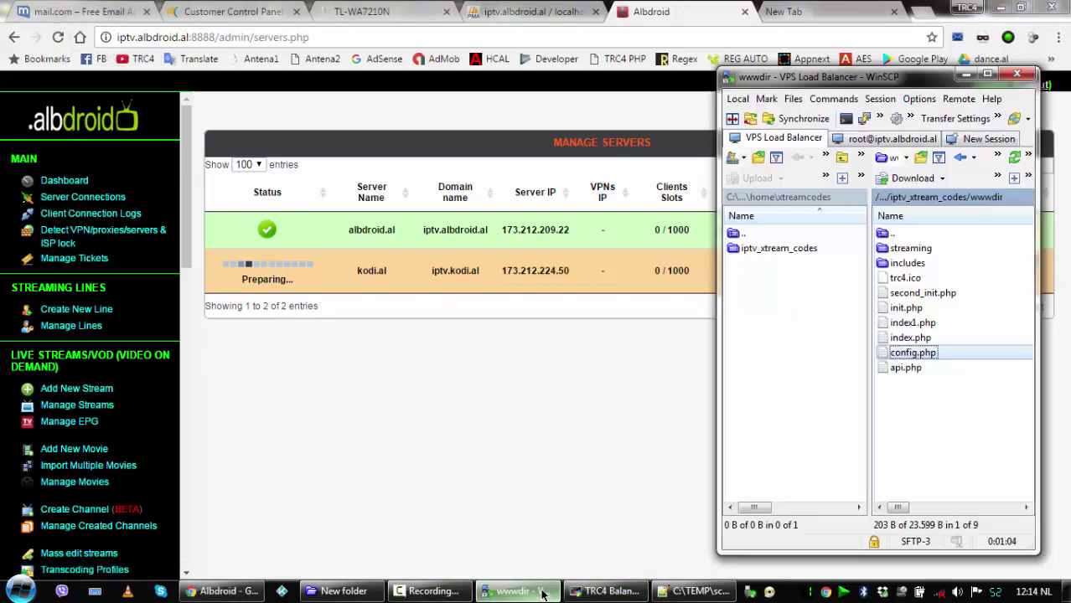
{"action": "double_click", "coordinate": [893, 234]}
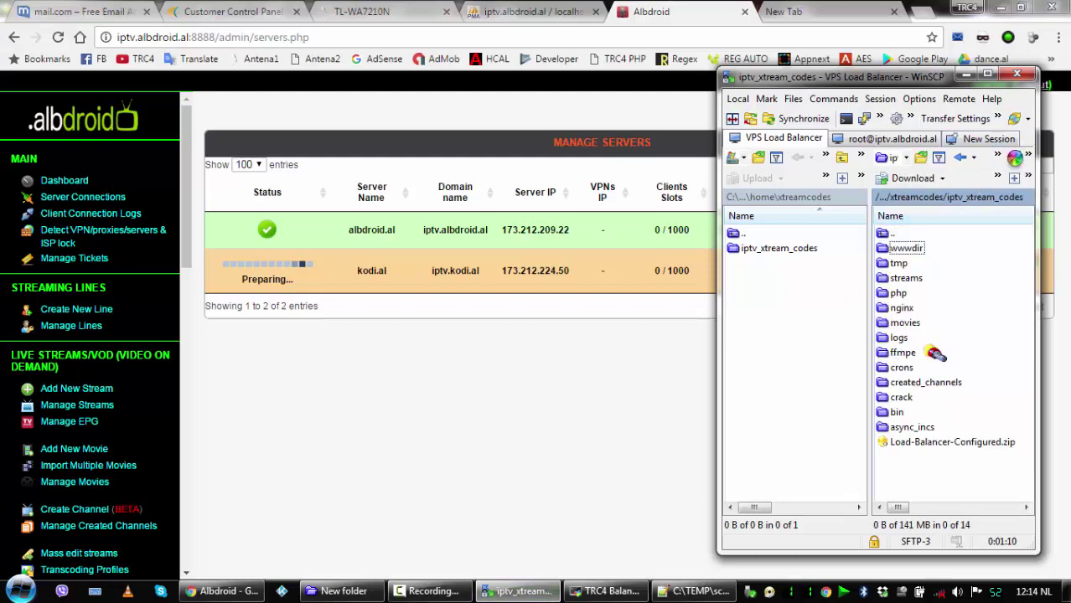
{"action": "left_click", "coordinate": [1014, 158]}
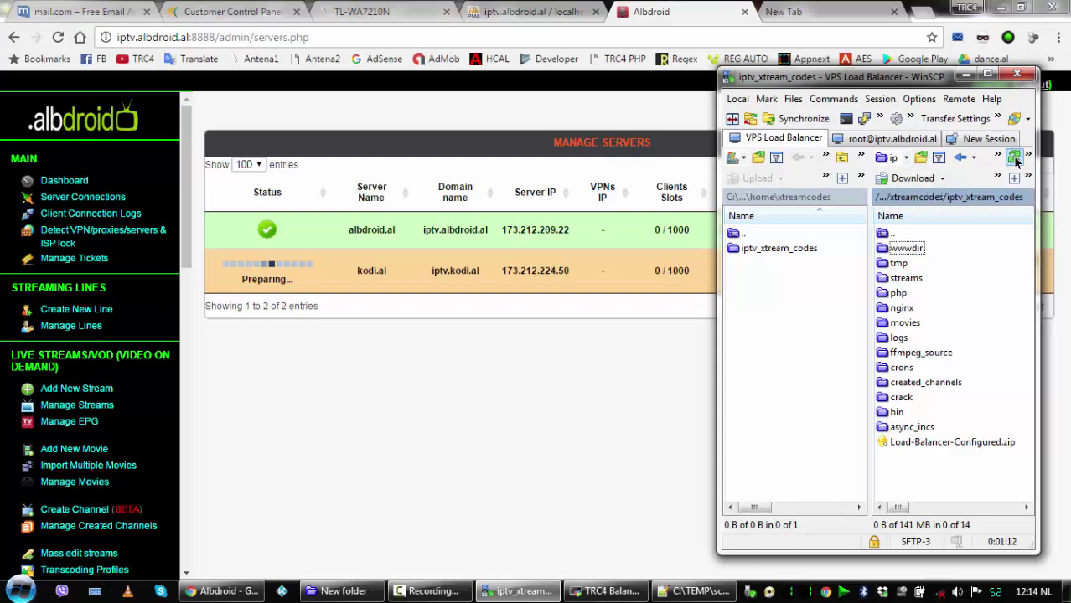
{"action": "left_click", "coordinate": [505, 359]}
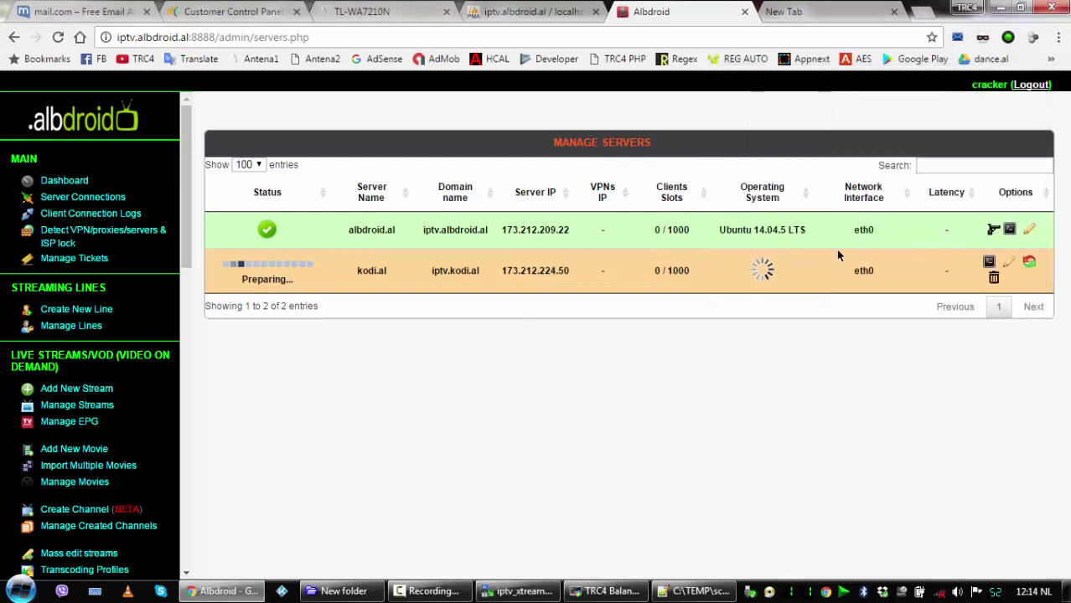
- Reload the servers page twice and look through the panel error log
{"action": "left_click", "coordinate": [59, 38]}
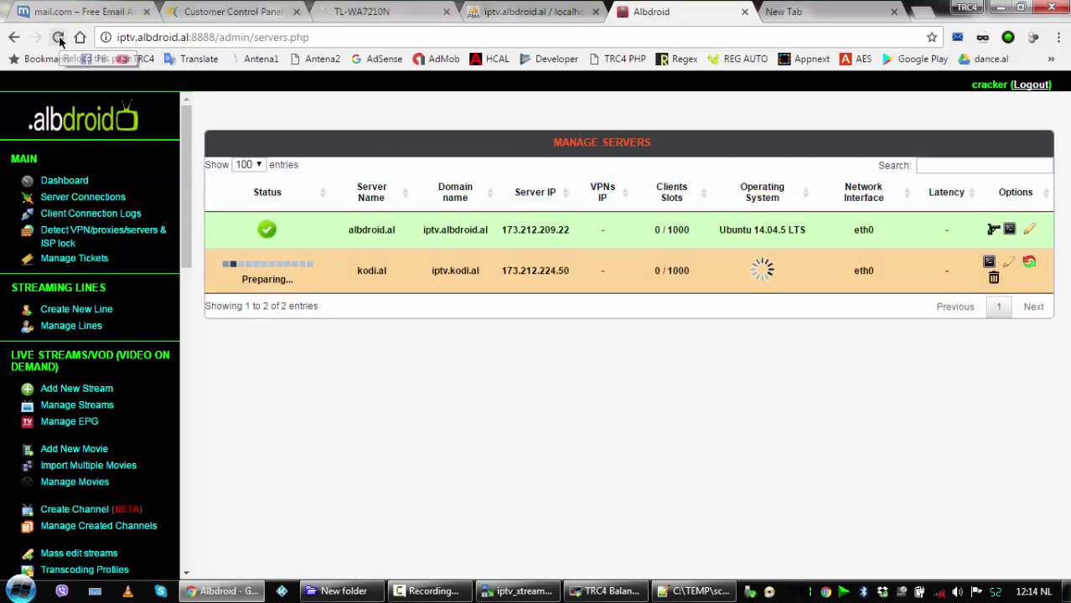
{"action": "left_click", "coordinate": [59, 38]}
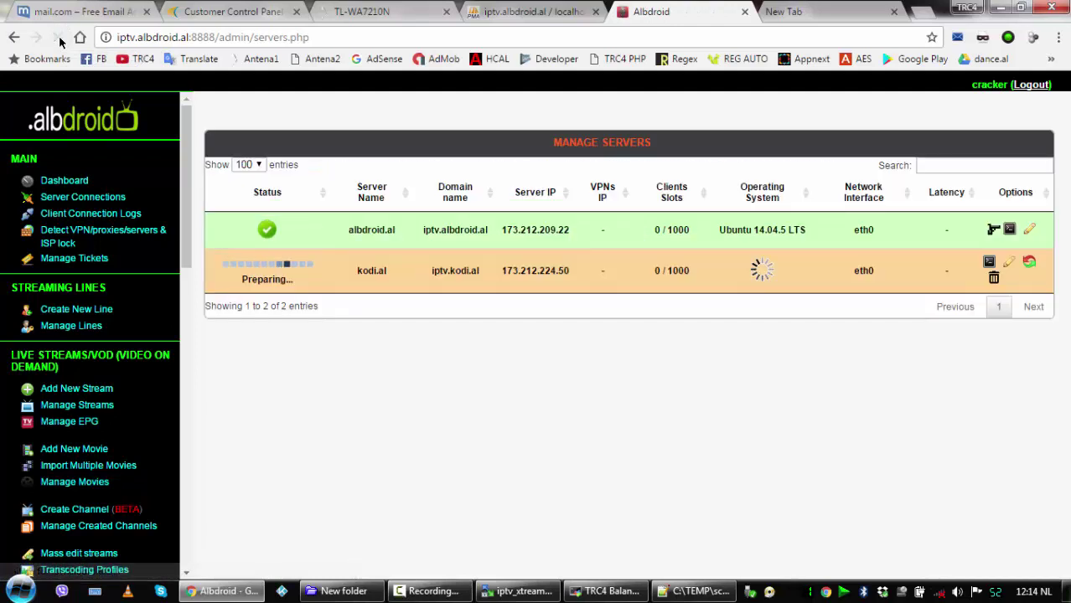
{"action": "scroll", "coordinate": [103, 140], "scroll_direction": "down", "scroll_amount": 8}
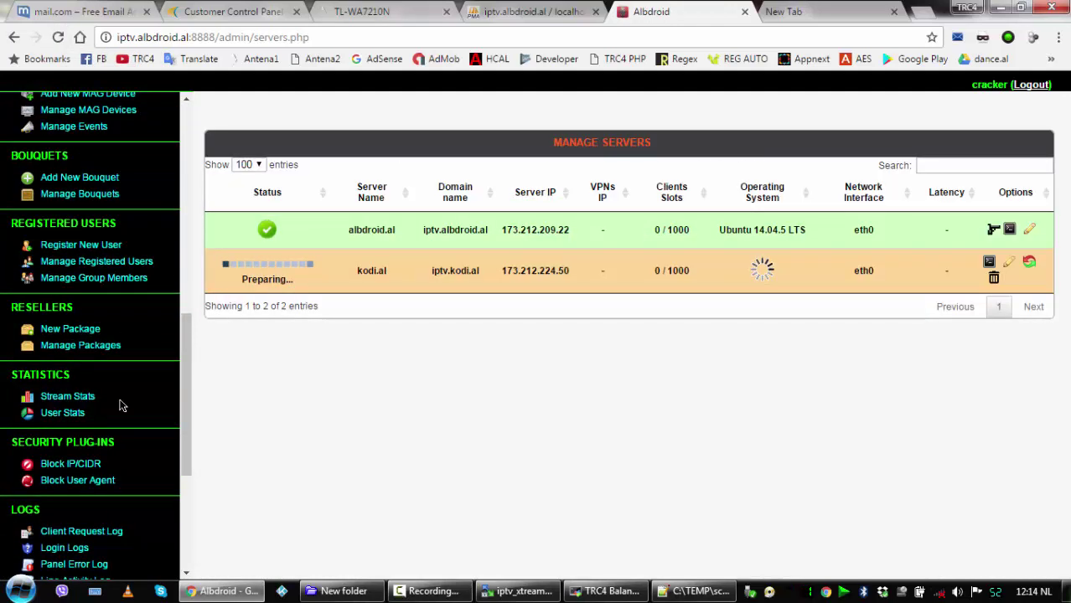
{"action": "scroll", "coordinate": [165, 453], "scroll_direction": "down", "scroll_amount": 3}
{"action": "scroll", "coordinate": [165, 454], "scroll_direction": "down", "scroll_amount": 1}
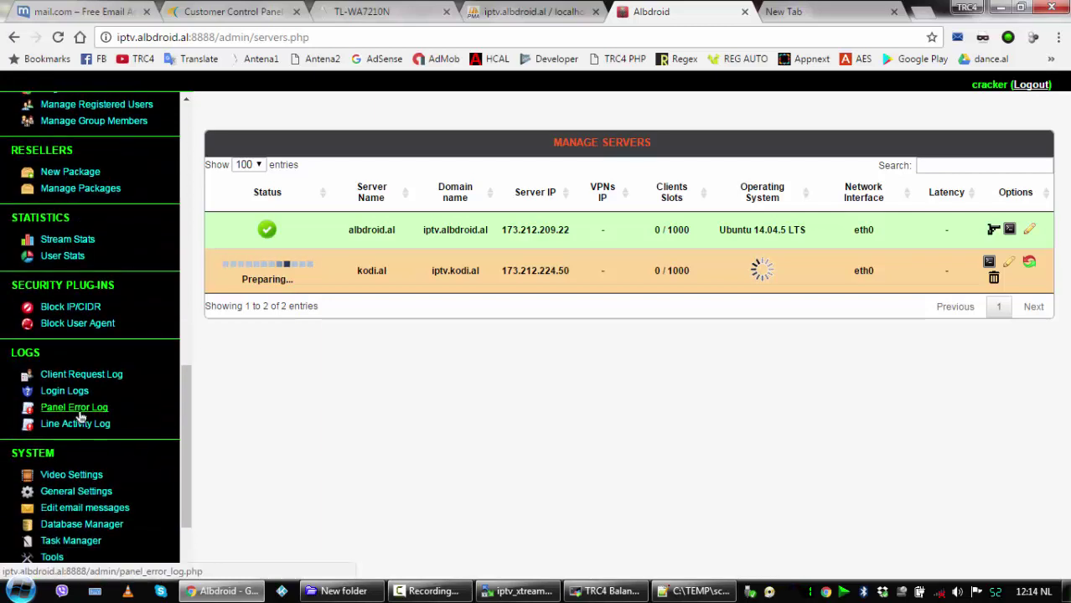
{"action": "left_click", "coordinate": [81, 411]}
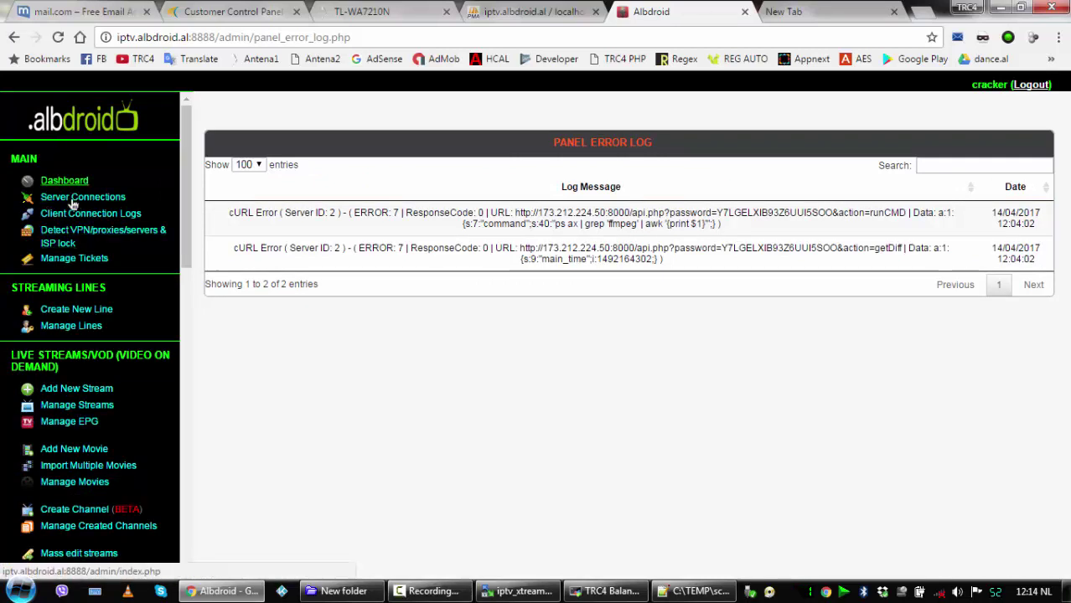
{"action": "scroll", "coordinate": [74, 205], "scroll_direction": "down", "scroll_amount": 4}
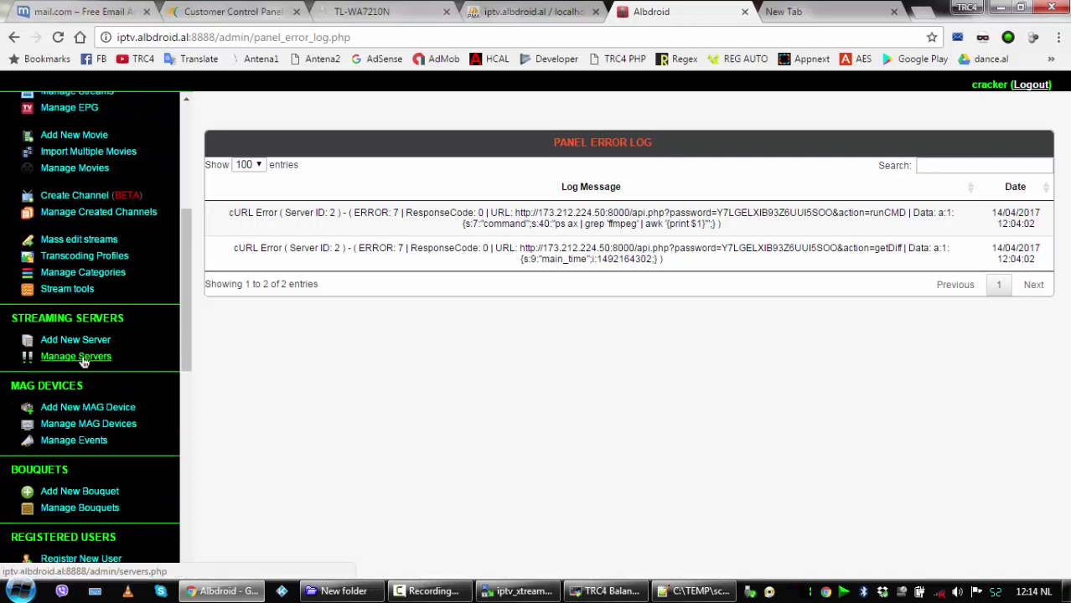
- Reopen Manage Servers and refresh it repeatedly to check kodi.al's status
{"action": "left_click", "coordinate": [84, 361]}
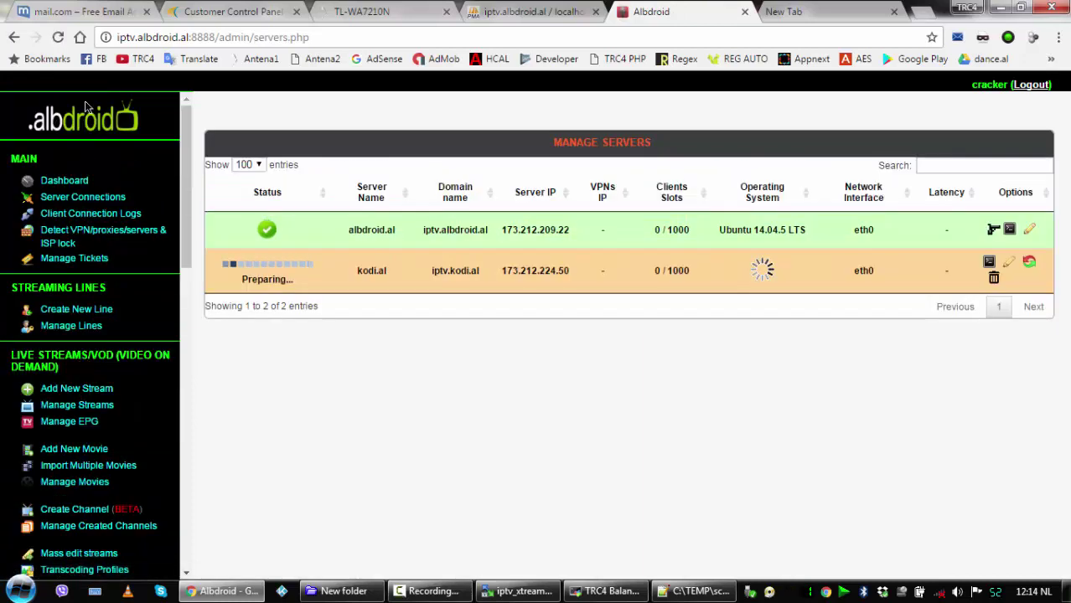
{"action": "left_click", "coordinate": [58, 38]}
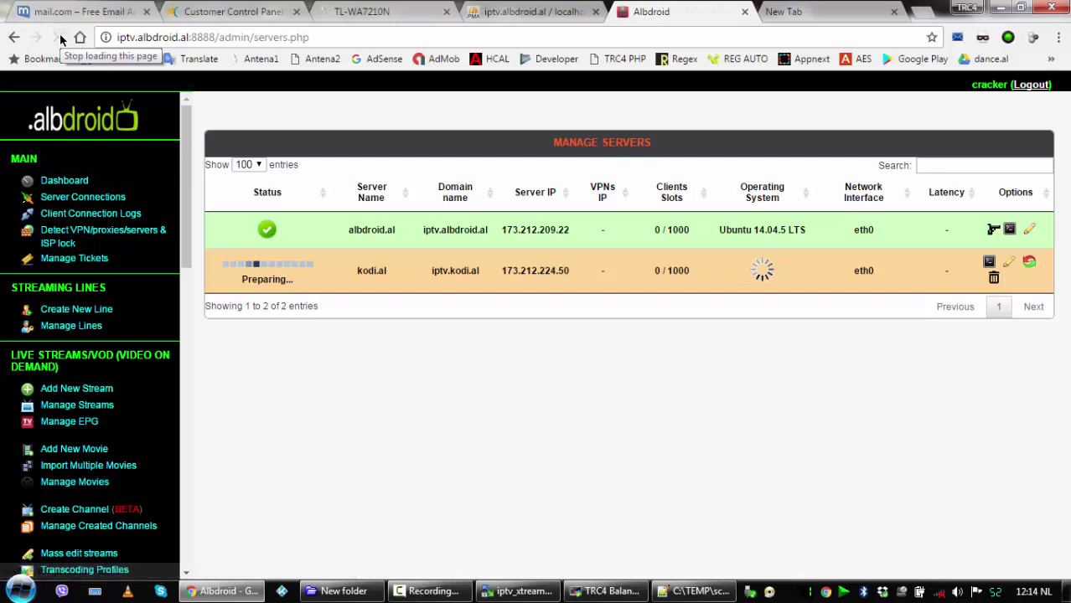
{"action": "left_click", "coordinate": [59, 37]}
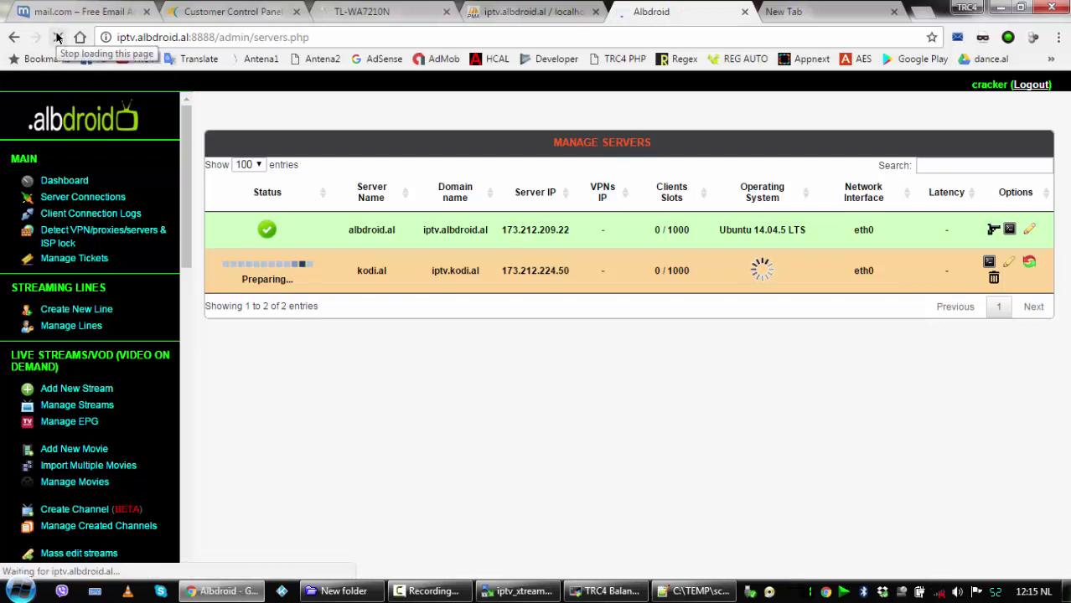
{"action": "left_click", "coordinate": [57, 39]}
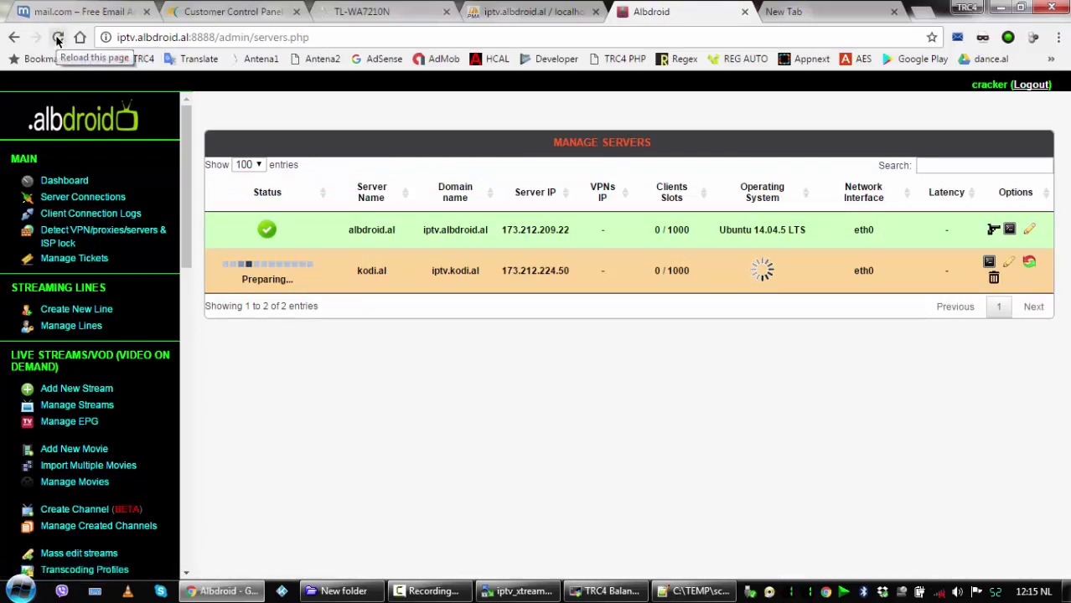
{"action": "left_click", "coordinate": [57, 38]}
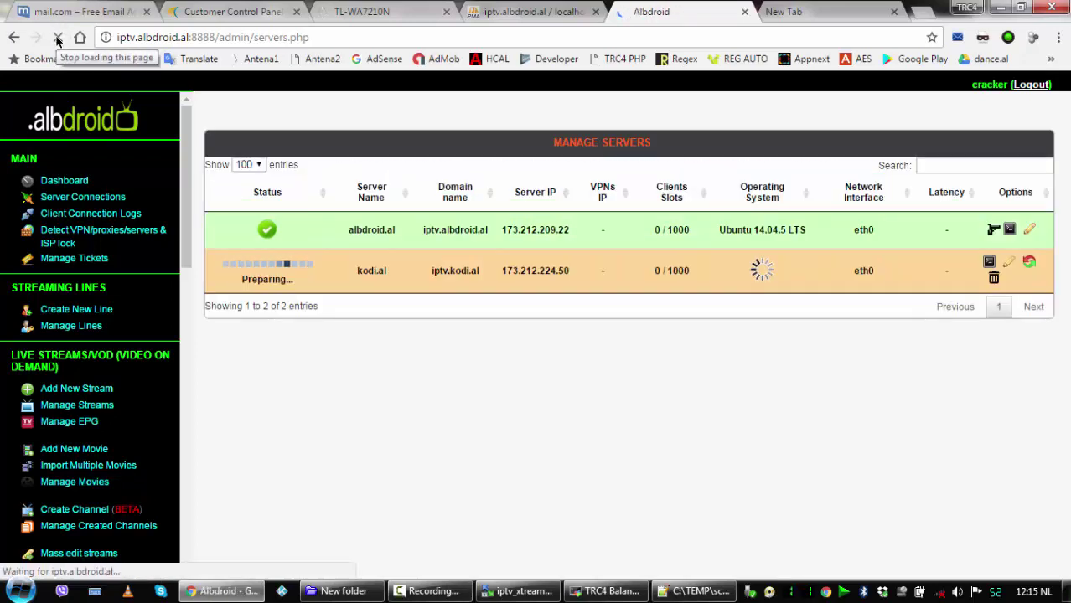
- Close the config.php, config and streaming_servers.sql tabs in Notepad++
{"action": "left_click", "coordinate": [694, 591]}
{"action": "left_click", "coordinate": [305, 65]}
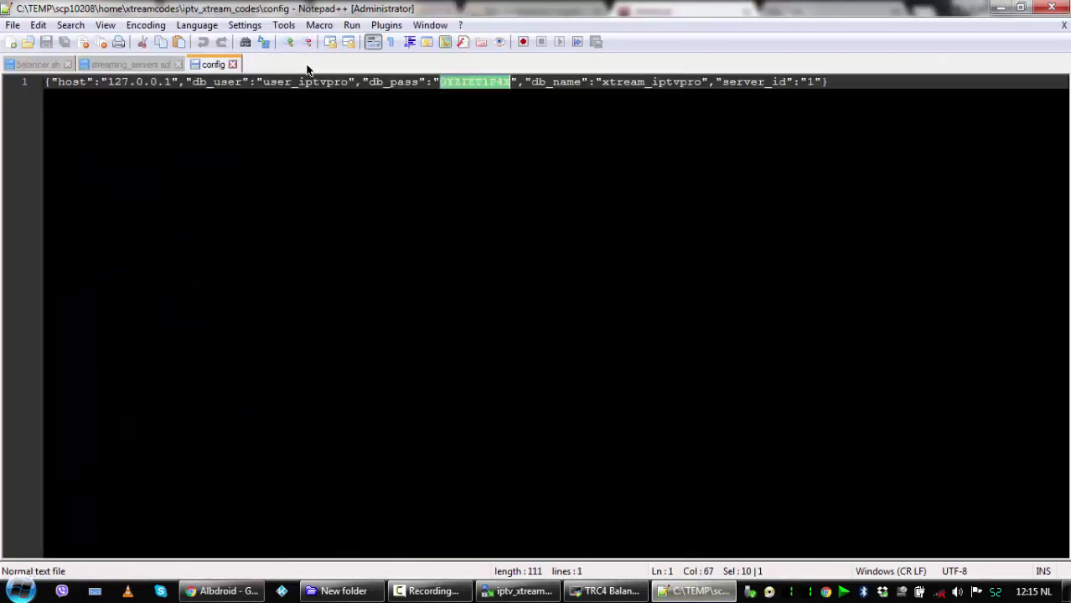
{"action": "left_click", "coordinate": [234, 64]}
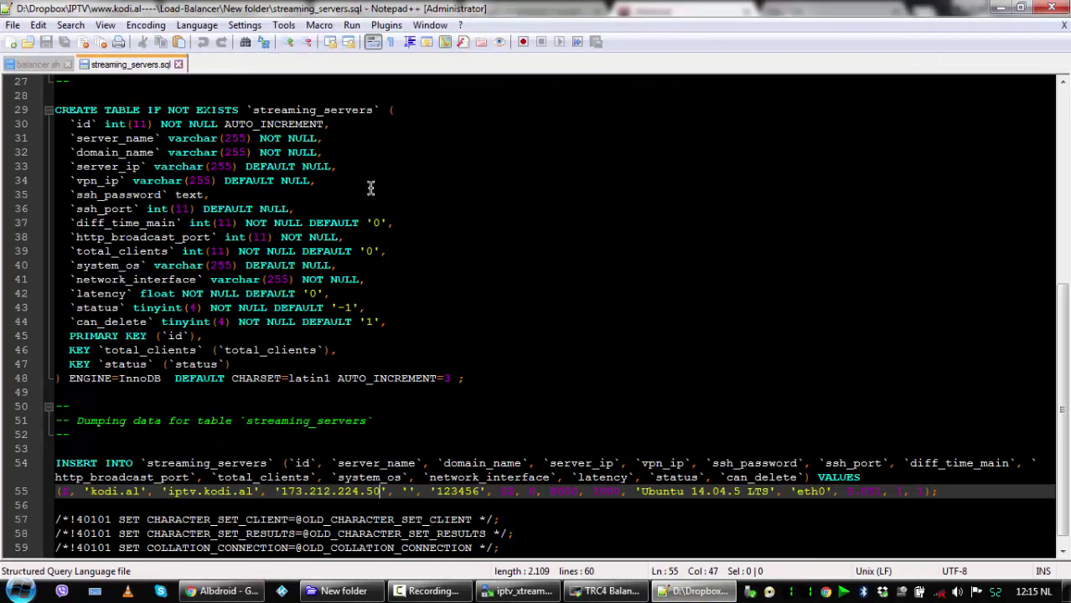
{"action": "left_click", "coordinate": [178, 64]}
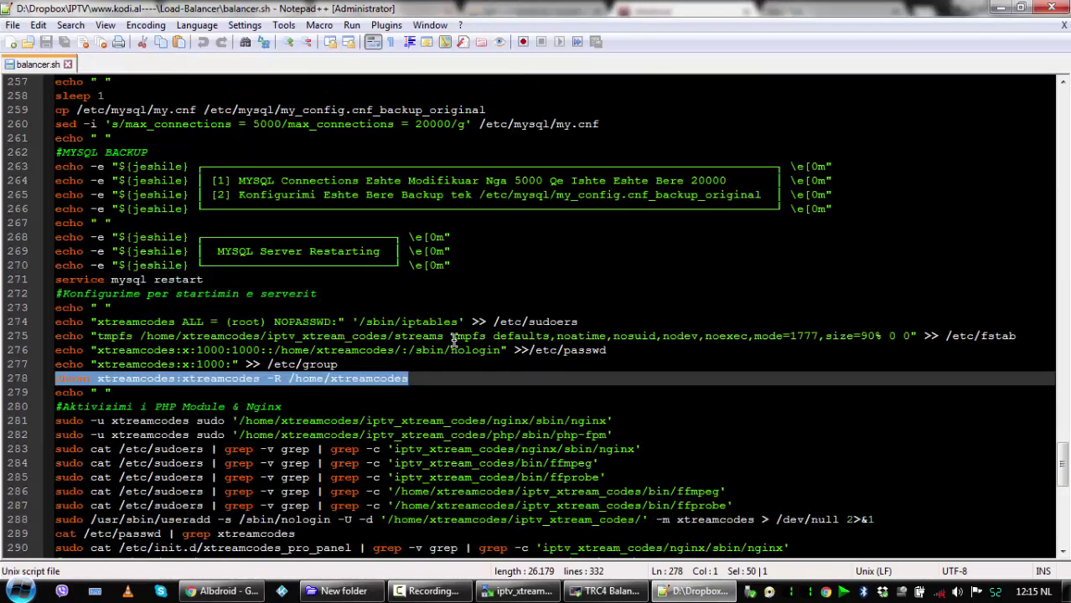
- Copy the ffmpeg sudoers check command on line 286 of balancer.sh
{"action": "scroll", "coordinate": [456, 360], "scroll_direction": "down", "scroll_amount": 3}
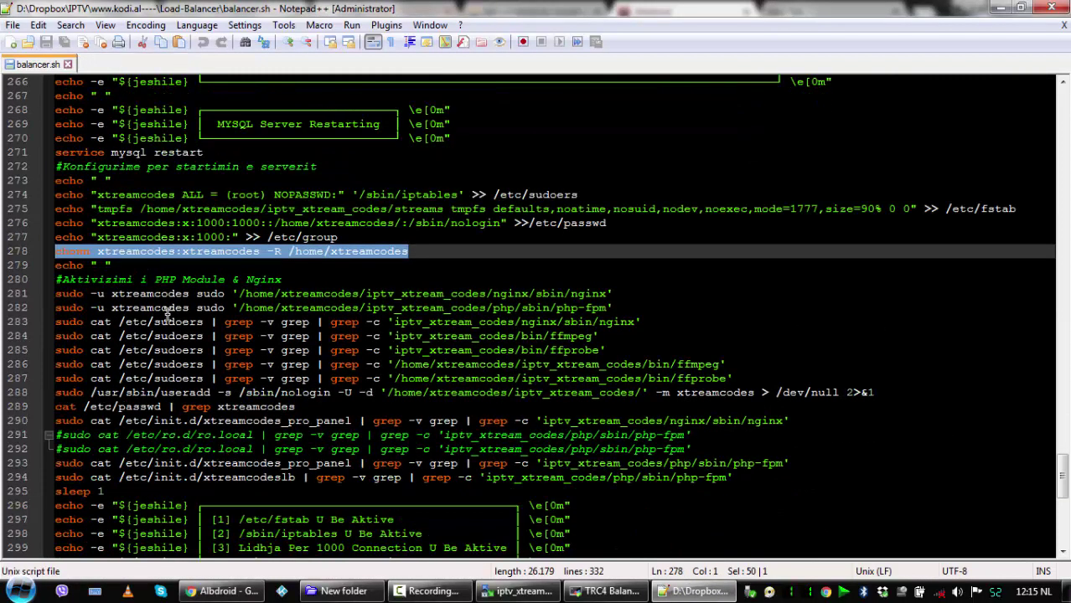
{"action": "scroll", "coordinate": [147, 372], "scroll_direction": "down", "scroll_amount": 2}
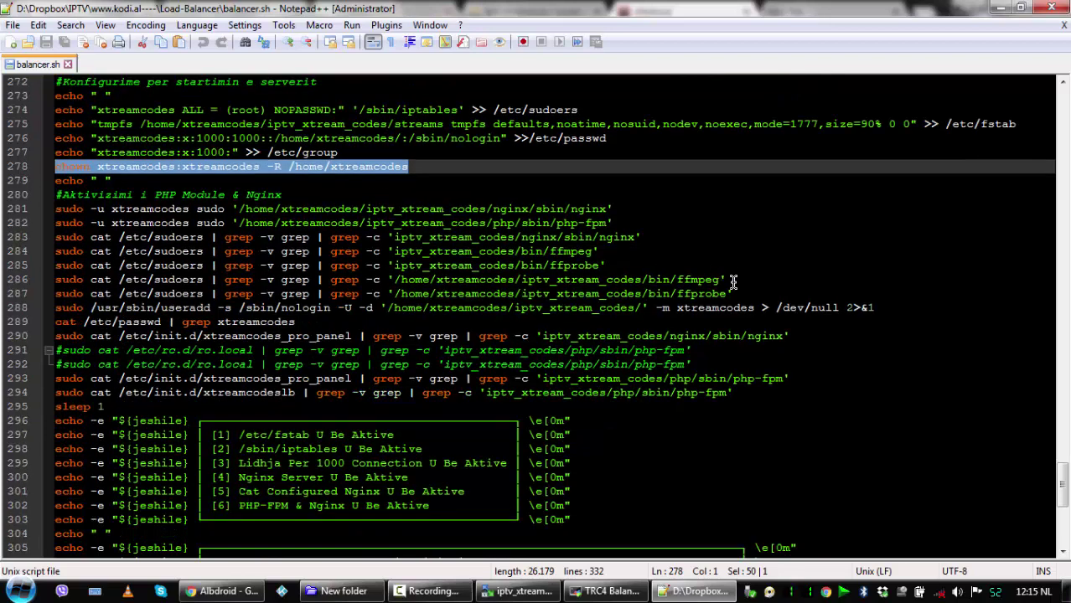
{"action": "left_click_drag", "start_coordinate": [732, 279], "coordinate": [20, 279]}
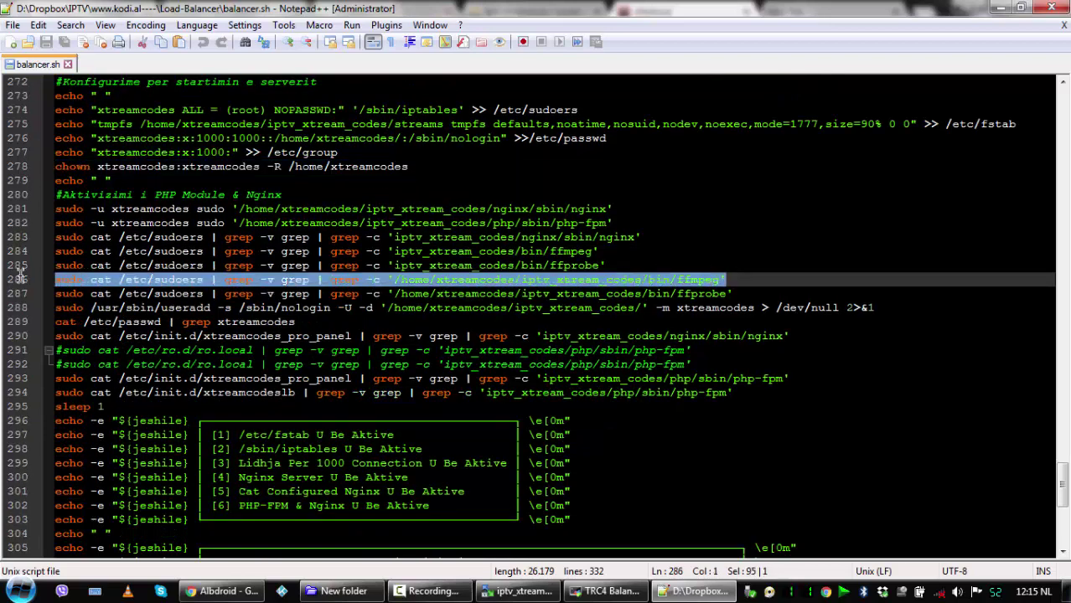
{"action": "right_click", "coordinate": [168, 281]}
{"action": "left_click", "coordinate": [180, 271]}
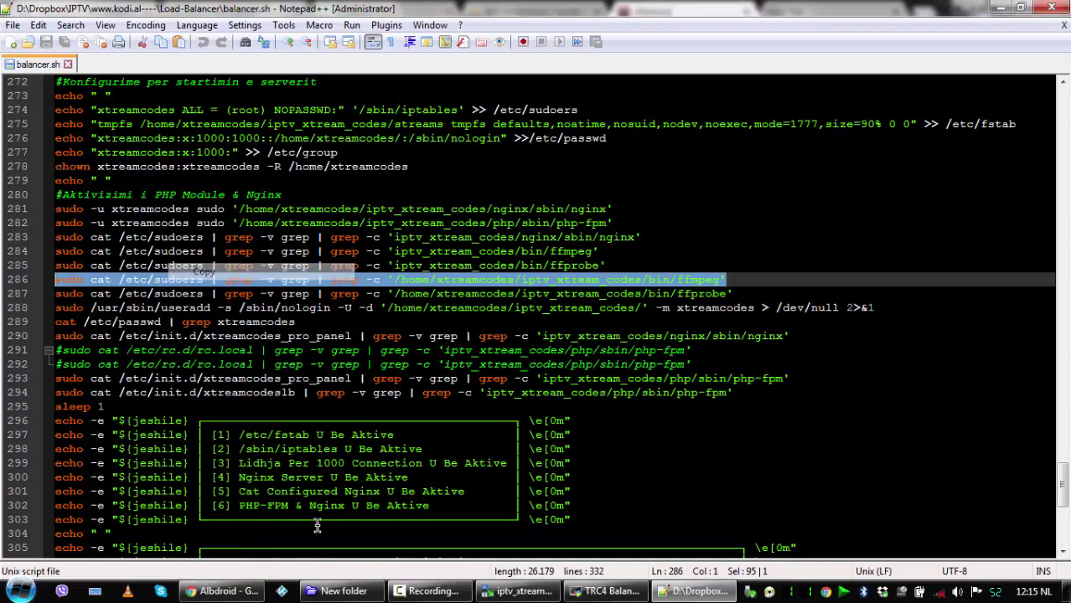
{"action": "left_click", "coordinate": [587, 599]}
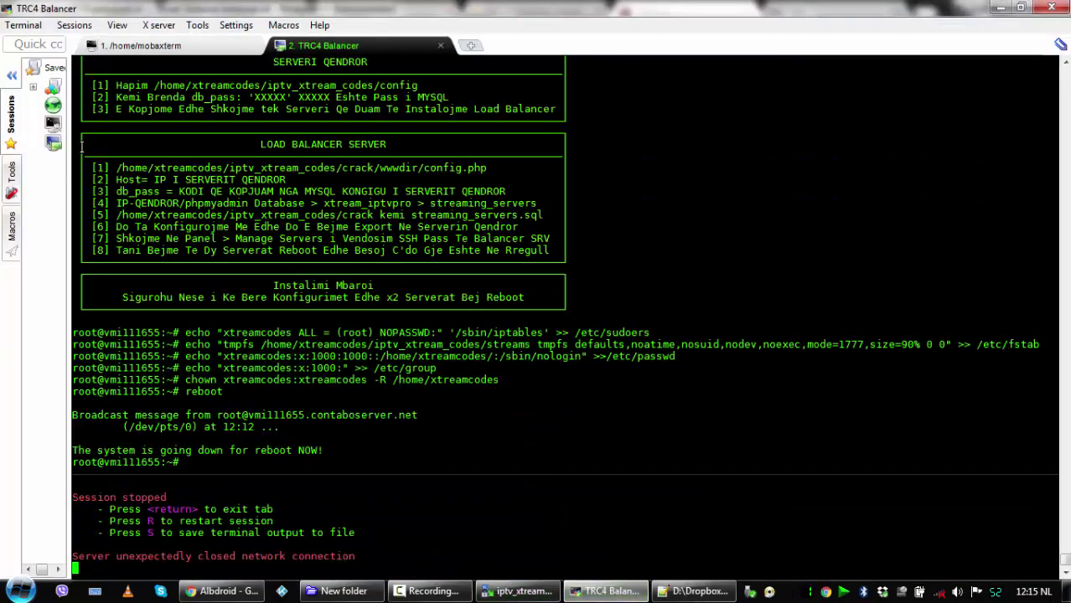
- Open a new SSH session to the balancer and run the pasted ffmpeg sudoers check
{"action": "double_click", "coordinate": [54, 145]}
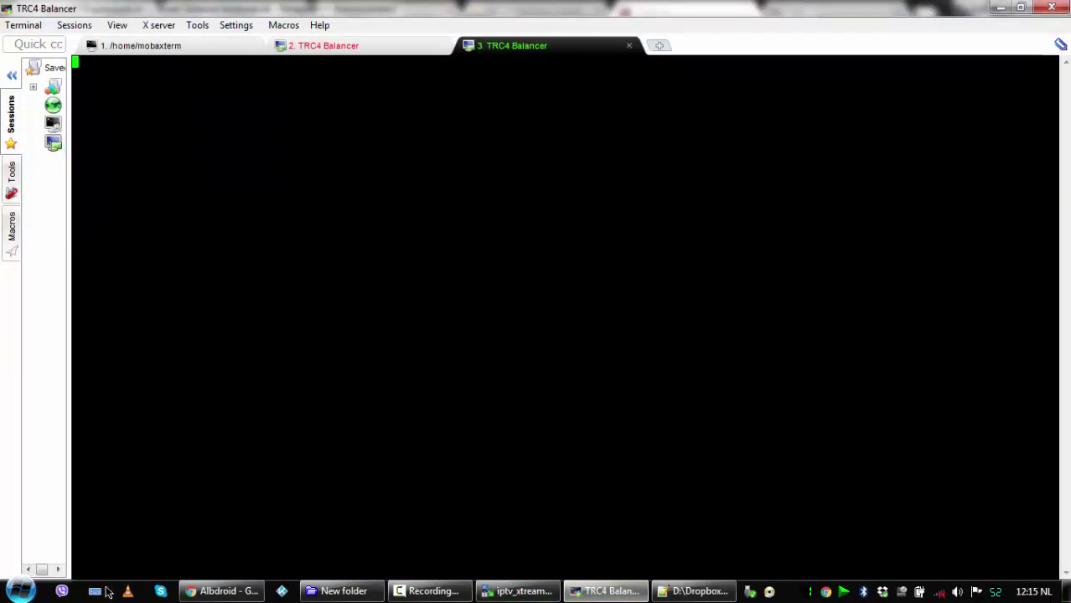
{"action": "left_click", "coordinate": [107, 592]}
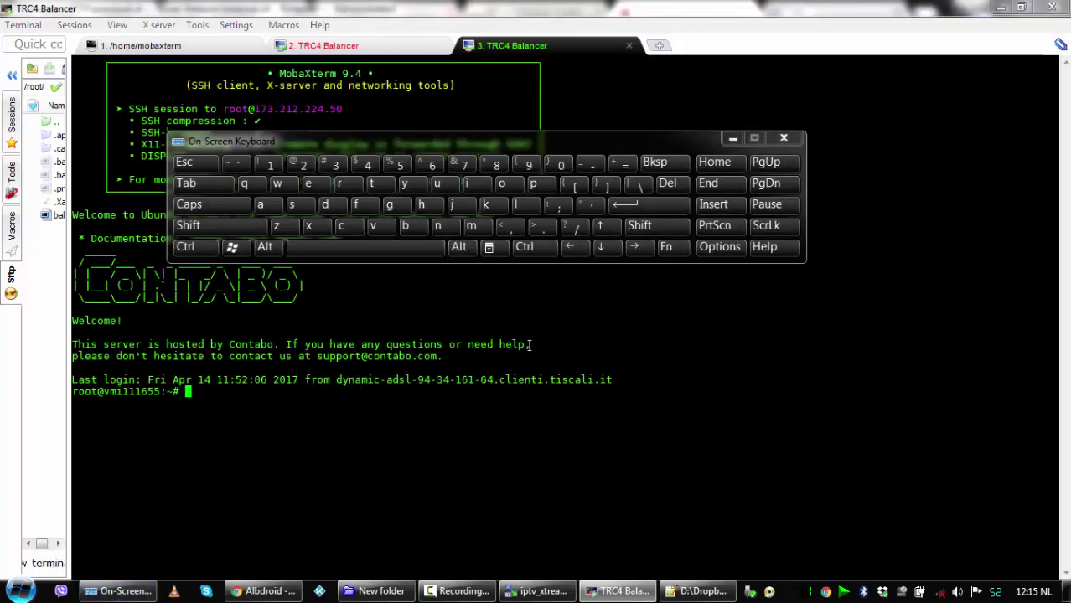
{"action": "right_click", "coordinate": [558, 327]}
{"action": "left_click", "coordinate": [605, 238]}
{"action": "left_click", "coordinate": [658, 206]}
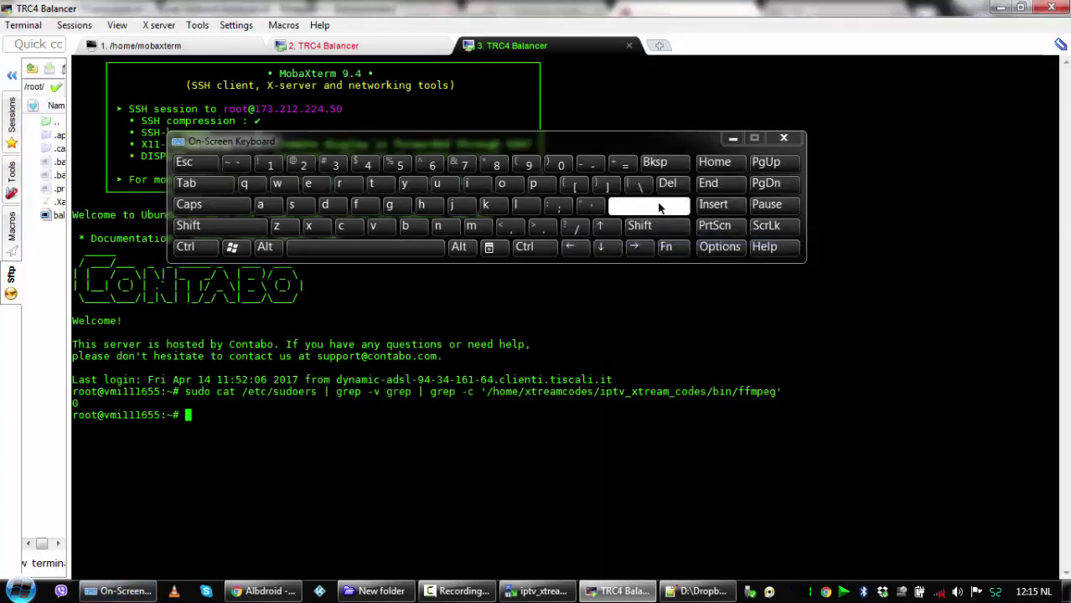
- Copy the line 287 ffprobe sudoers check from balancer.sh and run it in the terminal
{"action": "left_click", "coordinate": [696, 592]}
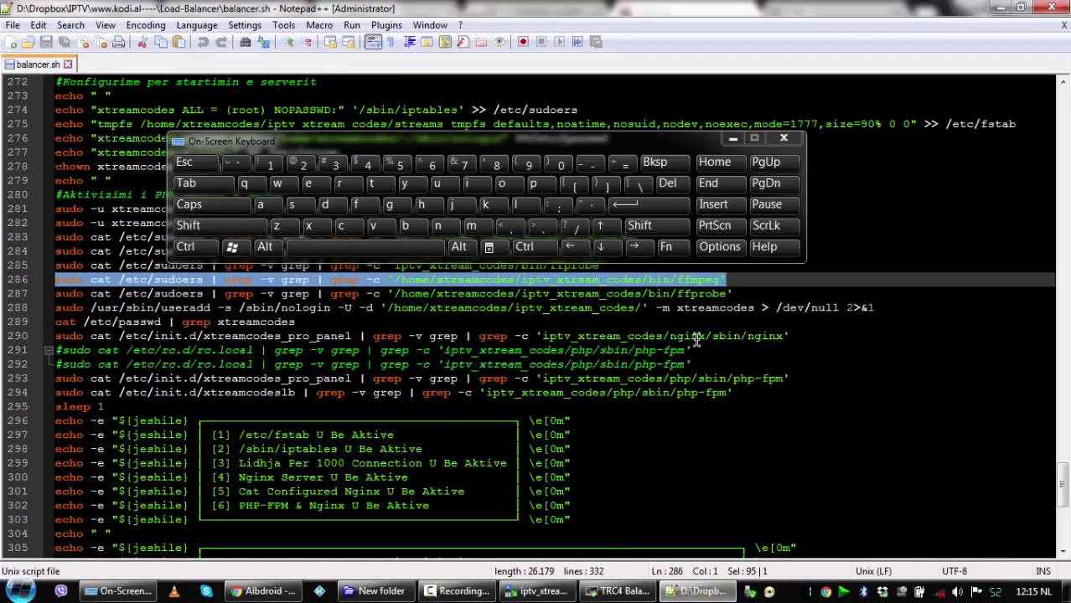
{"action": "left_click_drag", "start_coordinate": [746, 293], "coordinate": [5, 304]}
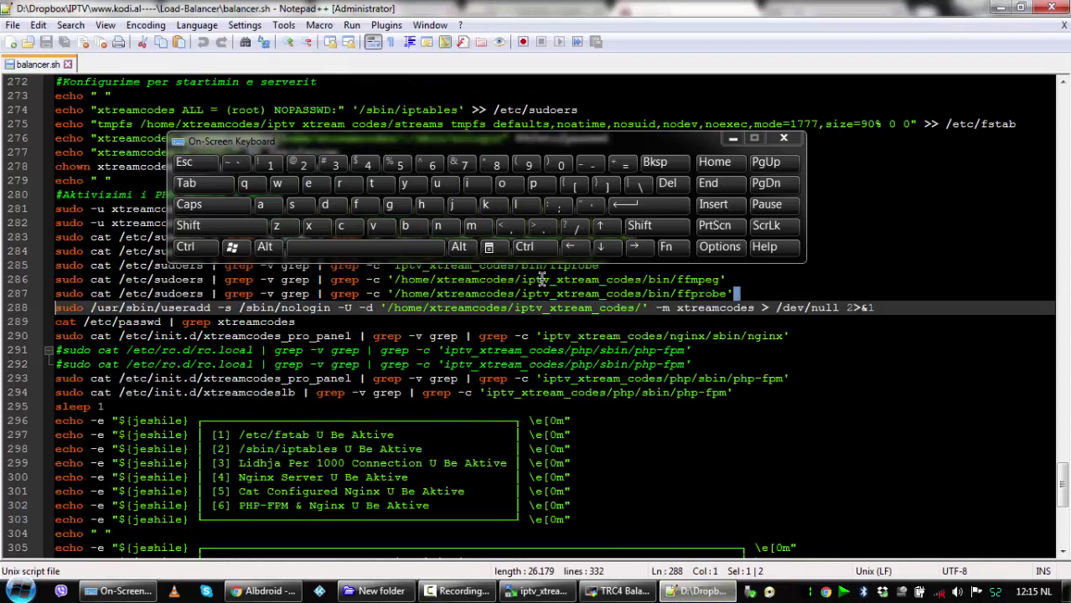
{"action": "left_click_drag", "start_coordinate": [738, 294], "coordinate": [508, 280]}
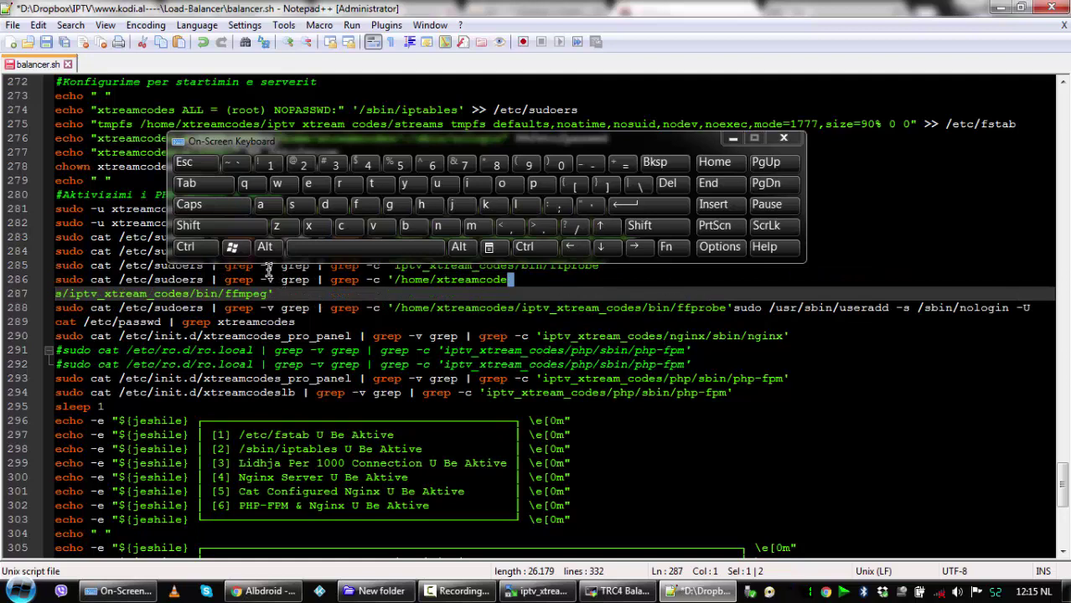
{"action": "key", "text": "ctrl+z"}
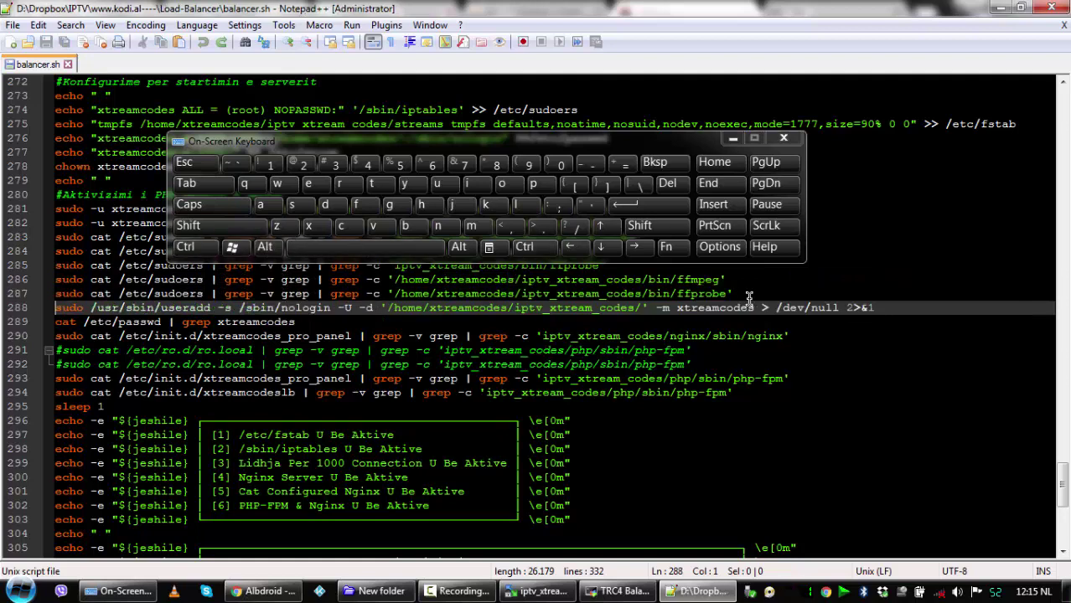
{"action": "left_click_drag", "start_coordinate": [756, 292], "coordinate": [34, 293]}
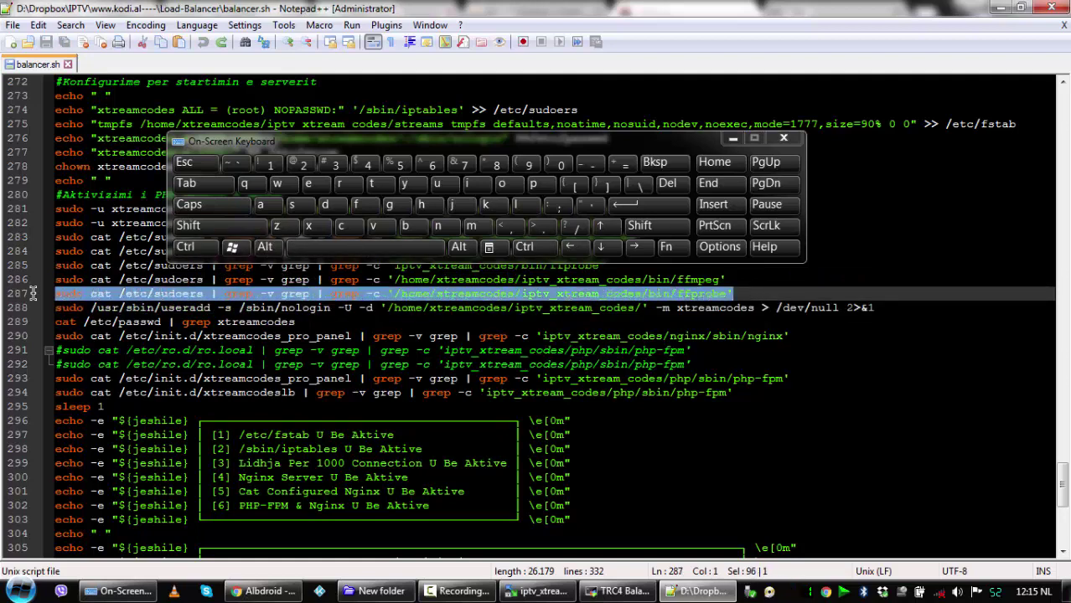
{"action": "right_click", "coordinate": [67, 296]}
{"action": "left_click", "coordinate": [84, 274]}
{"action": "left_click", "coordinate": [599, 599]}
{"action": "right_click", "coordinate": [586, 530]}
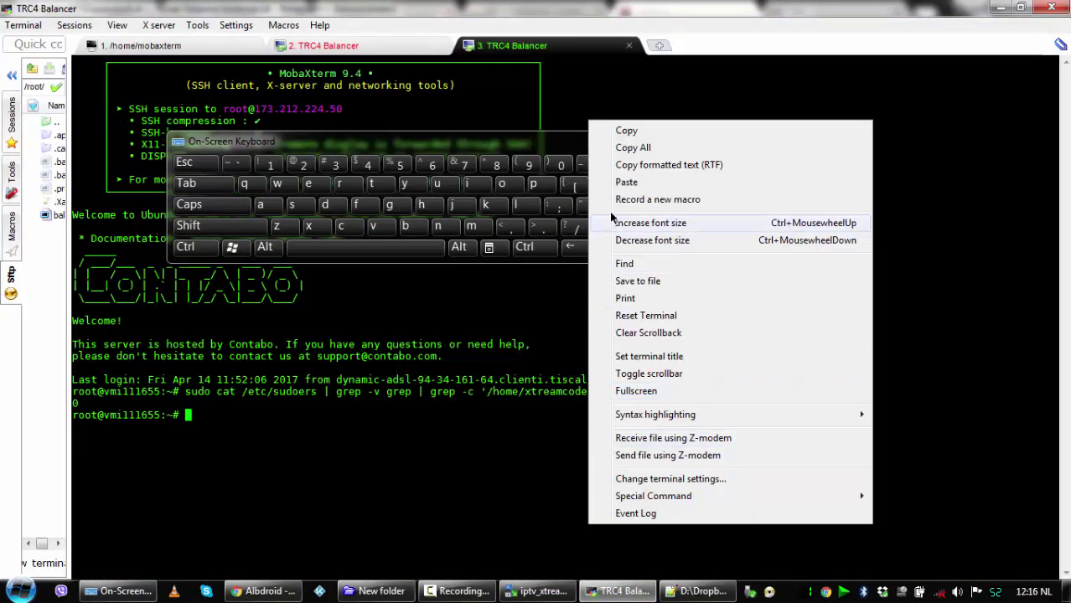
{"action": "left_click", "coordinate": [627, 183]}
{"action": "left_click", "coordinate": [639, 210]}
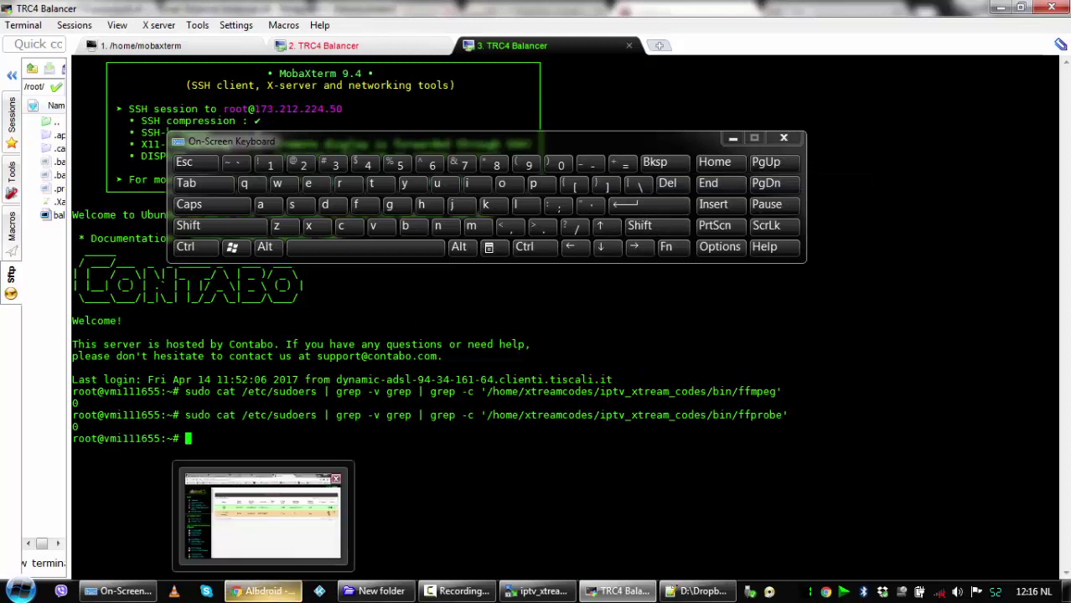
- Recheck kodi.al, then copy and run the line 288 useradd command creating the xtreamcodes user
{"action": "left_click", "coordinate": [283, 594]}
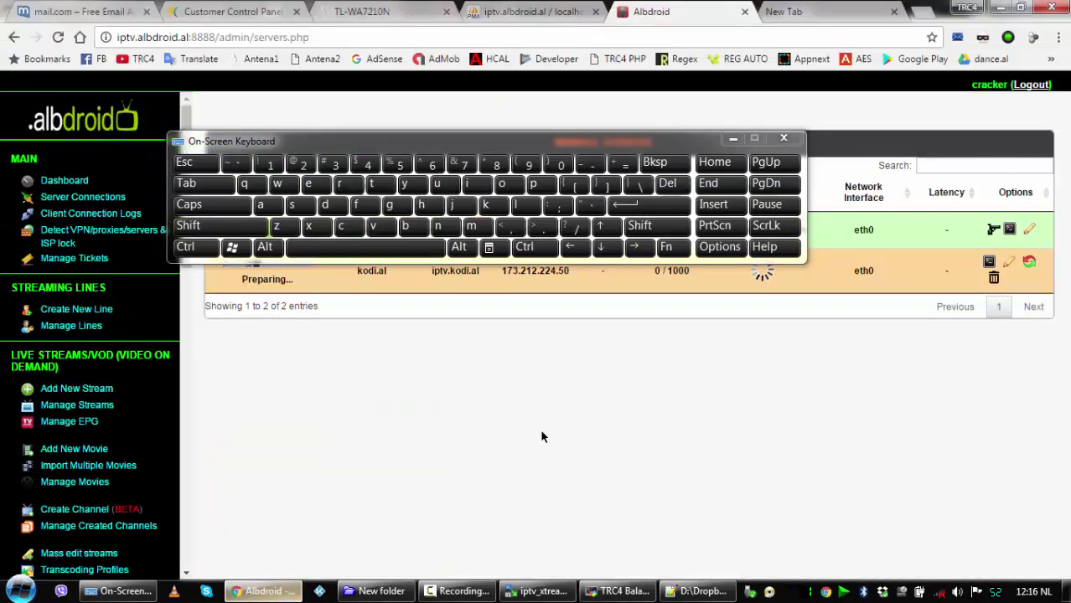
{"action": "left_click", "coordinate": [61, 40]}
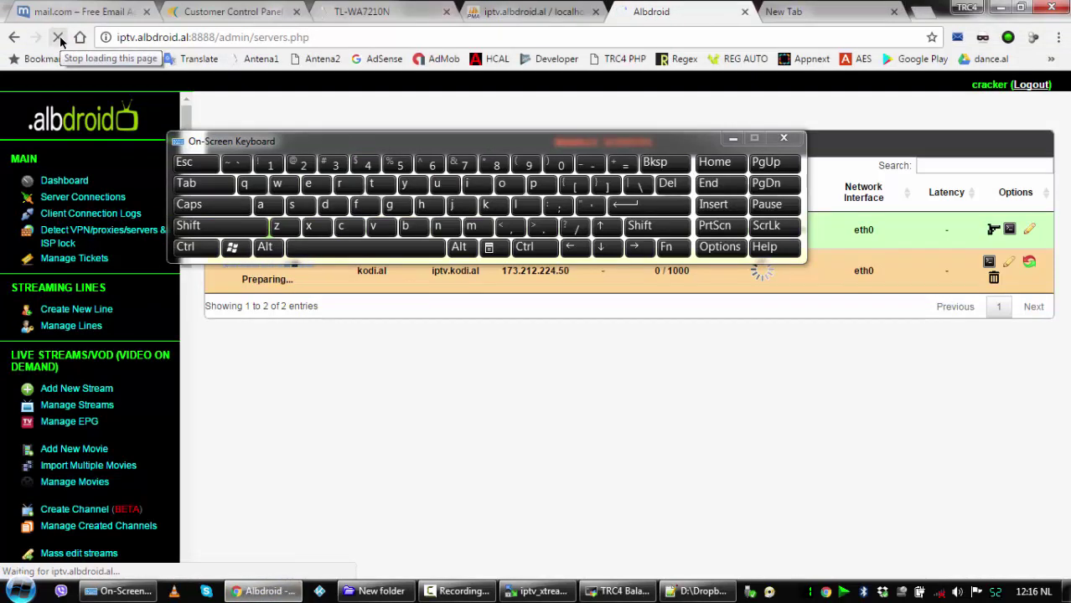
{"action": "left_click", "coordinate": [698, 591]}
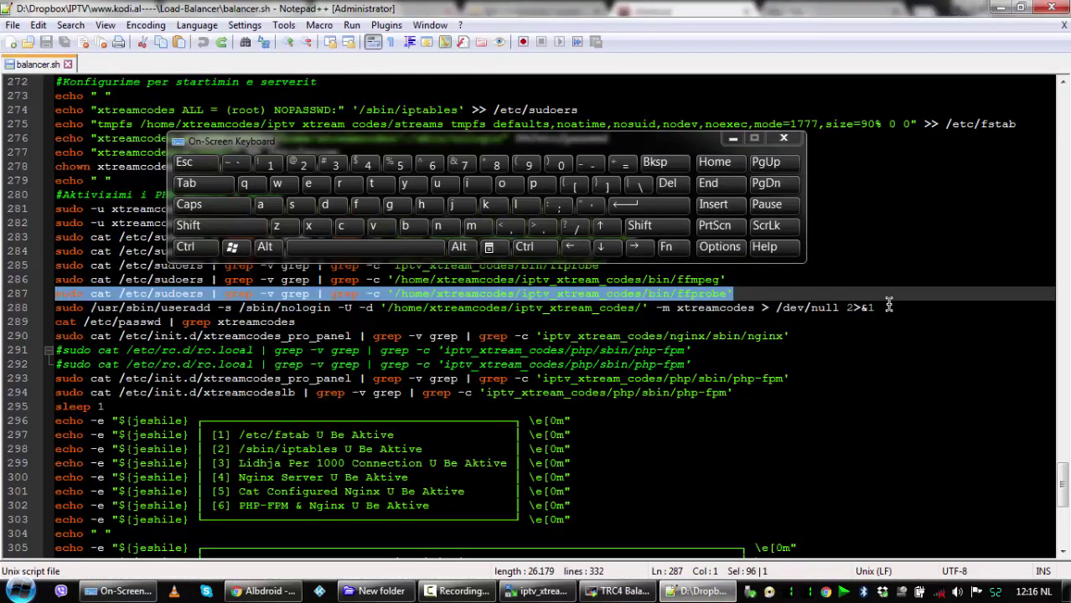
{"action": "left_click_drag", "start_coordinate": [888, 307], "coordinate": [24, 308]}
{"action": "right_click", "coordinate": [107, 311]}
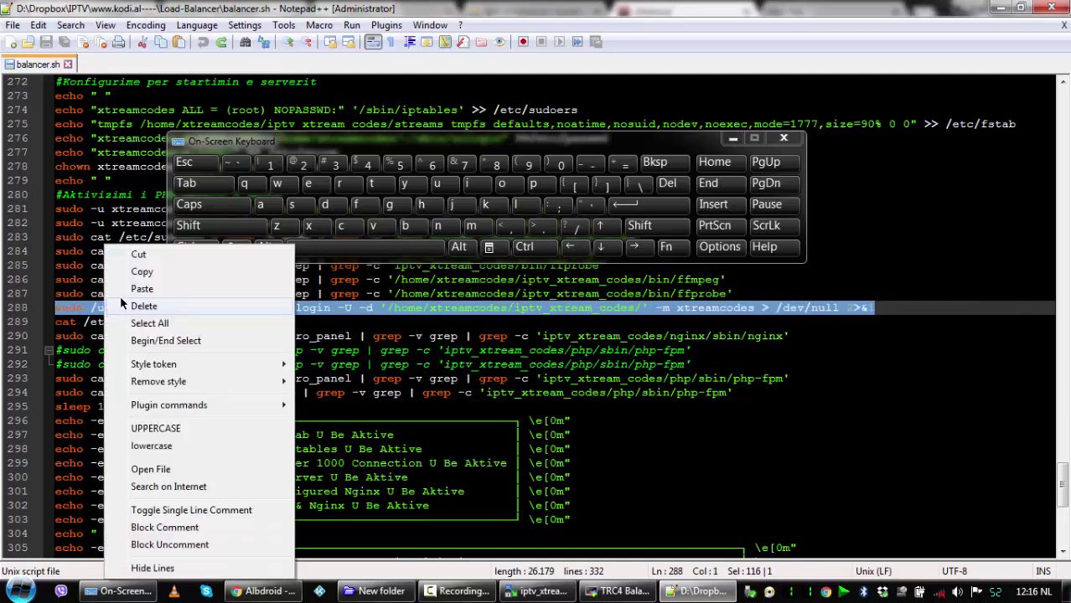
{"action": "left_click", "coordinate": [139, 273]}
{"action": "left_click", "coordinate": [593, 591]}
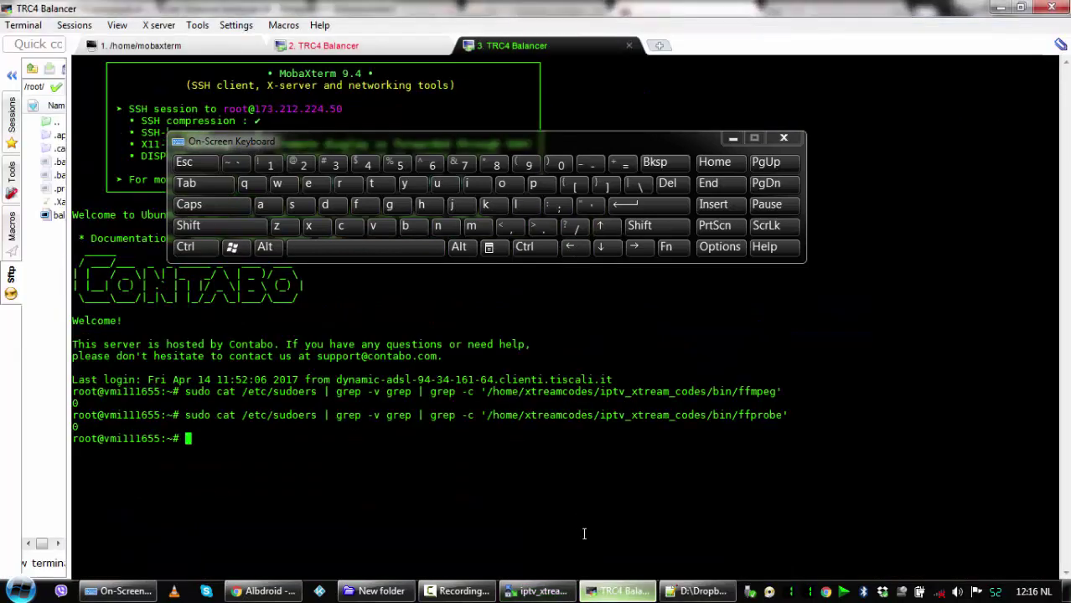
{"action": "right_click", "coordinate": [578, 116]}
{"action": "left_click", "coordinate": [617, 178]}
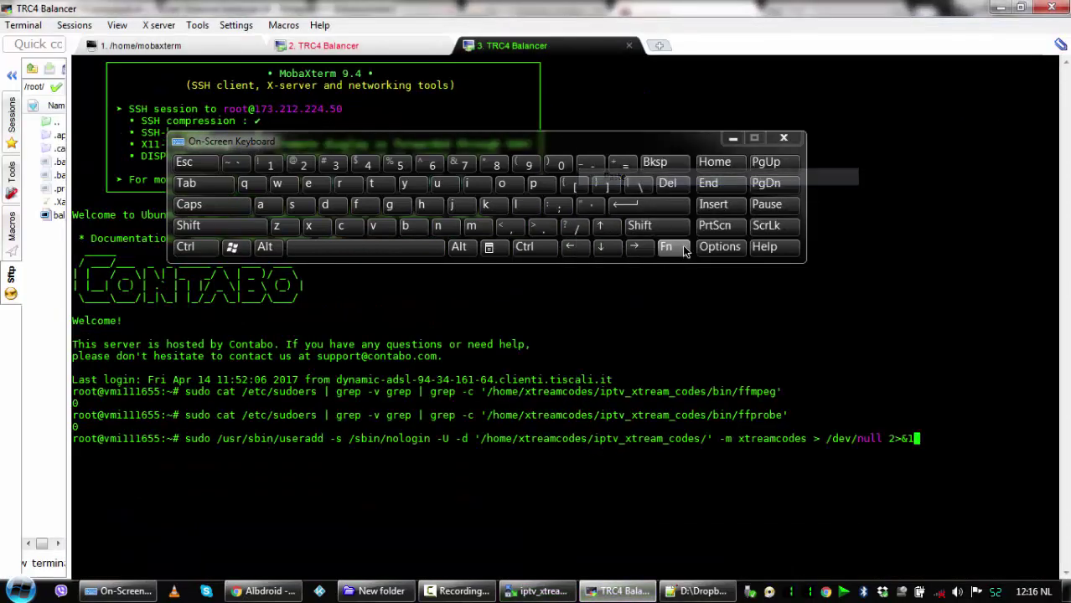
{"action": "left_click", "coordinate": [662, 206]}
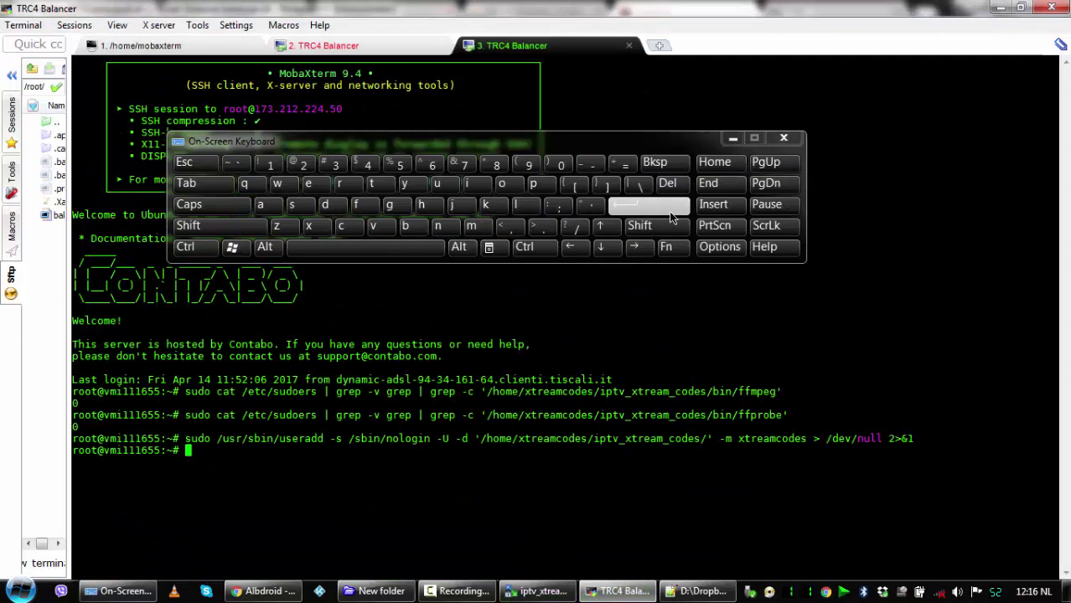
{"action": "left_click", "coordinate": [699, 591]}
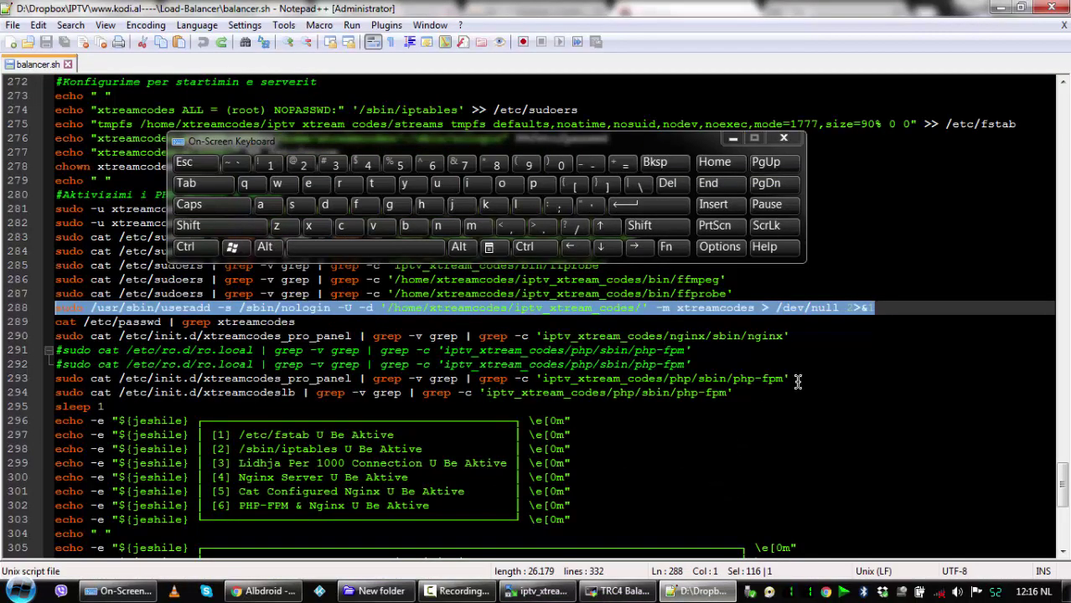
{"action": "left_click", "coordinate": [264, 591]}
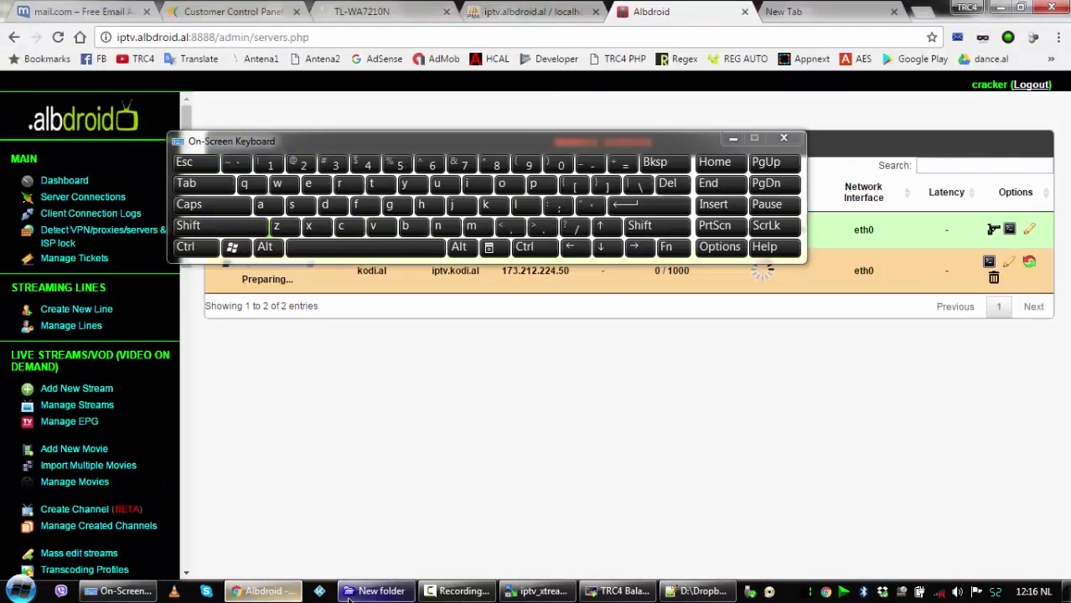
- Hide the on-screen keyboard and re-run the phpMyAdmin streaming_servers query
{"action": "left_click", "coordinate": [59, 38]}
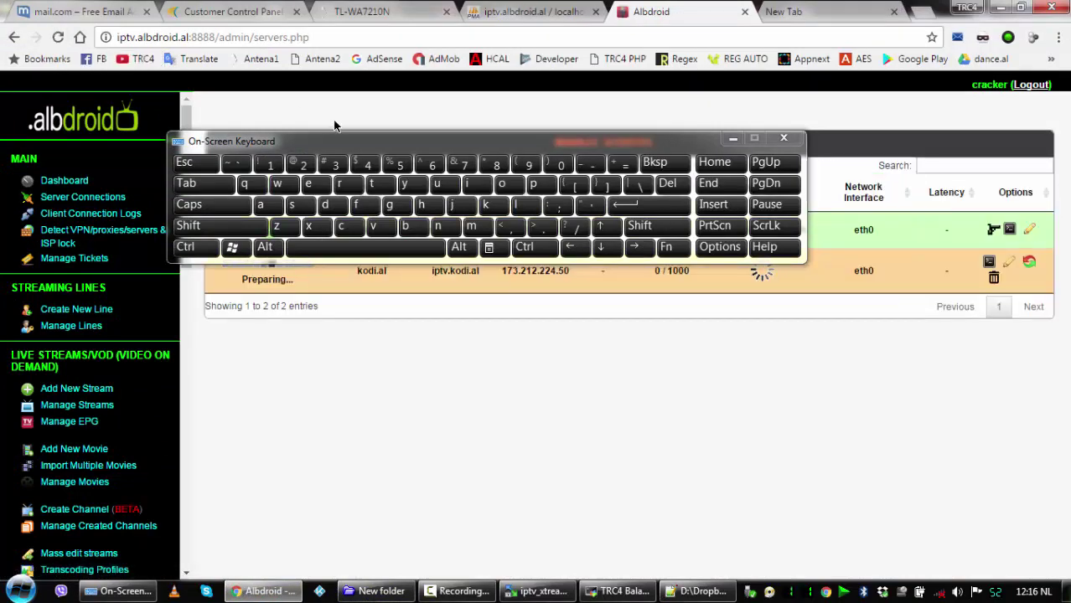
{"action": "left_click_drag", "start_coordinate": [429, 154], "coordinate": [463, 84]}
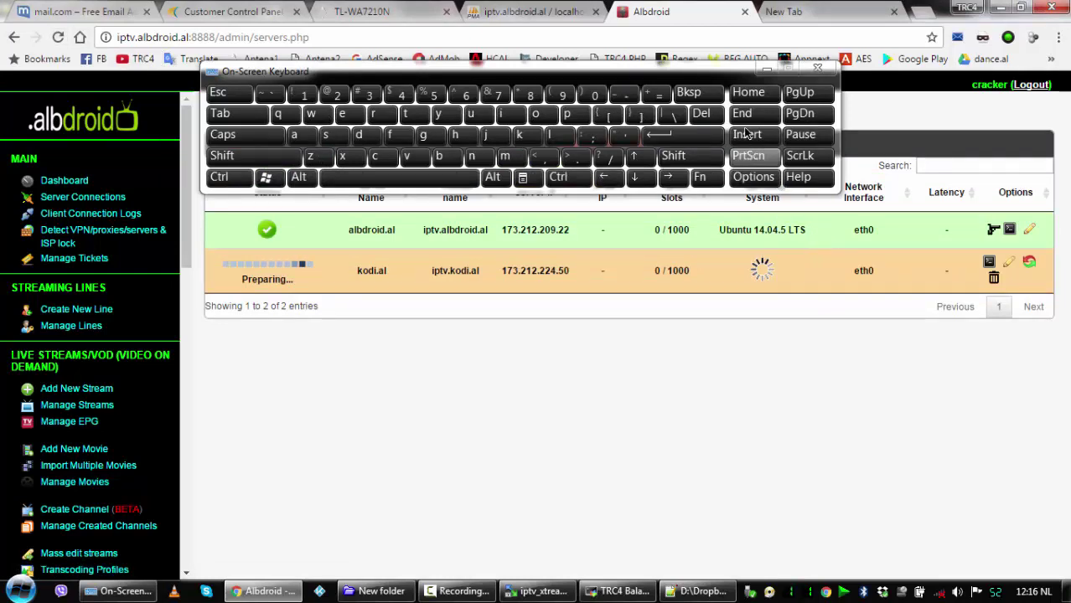
{"action": "left_click", "coordinate": [765, 68]}
{"action": "left_click", "coordinate": [530, 11]}
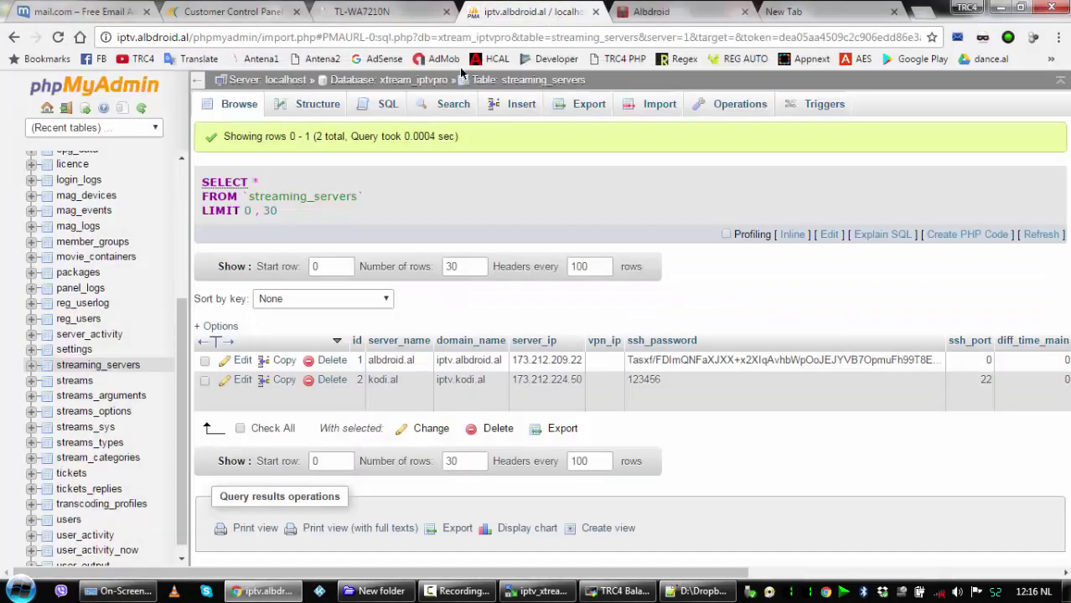
{"action": "left_click", "coordinate": [57, 37]}
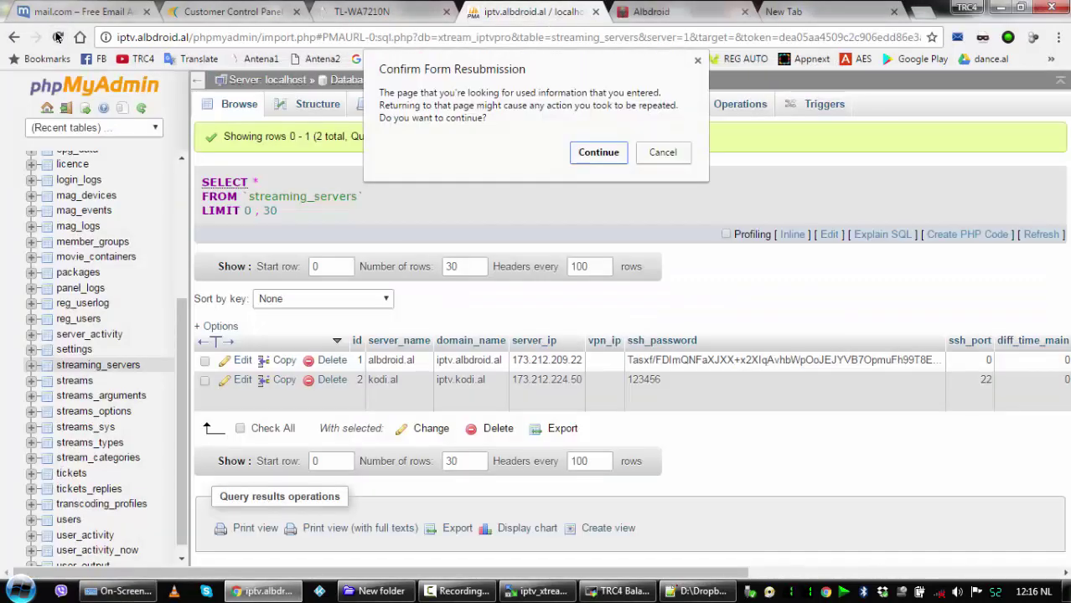
{"action": "left_click", "coordinate": [594, 151]}
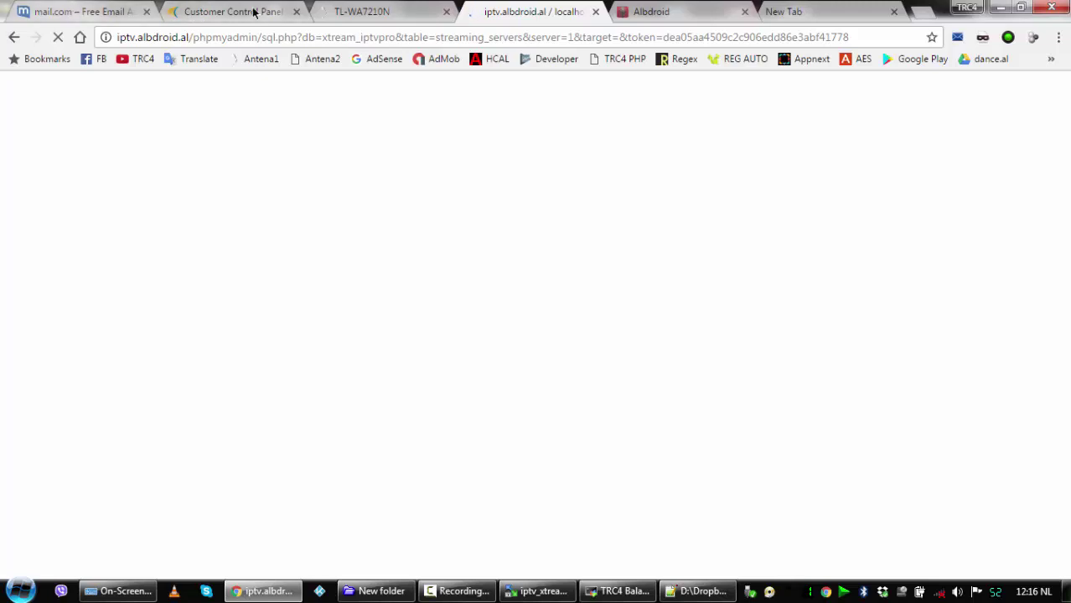
- Inspect kodi.al's streaming_servers row at status -1, close the mail.com tab, and reload Manage Servers
{"action": "key", "text": "ctrl+shift+Tab"}
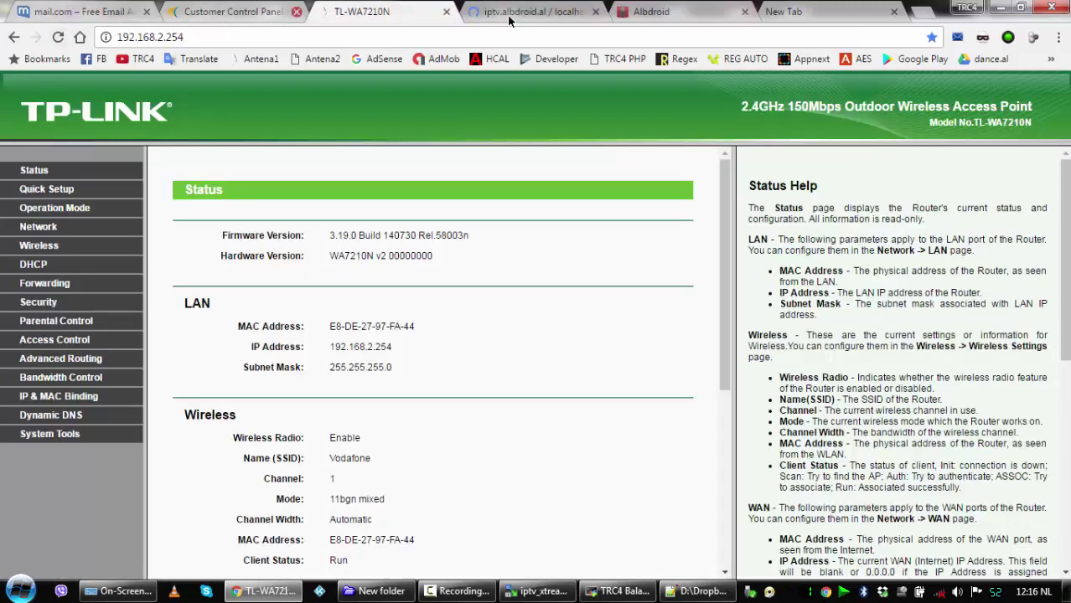
{"action": "left_click", "coordinate": [656, 16]}
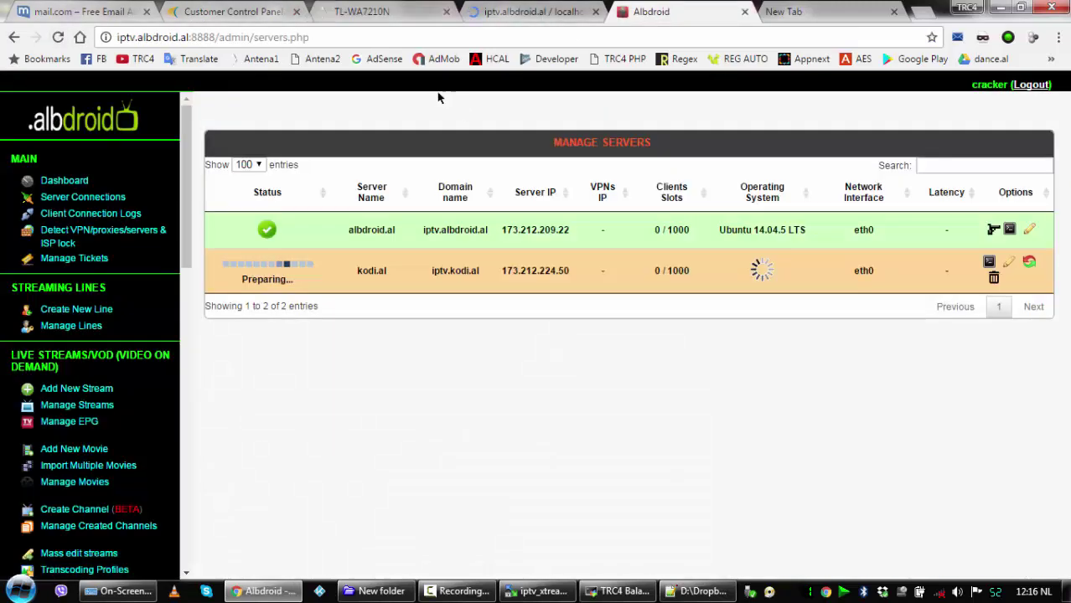
{"action": "left_click", "coordinate": [56, 37]}
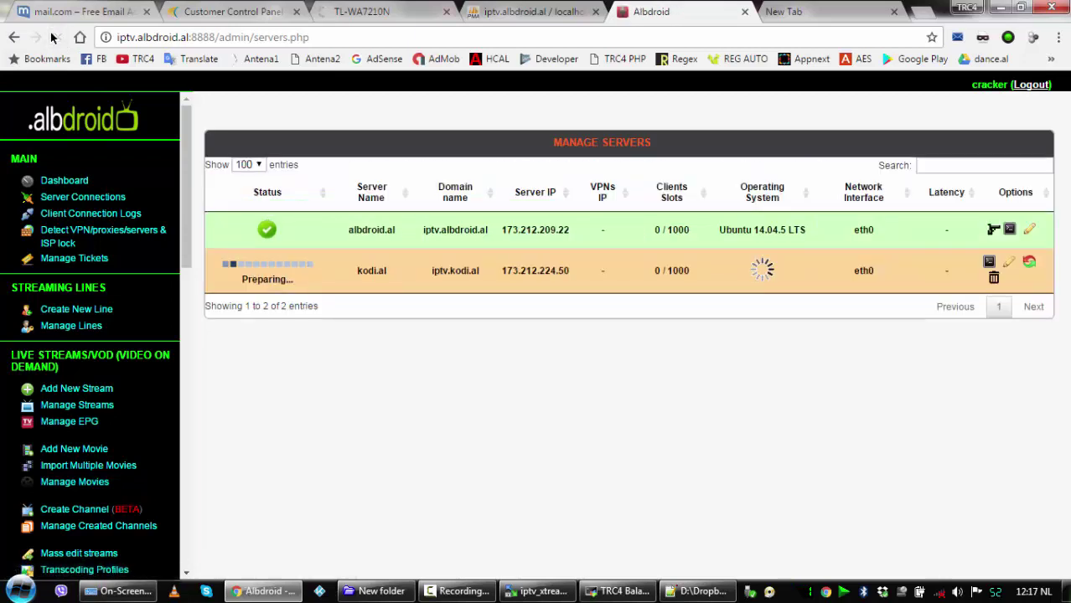
{"action": "left_click", "coordinate": [58, 38]}
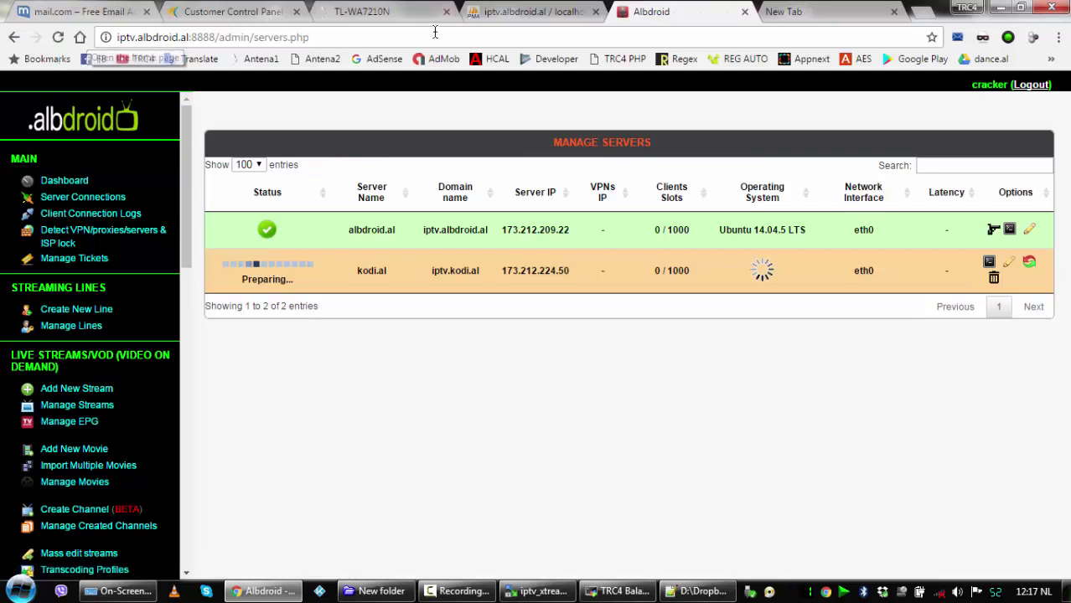
{"action": "left_click", "coordinate": [533, 13]}
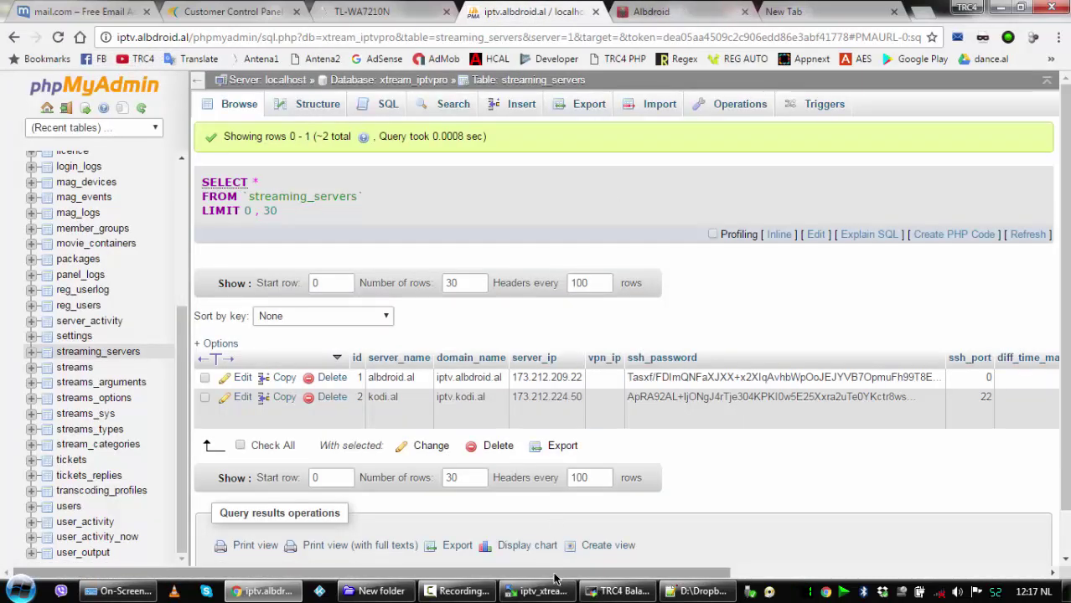
{"action": "left_click_drag", "start_coordinate": [556, 575], "coordinate": [919, 593]}
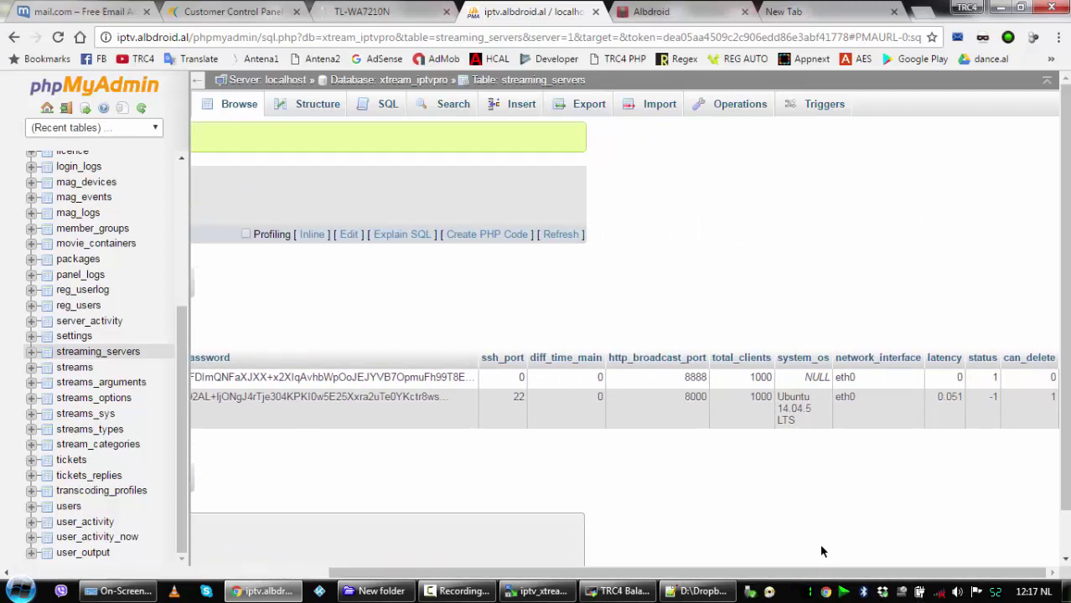
{"action": "left_click", "coordinate": [147, 11]}
{"action": "left_click", "coordinate": [519, 12]}
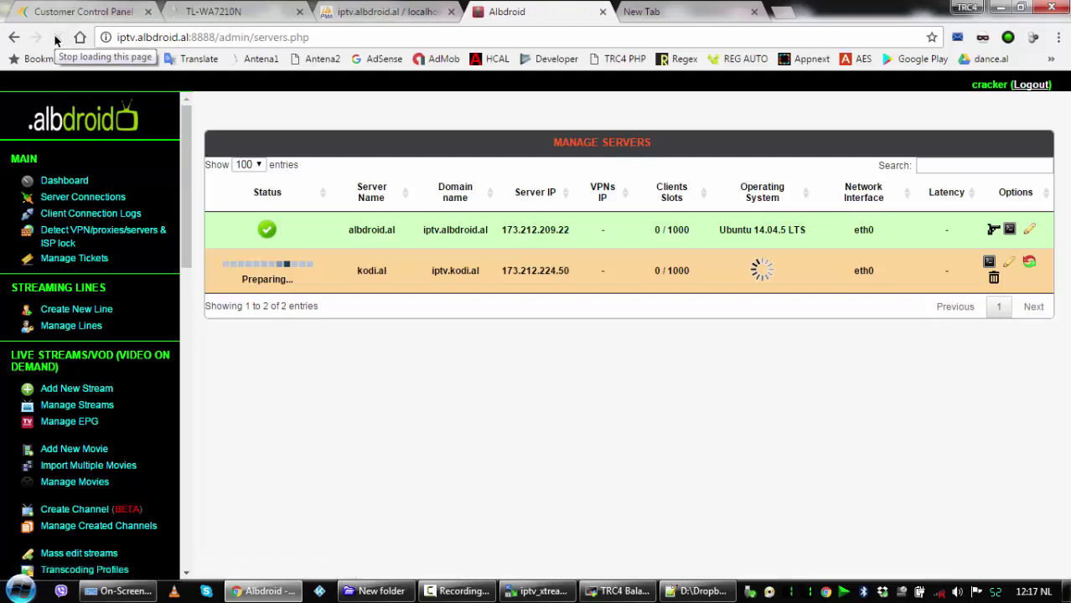
{"action": "left_click", "coordinate": [56, 37]}
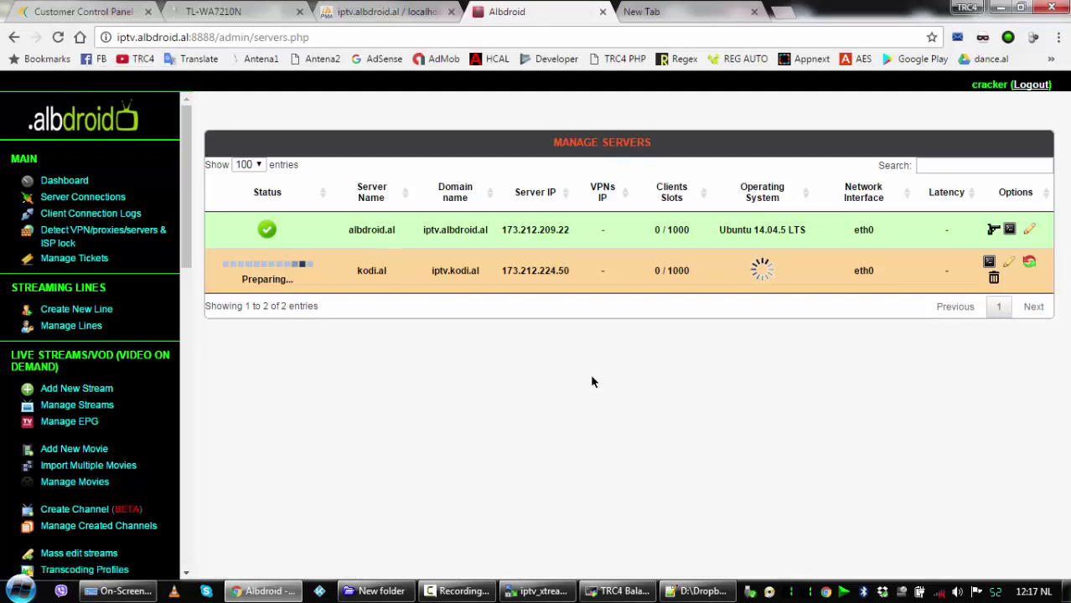
- Bring WinSCP forward with the on-screen keyboard and select Load-Balancer-Configured.zip
{"action": "left_click", "coordinate": [389, 591]}
{"action": "left_click", "coordinate": [381, 590]}
{"action": "left_click", "coordinate": [537, 591]}
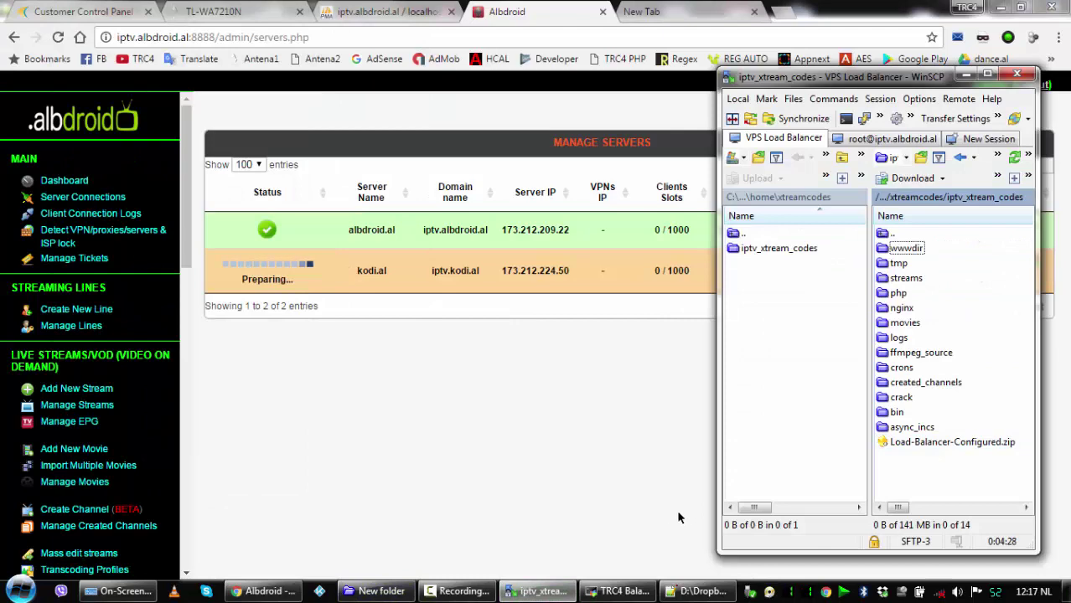
{"action": "left_click", "coordinate": [125, 592]}
{"action": "left_click", "coordinate": [952, 442]}
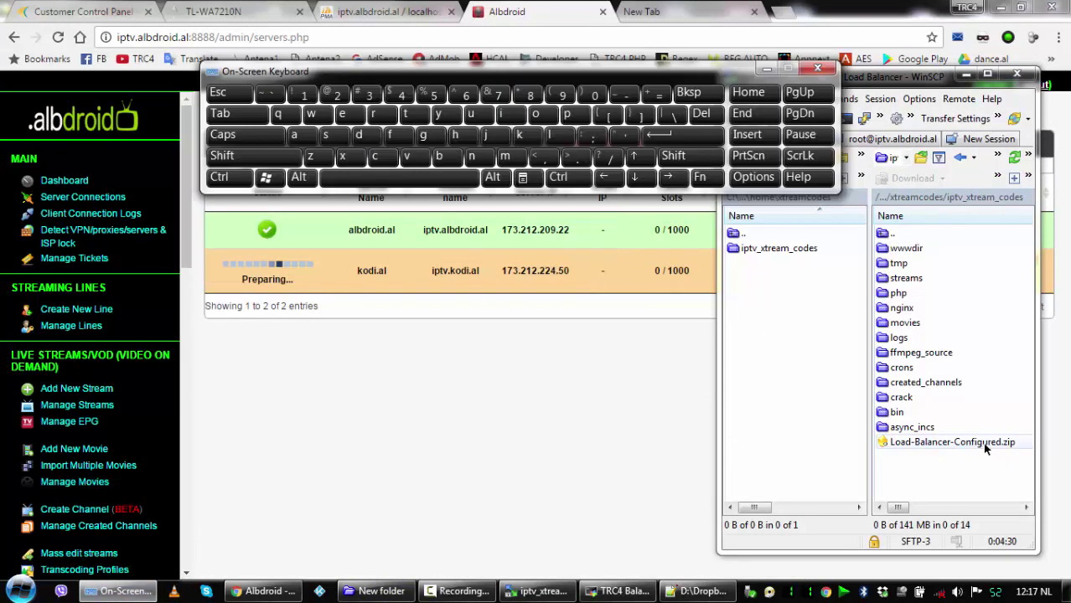
{"action": "left_click", "coordinate": [696, 234]}
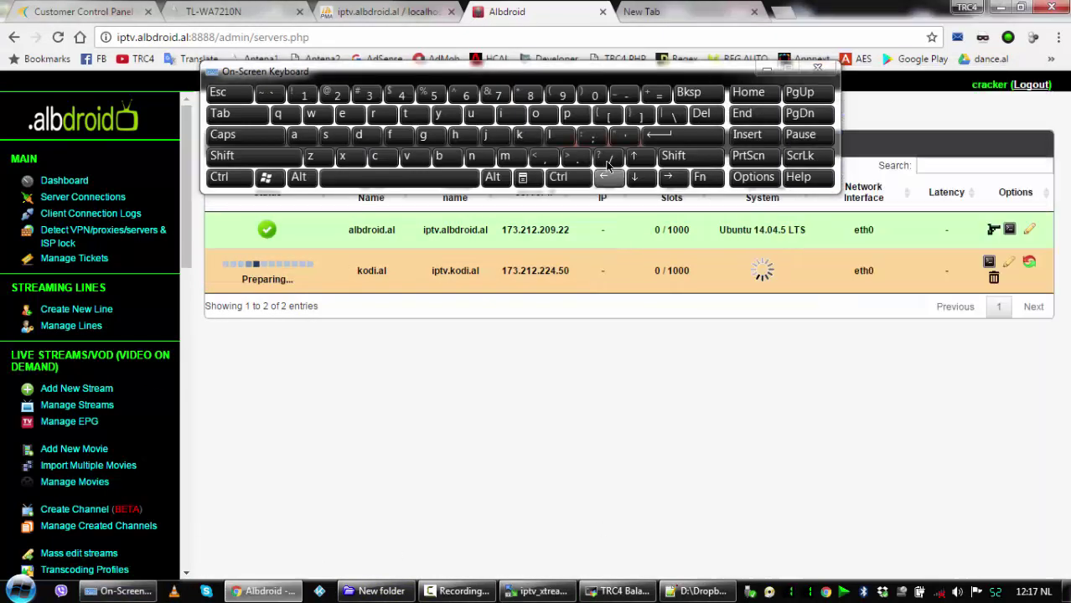
{"action": "left_click", "coordinate": [1001, 7]}
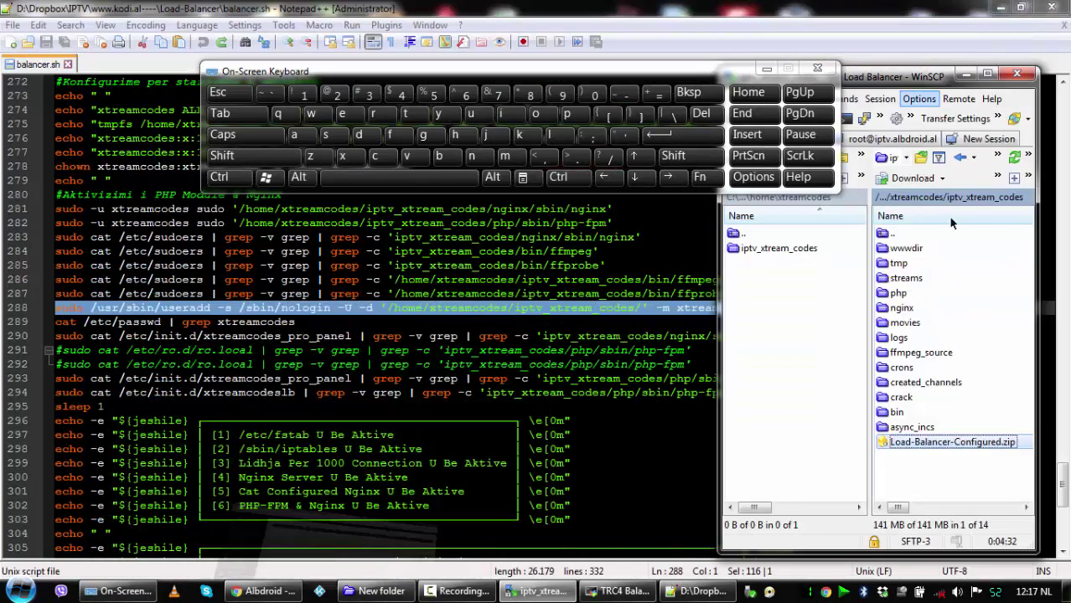
- Rename Load-Balancer-Configured.zip to platform.zip using the on-screen keyboard
{"action": "left_click", "coordinate": [939, 434]}
{"action": "left_click", "coordinate": [568, 114]}
{"action": "left_click", "coordinate": [550, 135]}
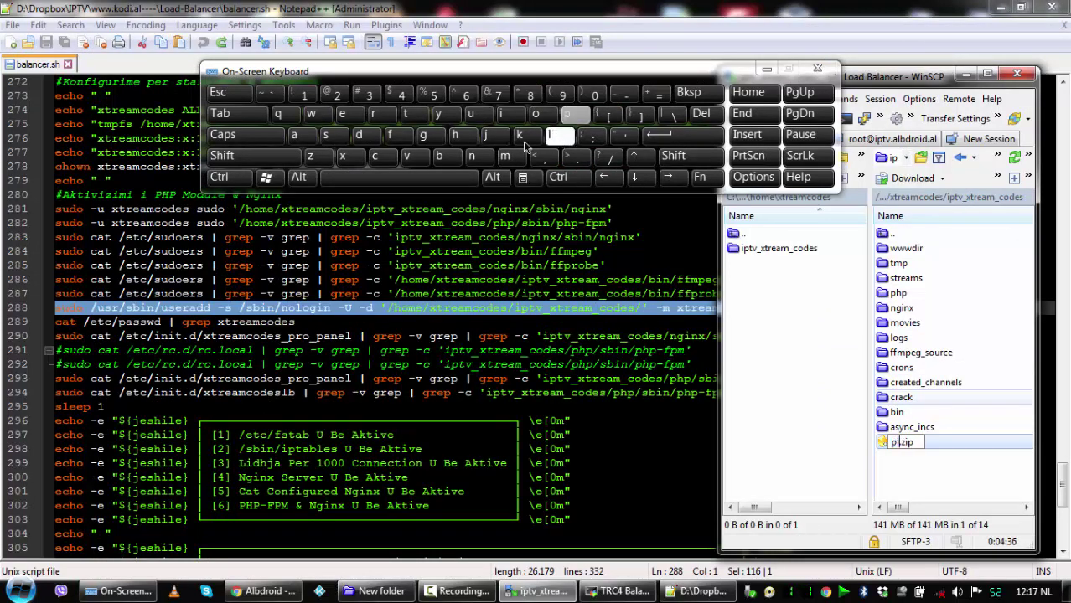
{"action": "left_click", "coordinate": [294, 135]}
{"action": "left_click", "coordinate": [406, 114]}
{"action": "left_click", "coordinate": [389, 135]}
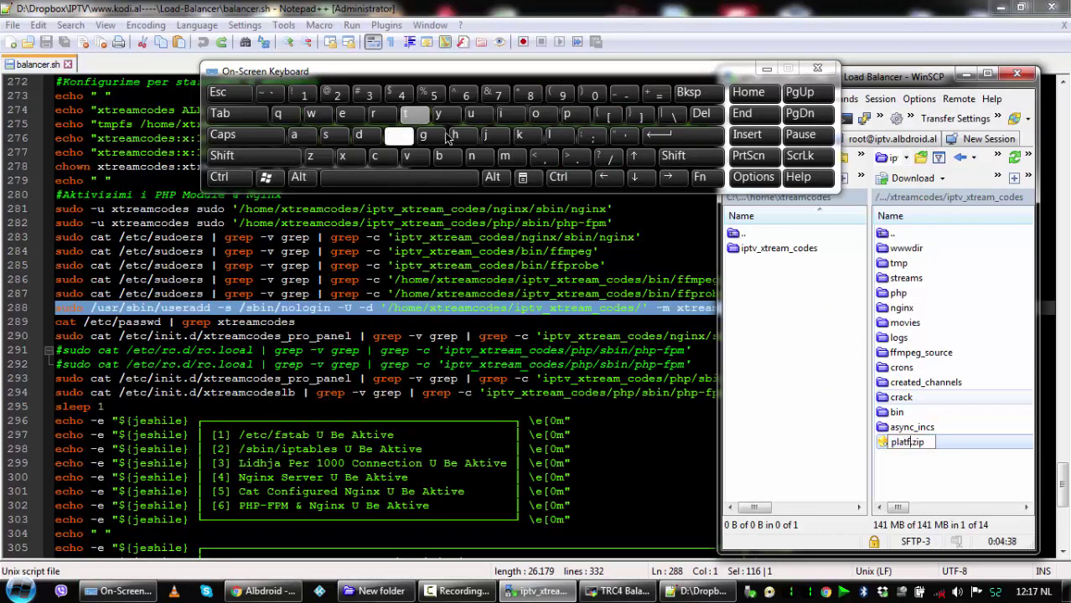
{"action": "left_click", "coordinate": [534, 114]}
{"action": "left_click", "coordinate": [382, 115]}
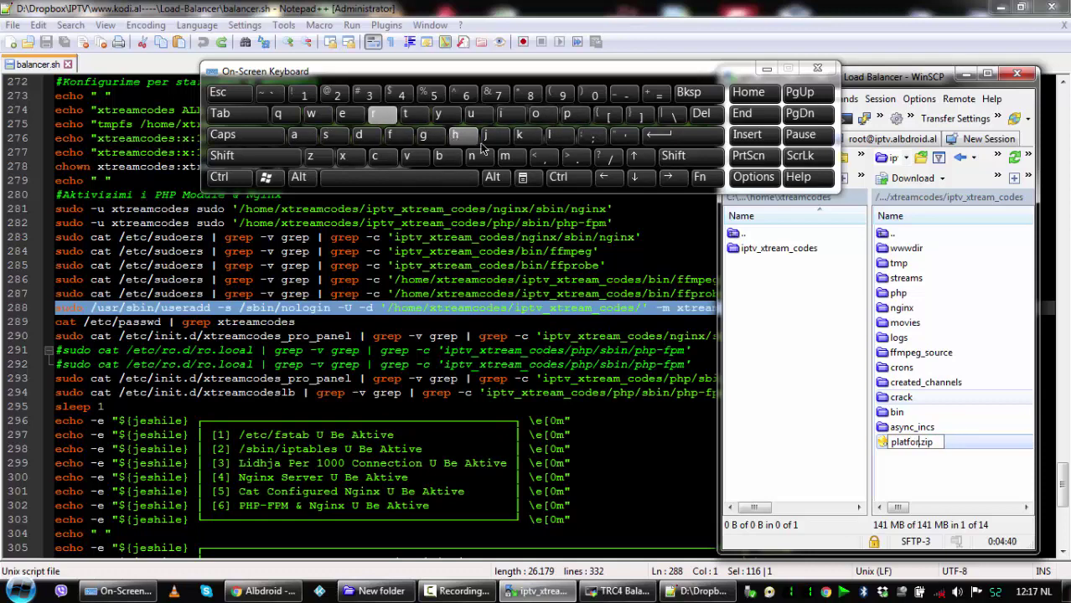
{"action": "left_click", "coordinate": [504, 157]}
{"action": "left_click", "coordinate": [662, 136]}
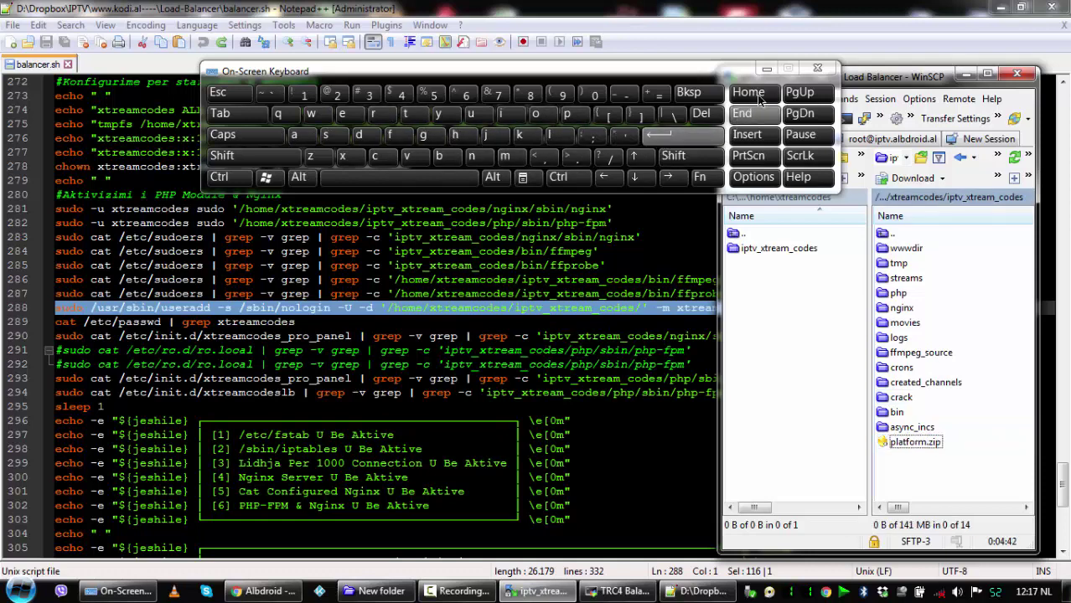
{"action": "left_click", "coordinate": [766, 69]}
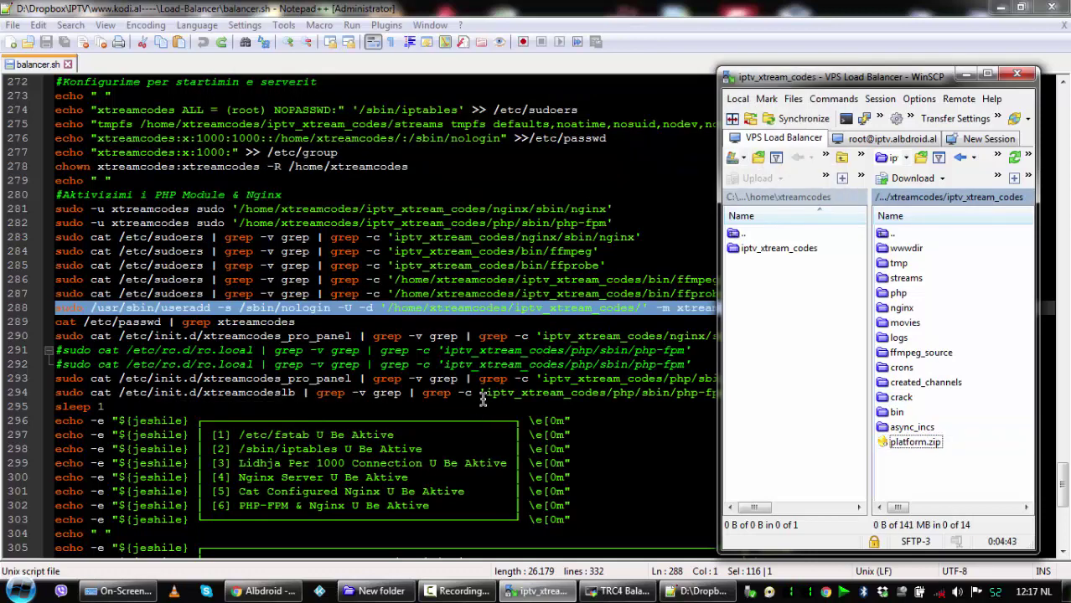
{"action": "left_click", "coordinate": [264, 591]}
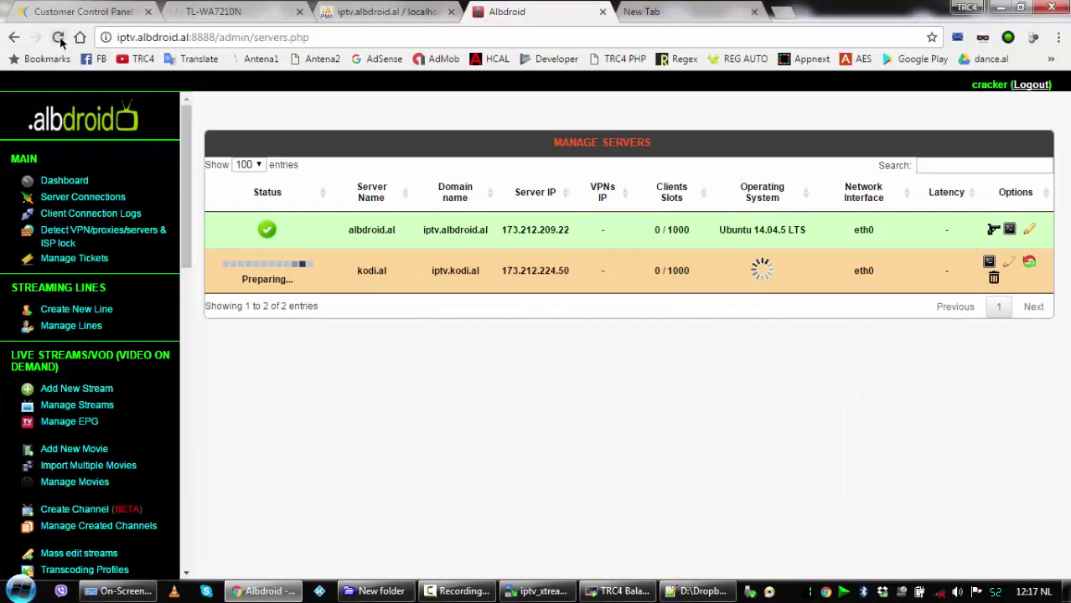
{"action": "left_click", "coordinate": [59, 39]}
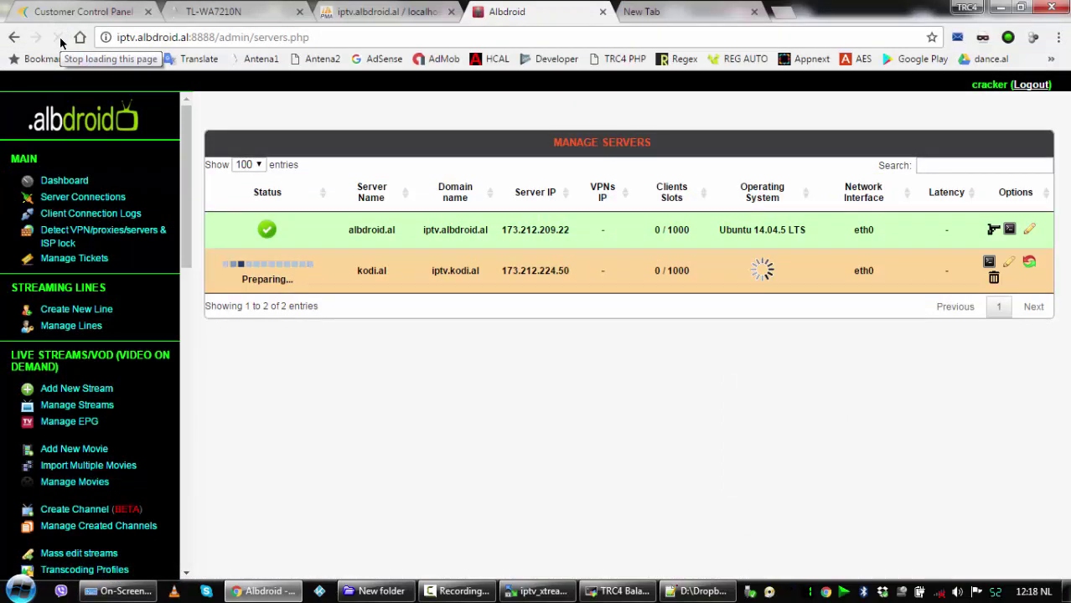
{"action": "left_click", "coordinate": [60, 37]}
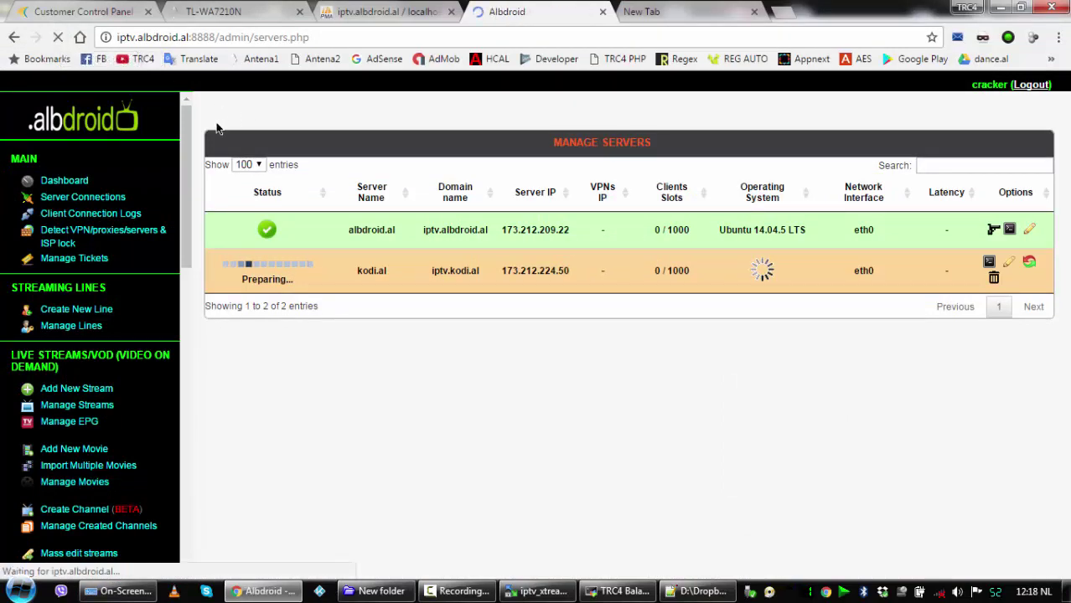
{"action": "left_click", "coordinate": [1029, 263]}
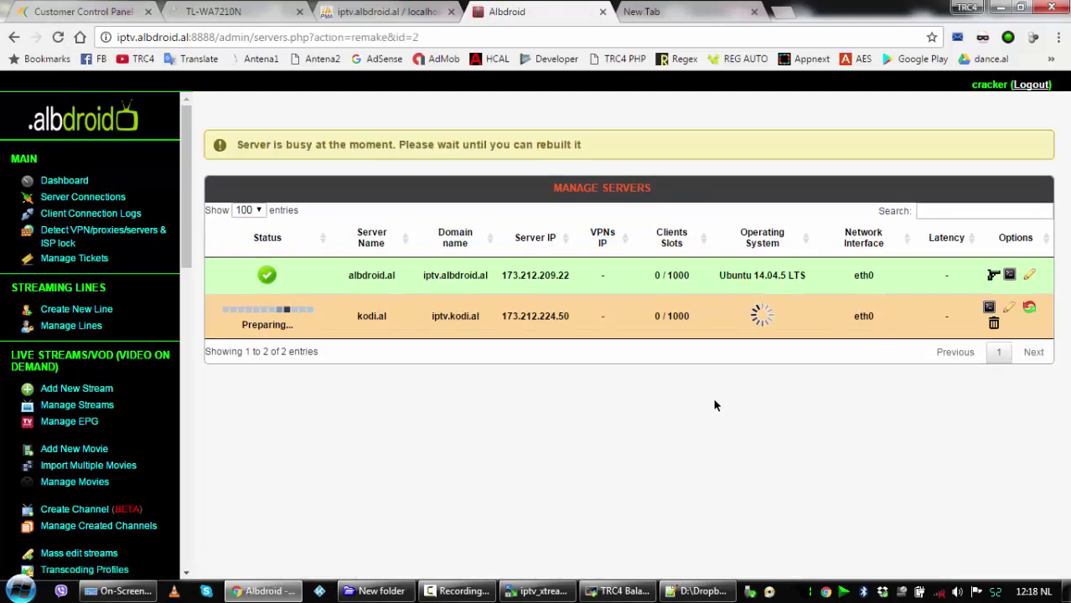
{"action": "left_click", "coordinate": [539, 593]}
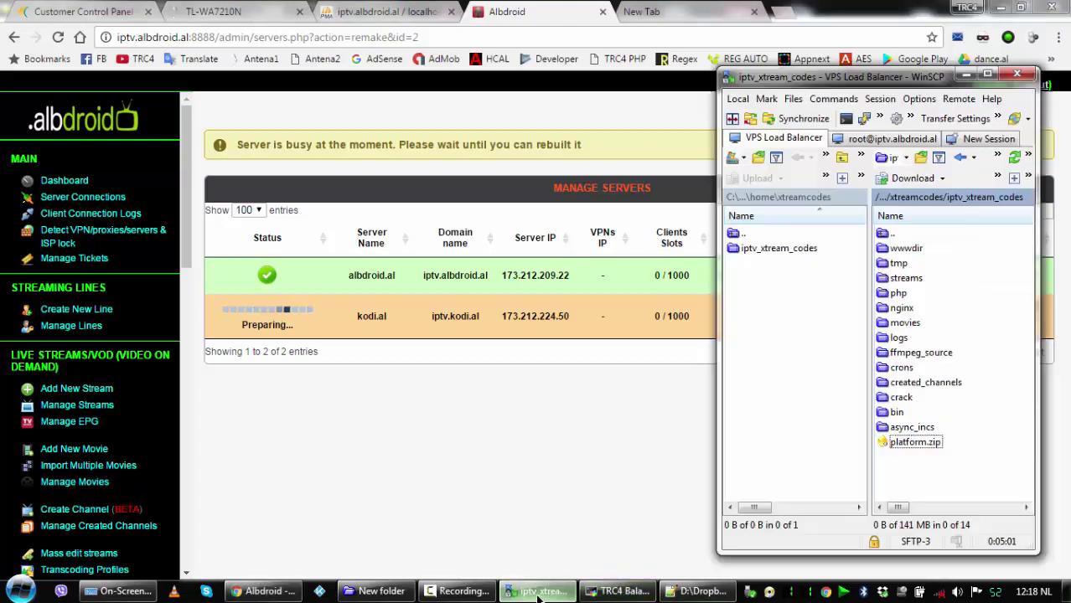
{"action": "left_click", "coordinate": [1014, 159]}
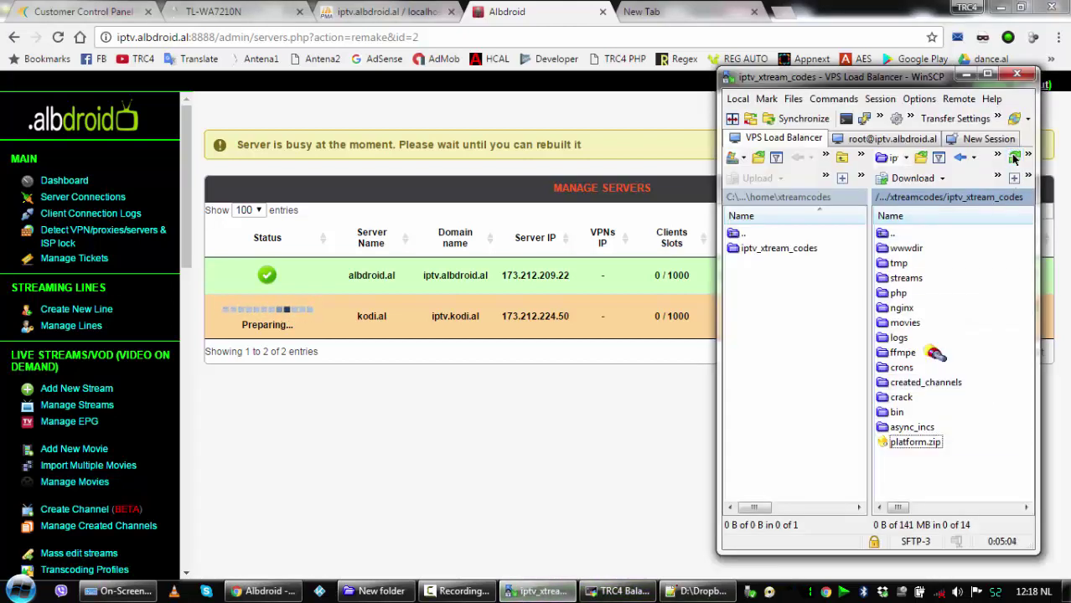
{"action": "left_click", "coordinate": [59, 39]}
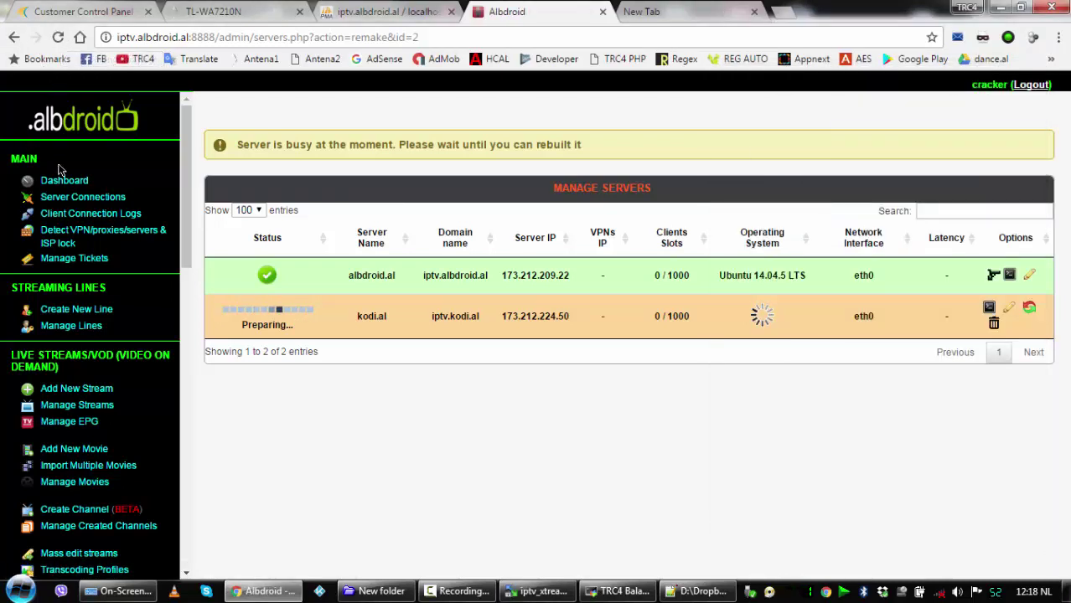
{"action": "left_click", "coordinate": [72, 186]}
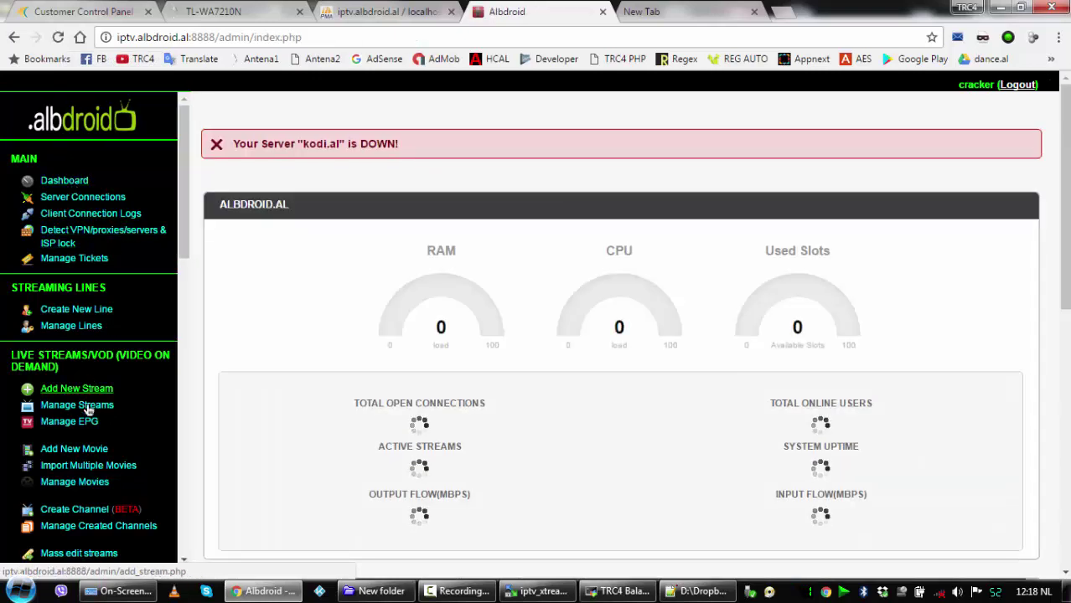
{"action": "scroll", "coordinate": [83, 443], "scroll_direction": "down", "scroll_amount": 4}
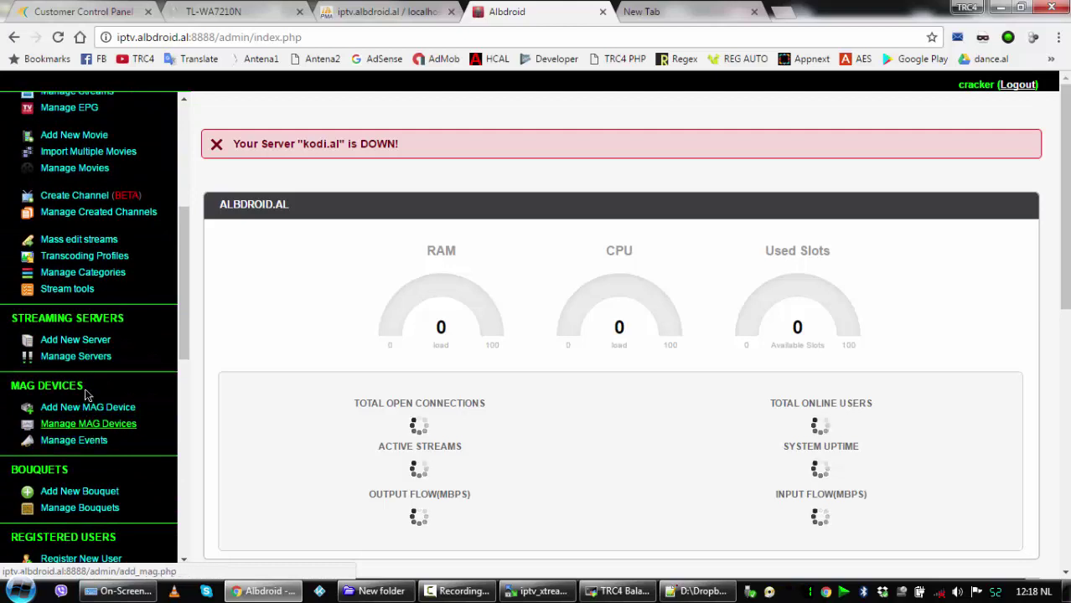
{"action": "left_click", "coordinate": [84, 358]}
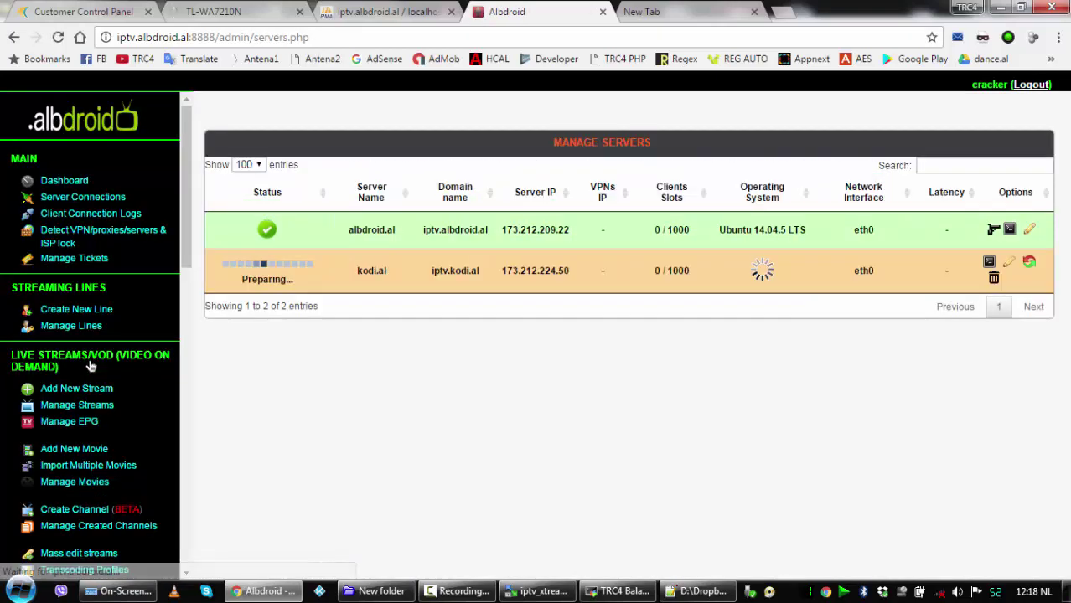
{"action": "left_click", "coordinate": [57, 37]}
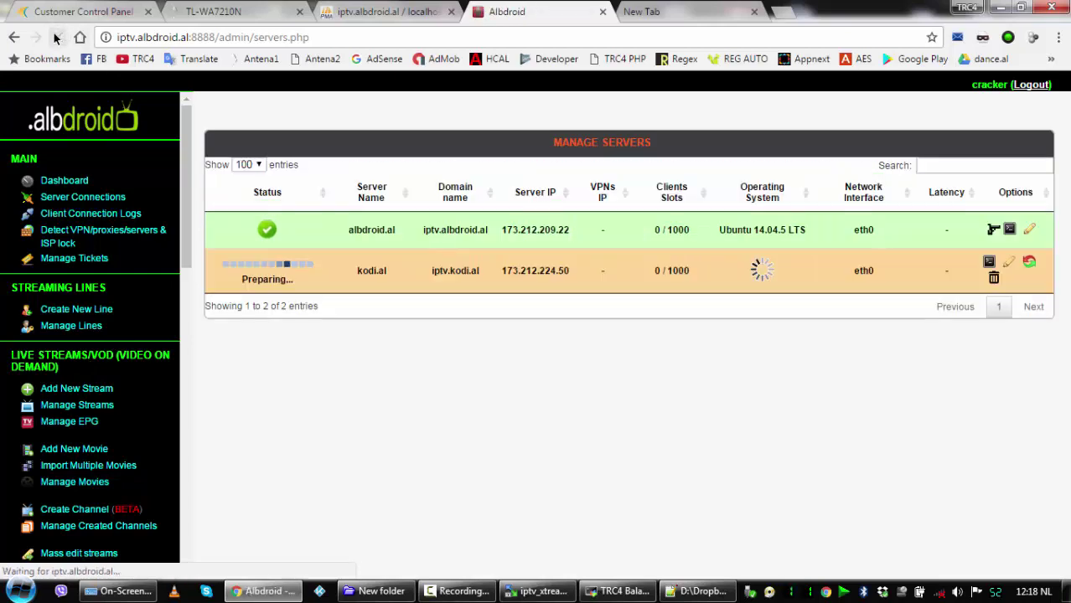
- Copy the line 274 iptables sudoers entry from balancer.sh and run it on the balancer terminal
{"action": "left_click", "coordinate": [696, 591]}
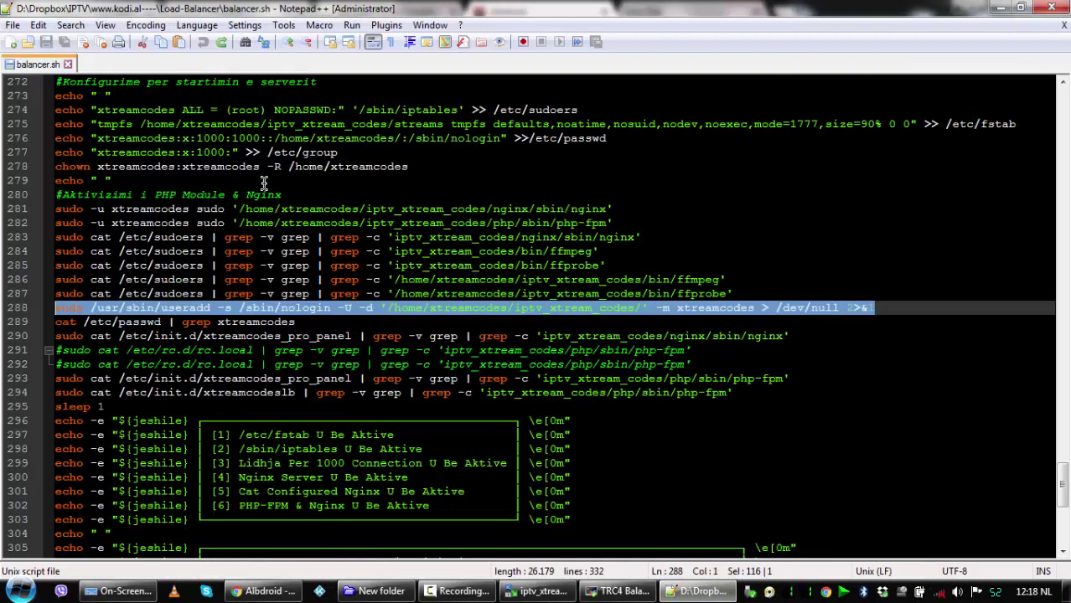
{"action": "left_click_drag", "start_coordinate": [591, 110], "coordinate": [39, 103]}
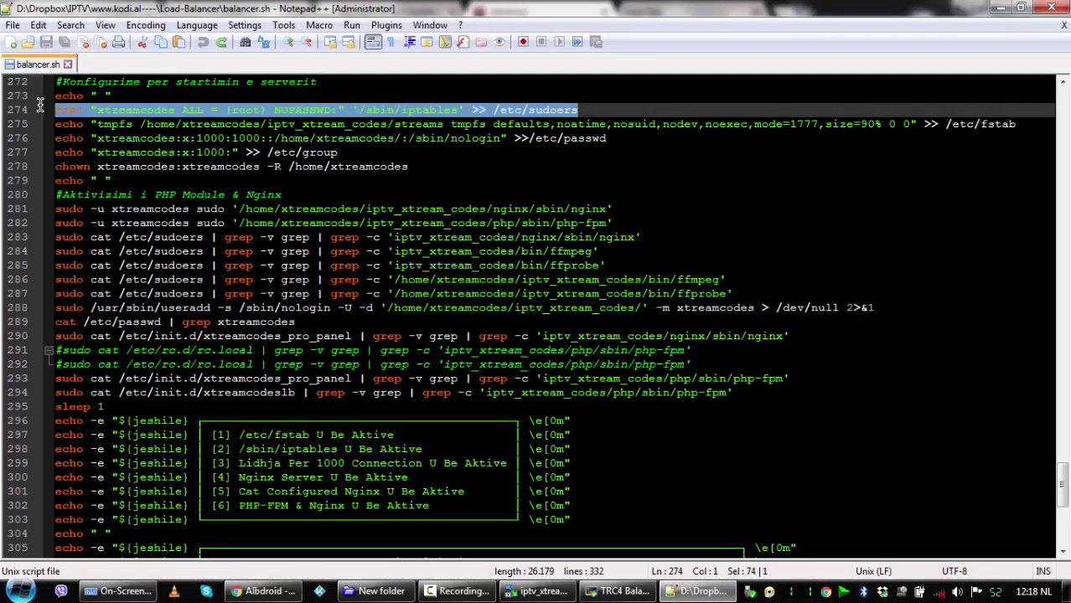
{"action": "right_click", "coordinate": [287, 109]}
{"action": "left_click", "coordinate": [324, 135]}
{"action": "left_click", "coordinate": [537, 592]}
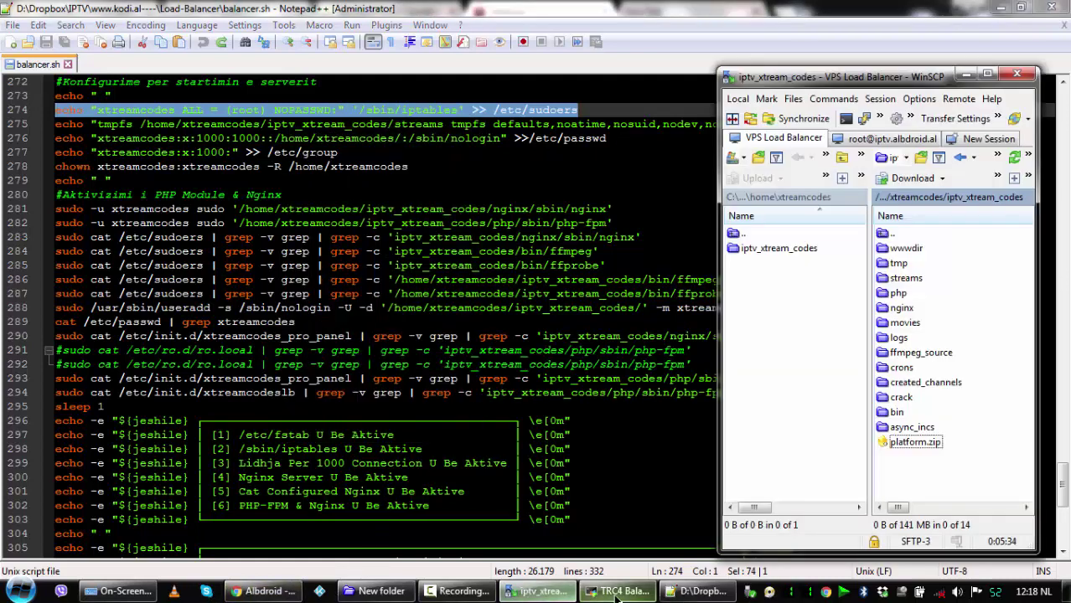
{"action": "left_click", "coordinate": [618, 592]}
{"action": "left_click", "coordinate": [109, 592]}
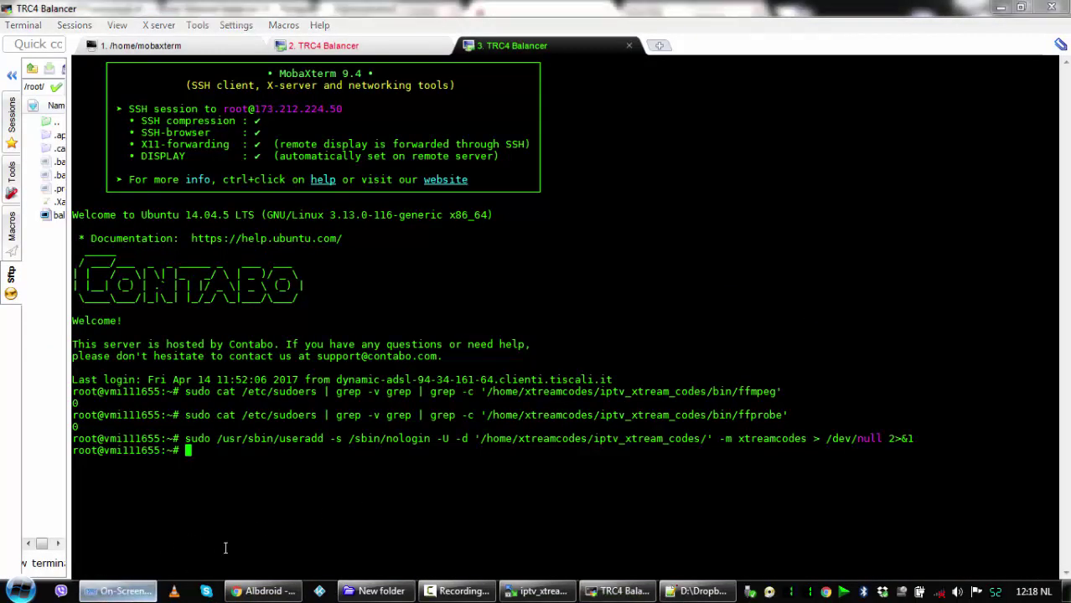
{"action": "right_click", "coordinate": [265, 136]}
{"action": "left_click", "coordinate": [318, 198]}
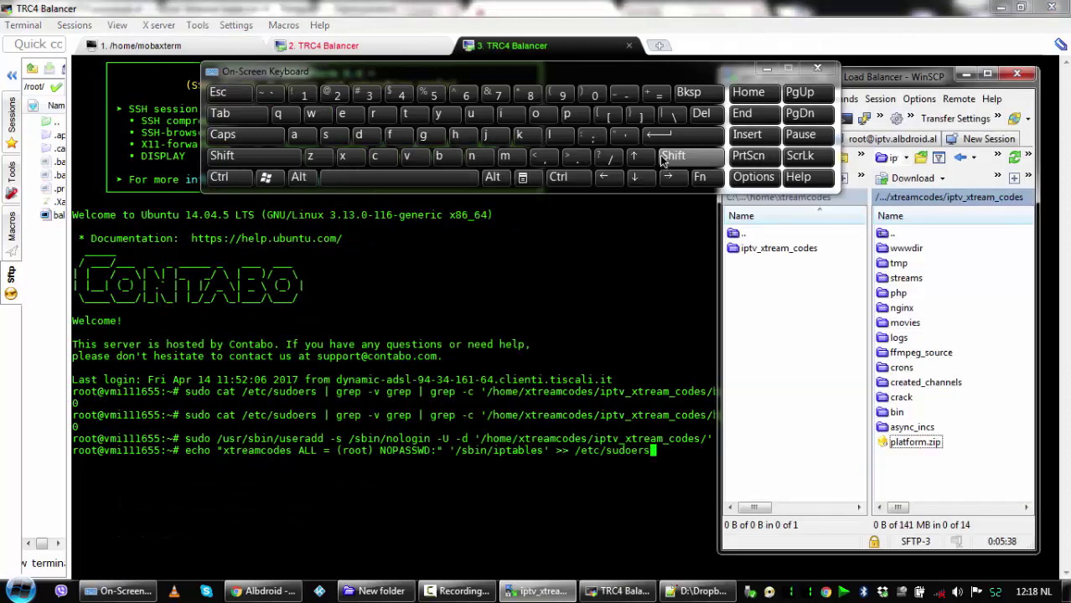
{"action": "left_click", "coordinate": [673, 142]}
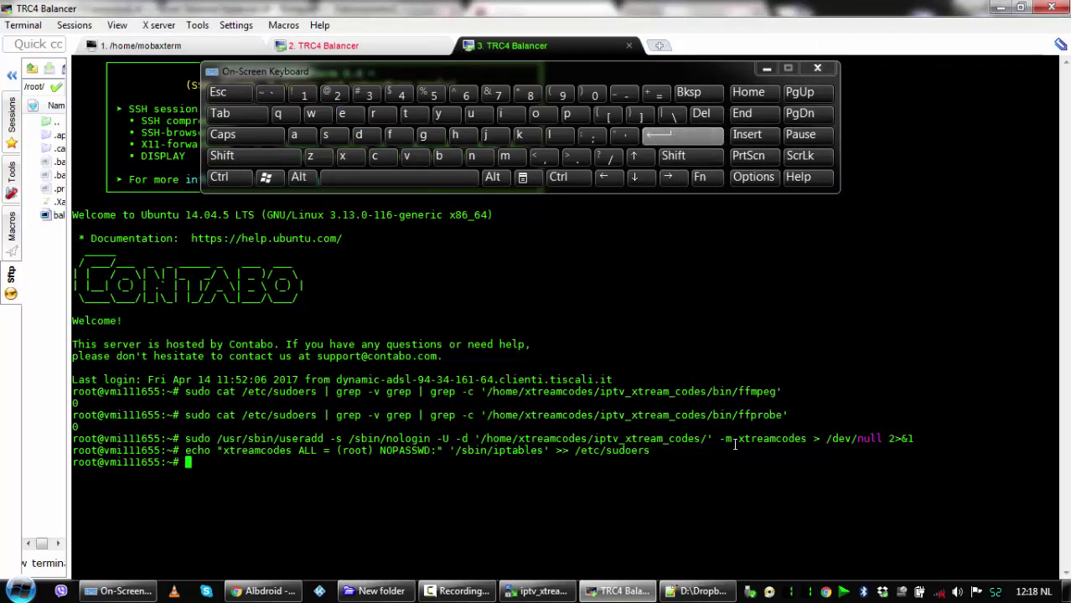
- Copy the passwd command on line 276 of balancer.sh
{"action": "left_click", "coordinate": [700, 592]}
{"action": "scroll", "coordinate": [669, 452], "scroll_direction": "up", "scroll_amount": 3}
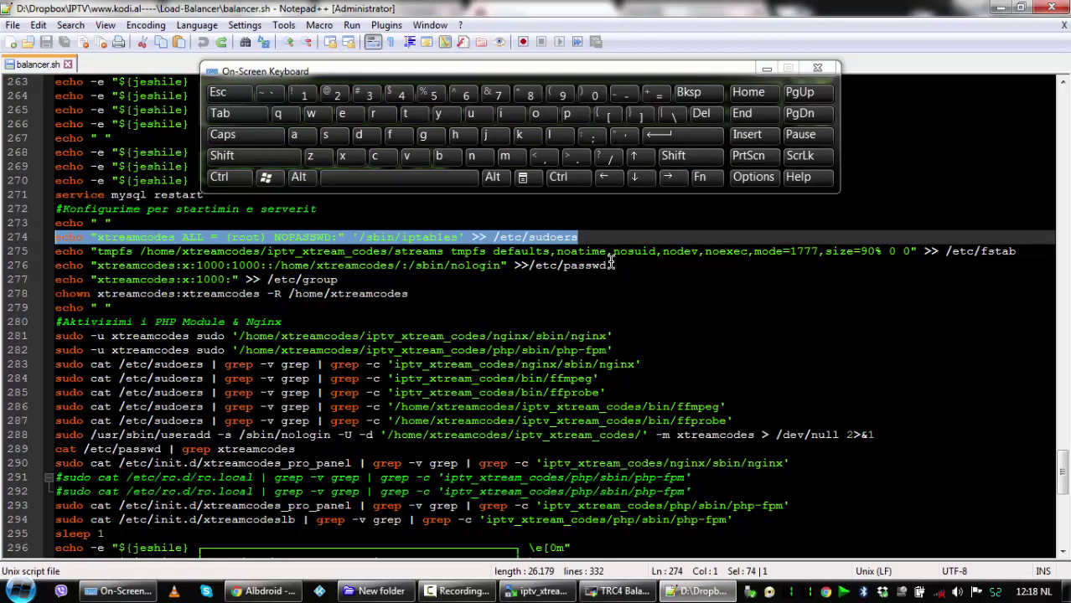
{"action": "left_click_drag", "start_coordinate": [613, 265], "coordinate": [58, 268]}
{"action": "right_click", "coordinate": [75, 266]}
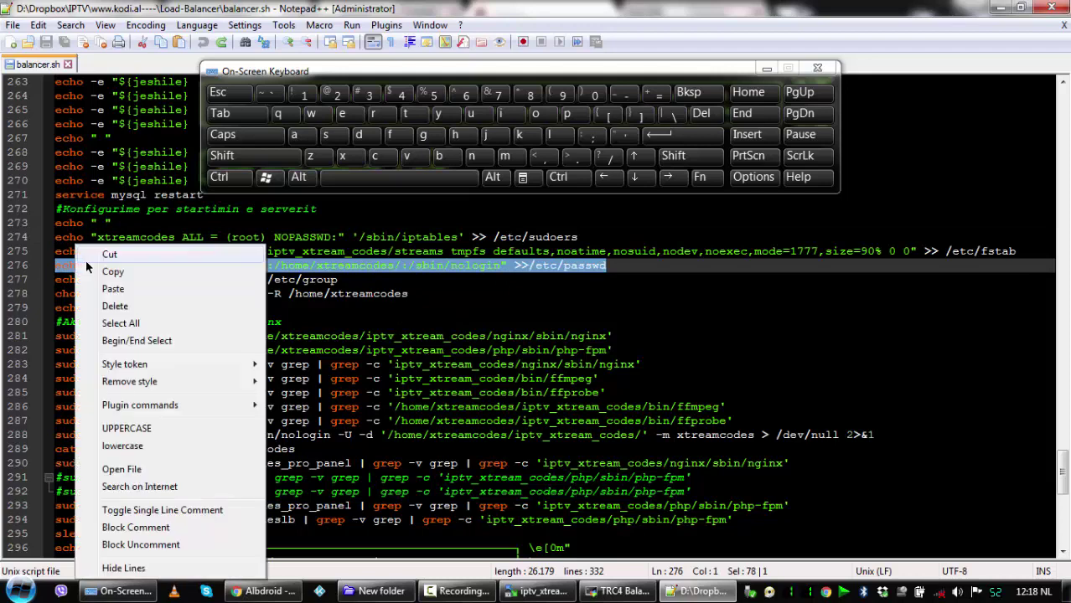
{"action": "left_click", "coordinate": [109, 272]}
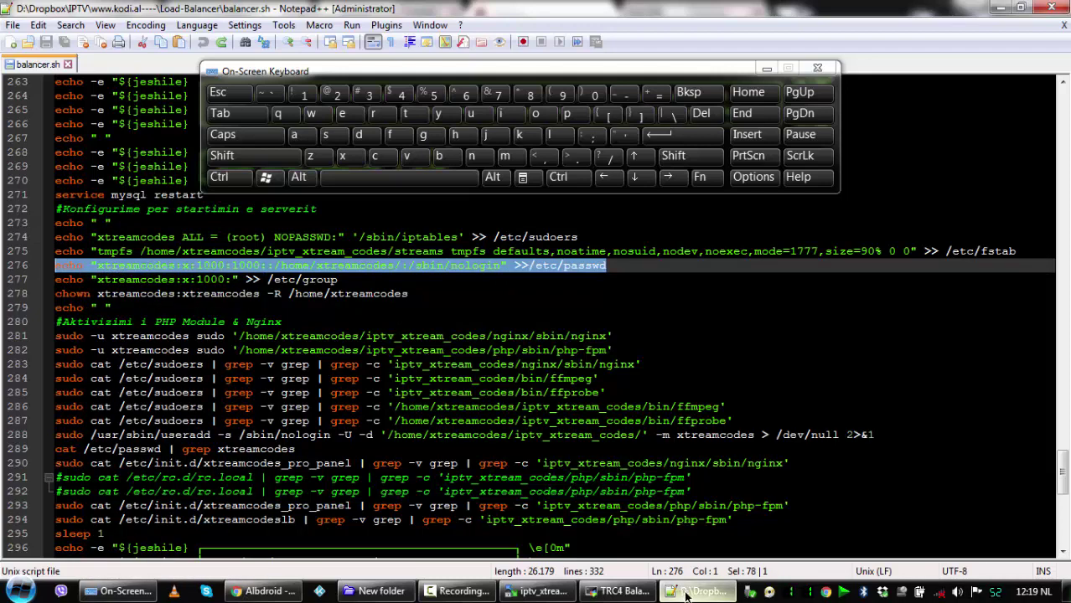
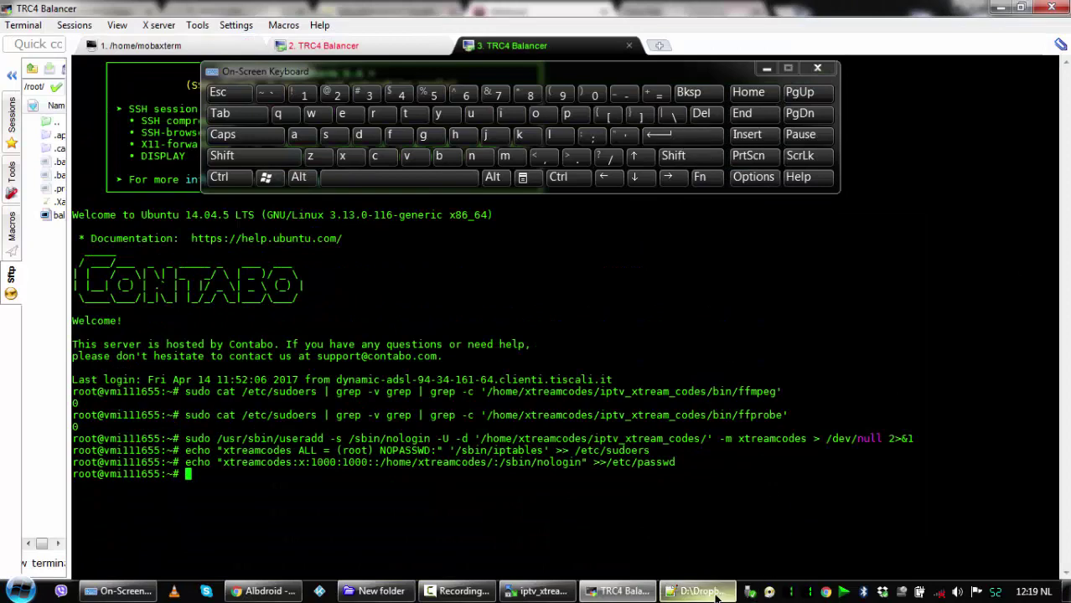
- Copy the line 277 echo command from balancer.sh and paste it into the MobaXterm SSH terminal to run it
{"action": "left_click", "coordinate": [726, 593]}
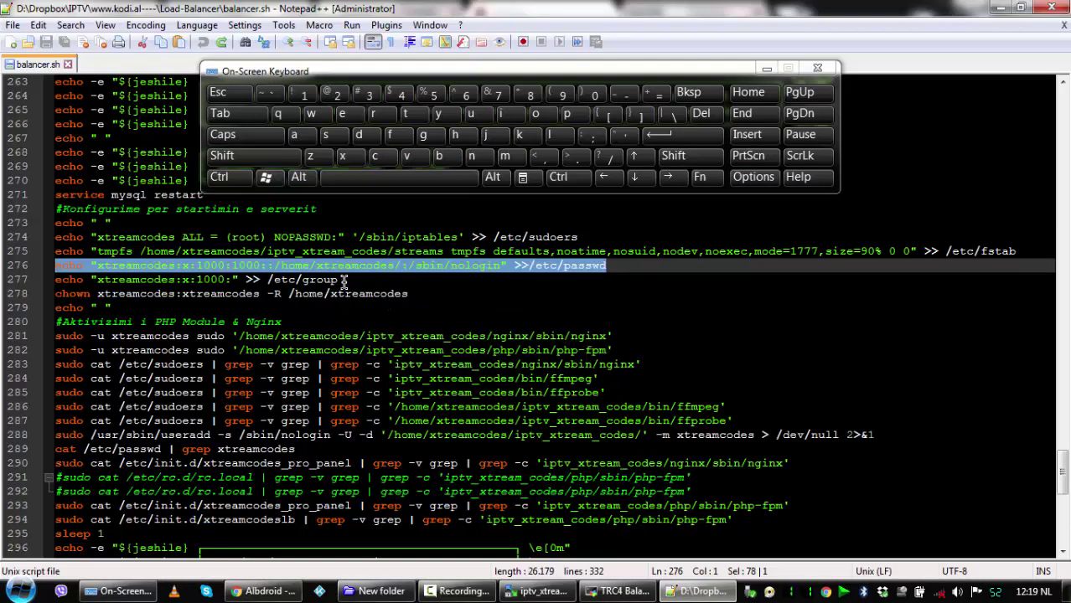
{"action": "left_click_drag", "start_coordinate": [342, 282], "coordinate": [59, 283]}
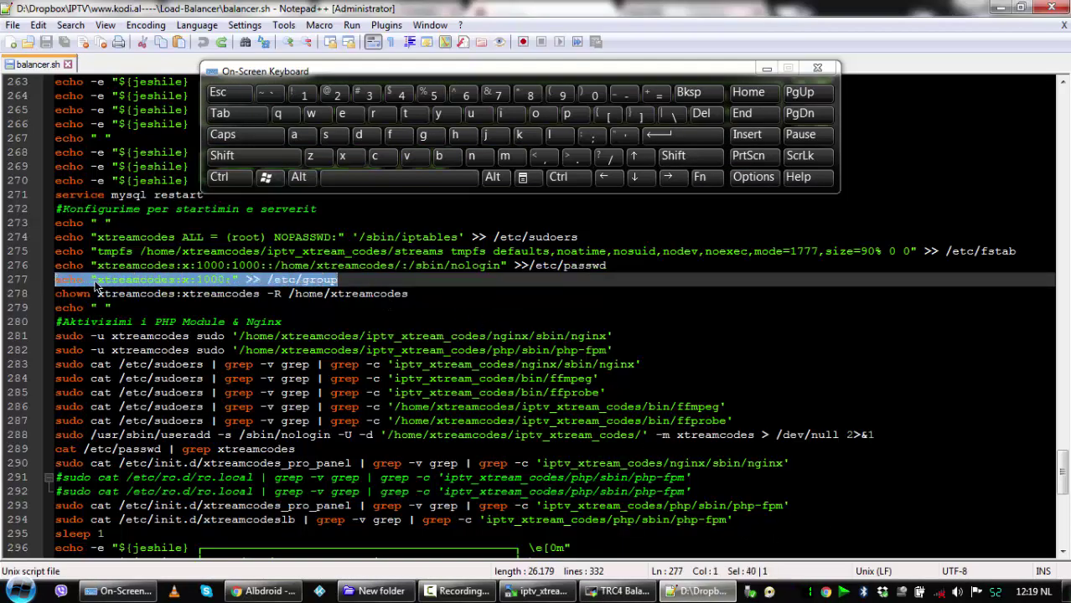
{"action": "right_click", "coordinate": [96, 287]}
{"action": "left_click", "coordinate": [117, 271]}
{"action": "left_click", "coordinate": [632, 586]}
{"action": "right_click", "coordinate": [558, 114]}
{"action": "left_click", "coordinate": [605, 174]}
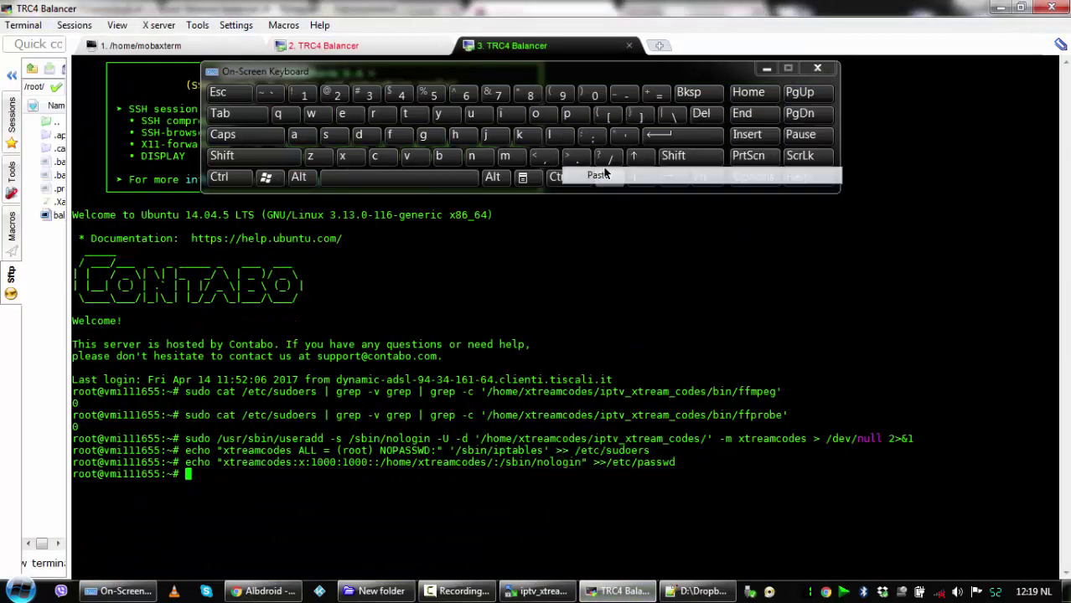
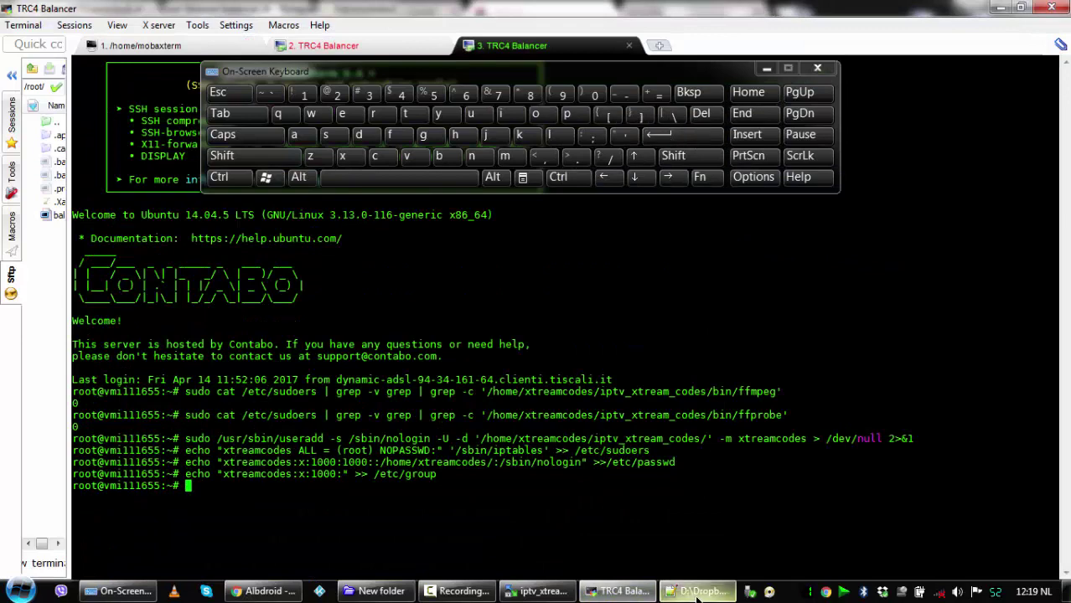
- Run balancer.sh line 278's chown in the SSH session so xtreamcodes owns /home/xtreamcodes
{"action": "left_click", "coordinate": [696, 591]}
{"action": "left_click_drag", "start_coordinate": [410, 294], "coordinate": [48, 295]}
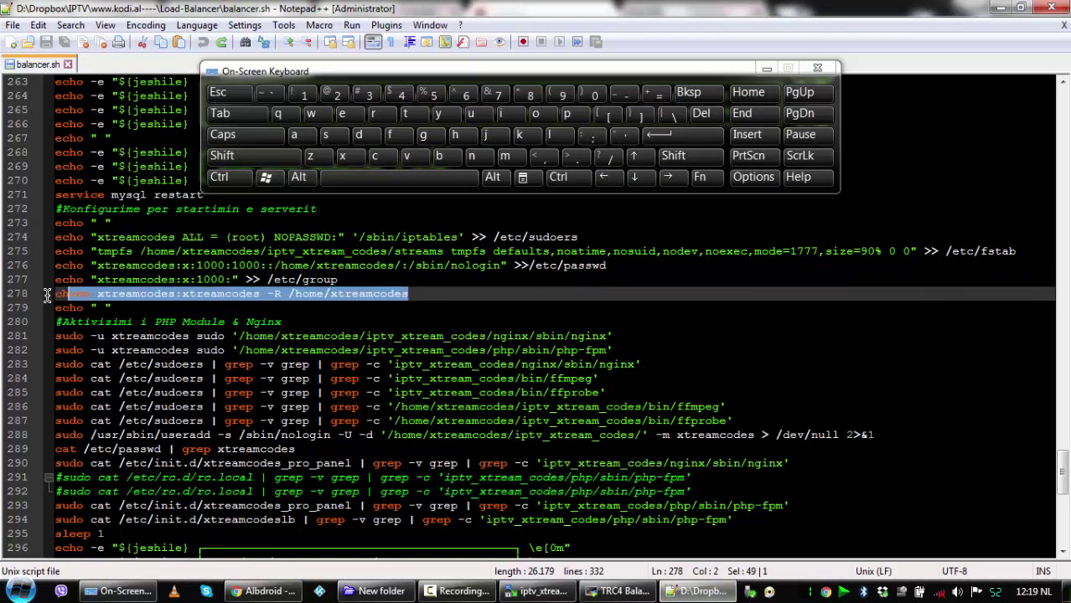
{"action": "right_click", "coordinate": [134, 303]}
{"action": "left_click", "coordinate": [168, 272]}
{"action": "left_click", "coordinate": [619, 591]}
{"action": "right_click", "coordinate": [588, 130]}
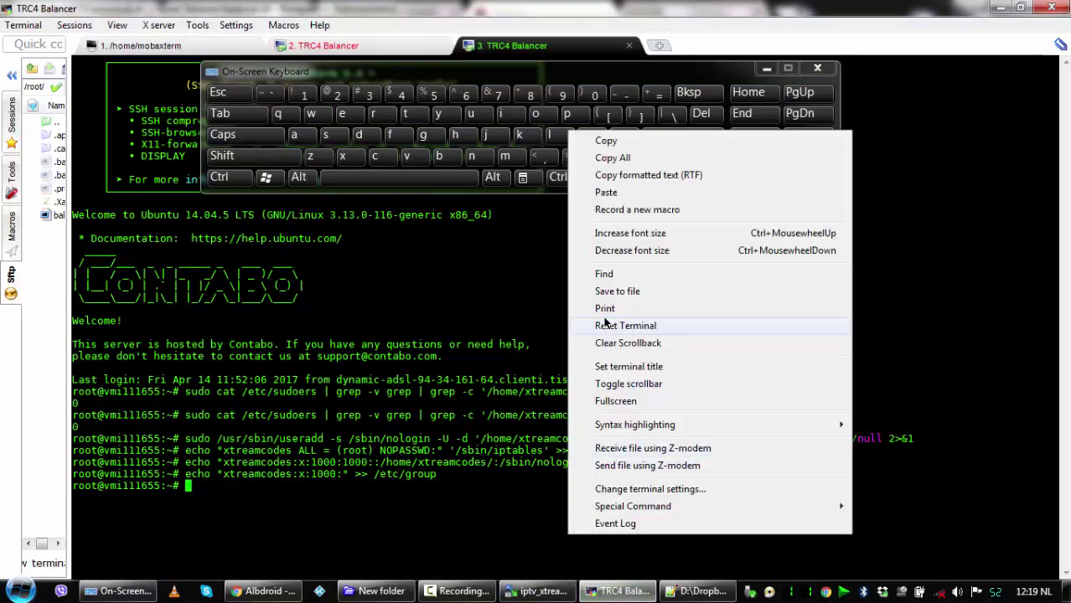
{"action": "left_click", "coordinate": [616, 196]}
{"action": "left_click", "coordinate": [660, 141]}
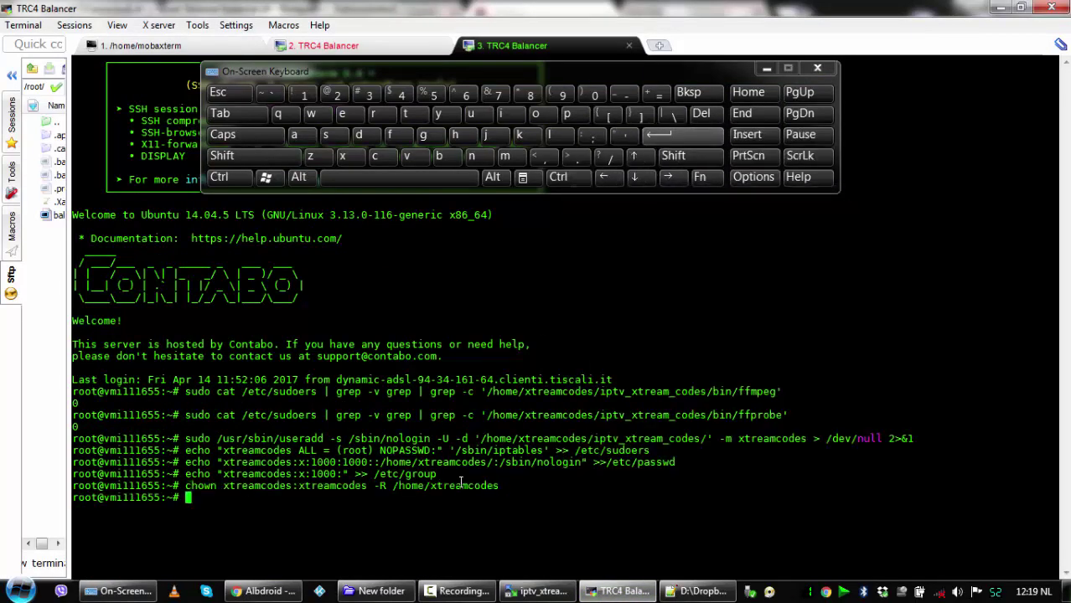
{"action": "left_click", "coordinate": [288, 593]}
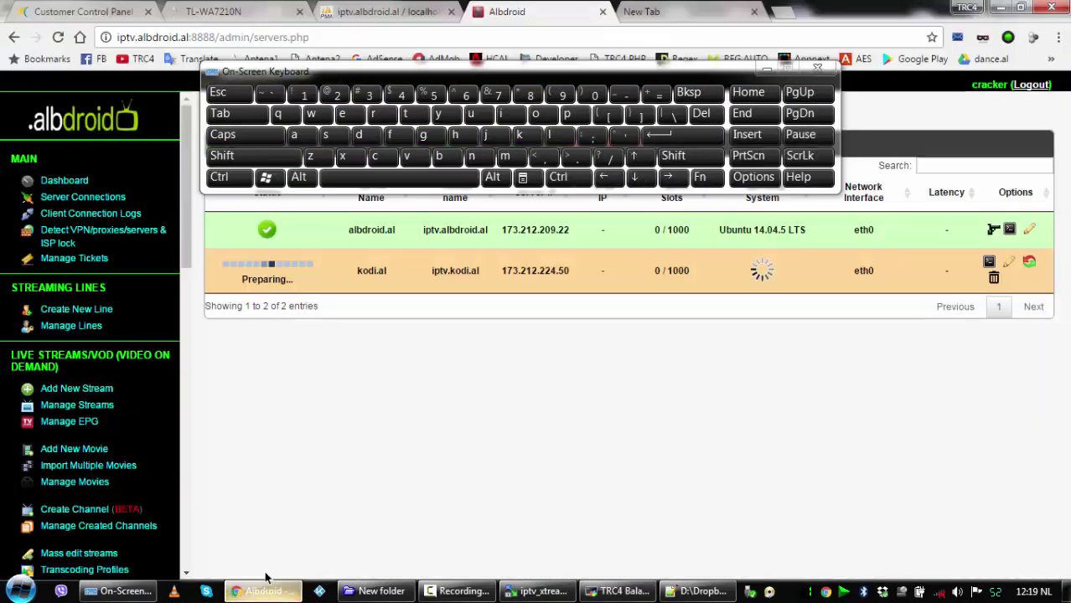
- Reload Manage Servers twice to confirm kodi.al is still Preparing, then close the On-Screen Keyboard
{"action": "left_click", "coordinate": [58, 37]}
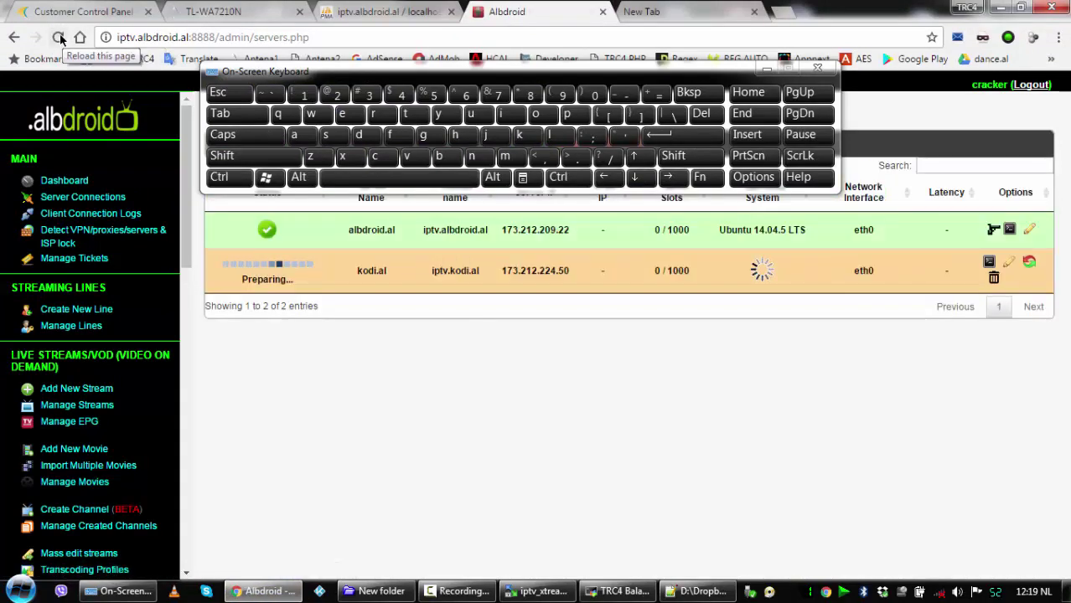
{"action": "left_click", "coordinate": [61, 37]}
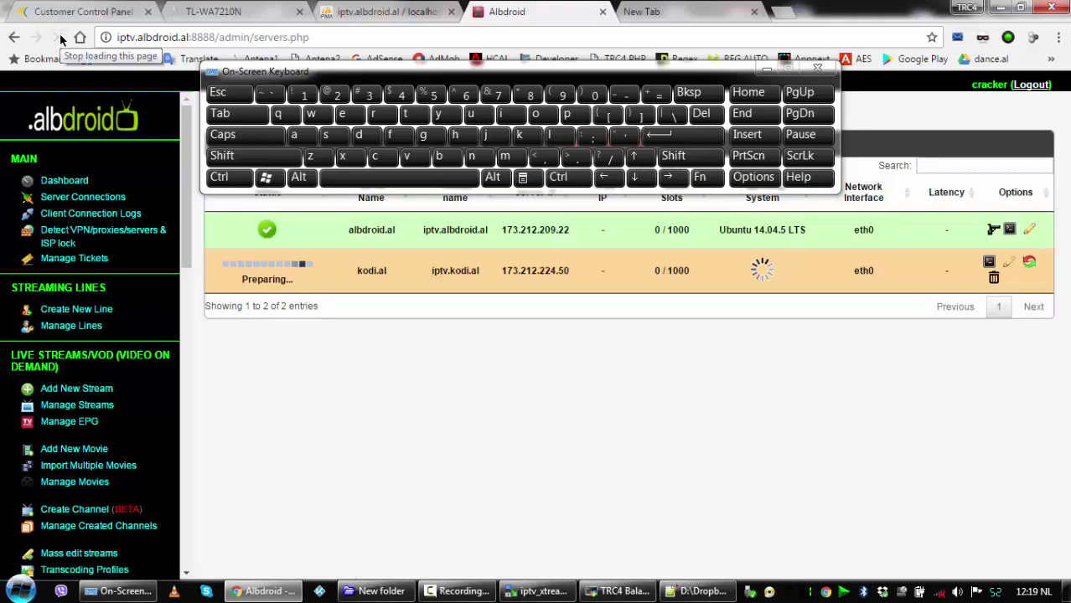
{"action": "left_click", "coordinate": [766, 68]}
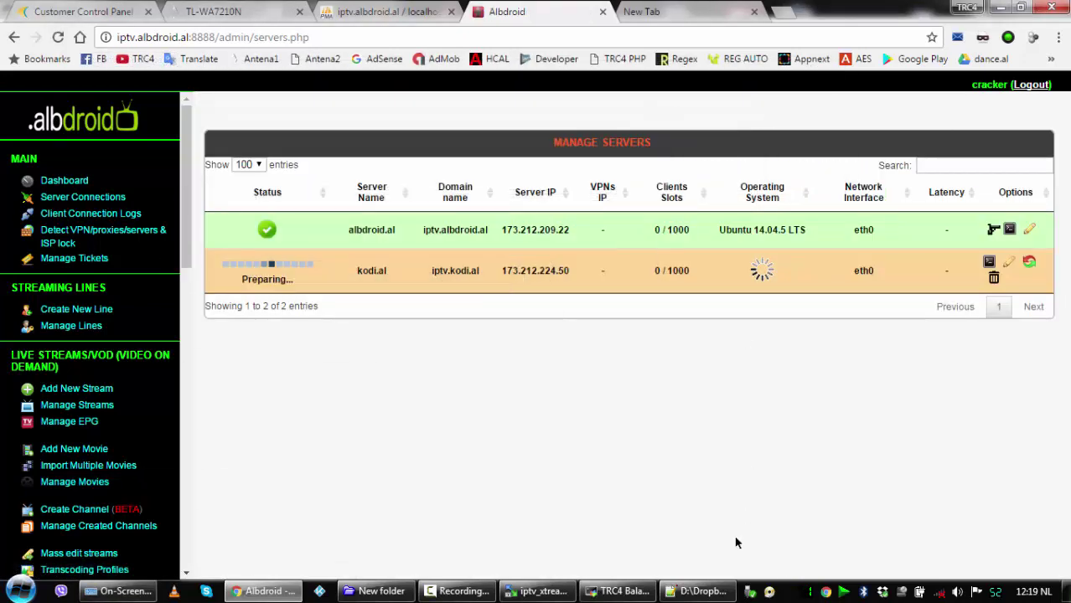
- Run line 281's nginx start command as xtreamcodes in the SSH session
{"action": "left_click", "coordinate": [711, 595]}
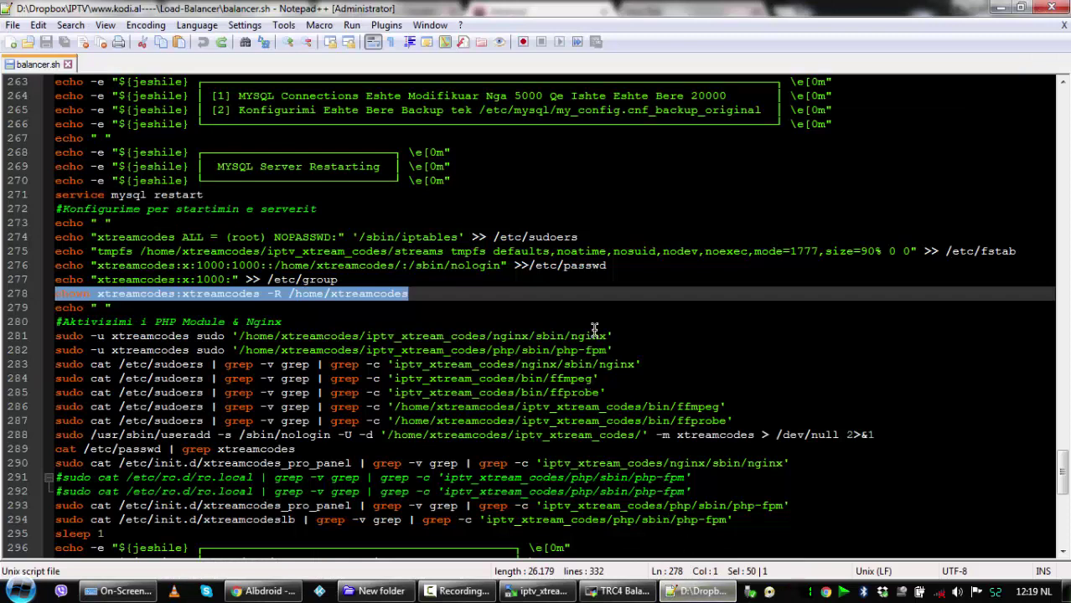
{"action": "scroll", "coordinate": [593, 326], "scroll_direction": "down", "scroll_amount": 2}
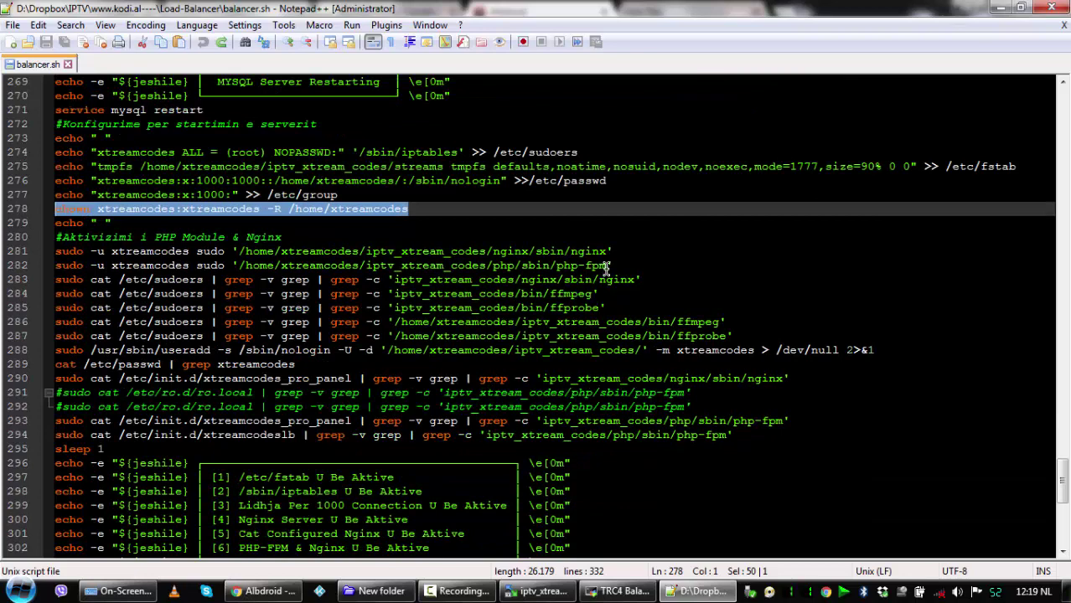
{"action": "left_click_drag", "start_coordinate": [621, 251], "coordinate": [27, 250]}
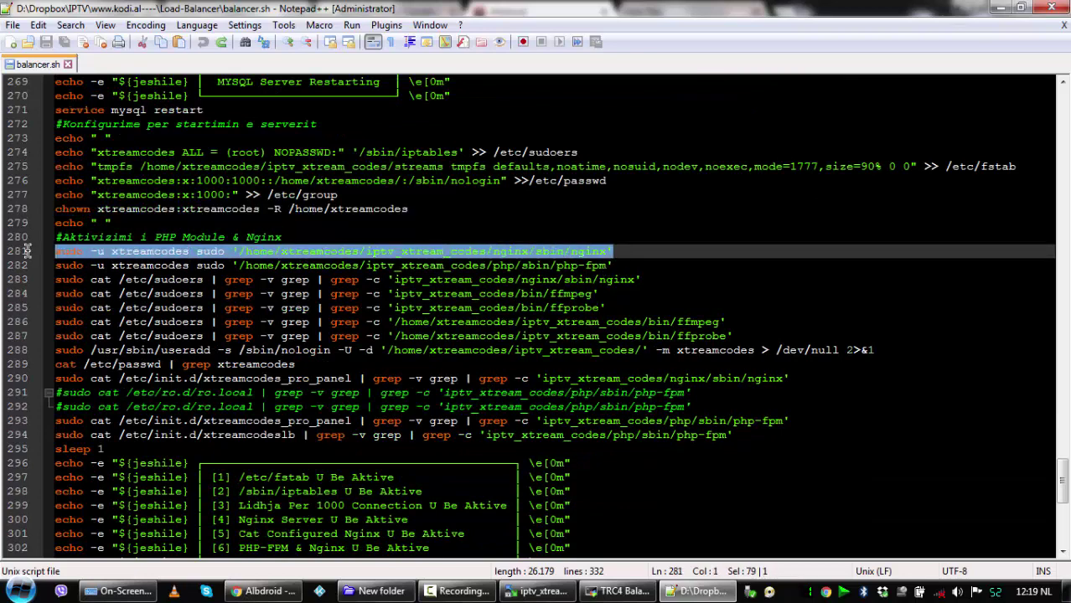
{"action": "right_click", "coordinate": [101, 261]}
{"action": "left_click", "coordinate": [134, 273]}
{"action": "left_click", "coordinate": [618, 591]}
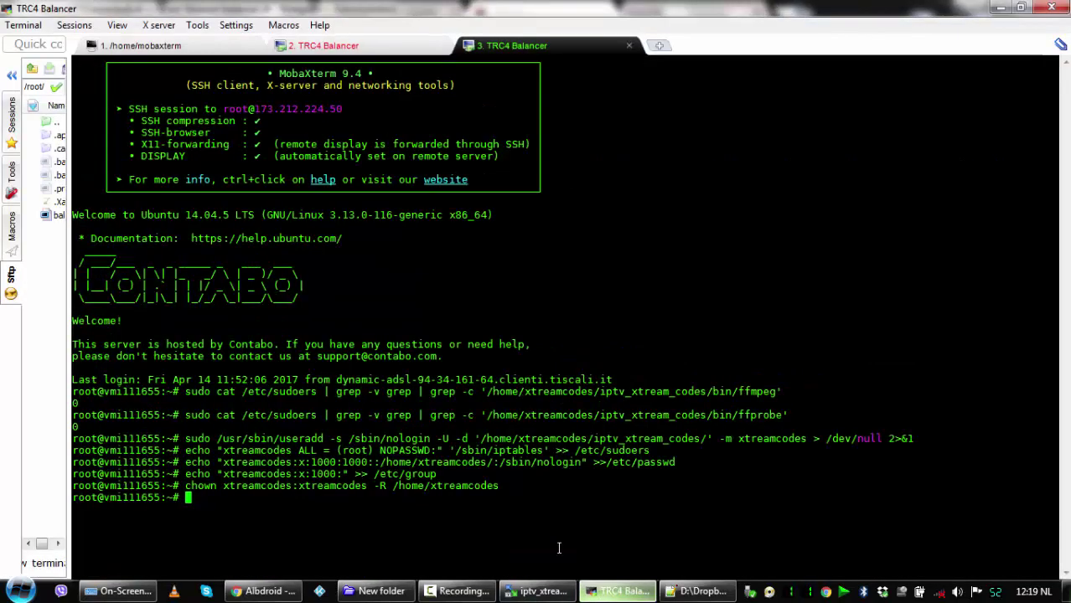
{"action": "right_click", "coordinate": [473, 93]}
{"action": "left_click", "coordinate": [510, 156]}
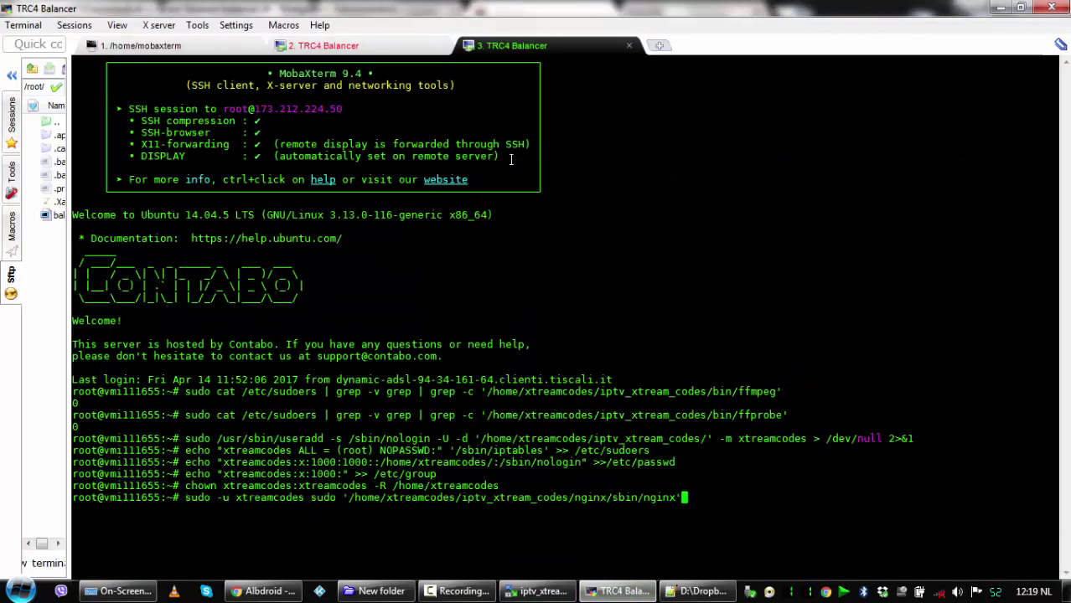
{"action": "key", "text": "Return"}
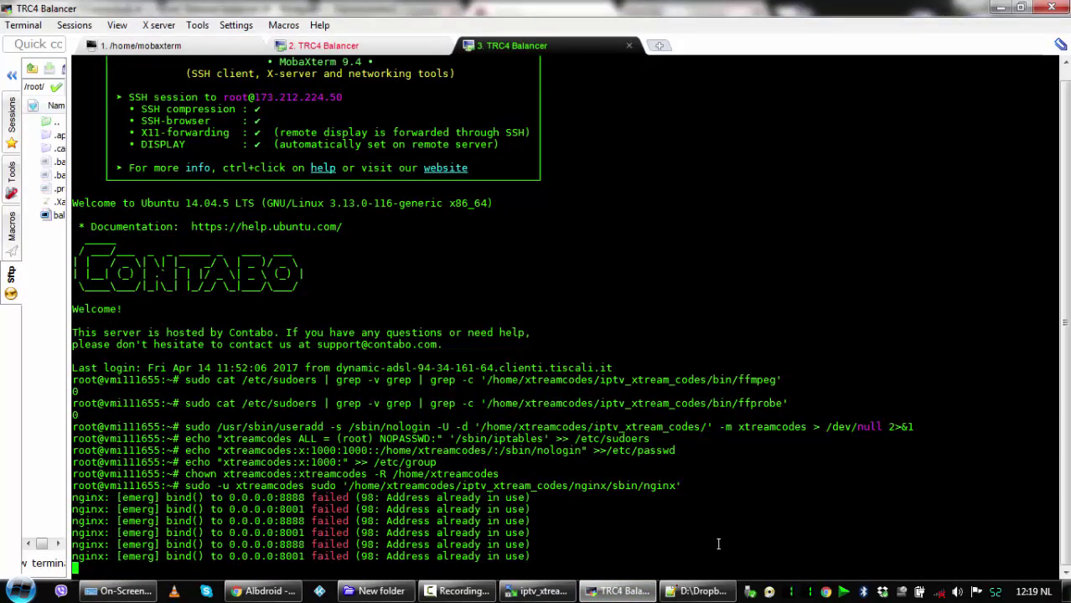
- Run line 282's php-fpm start command, which fails with address already in use
{"action": "left_click", "coordinate": [700, 592]}
{"action": "left_click_drag", "start_coordinate": [613, 266], "coordinate": [66, 267]}
{"action": "right_click", "coordinate": [94, 269]}
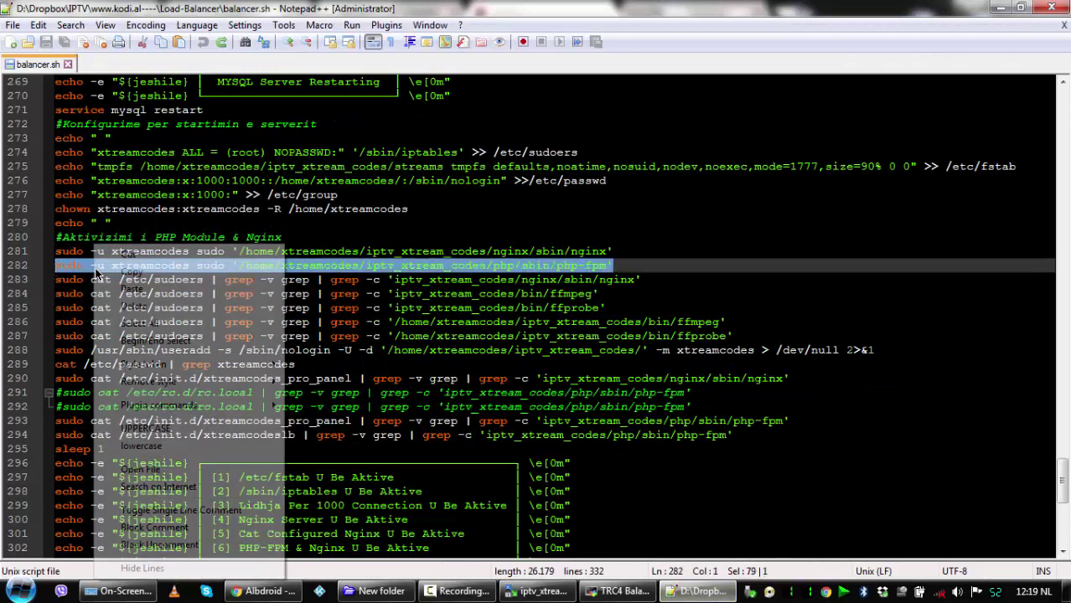
{"action": "left_click", "coordinate": [126, 272]}
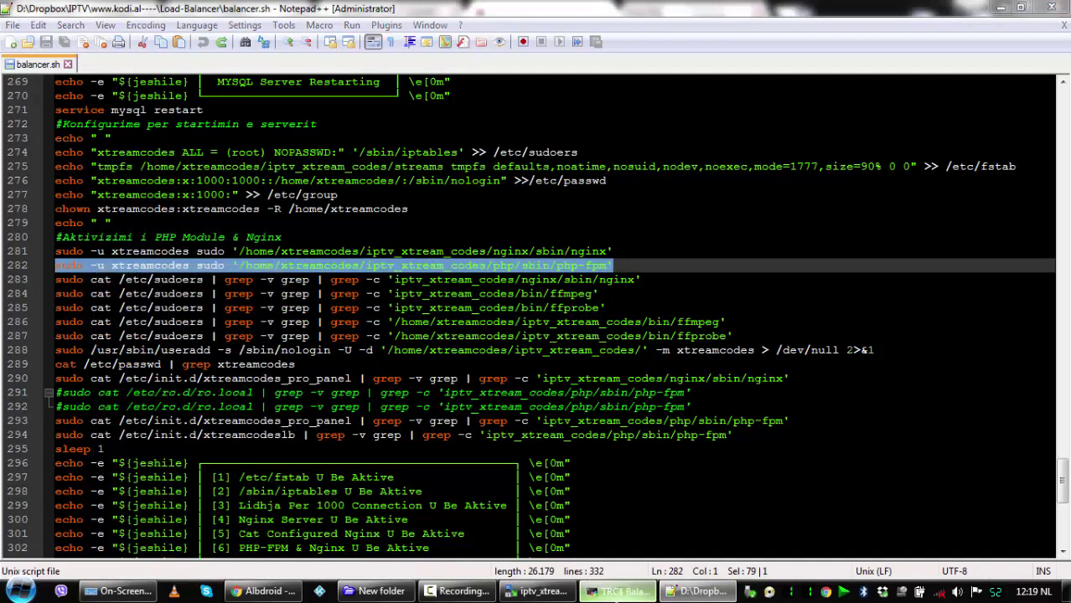
{"action": "left_click", "coordinate": [620, 591]}
{"action": "right_click", "coordinate": [577, 115]}
{"action": "left_click", "coordinate": [615, 177]}
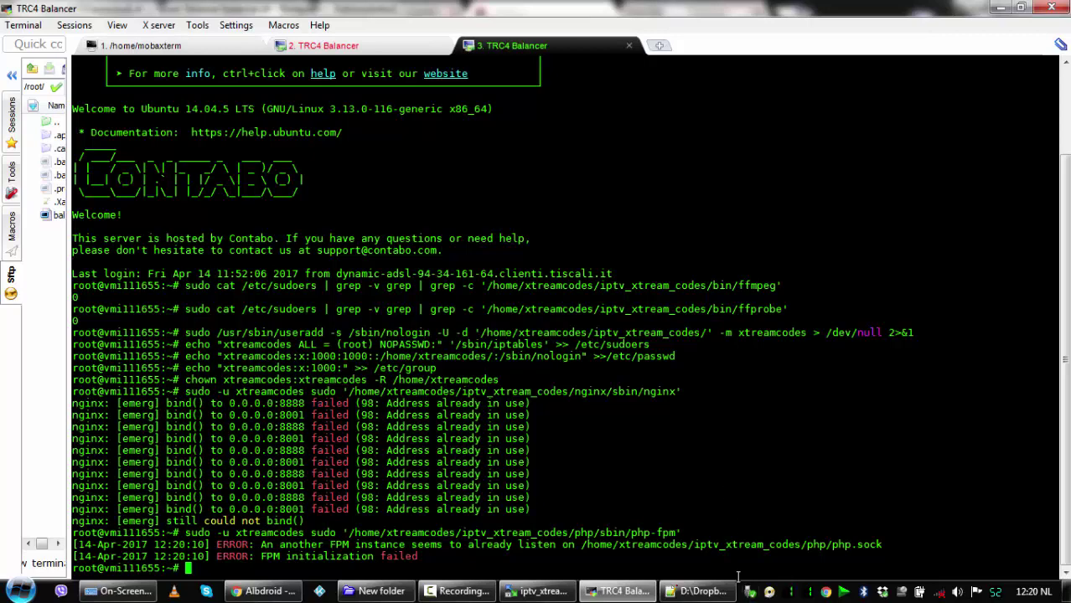
{"action": "left_click", "coordinate": [700, 592]}
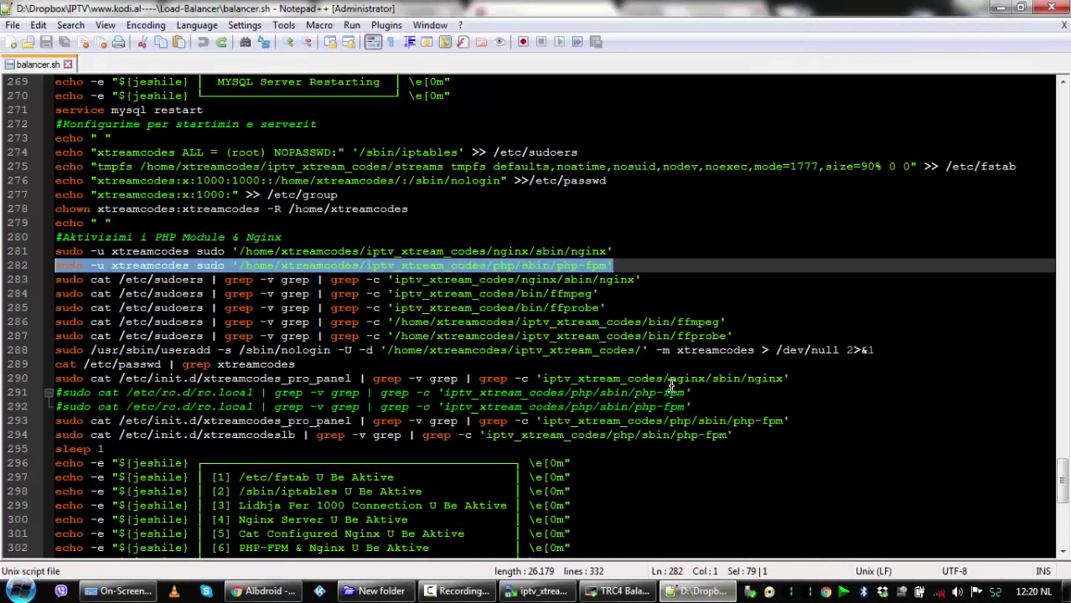
- Run line 283's sudoers check for nginx, which prints 1
{"action": "left_click_drag", "start_coordinate": [644, 287], "coordinate": [52, 273]}
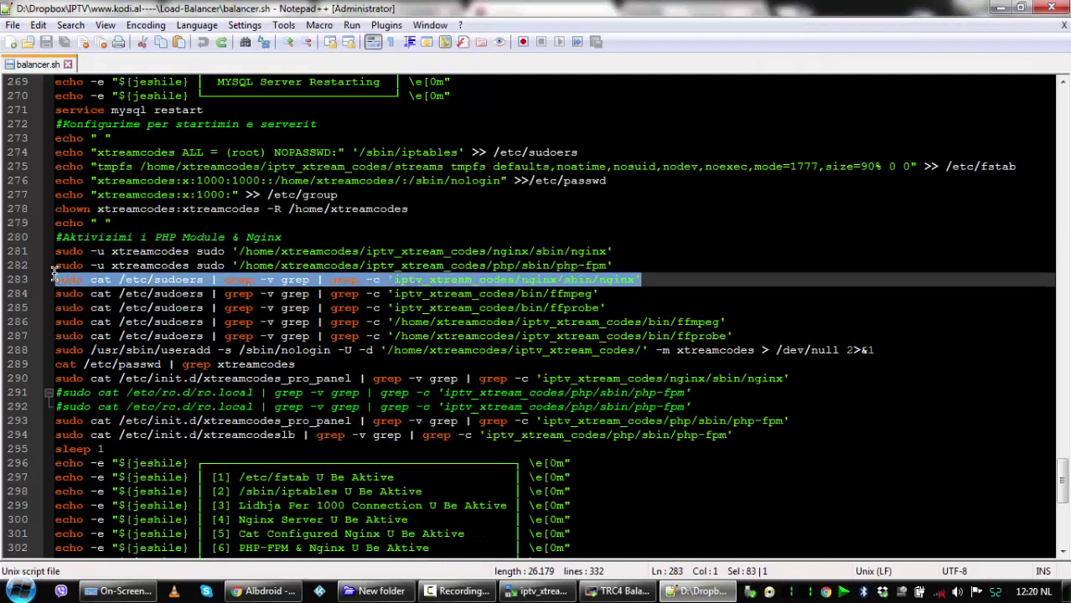
{"action": "right_click", "coordinate": [84, 286]}
{"action": "left_click", "coordinate": [122, 270]}
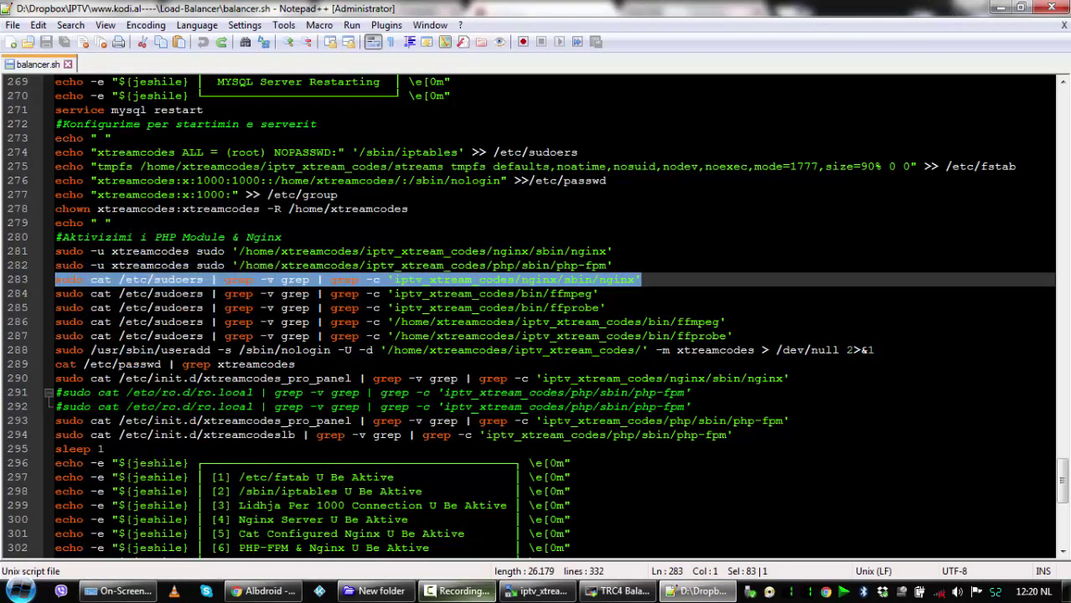
{"action": "left_click", "coordinate": [625, 592]}
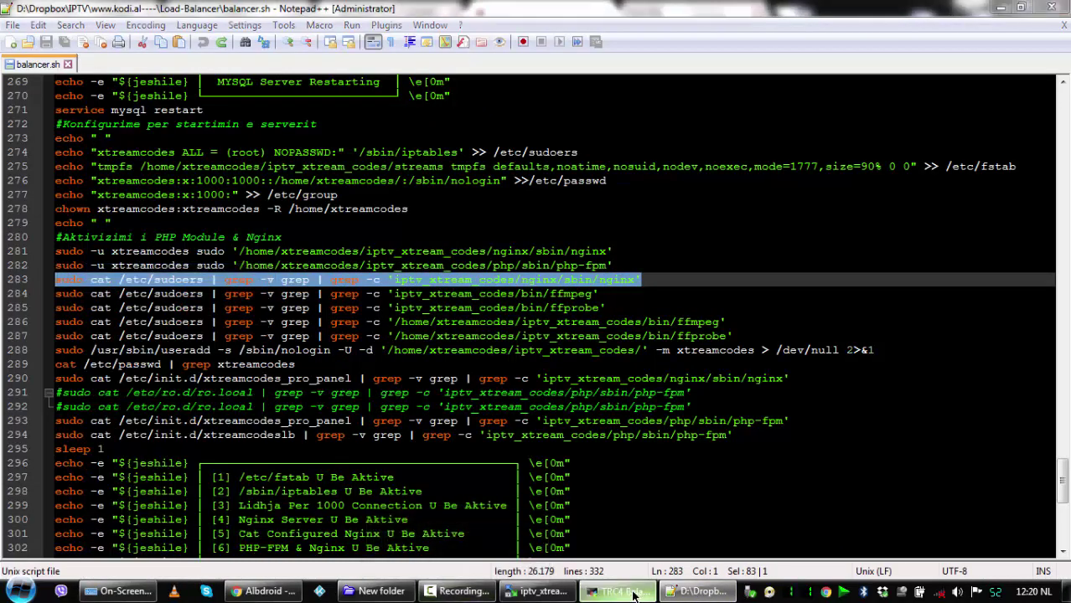
{"action": "right_click", "coordinate": [639, 508]}
{"action": "left_click", "coordinate": [676, 166]}
{"action": "key", "text": "Return"}
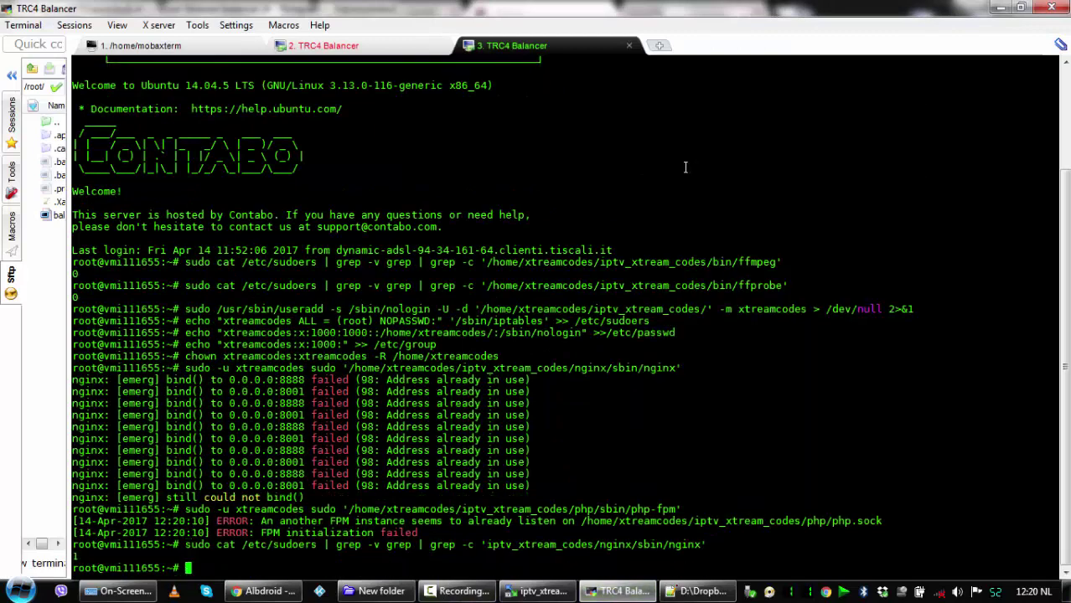
- Run line 284's sudoers check for ffmpeg, which prints 0
{"action": "left_click", "coordinate": [700, 592]}
{"action": "left_click_drag", "start_coordinate": [598, 293], "coordinate": [11, 294]}
{"action": "left_click", "coordinate": [194, 308]}
{"action": "right_click", "coordinate": [196, 308]}
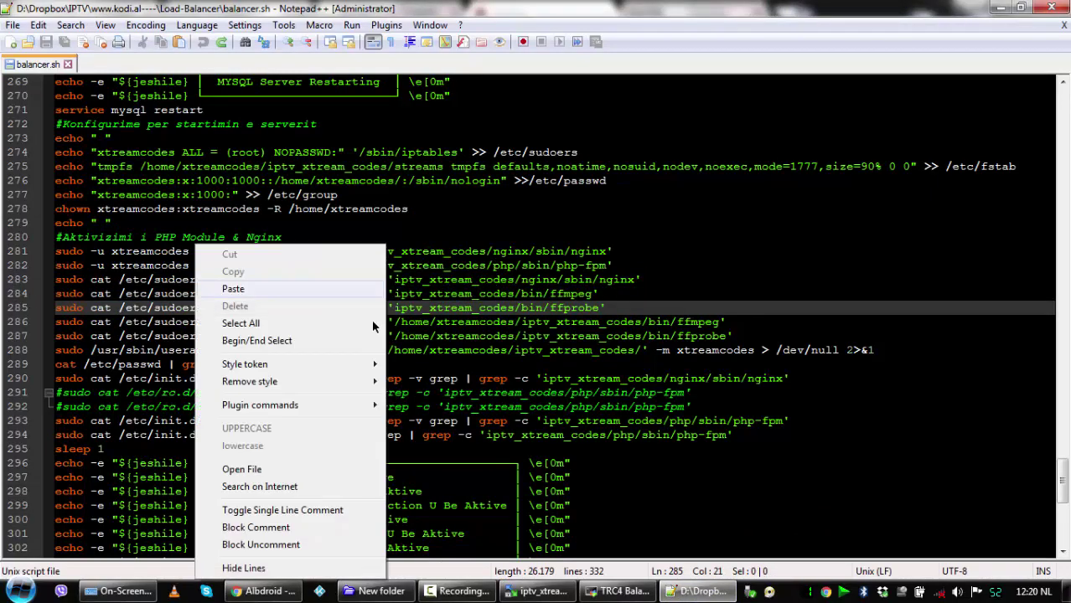
{"action": "left_click_drag", "start_coordinate": [618, 295], "coordinate": [49, 293]}
{"action": "right_click", "coordinate": [80, 295]}
{"action": "left_click", "coordinate": [113, 271]}
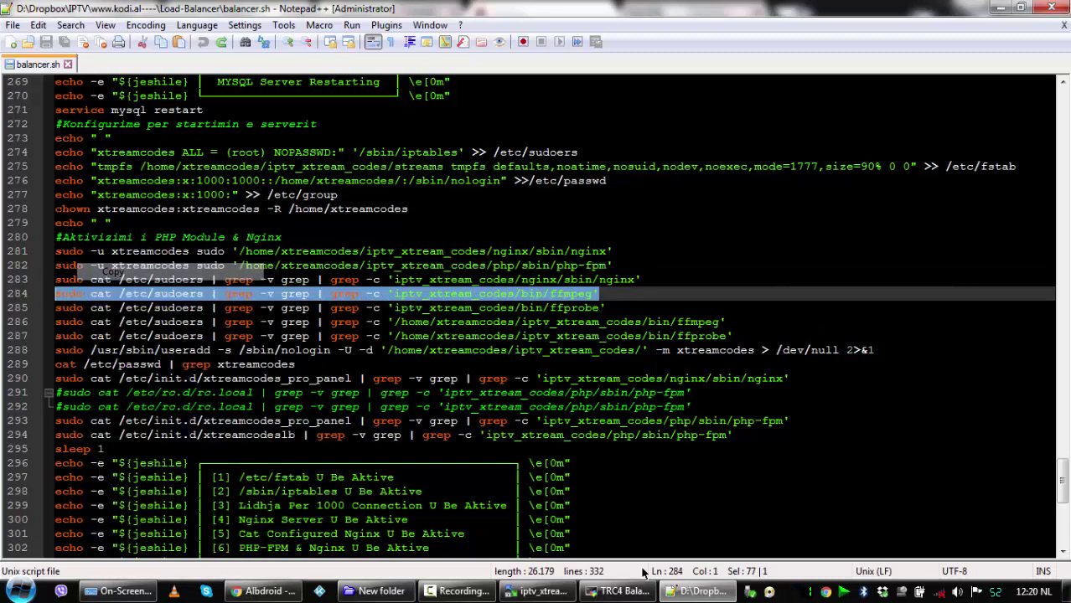
{"action": "left_click", "coordinate": [620, 591]}
{"action": "right_click", "coordinate": [589, 487]}
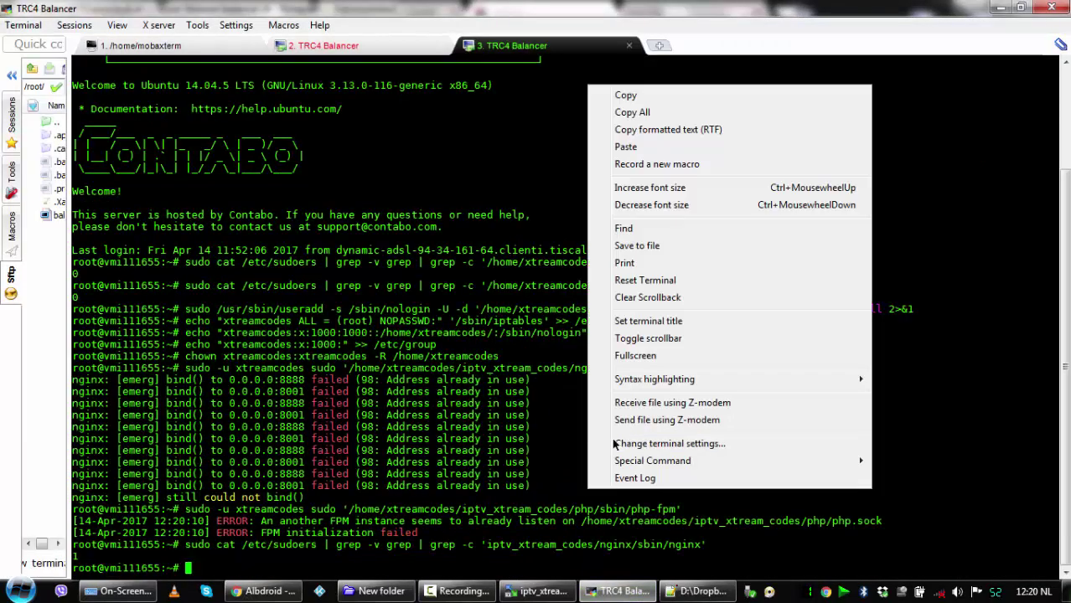
{"action": "left_click", "coordinate": [626, 147]}
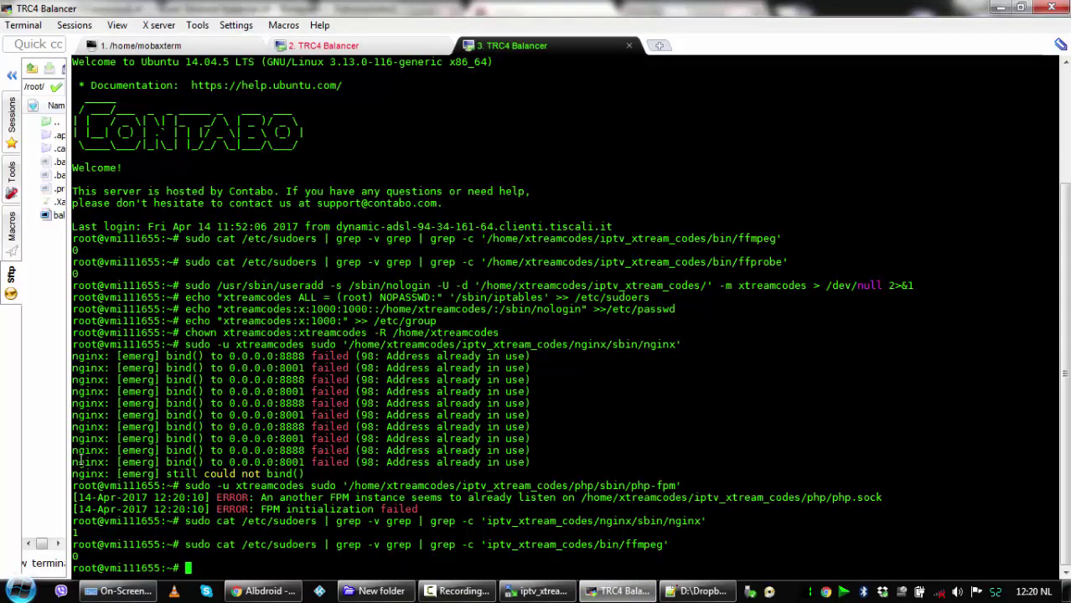
{"action": "left_click", "coordinate": [243, 591]}
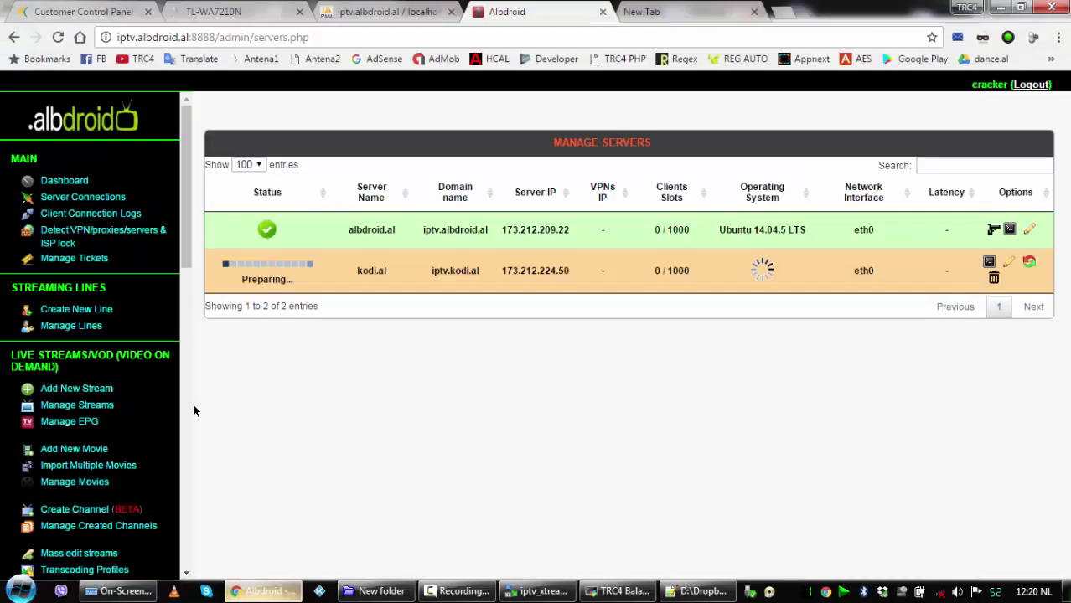
- Reload Manage Servers and refresh WinSCP's remote iptv_xtream_codes folder; kodi.al stays Preparing
{"action": "left_click", "coordinate": [57, 39]}
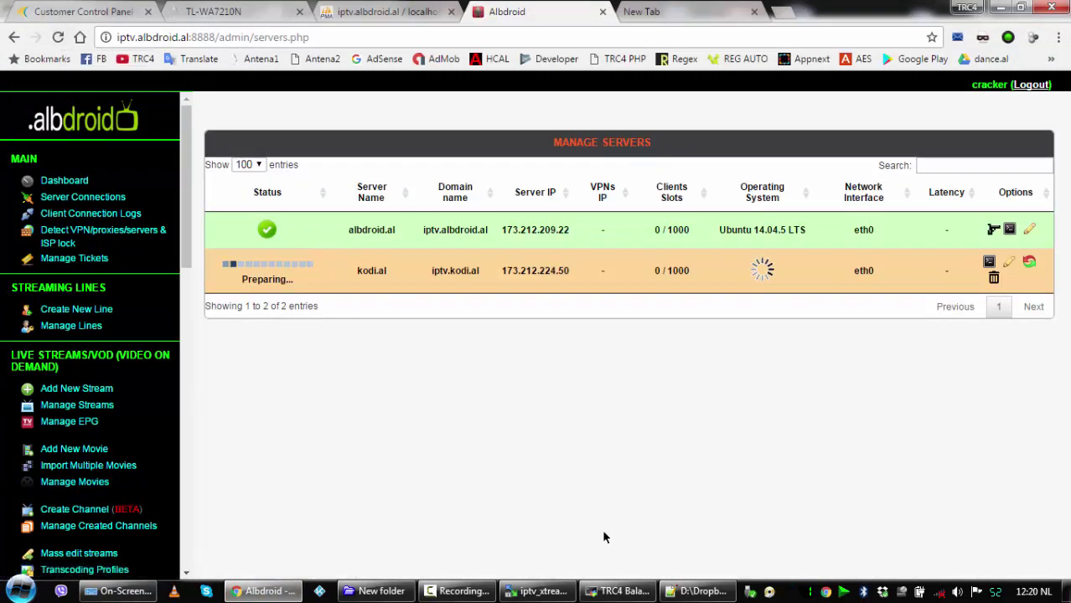
{"action": "left_click", "coordinate": [539, 591]}
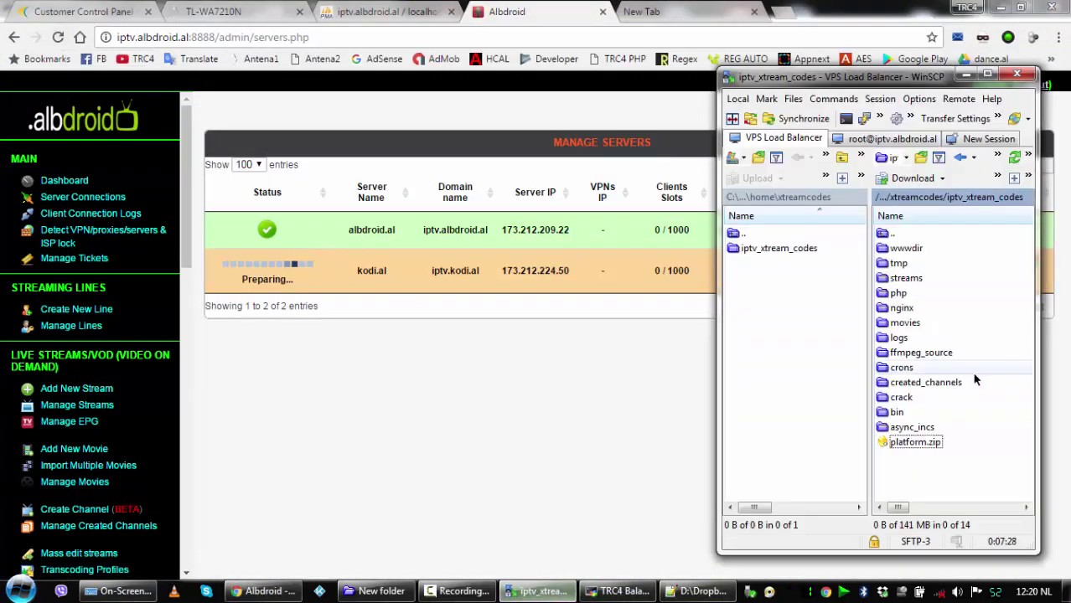
{"action": "left_click", "coordinate": [1015, 157]}
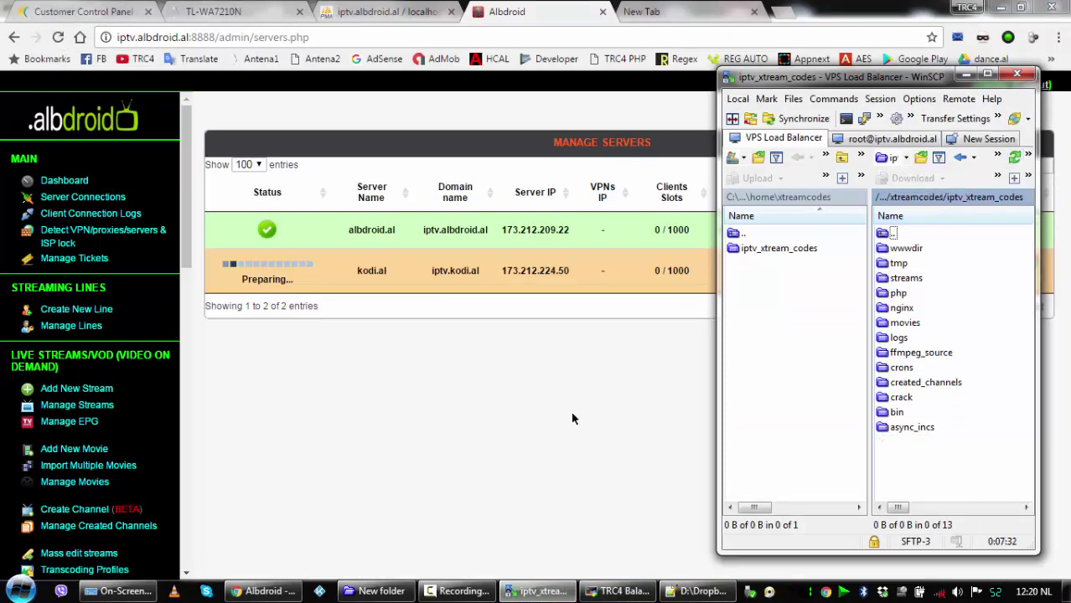
{"action": "left_click", "coordinate": [56, 37]}
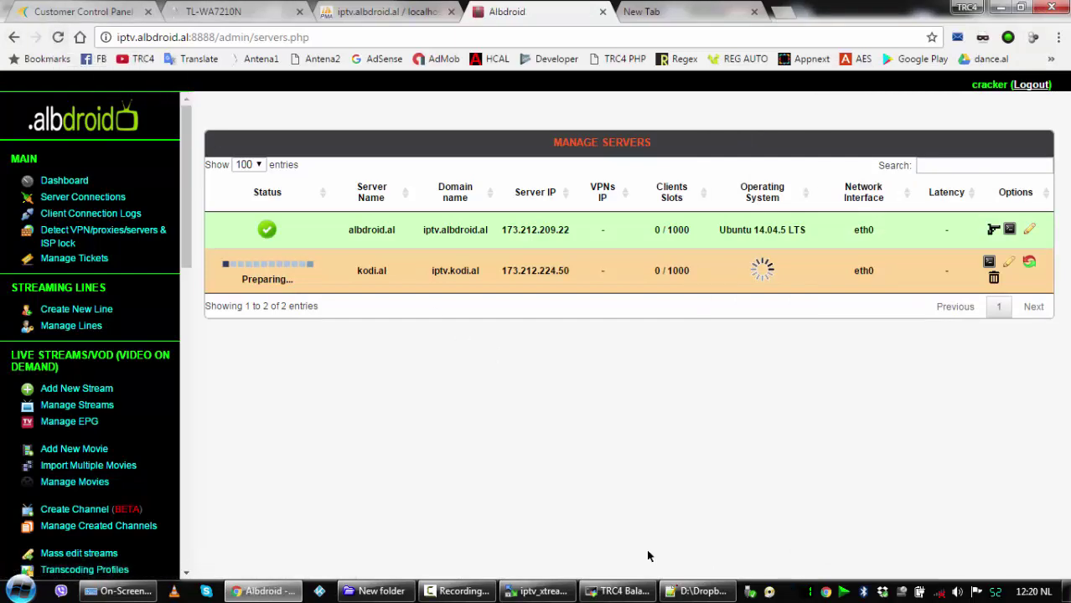
- Run line 285's ffprobe check in the SSH session
{"action": "left_click", "coordinate": [698, 591]}
{"action": "left_click_drag", "start_coordinate": [605, 307], "coordinate": [30, 308]}
{"action": "right_click", "coordinate": [118, 310]}
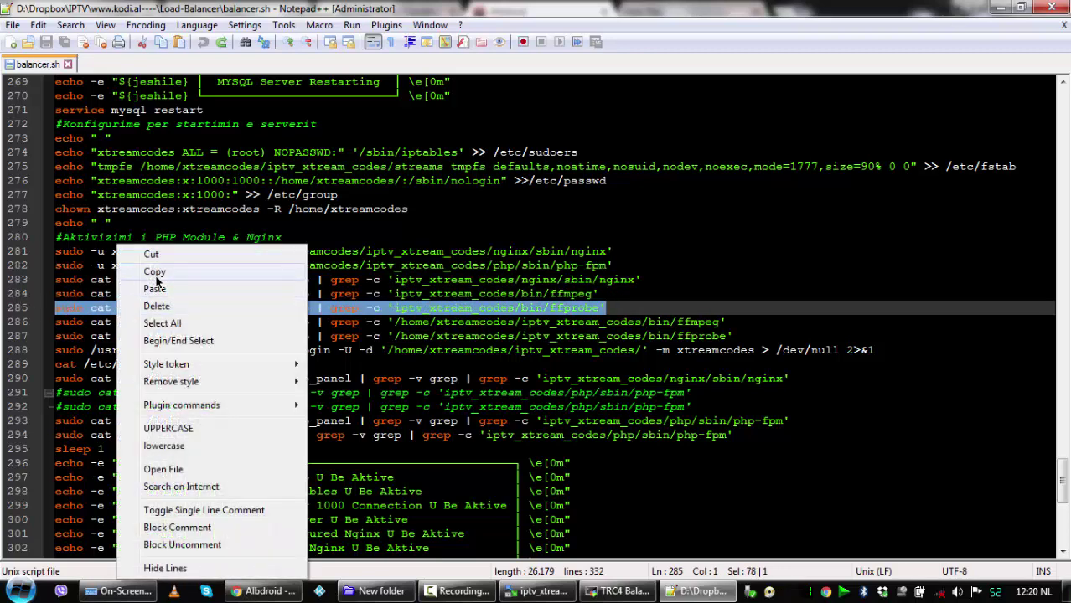
{"action": "left_click", "coordinate": [155, 270]}
{"action": "left_click", "coordinate": [595, 592]}
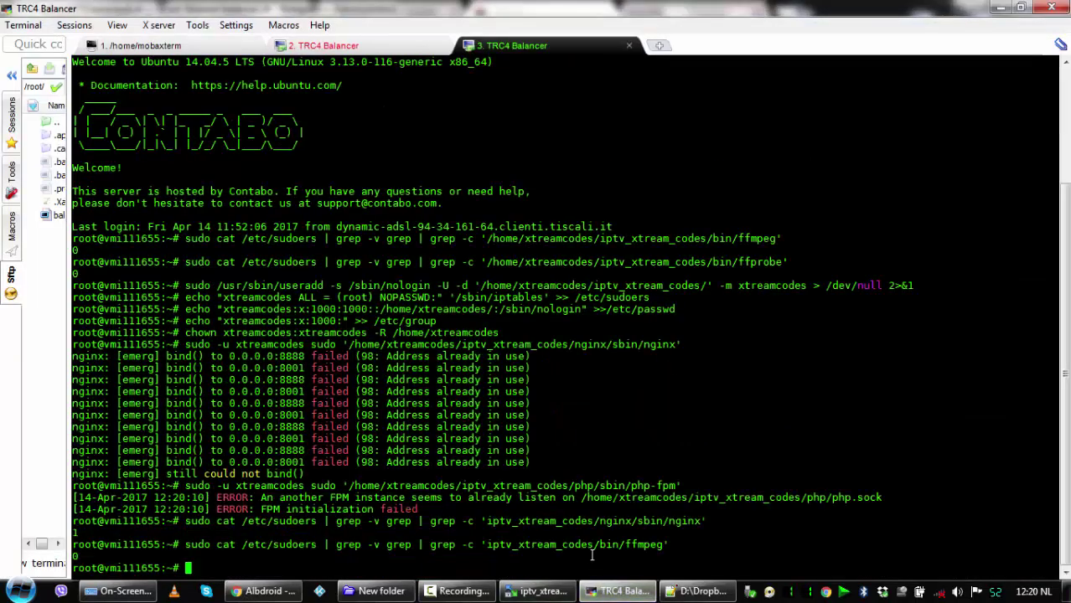
{"action": "right_click", "coordinate": [592, 151]}
{"action": "left_click", "coordinate": [630, 213]}
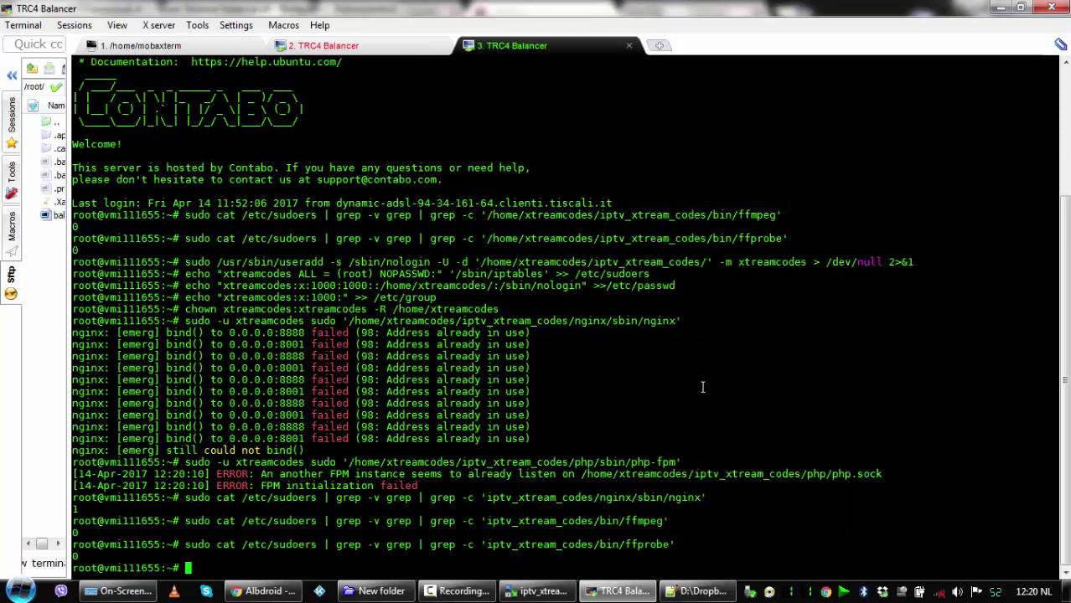
- Run line 286's full-path ffmpeg check on the server
{"action": "left_click", "coordinate": [702, 592]}
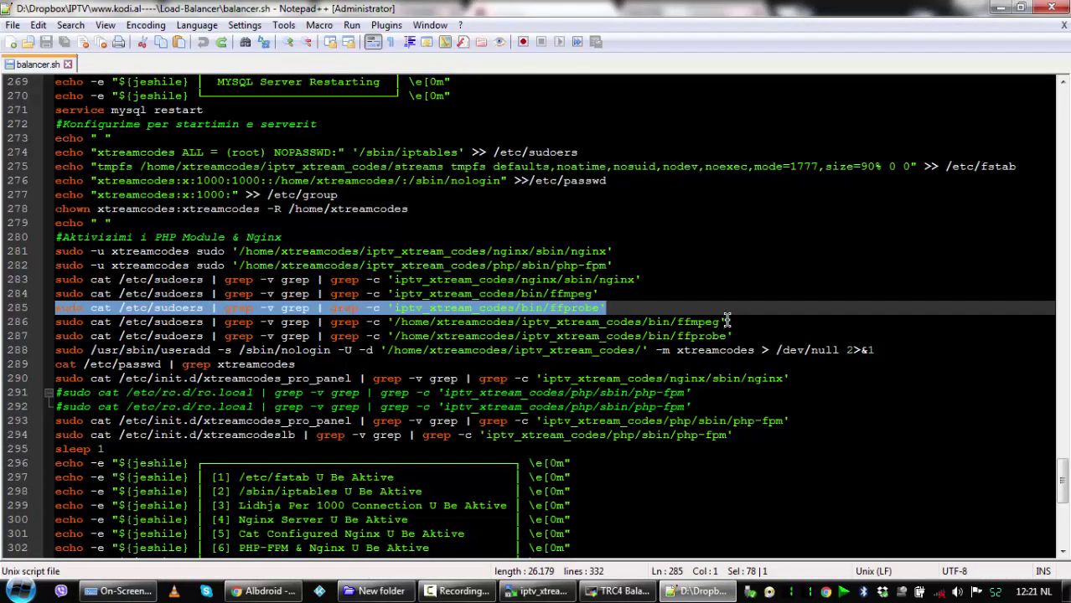
{"action": "left_click_drag", "start_coordinate": [727, 322], "coordinate": [47, 323]}
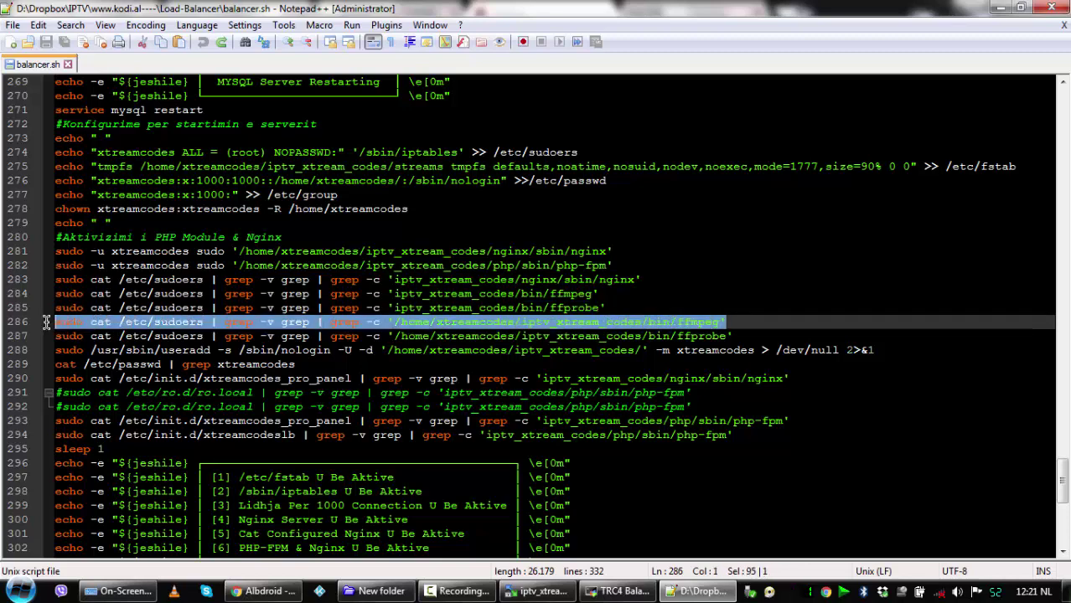
{"action": "right_click", "coordinate": [90, 328]}
{"action": "left_click", "coordinate": [117, 279]}
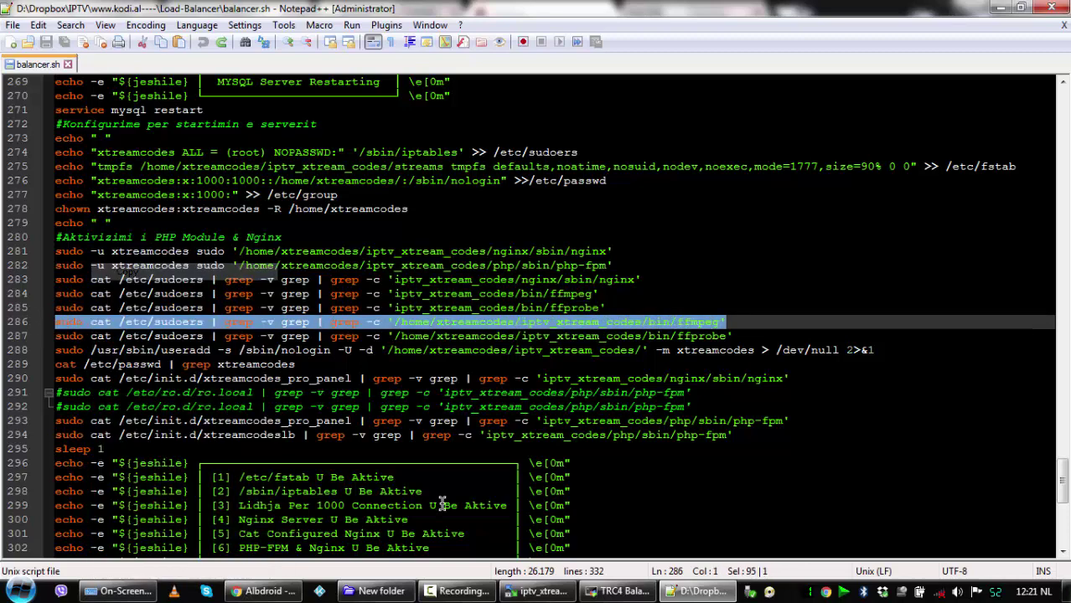
{"action": "left_click", "coordinate": [595, 589]}
{"action": "right_click", "coordinate": [587, 543]}
{"action": "left_click", "coordinate": [616, 187]}
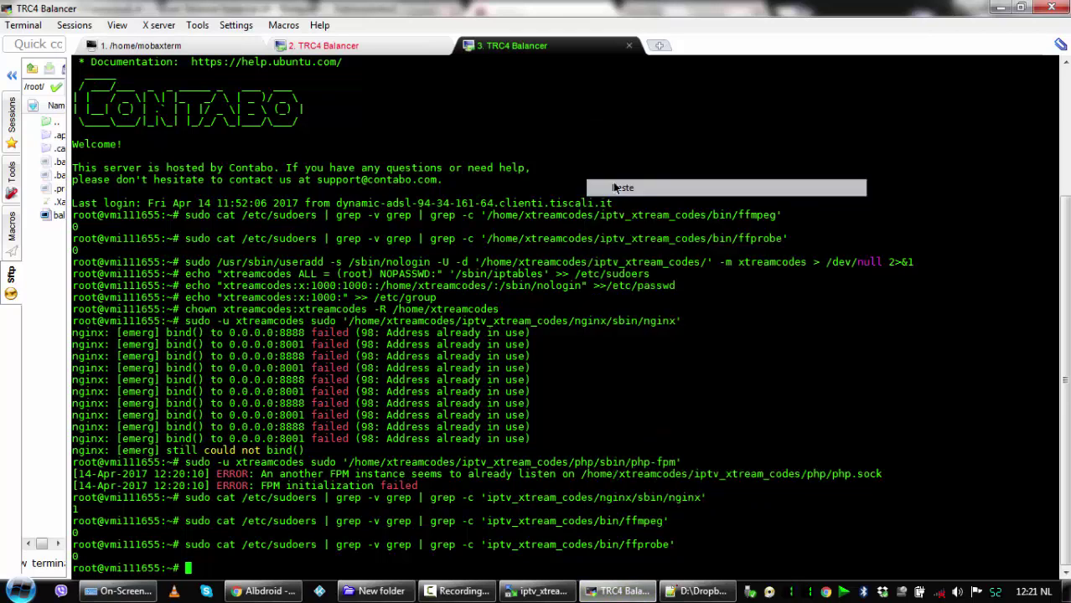
- Run line 287's full-path ffprobe check on the server
{"action": "left_click", "coordinate": [697, 591]}
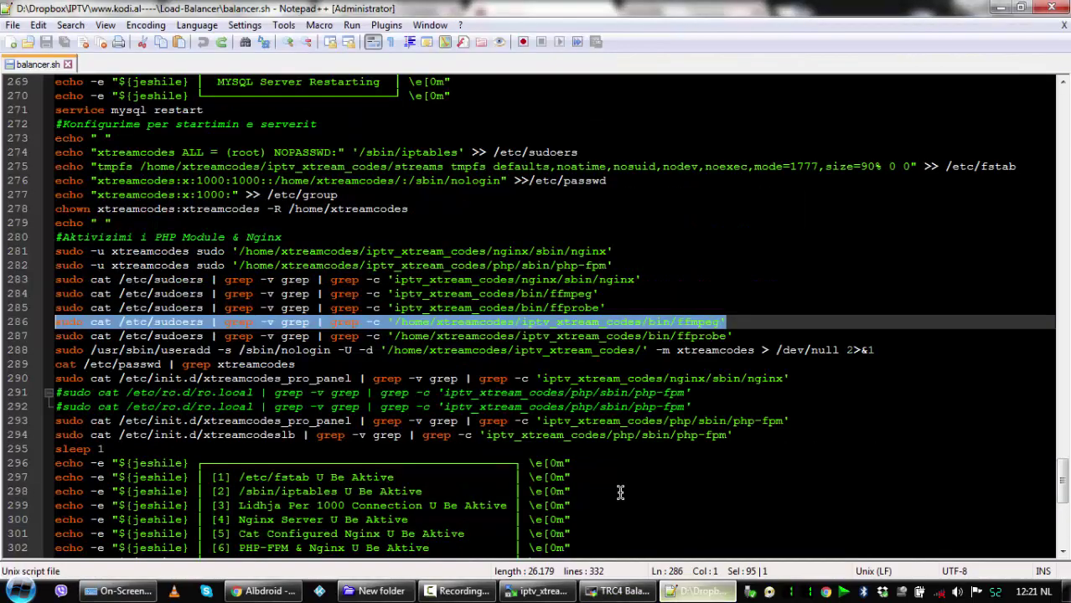
{"action": "left_click_drag", "start_coordinate": [736, 336], "coordinate": [50, 335]}
{"action": "right_click", "coordinate": [75, 339]}
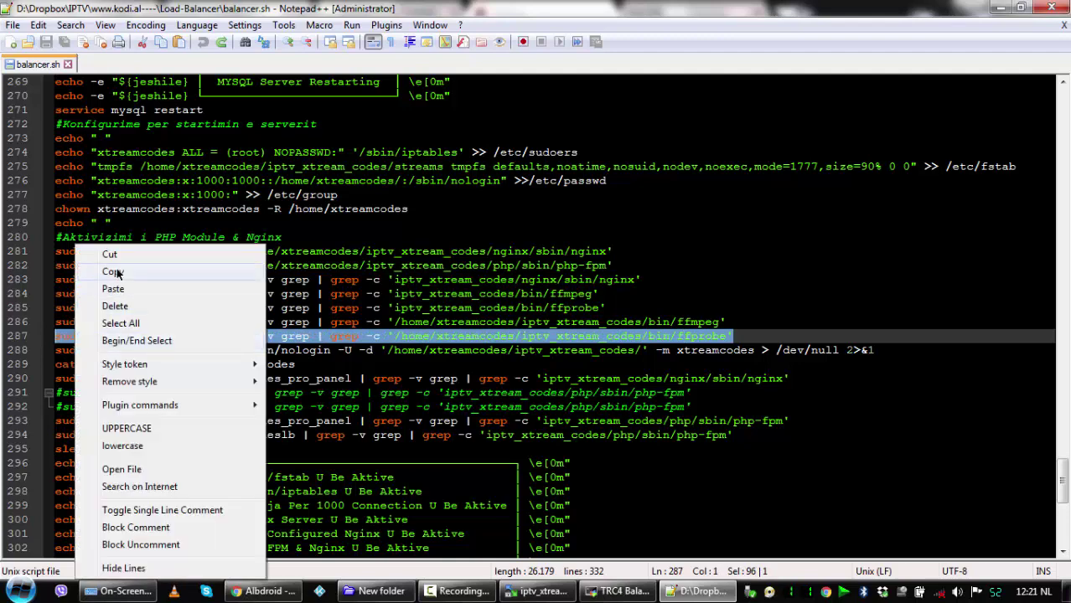
{"action": "left_click", "coordinate": [118, 275]}
{"action": "left_click", "coordinate": [618, 592]}
{"action": "right_click", "coordinate": [584, 143]}
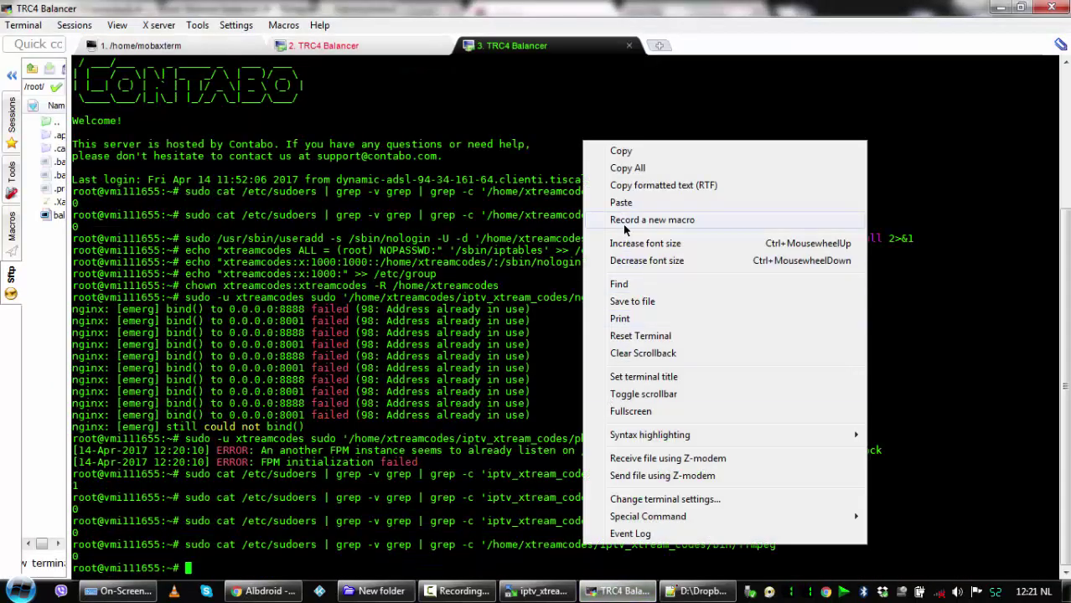
{"action": "left_click", "coordinate": [621, 203]}
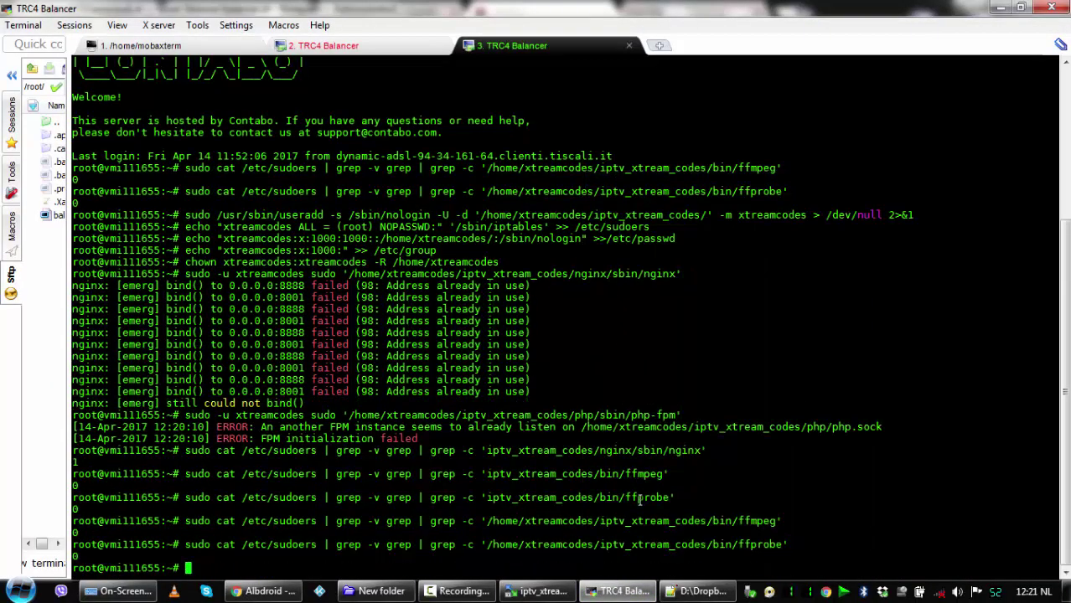
- Run line 288's useradd command to create the xtreamcodes user
{"action": "left_click", "coordinate": [698, 592]}
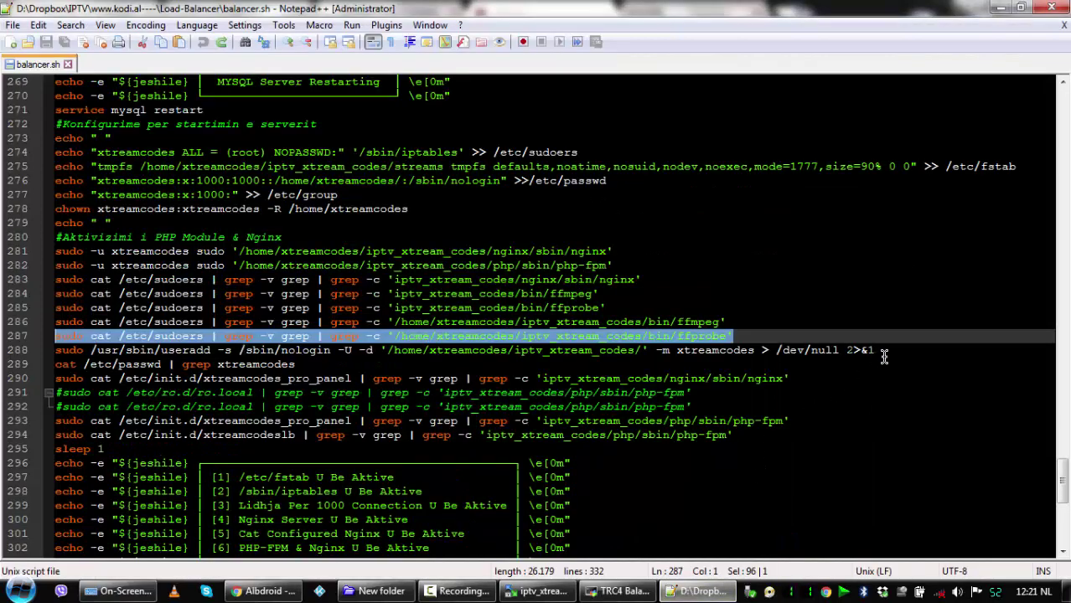
{"action": "left_click_drag", "start_coordinate": [877, 350], "coordinate": [33, 350]}
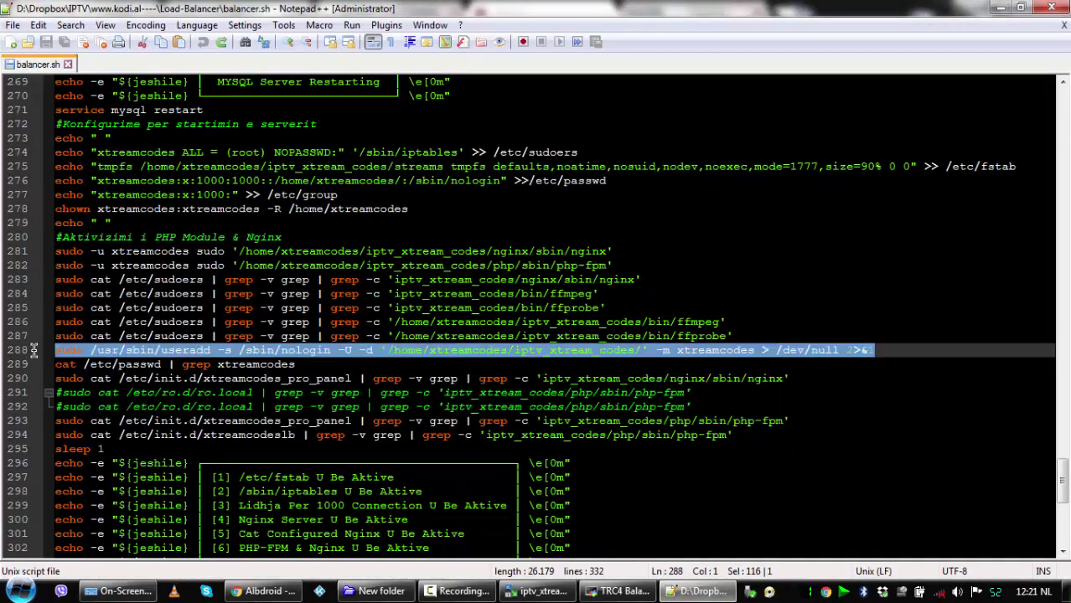
{"action": "right_click", "coordinate": [131, 356]}
{"action": "left_click", "coordinate": [168, 42]}
{"action": "left_click", "coordinate": [624, 591]}
{"action": "right_click", "coordinate": [605, 153]}
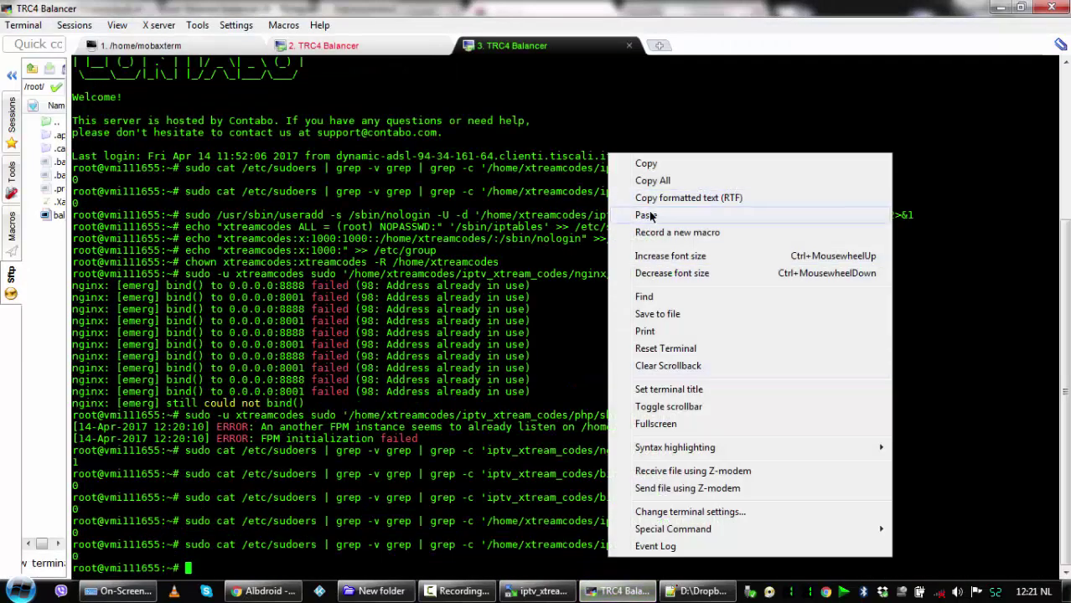
{"action": "left_click", "coordinate": [651, 217]}
{"action": "left_click", "coordinate": [702, 592]}
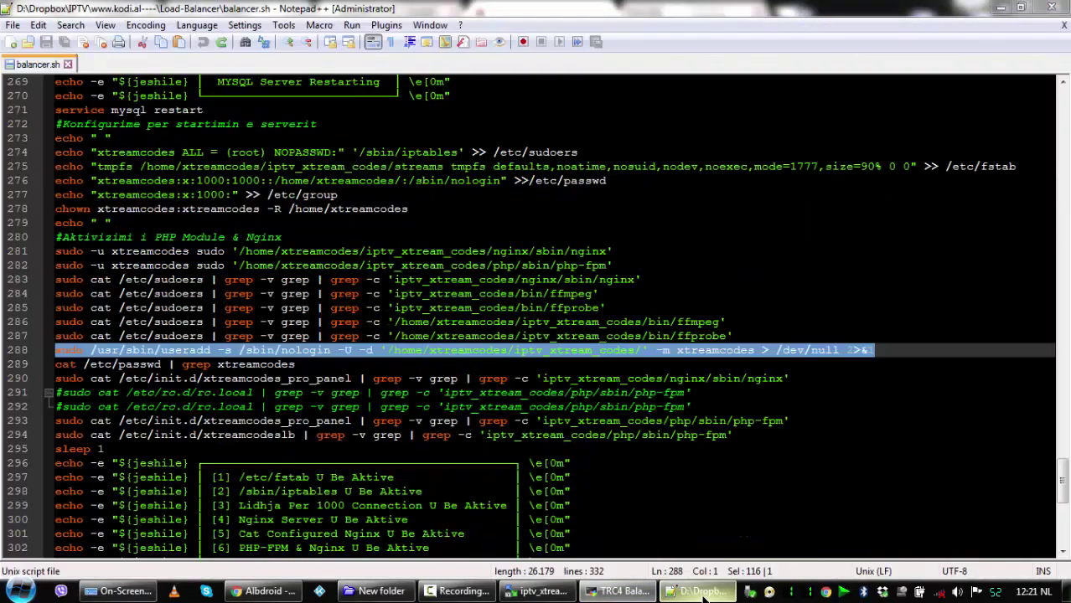
- Run line 289's /etc/passwd lookup for xtreamcodes
{"action": "left_click_drag", "start_coordinate": [344, 368], "coordinate": [45, 375]}
{"action": "right_click", "coordinate": [81, 370]}
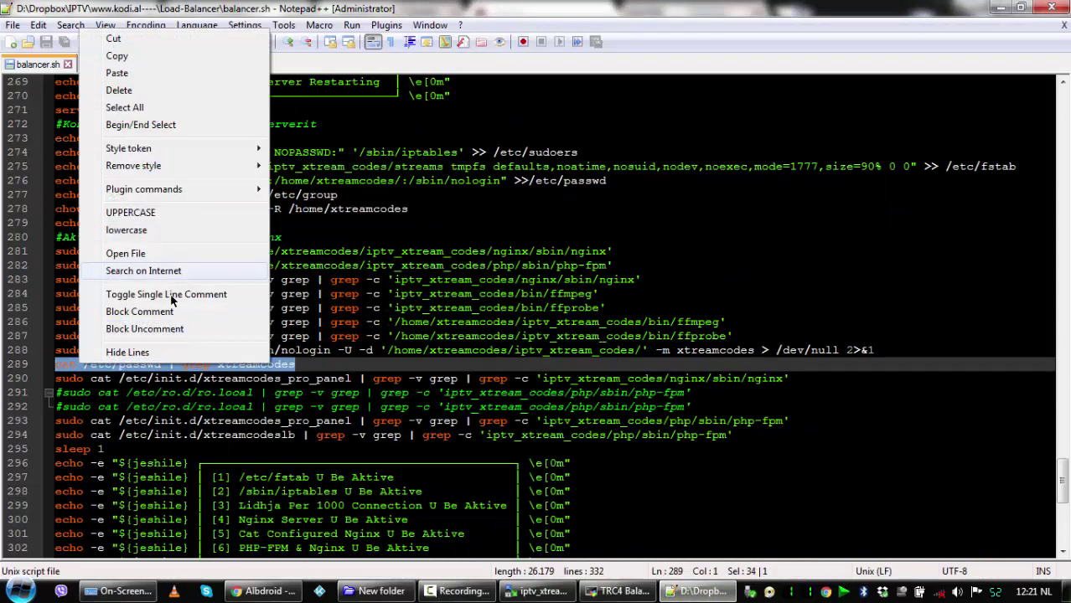
{"action": "left_click", "coordinate": [116, 55]}
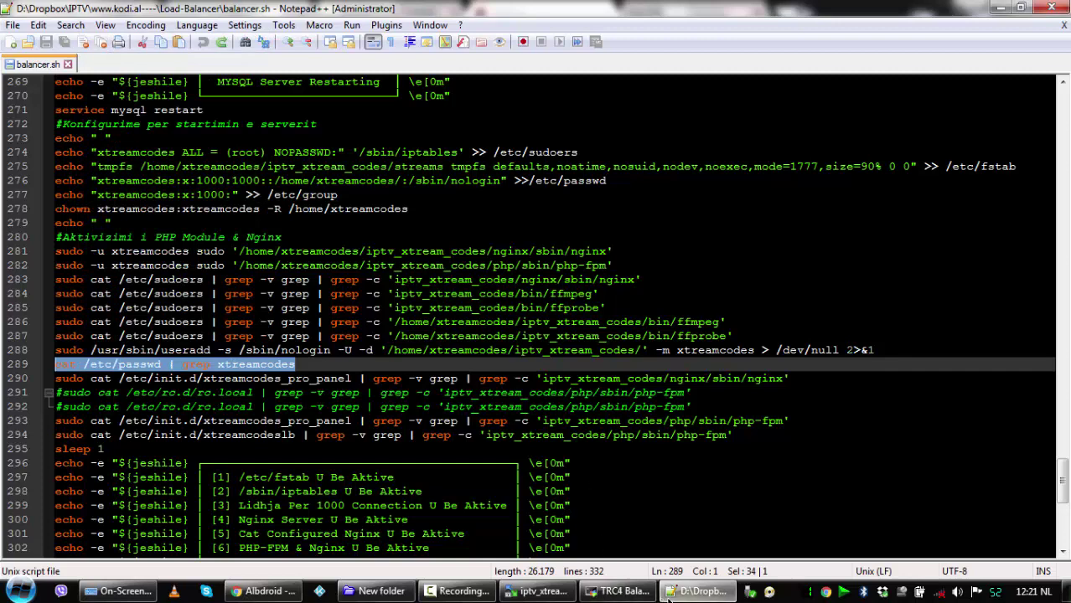
{"action": "left_click", "coordinate": [621, 591]}
{"action": "right_click", "coordinate": [616, 134]}
{"action": "left_click", "coordinate": [664, 200]}
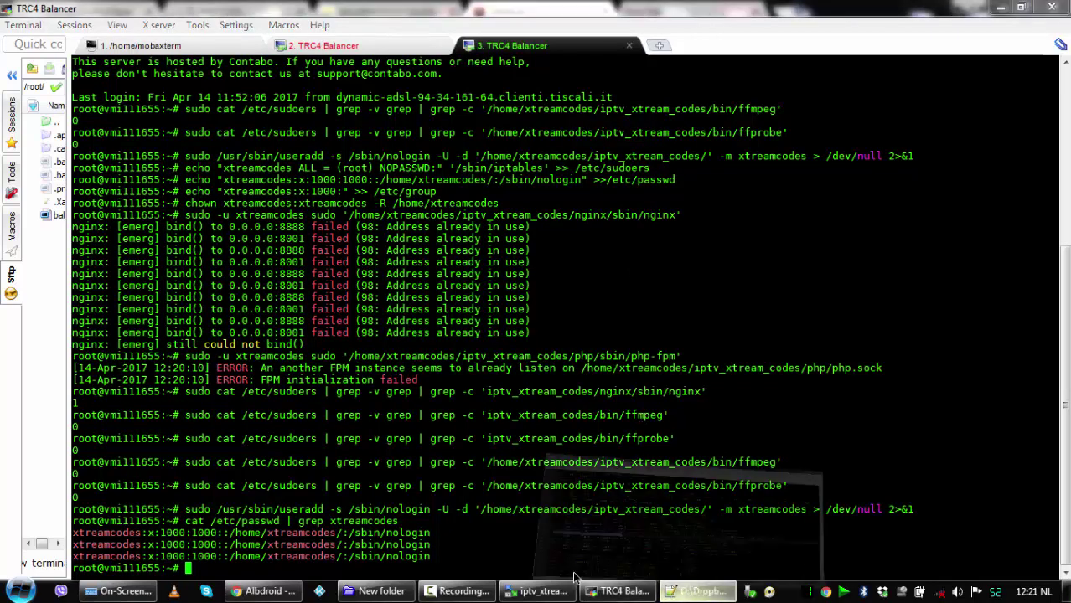
- Prefix line 289's passwd lookup with sudo in balancer.sh and save the script
{"action": "left_click", "coordinate": [702, 592]}
{"action": "left_click", "coordinate": [68, 350]}
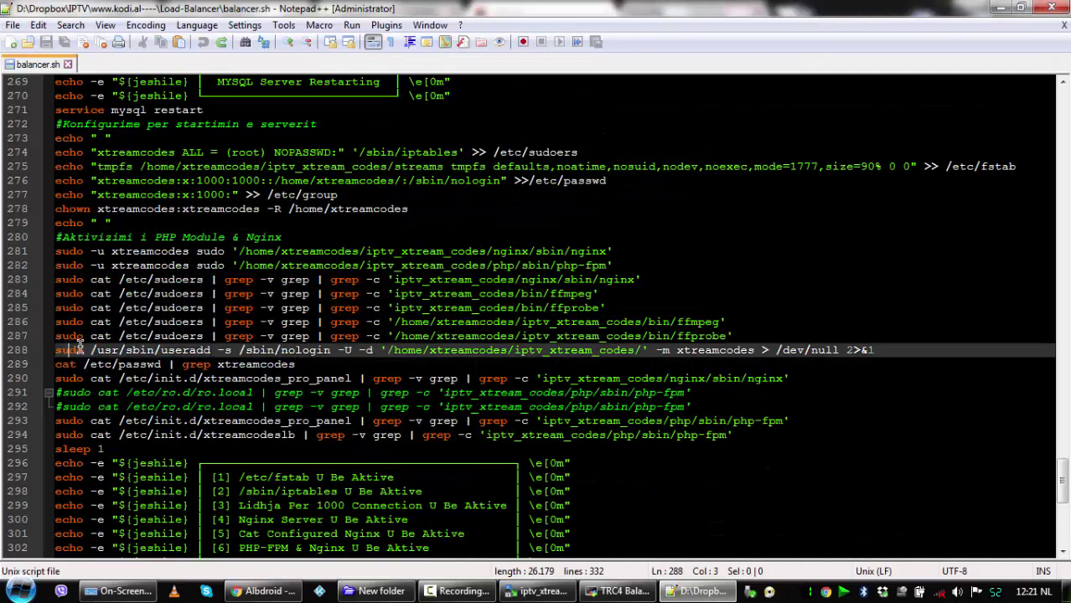
{"action": "left_click_drag", "start_coordinate": [89, 335], "coordinate": [54, 335]}
{"action": "right_click", "coordinate": [56, 336]}
{"action": "left_click", "coordinate": [96, 271]}
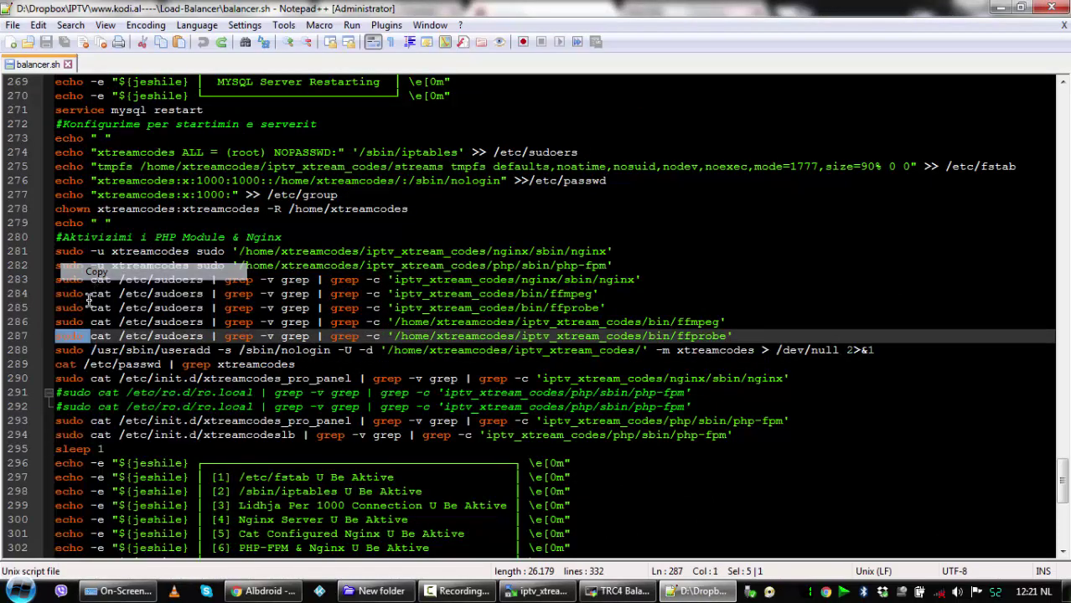
{"action": "left_click", "coordinate": [55, 364]}
{"action": "right_click", "coordinate": [55, 365]}
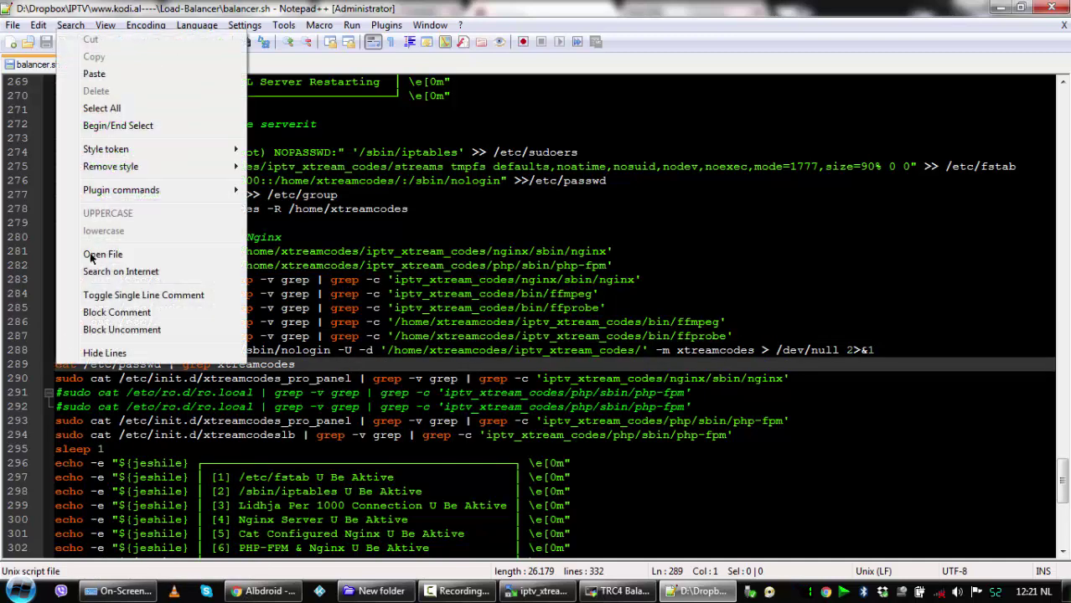
{"action": "left_click", "coordinate": [102, 74]}
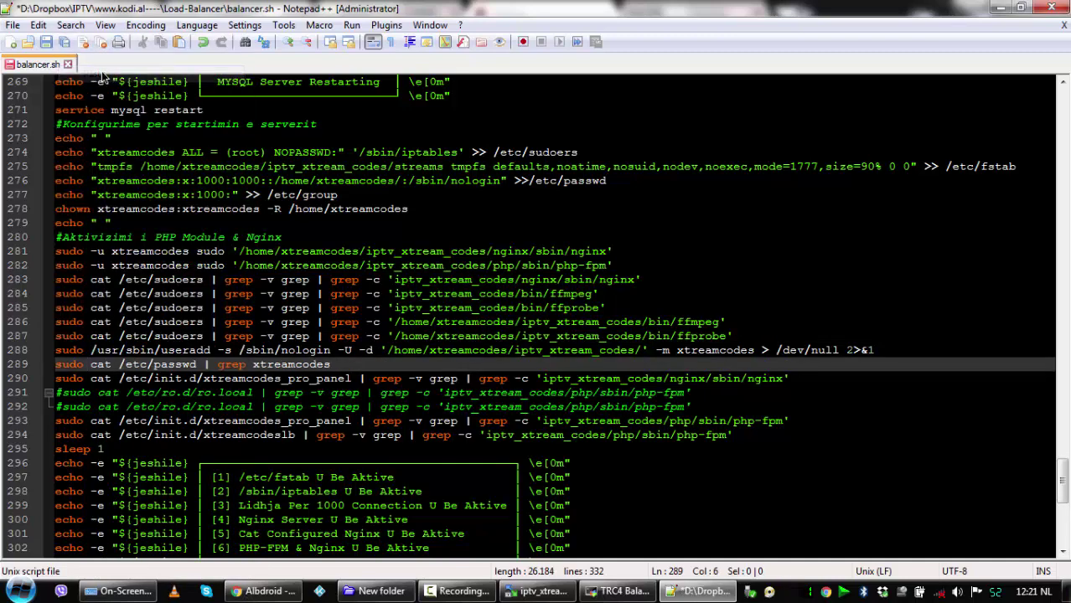
{"action": "left_click", "coordinate": [53, 43]}
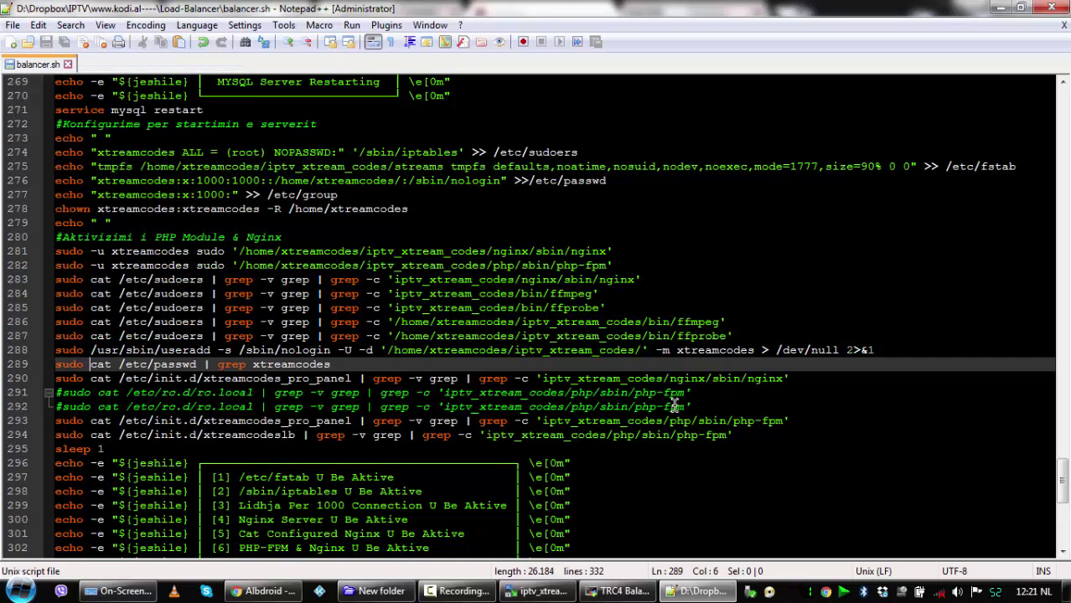
- Run line 290's pro_panel nginx check, which returns 1
{"action": "left_click_drag", "start_coordinate": [801, 378], "coordinate": [54, 378]}
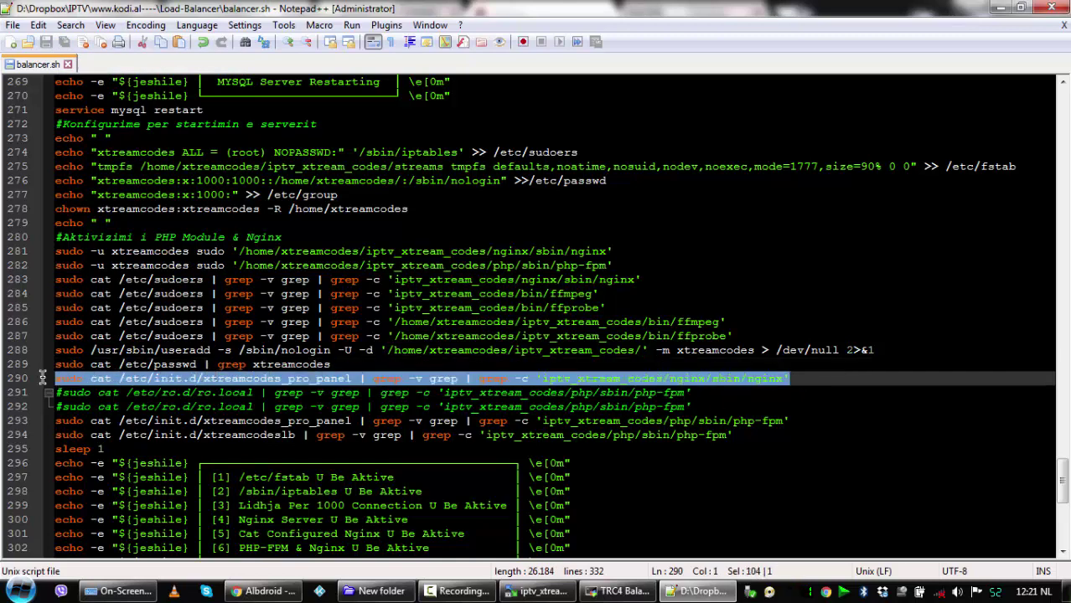
{"action": "right_click", "coordinate": [82, 379]}
{"action": "left_click", "coordinate": [120, 73]}
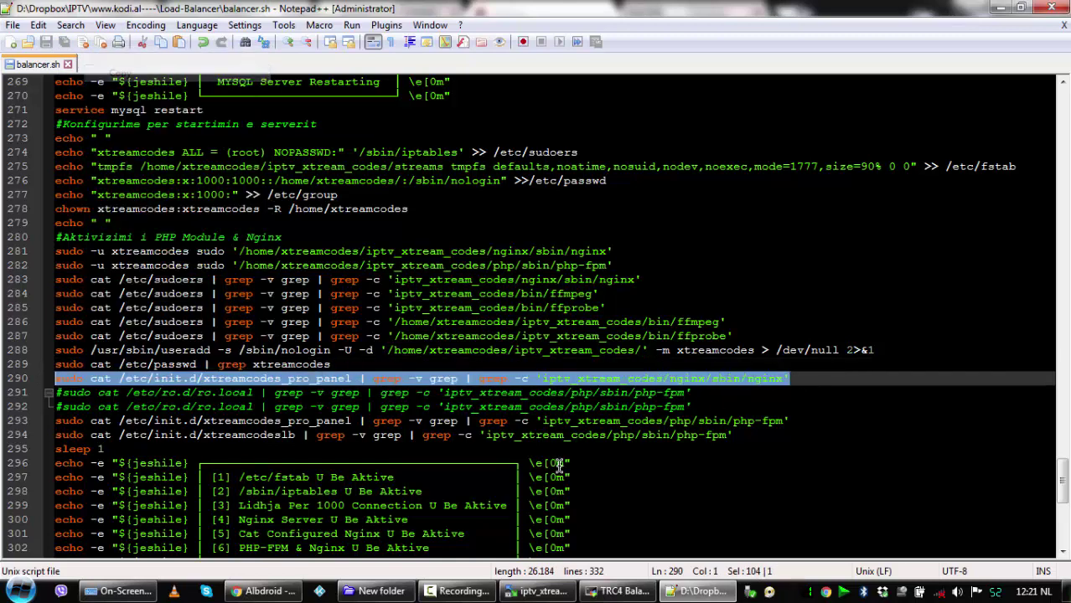
{"action": "left_click", "coordinate": [618, 591]}
{"action": "right_click", "coordinate": [593, 530]}
{"action": "left_click", "coordinate": [649, 186]}
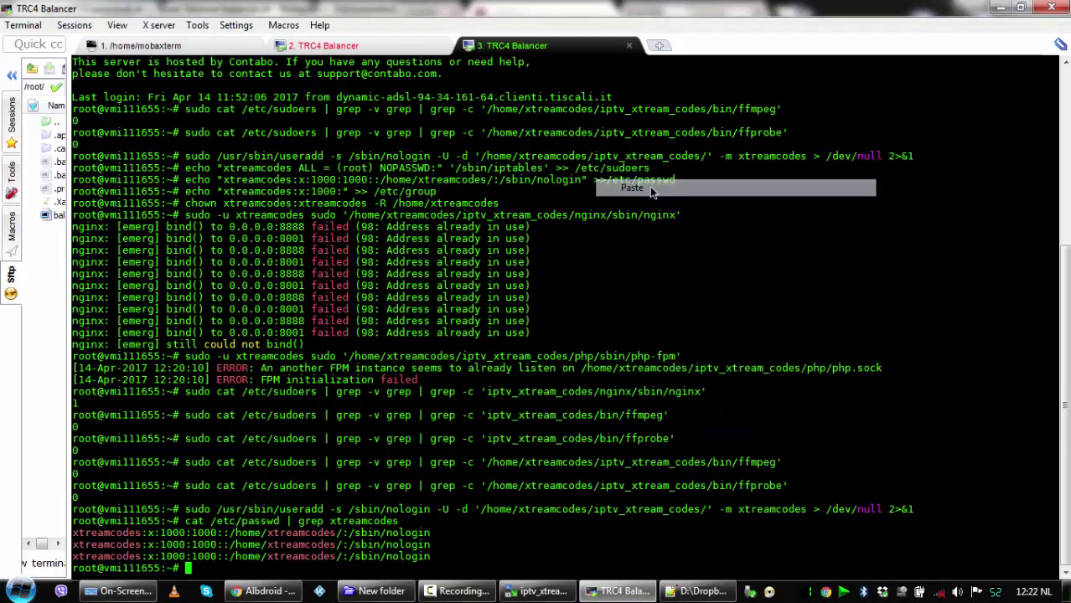
{"action": "key", "text": "Return"}
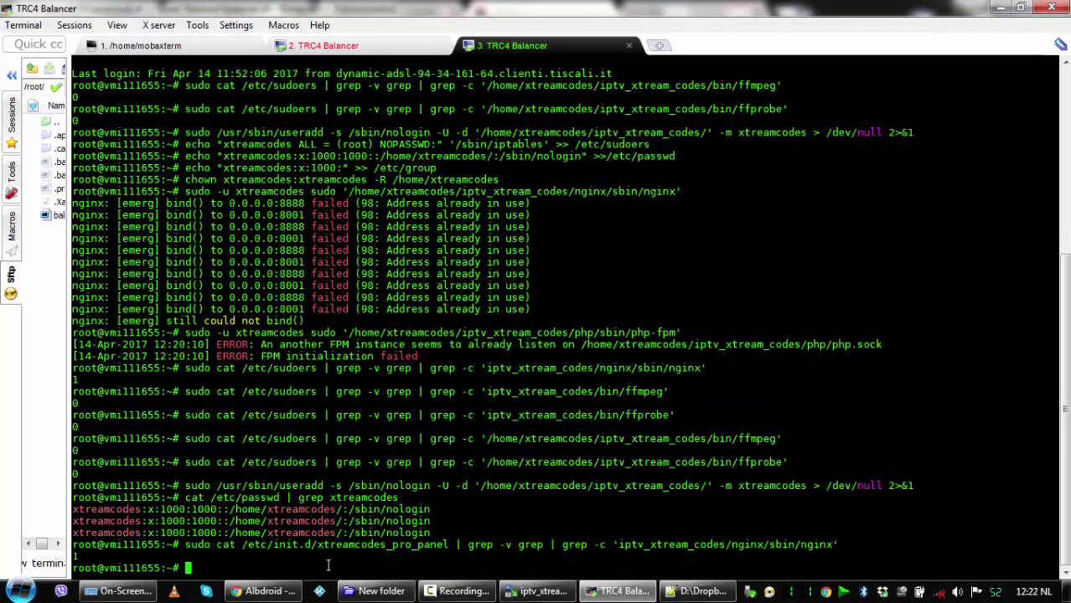
{"action": "left_click", "coordinate": [267, 591]}
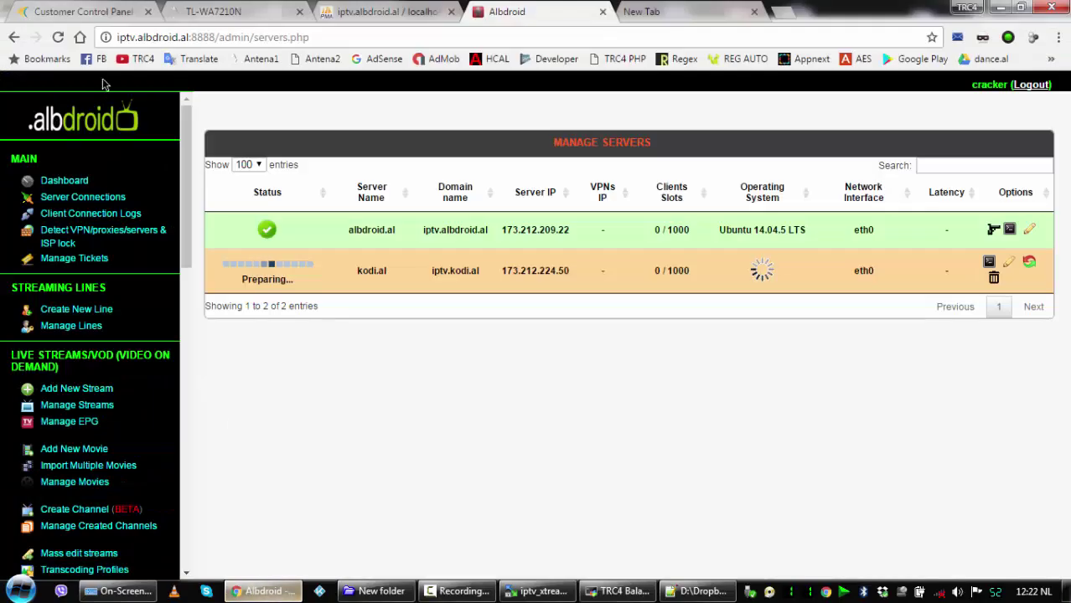
{"action": "left_click", "coordinate": [58, 38]}
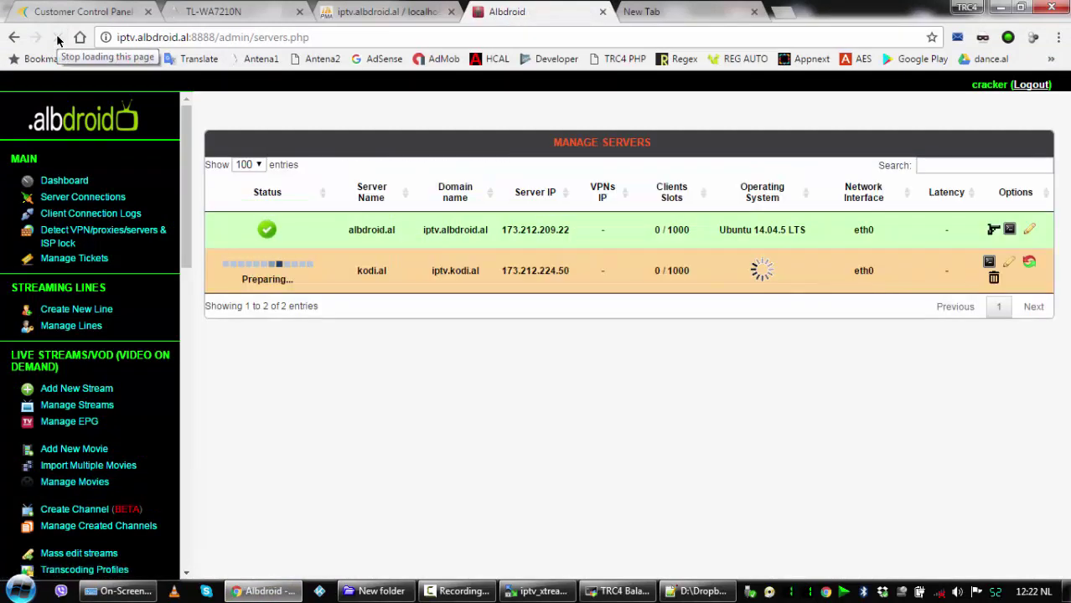
{"action": "left_click", "coordinate": [58, 37]}
{"action": "left_click", "coordinate": [58, 37]}
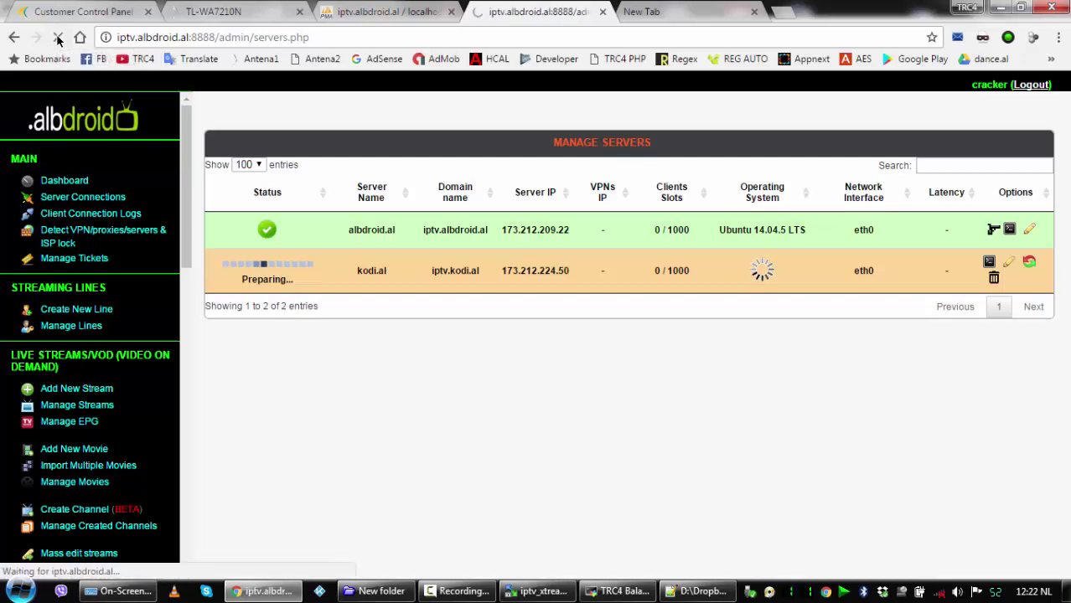
- Run line 293's php-fpm check for xtreamcodes_pro_panel, returning 1
{"action": "left_click", "coordinate": [666, 591]}
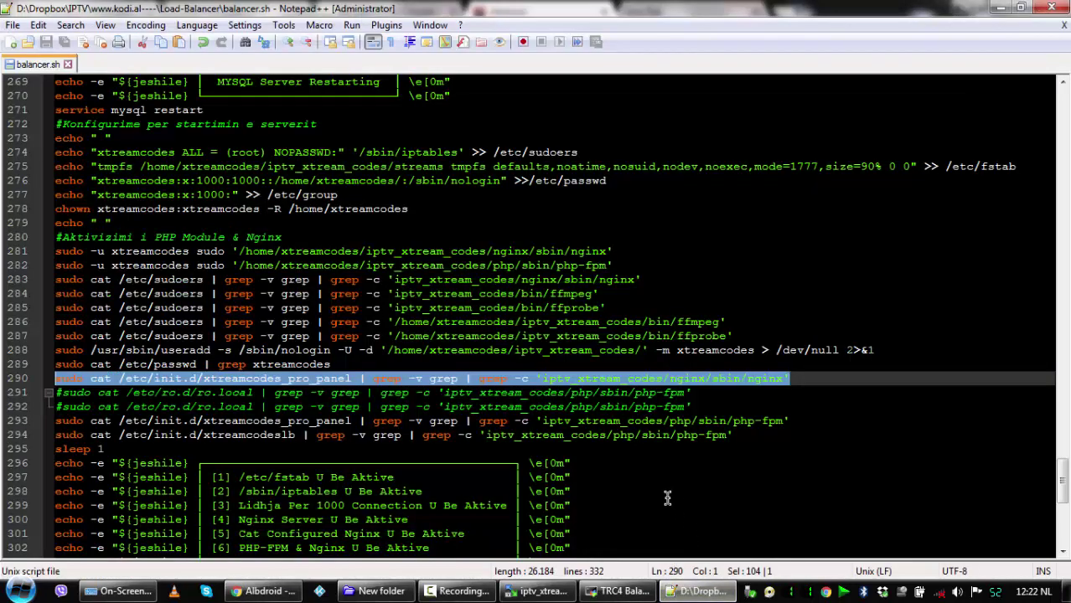
{"action": "scroll", "coordinate": [667, 498], "scroll_direction": "down", "scroll_amount": 2}
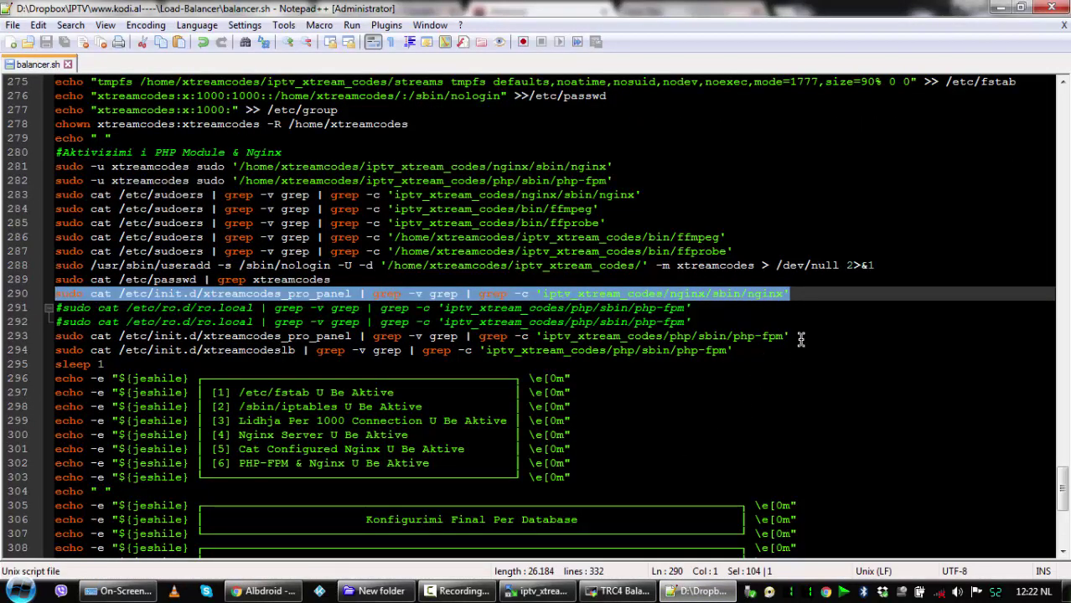
{"action": "left_click_drag", "start_coordinate": [801, 337], "coordinate": [97, 336]}
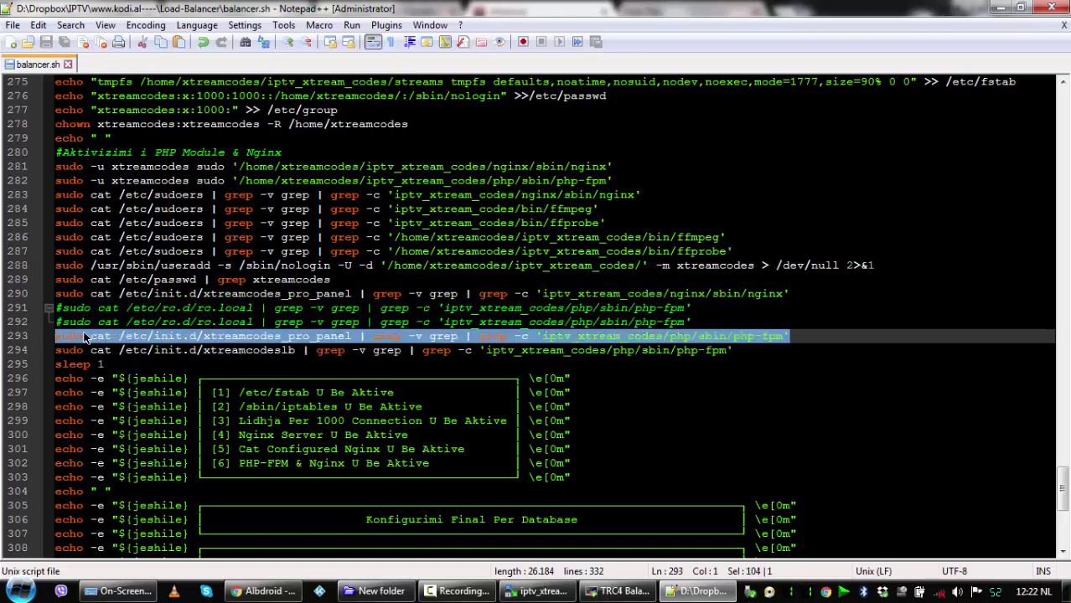
{"action": "right_click", "coordinate": [85, 337]}
{"action": "left_click", "coordinate": [120, 272]}
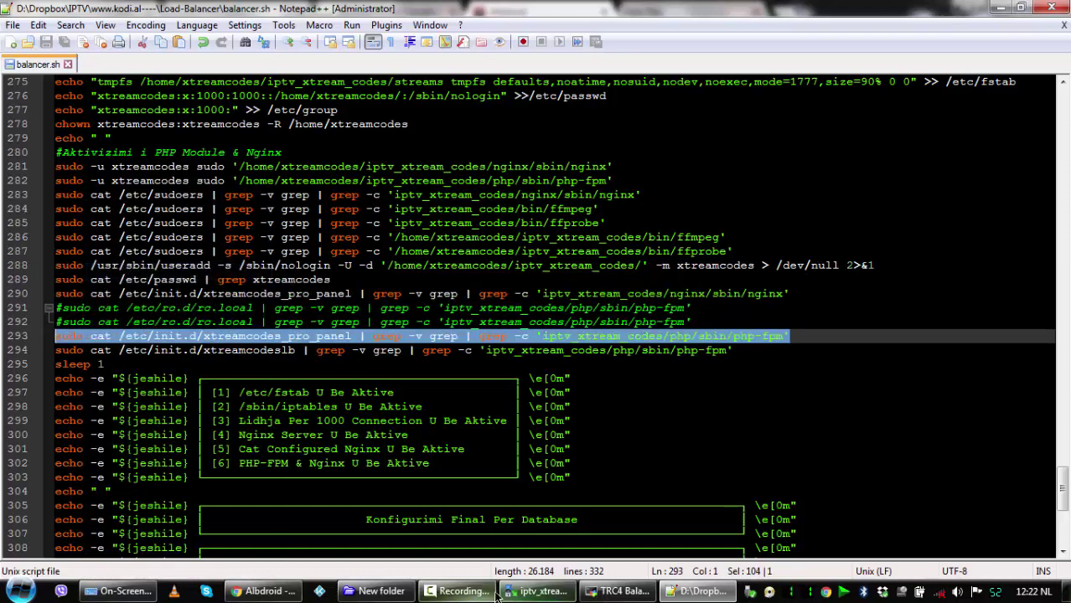
{"action": "left_click", "coordinate": [618, 591]}
{"action": "right_click", "coordinate": [594, 539]}
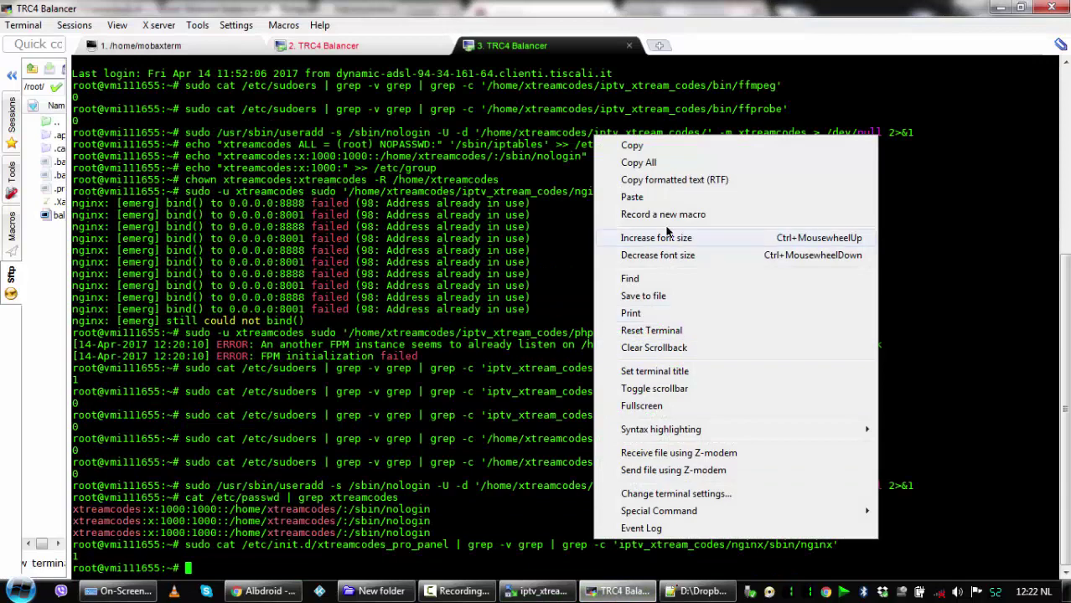
{"action": "left_click", "coordinate": [658, 202]}
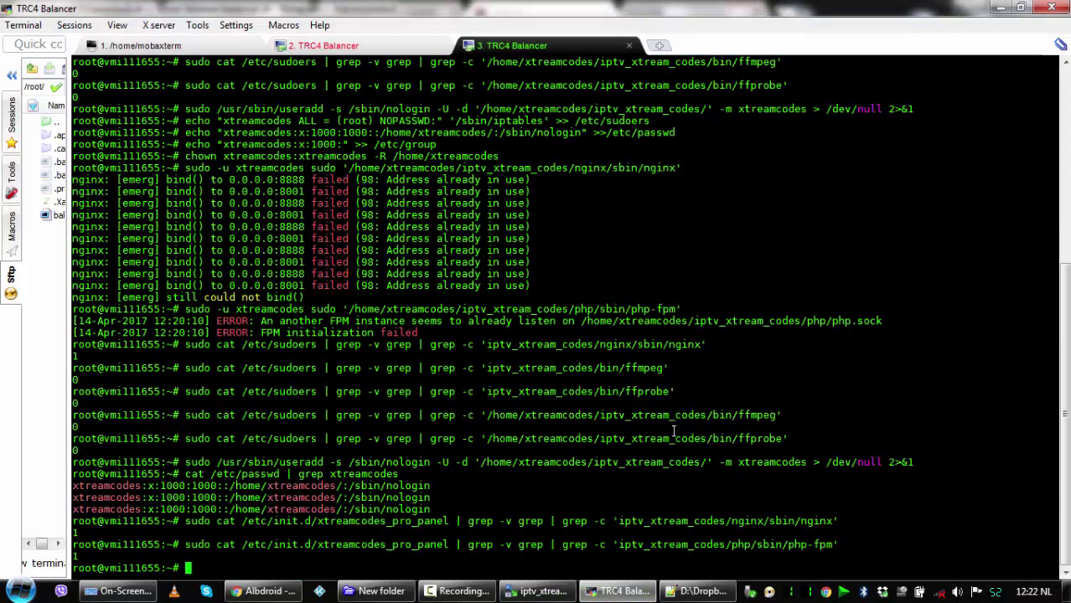
- Run line 294's php-fpm check for xtreamcodeslb, returning 1
{"action": "left_click", "coordinate": [715, 591]}
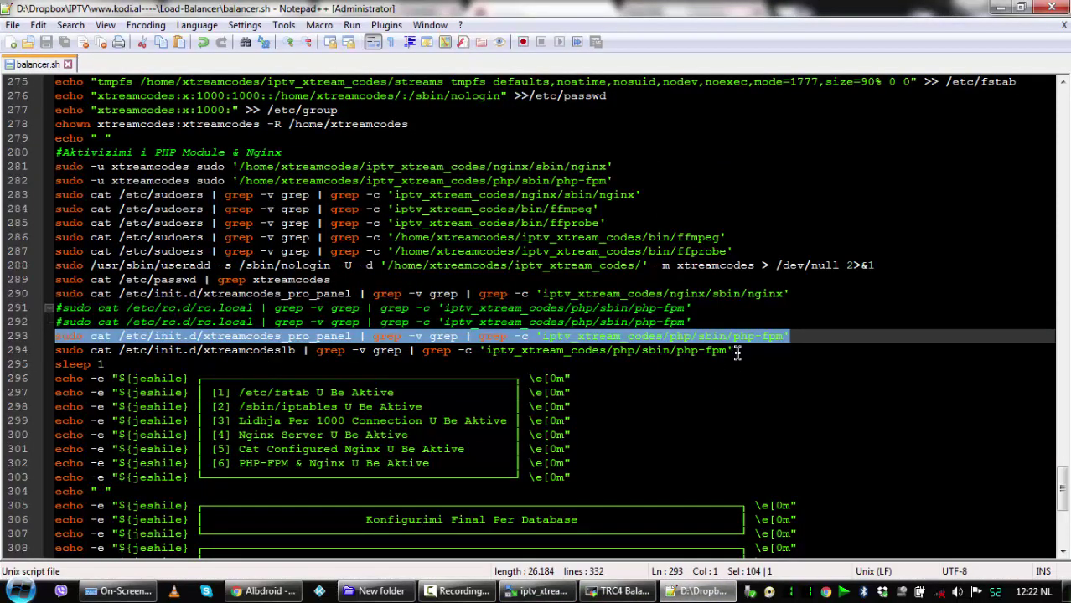
{"action": "left_click_drag", "start_coordinate": [735, 350], "coordinate": [41, 354]}
{"action": "right_click", "coordinate": [114, 349]}
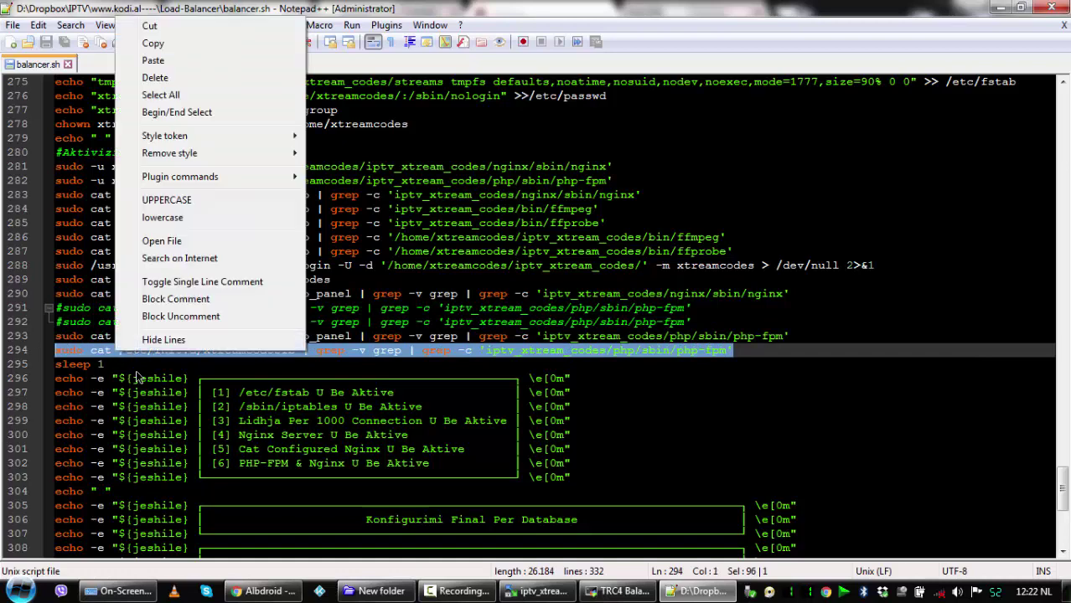
{"action": "left_click", "coordinate": [151, 41]}
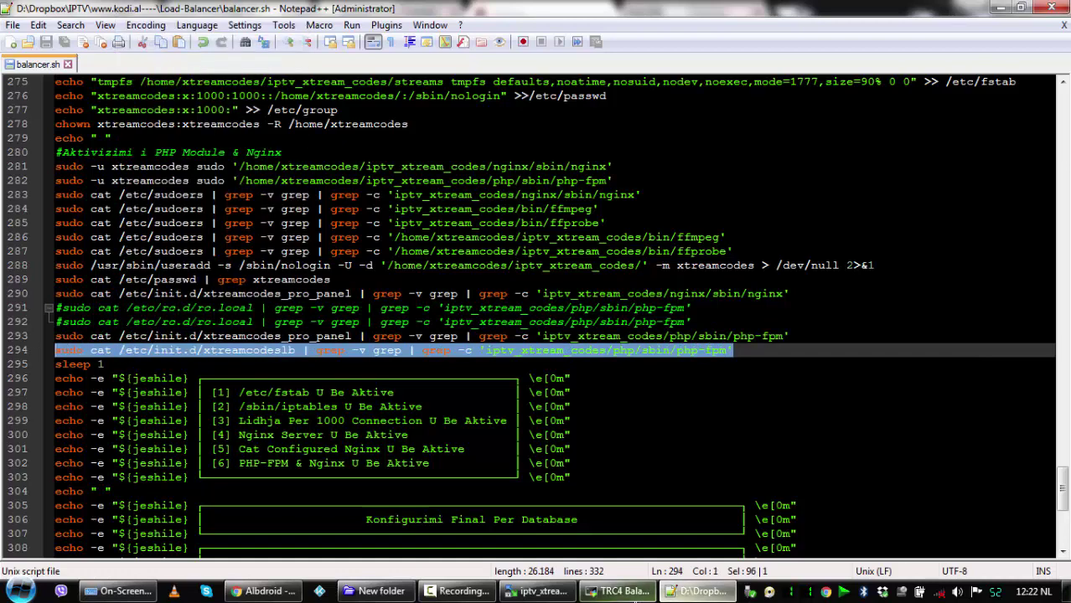
{"action": "left_click", "coordinate": [620, 591]}
{"action": "right_click", "coordinate": [603, 535]}
{"action": "left_click", "coordinate": [641, 186]}
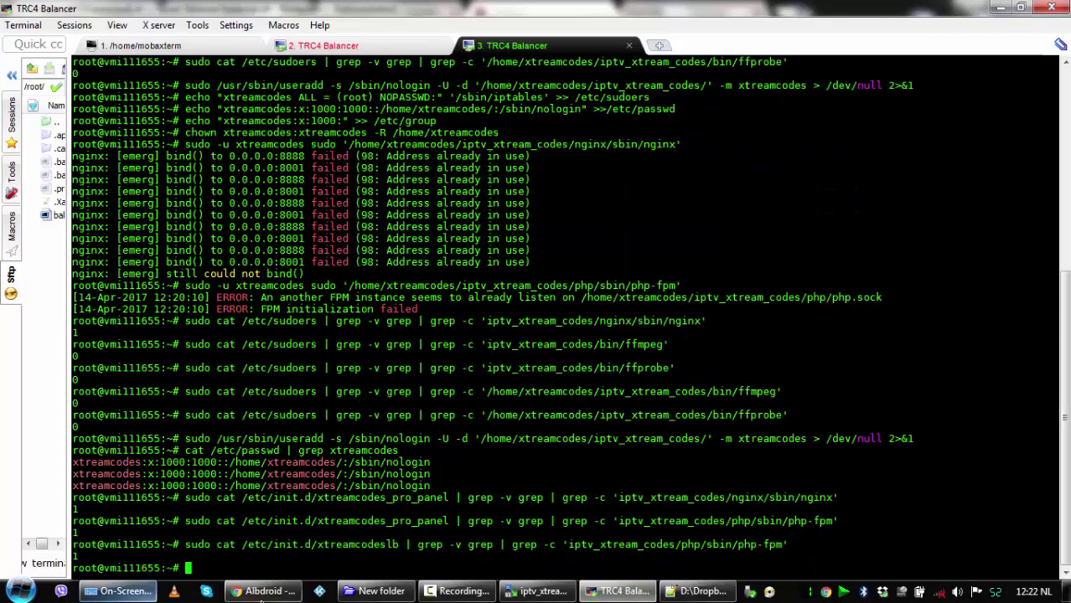
{"action": "left_click", "coordinate": [264, 591]}
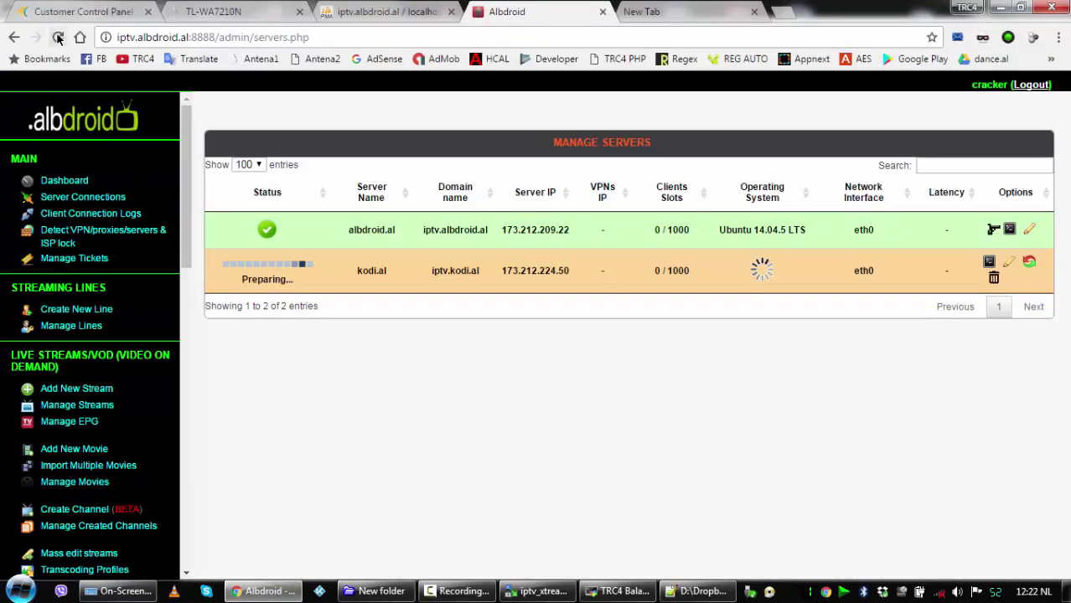
- Reload Manage Servers and view the dashboard reporting kodi.al down
{"action": "key", "text": "F5"}
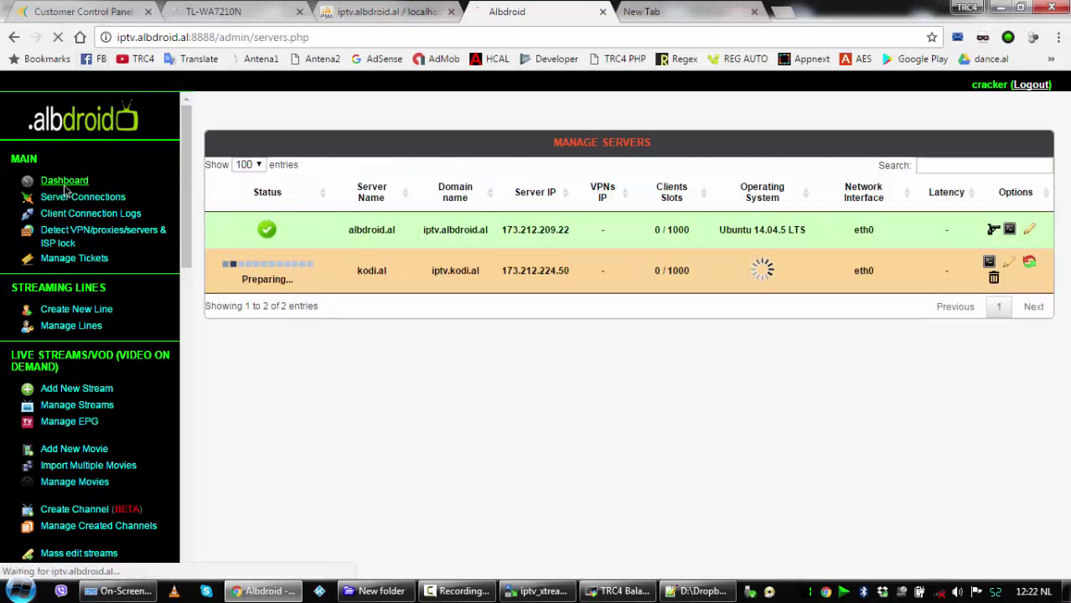
{"action": "left_click", "coordinate": [65, 185]}
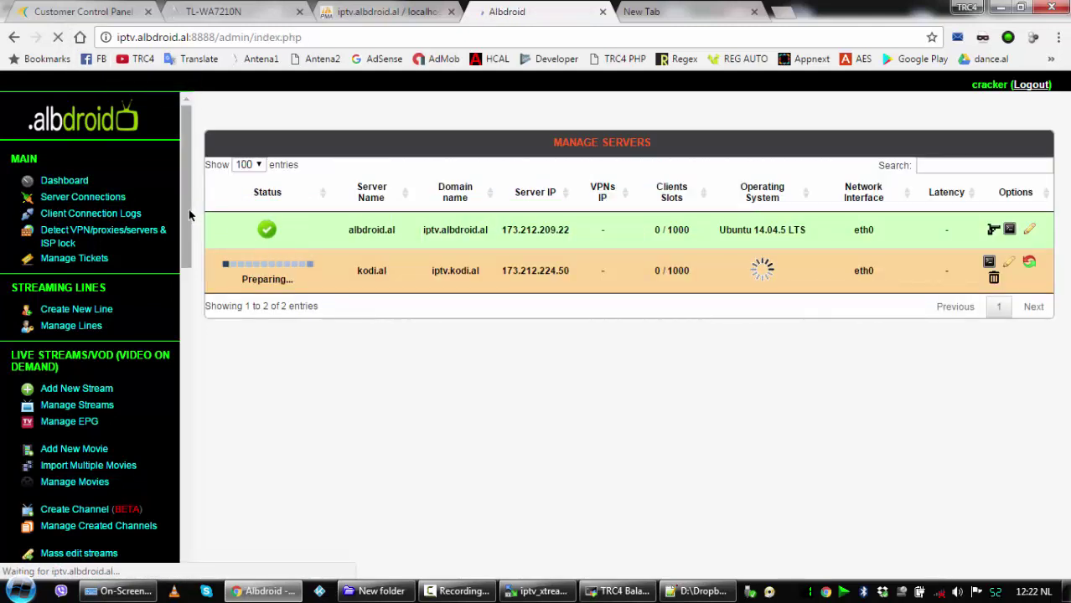
{"action": "scroll", "coordinate": [89, 476], "scroll_direction": "down", "scroll_amount": 1}
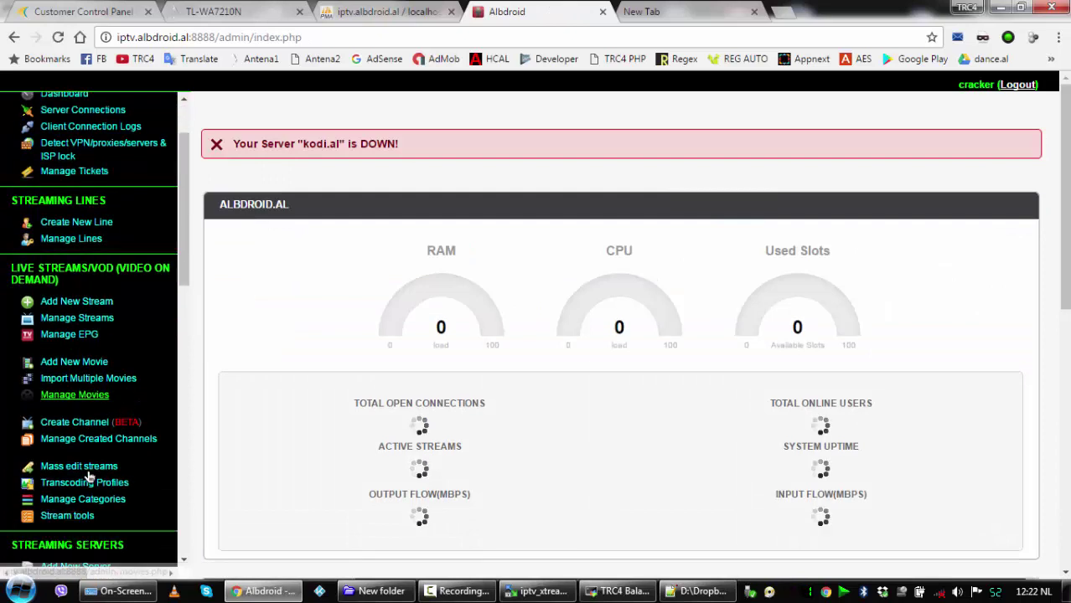
{"action": "scroll", "coordinate": [90, 476], "scroll_direction": "down", "scroll_amount": 4}
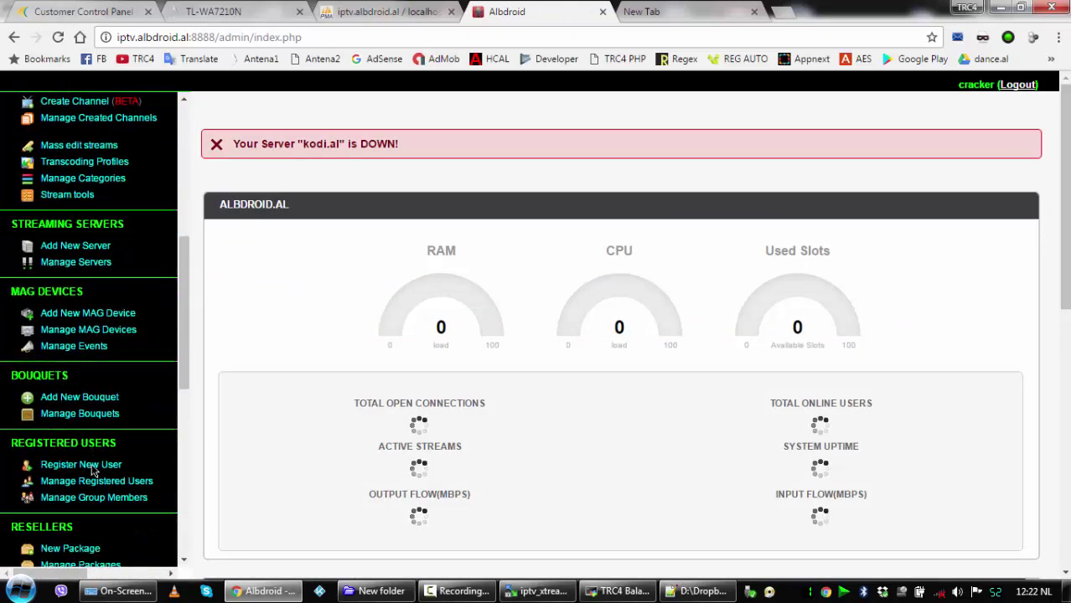
{"action": "scroll", "coordinate": [91, 464], "scroll_direction": "down", "scroll_amount": 1}
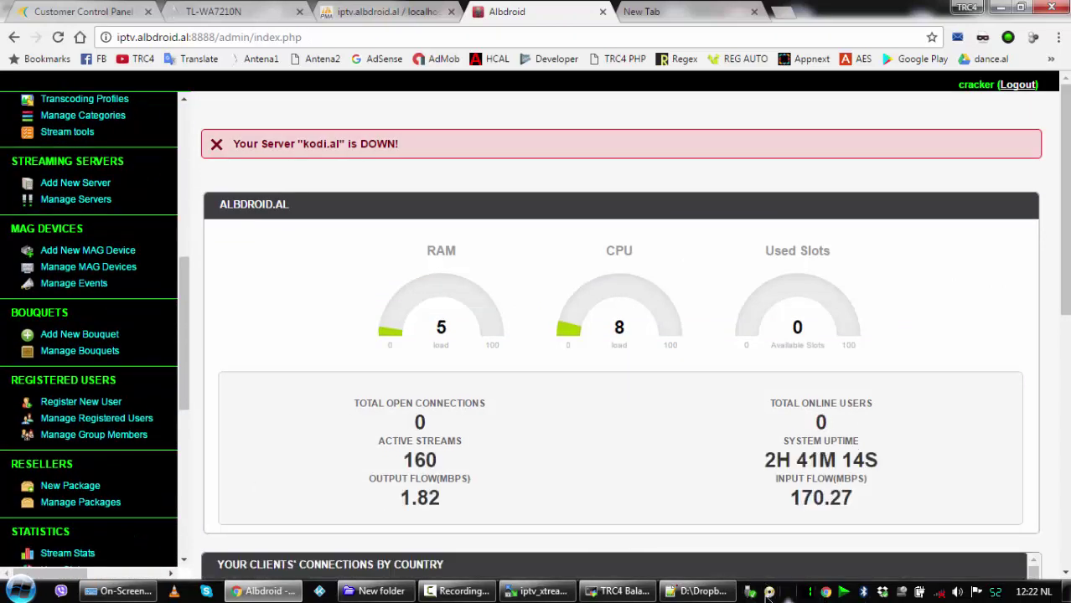
{"action": "left_click", "coordinate": [479, 593]}
- Save kodi.al's server settings and view the dashboard with both kodi.al and albdroid.al online
{"action": "left_click", "coordinate": [982, 524]}
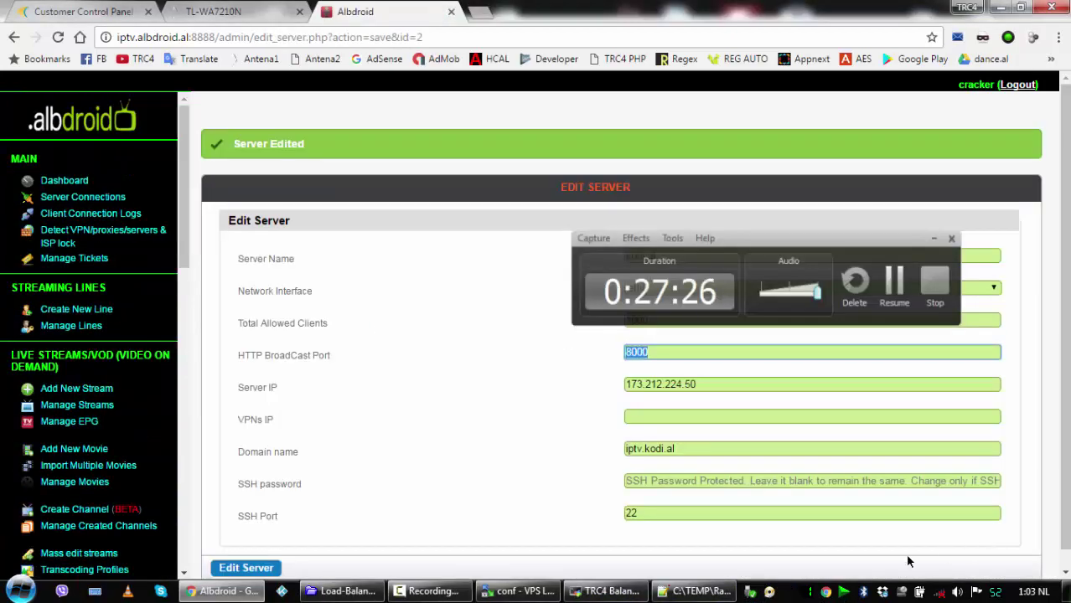
{"action": "left_click", "coordinate": [456, 419]}
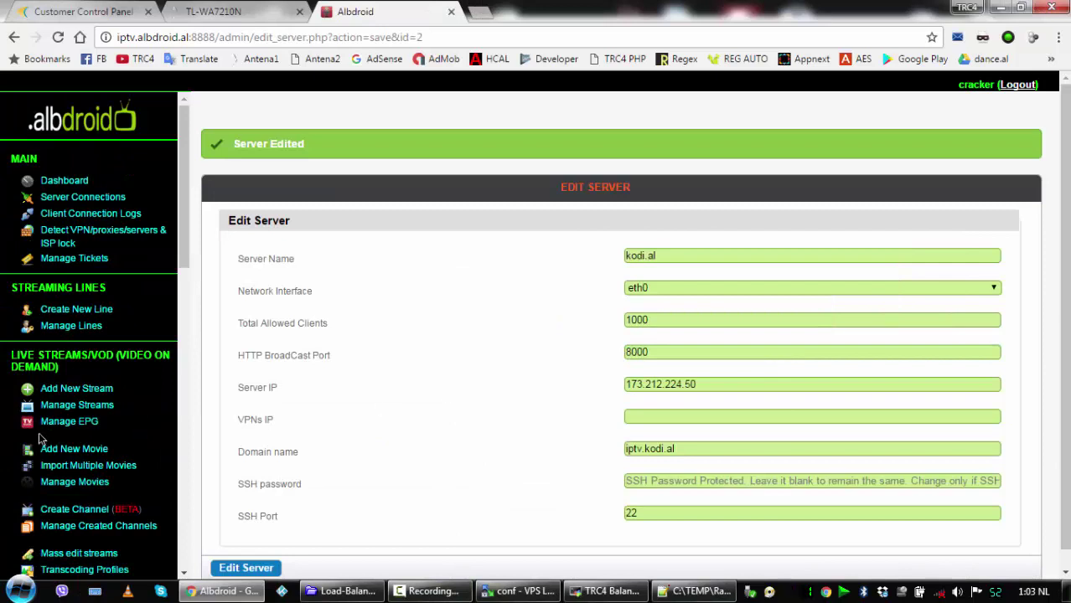
{"action": "scroll", "coordinate": [75, 413], "scroll_direction": "down", "scroll_amount": 4}
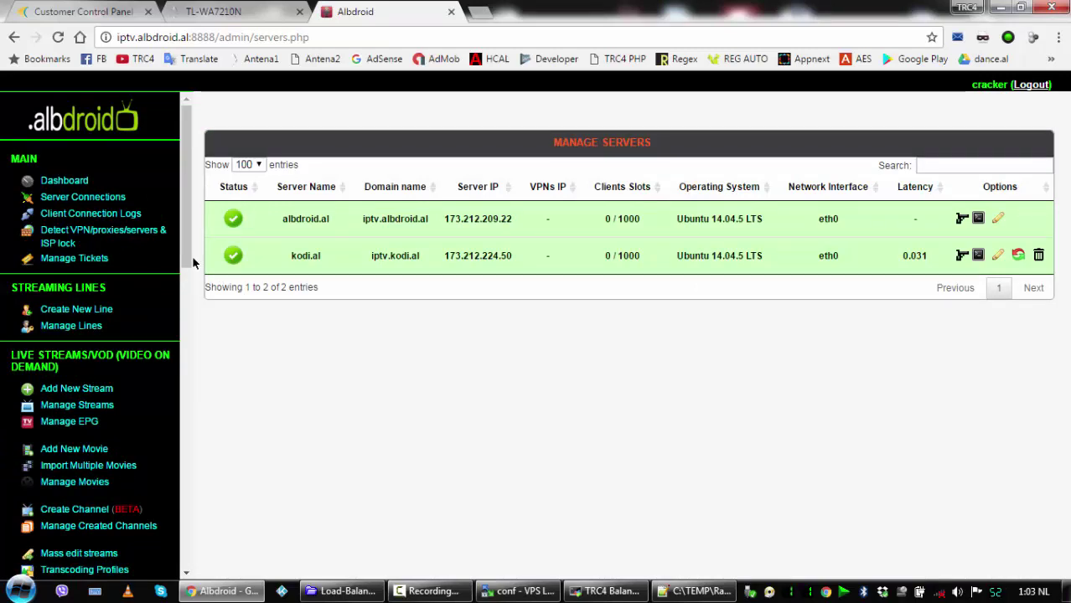
{"action": "left_click", "coordinate": [65, 184]}
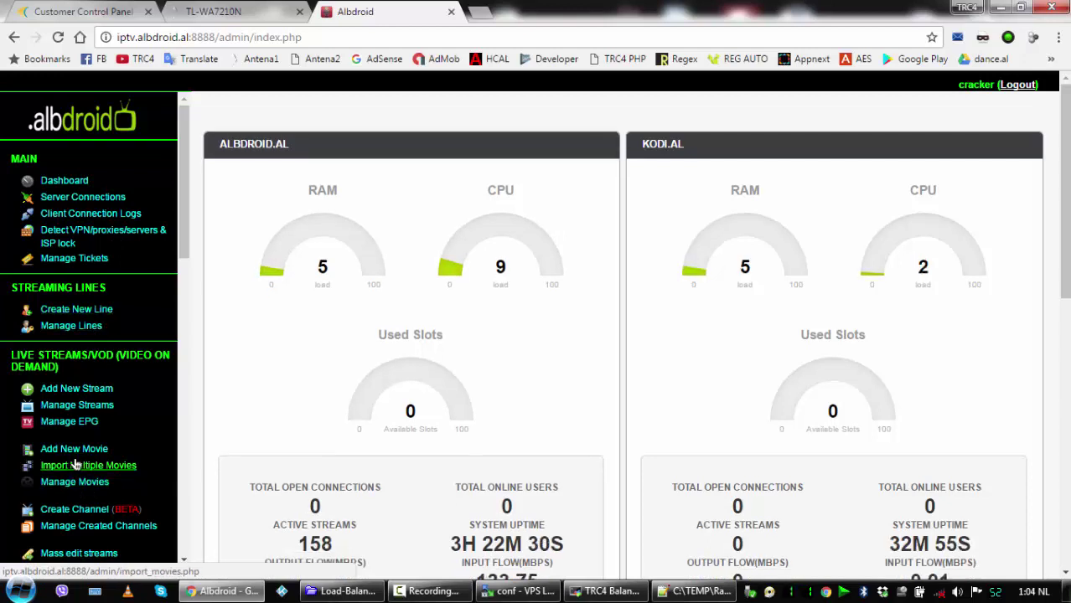
- Open Manage Servers, then Manage Streams in the panel sidebar
{"action": "scroll", "coordinate": [90, 445], "scroll_direction": "down", "scroll_amount": 2}
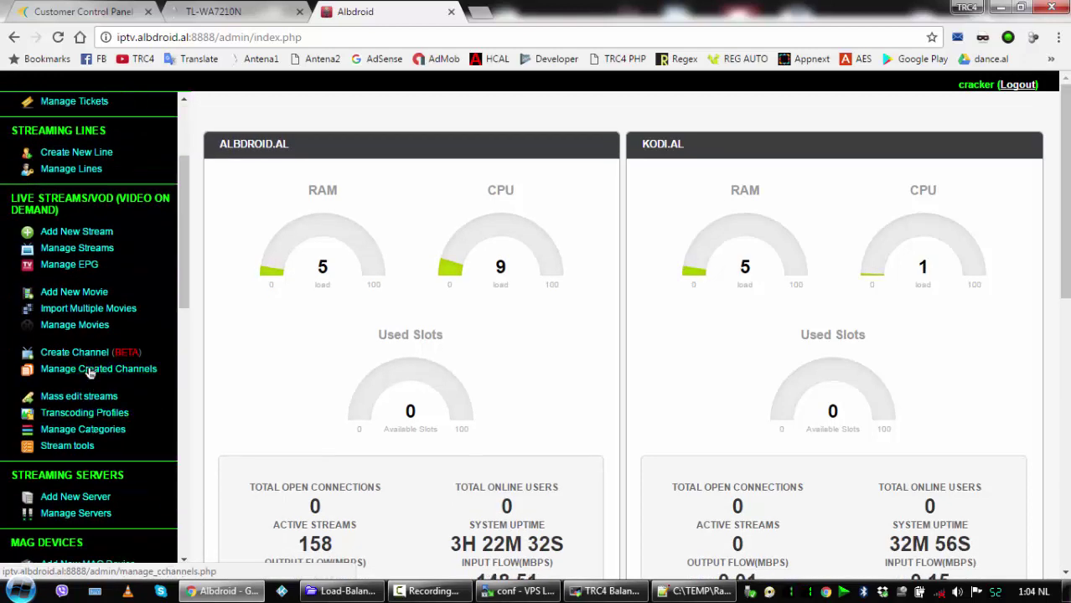
{"action": "left_click", "coordinate": [87, 514]}
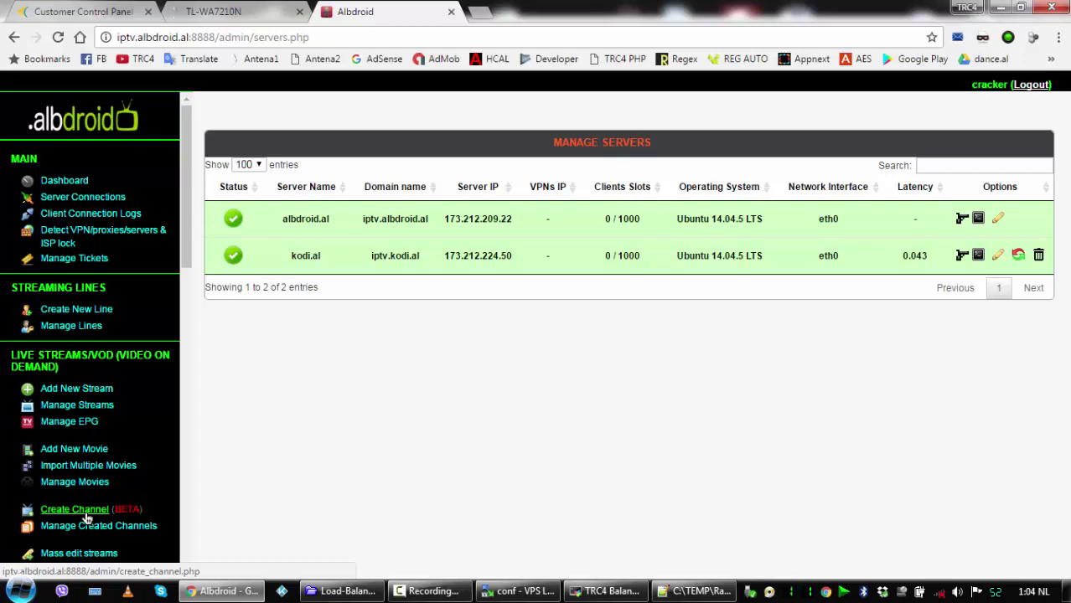
{"action": "left_click", "coordinate": [81, 406]}
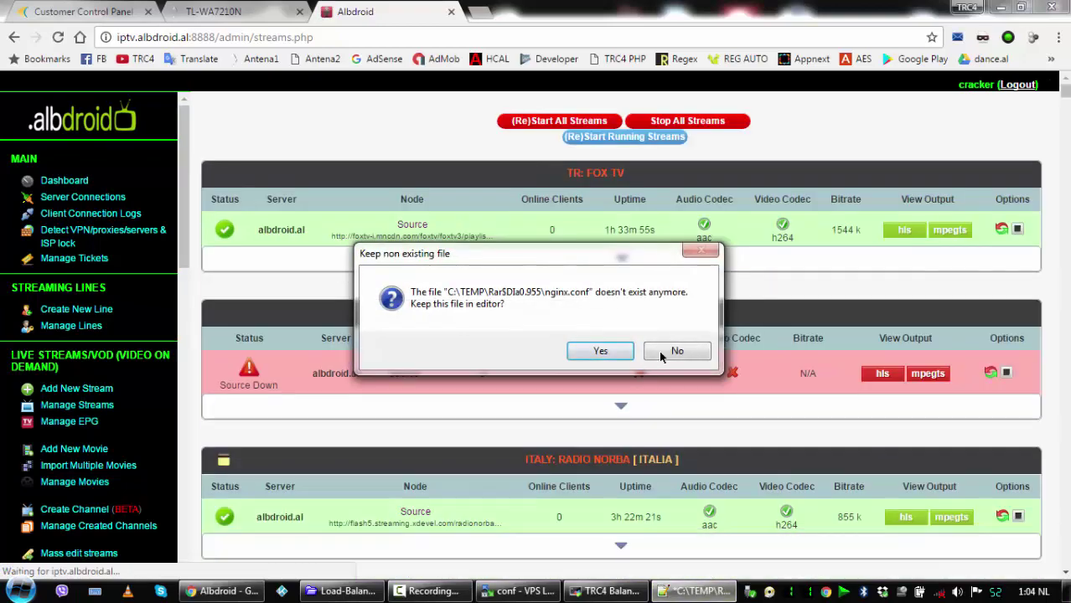
- Decline keeping the deleted nginx.conf in Notepad++, close it, and bring WinSCP forward
{"action": "left_click", "coordinate": [666, 351]}
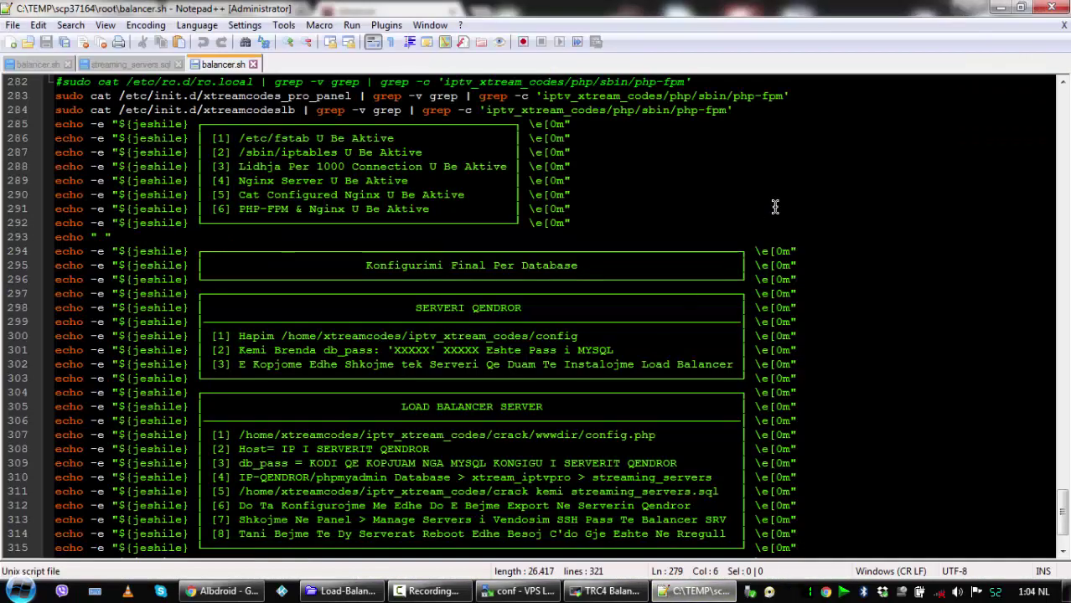
{"action": "left_click", "coordinate": [1050, 9]}
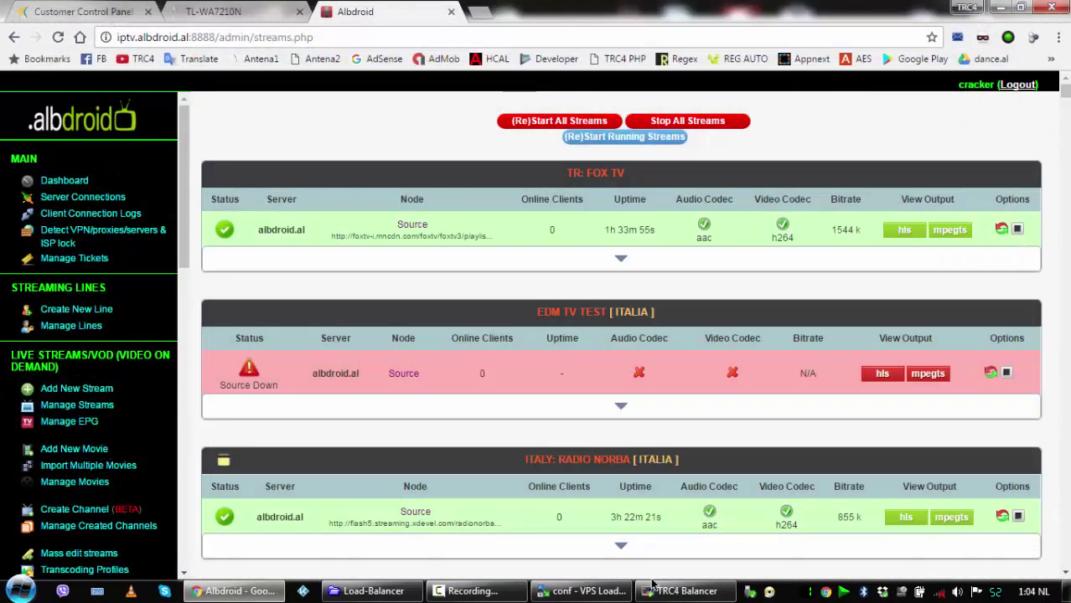
{"action": "left_click", "coordinate": [559, 596]}
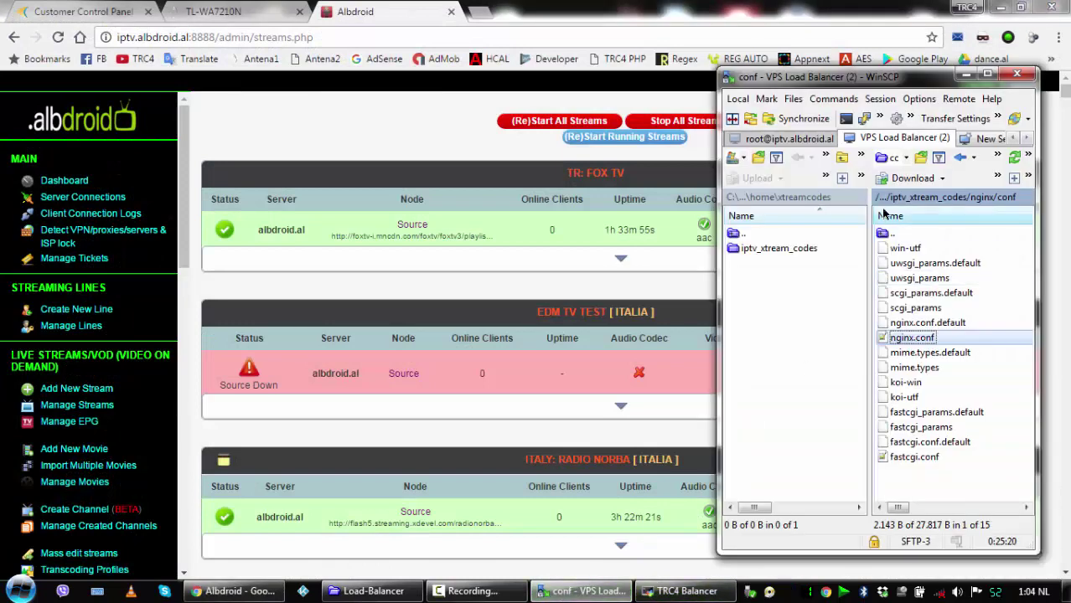